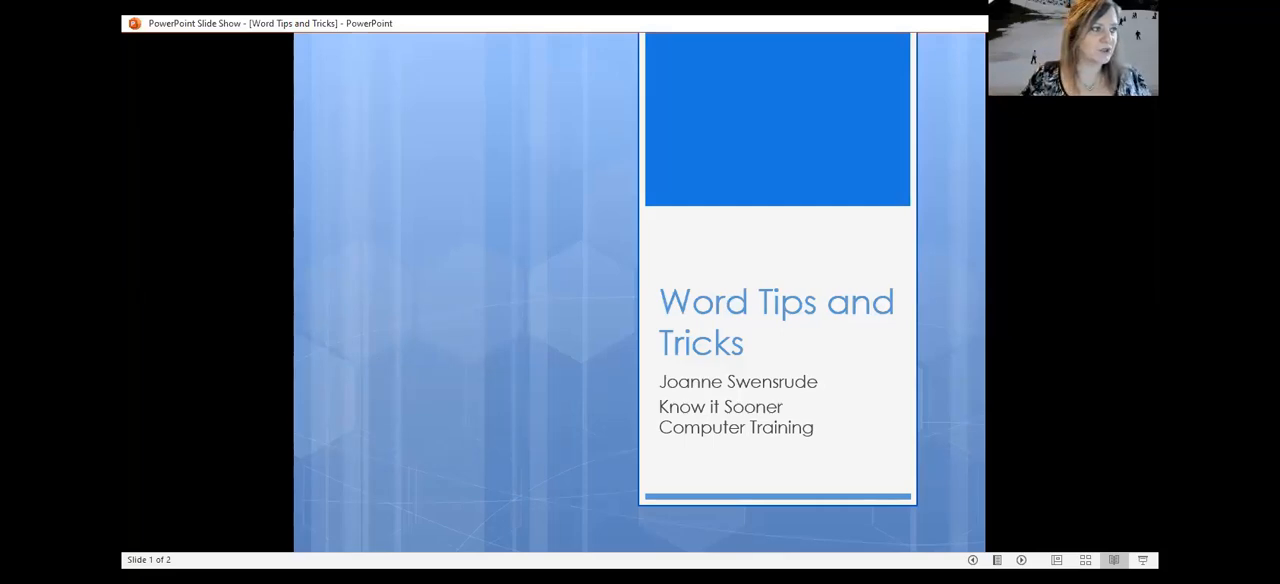
Switch to the browser and look through the Word practice exercises on the Know it Sooner Downloads page
click(588, 575)
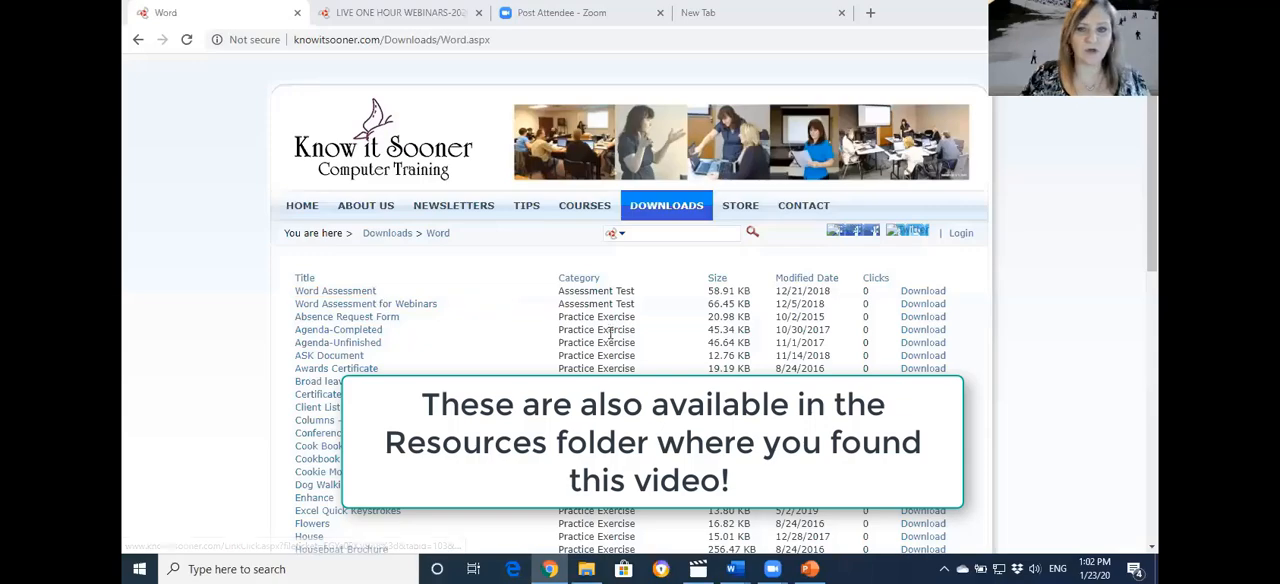
mouse_move(700, 212)
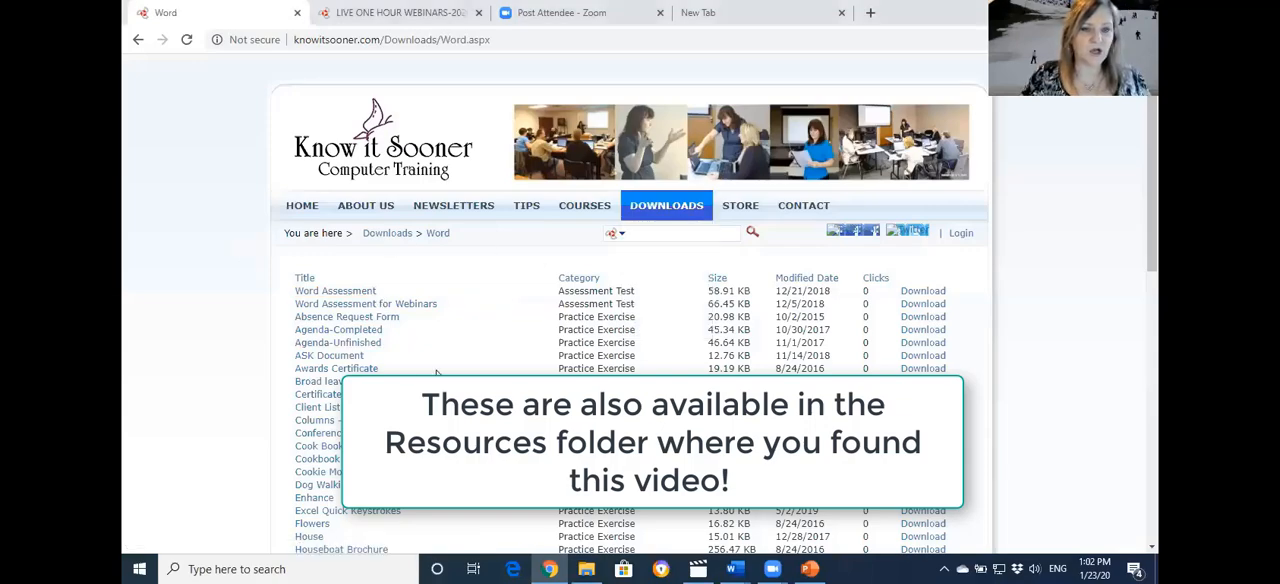
scroll(630, 300, down, 3)
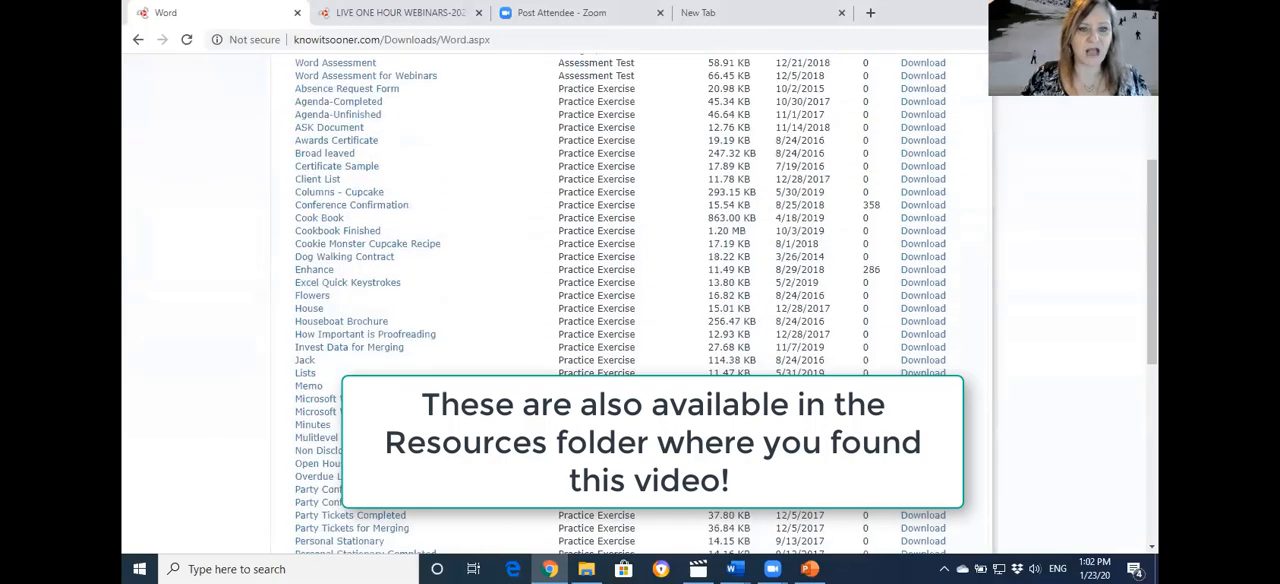
scroll(407, 340, down, 4)
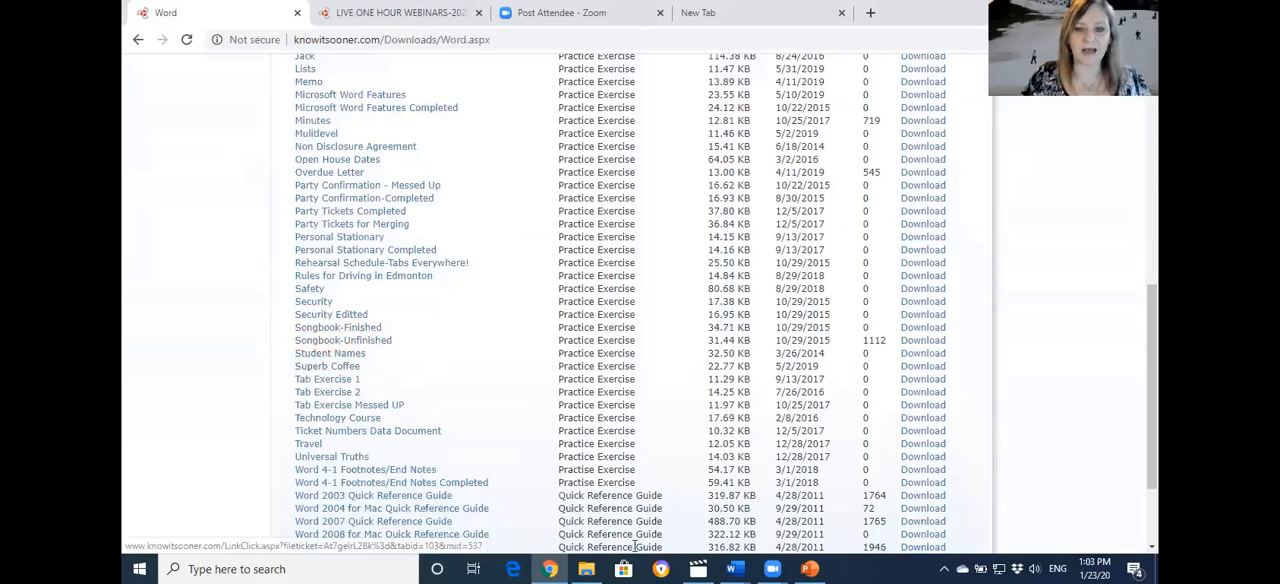
Switch to the Superb Coffee (1) document in Word and toggle the formatting marks off and on several times
mouse_move(738, 568)
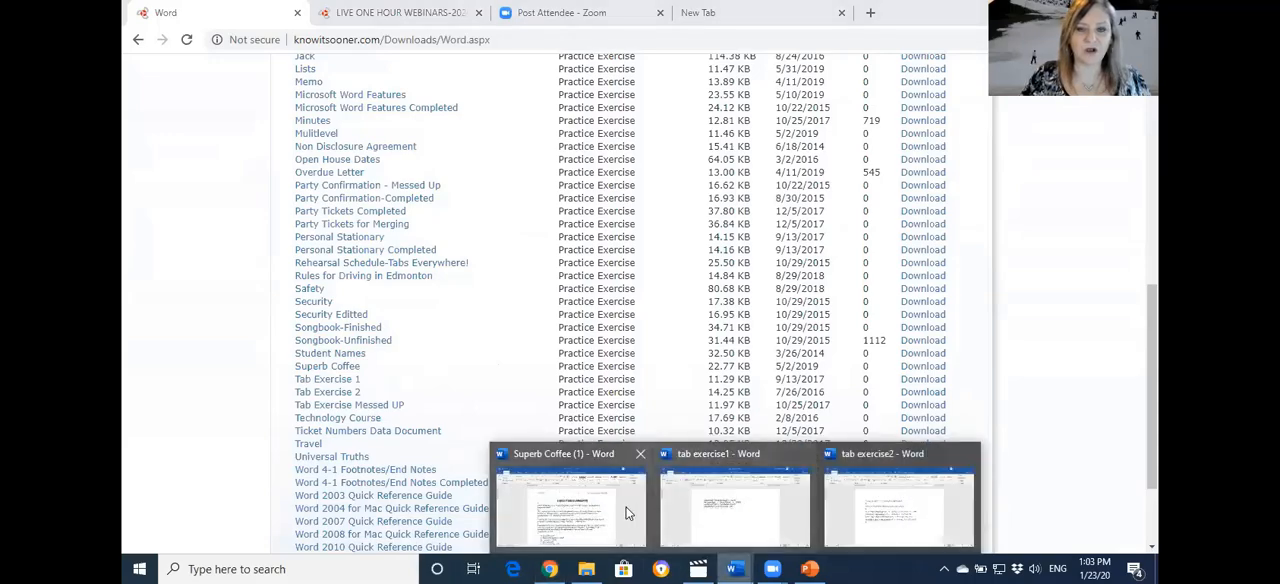
click(626, 512)
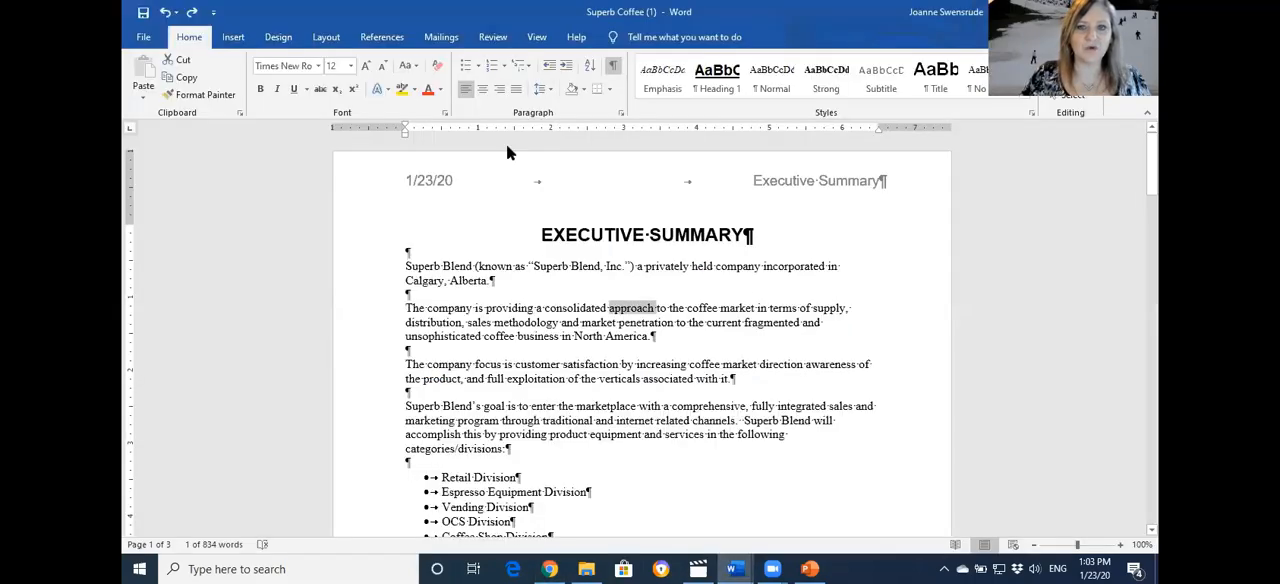
click(614, 66)
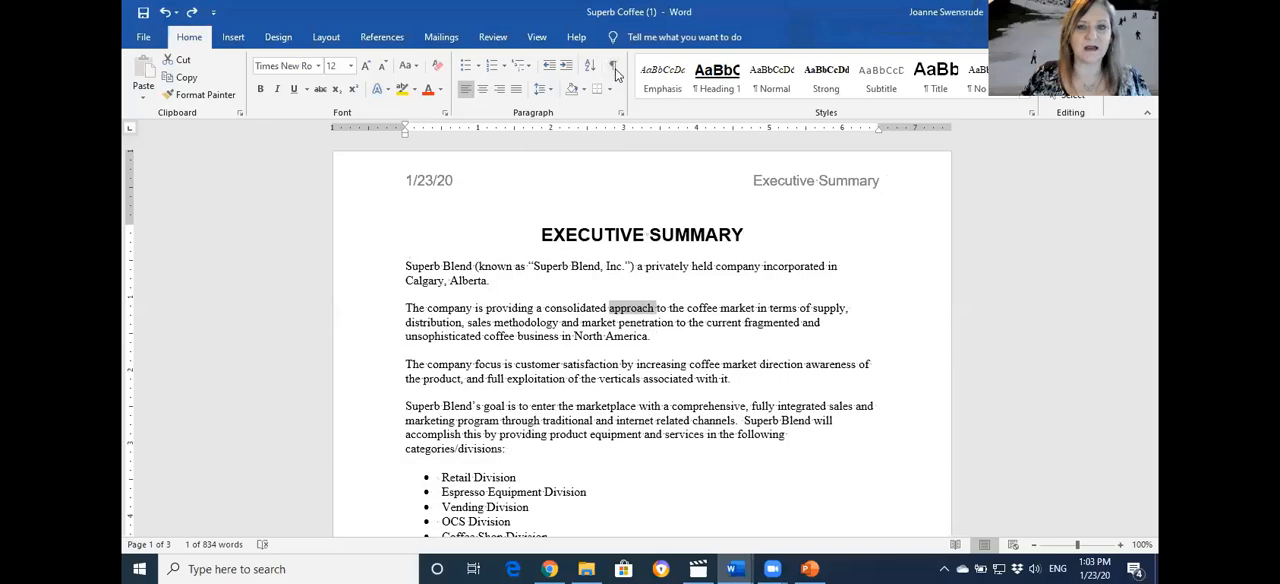
click(614, 66)
click(614, 66)
click(614, 66)
click(614, 67)
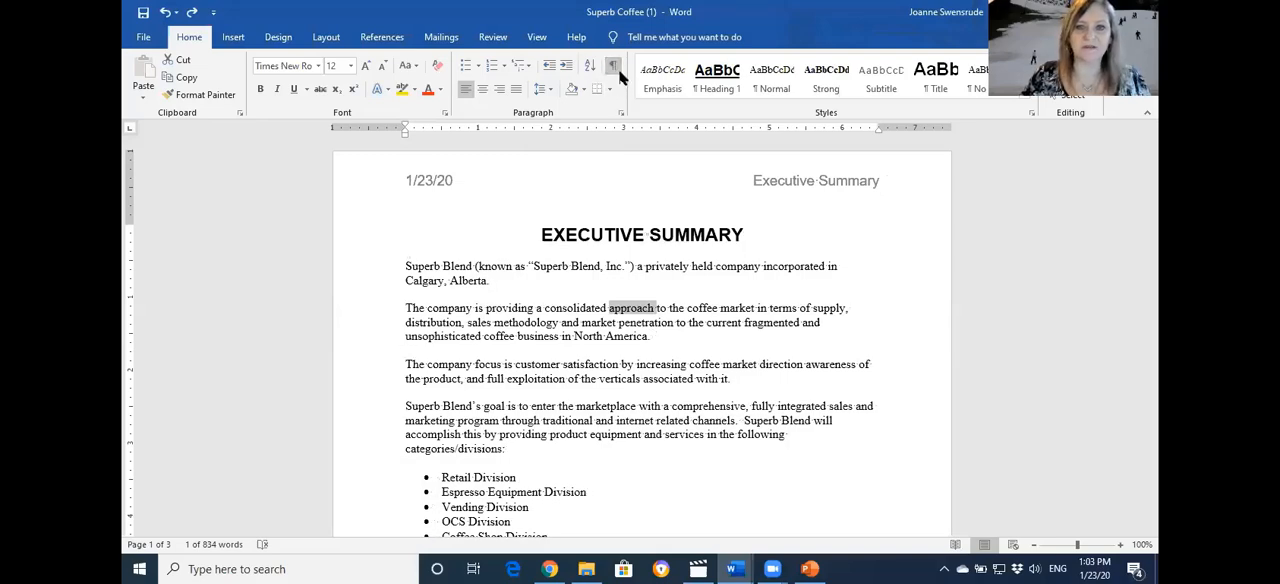
click(614, 70)
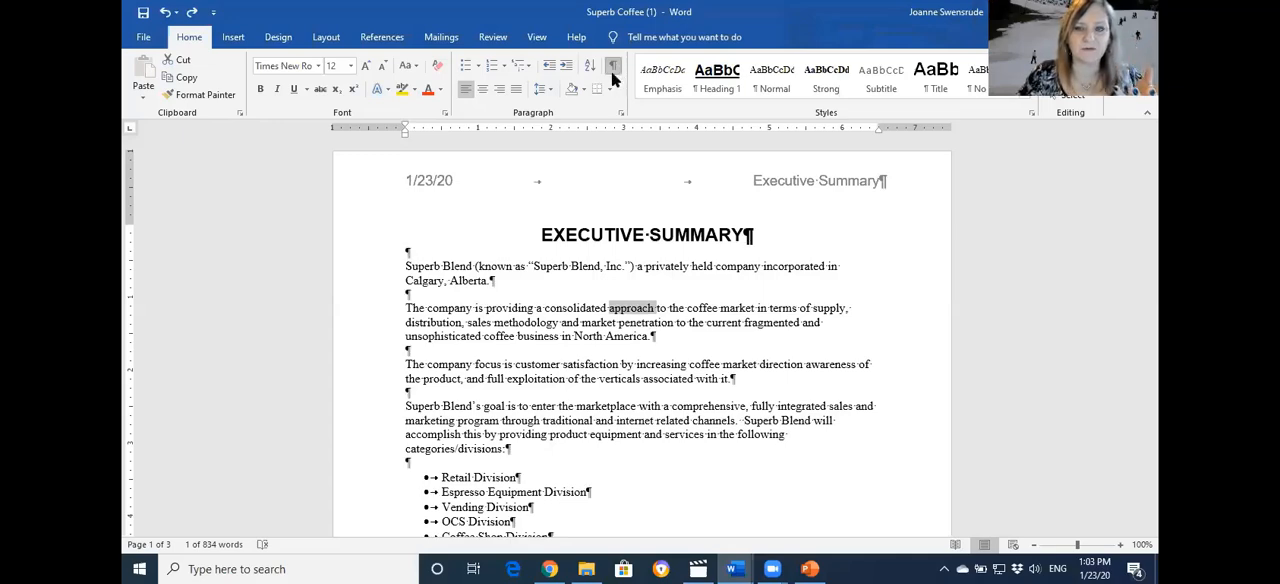
Select the paragraph marks after the title and after "Calgary, Alberta.", and toggle the formatting marks off and on
drag(744, 235, 759, 236)
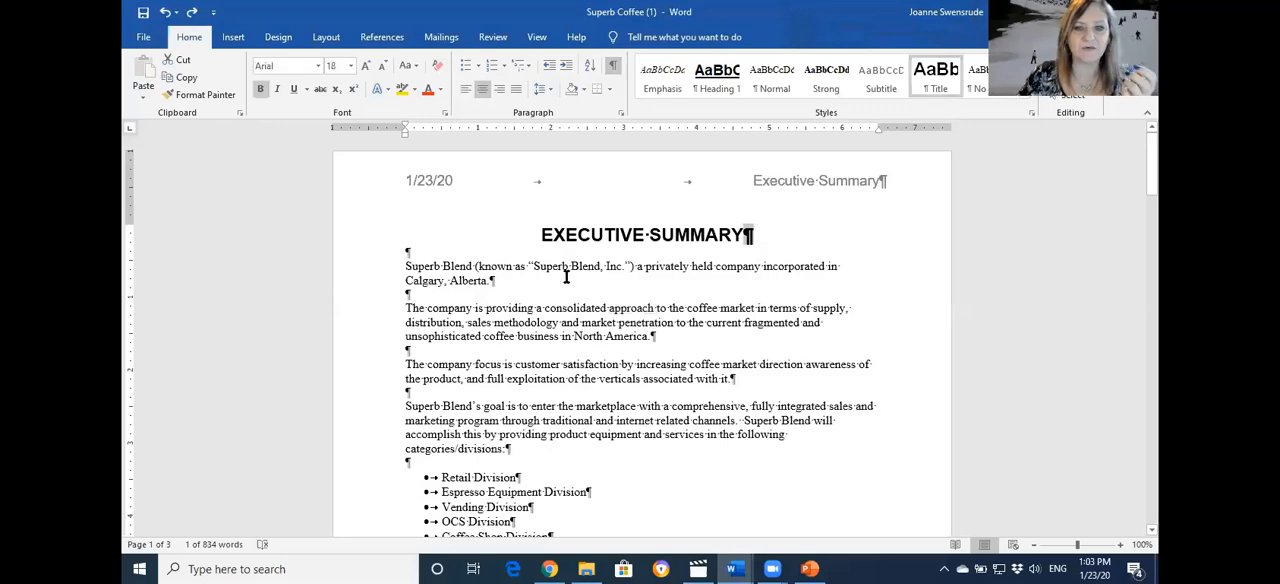
drag(489, 281, 505, 281)
click(614, 70)
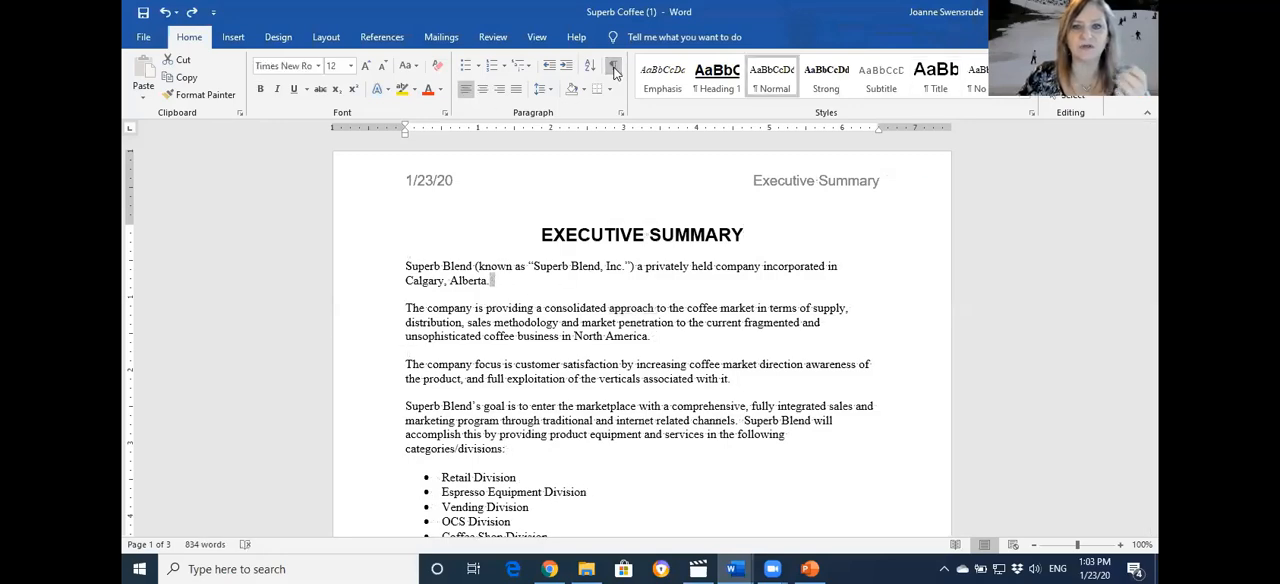
click(614, 70)
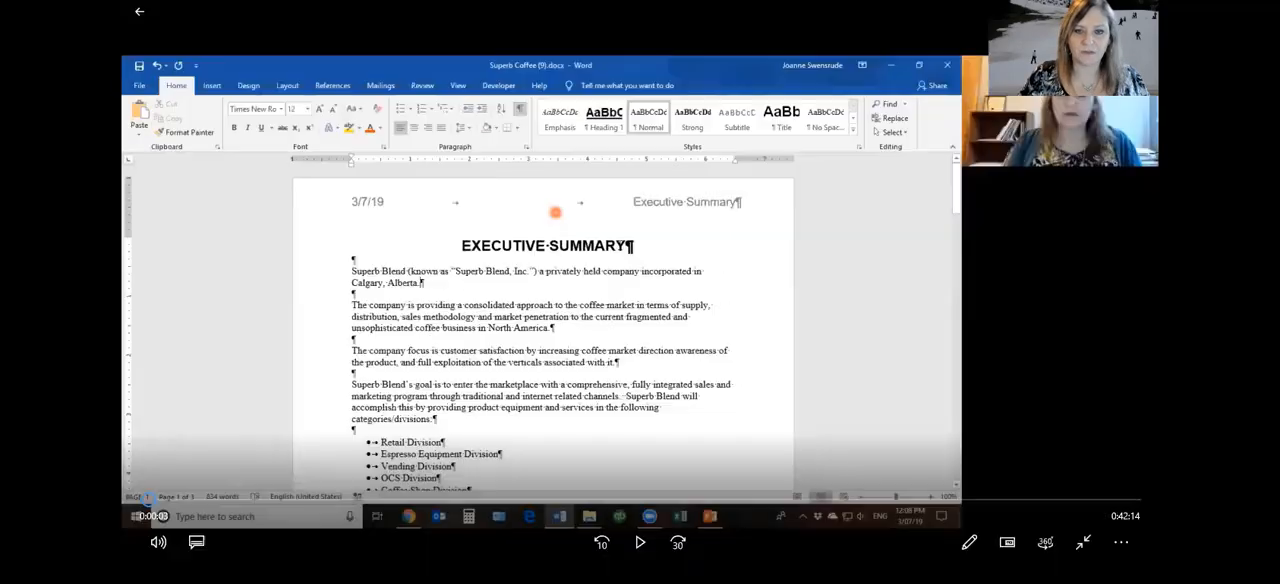
Play the webinar recording in the video player
click(640, 541)
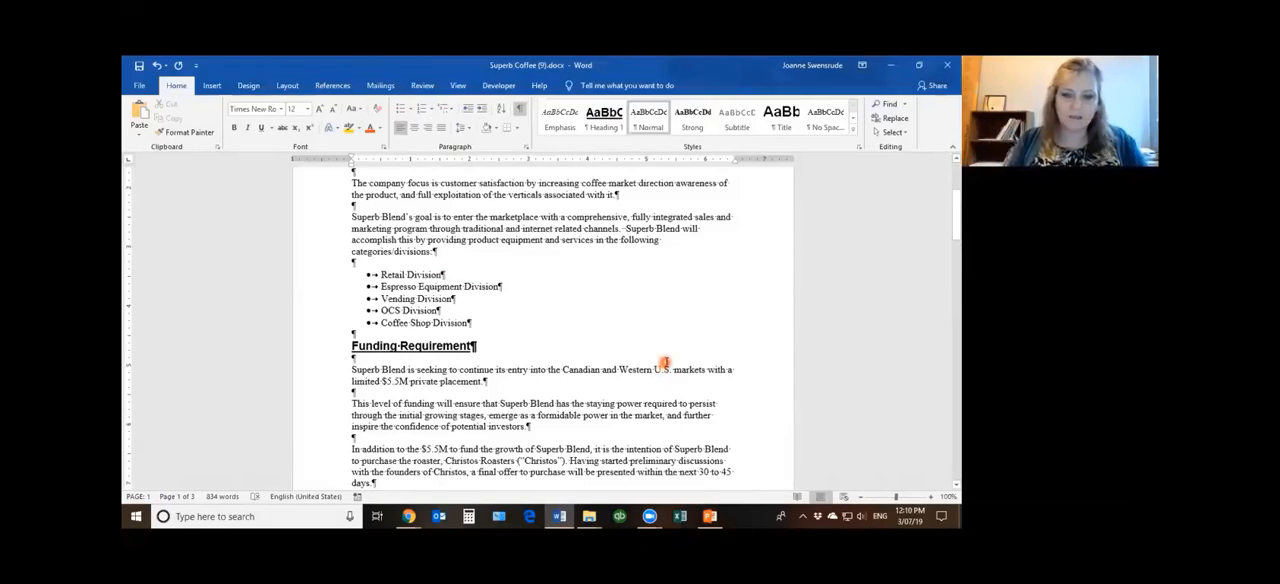
Try starting a new paragraph under the Retail Division bullet and remove the extra line again
ctrl+scroll(665, 362, up, 4)
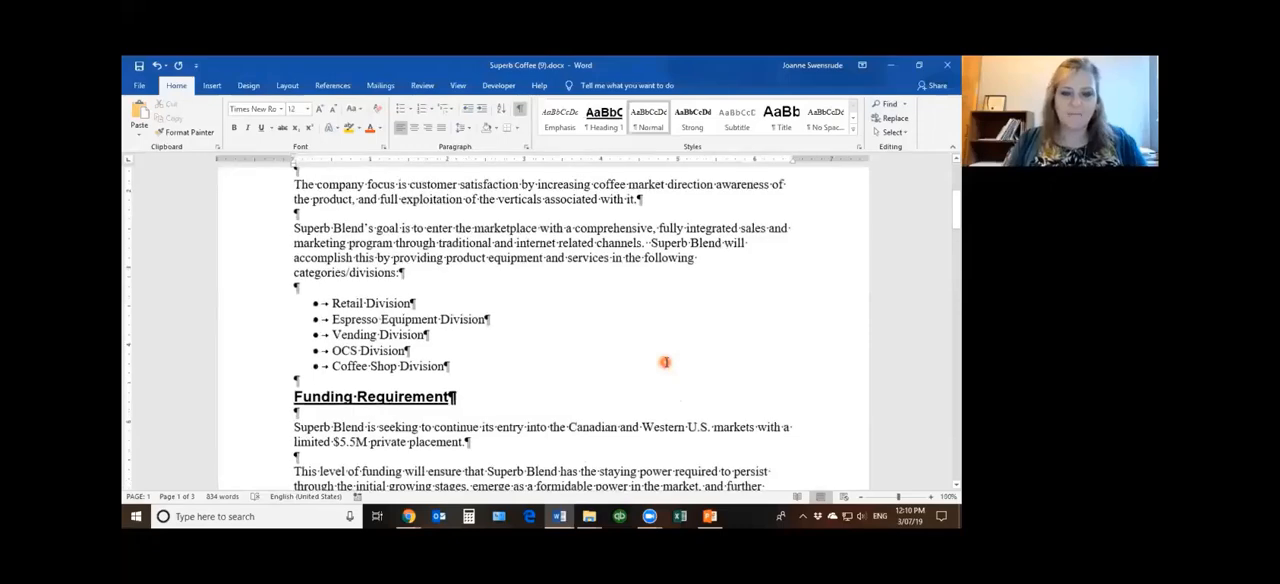
ctrl+scroll(665, 362, up, 5)
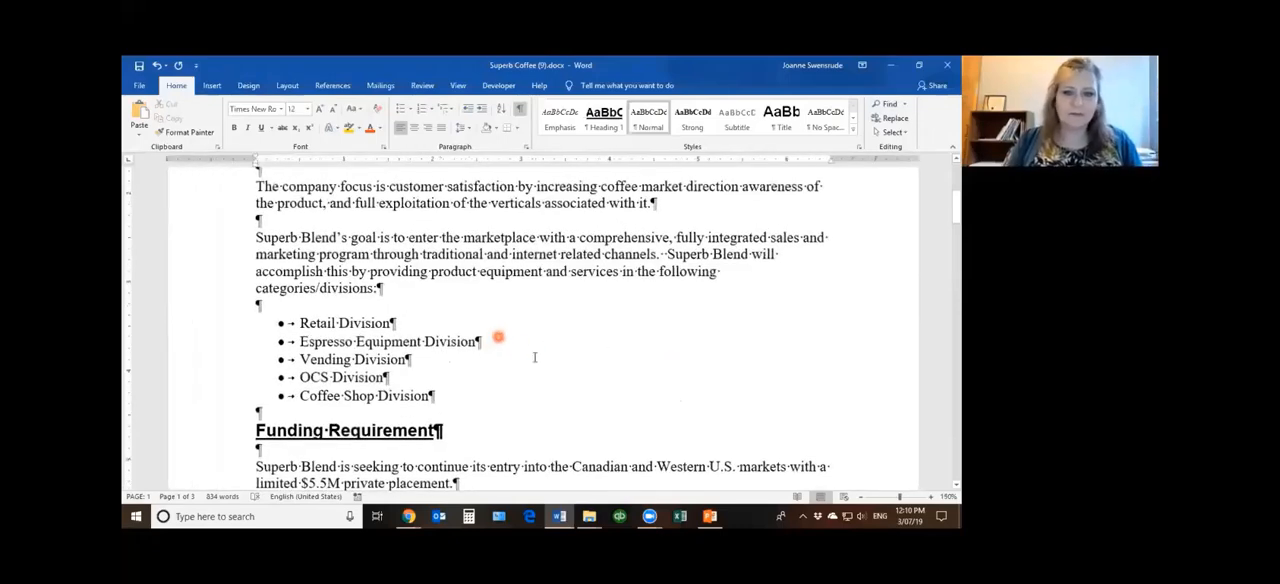
click(538, 355)
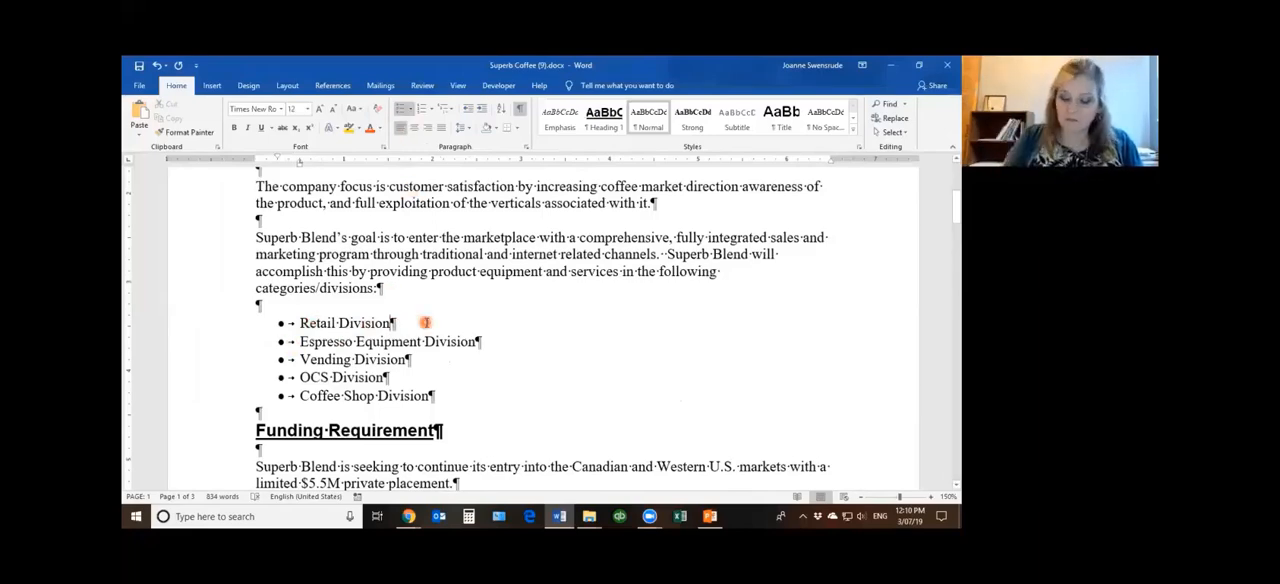
key(Return)
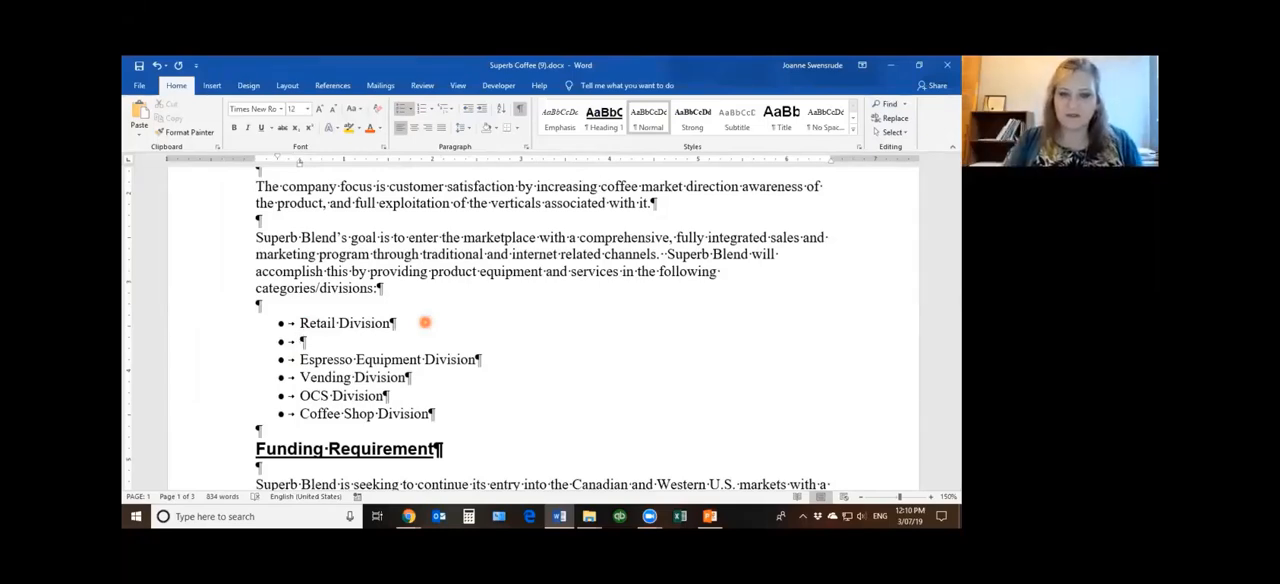
key(BackSpace)
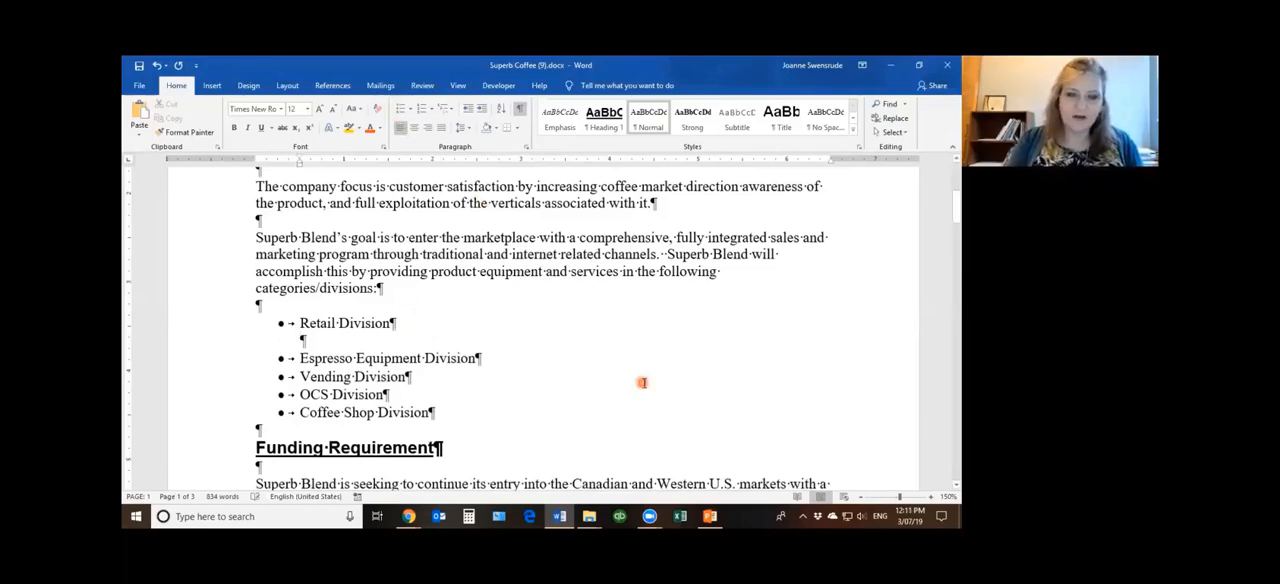
key(BackSpace)
key(BackSpace)
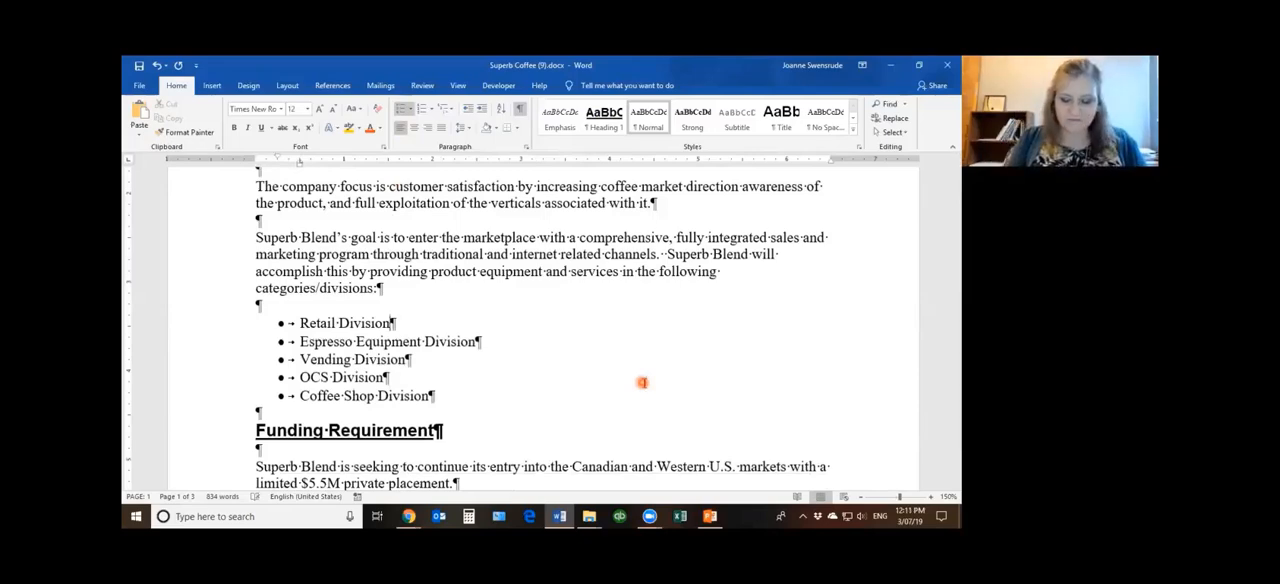
Insert a line break after "Retail Division" and enter "(formed in 2018)" within the same bullet
key(shift+Return)
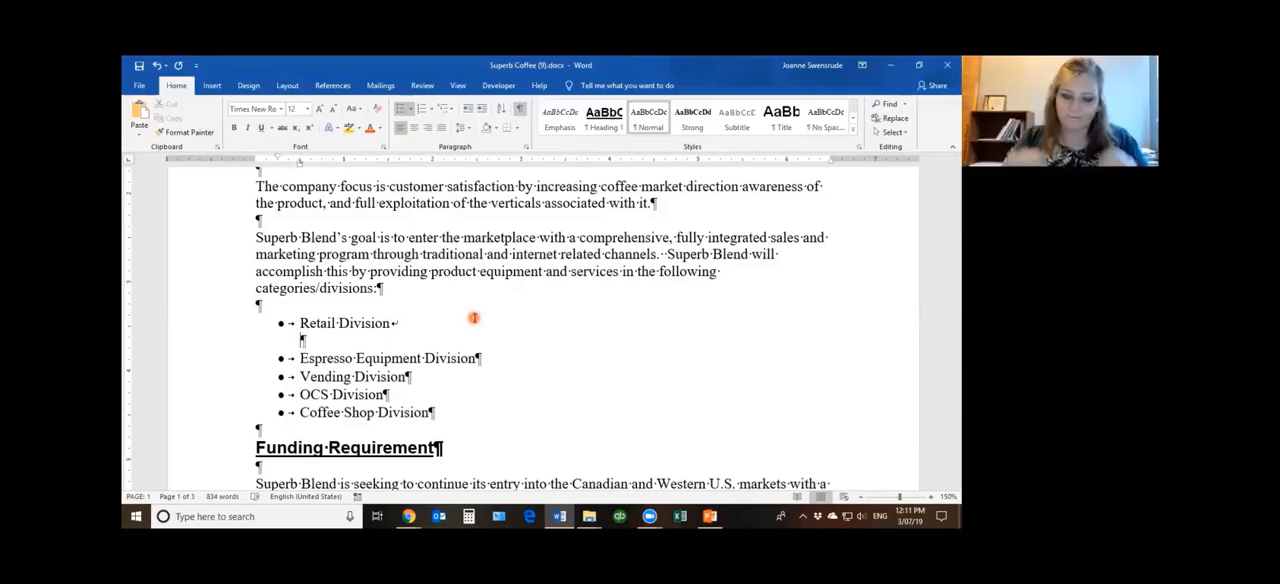
text(()
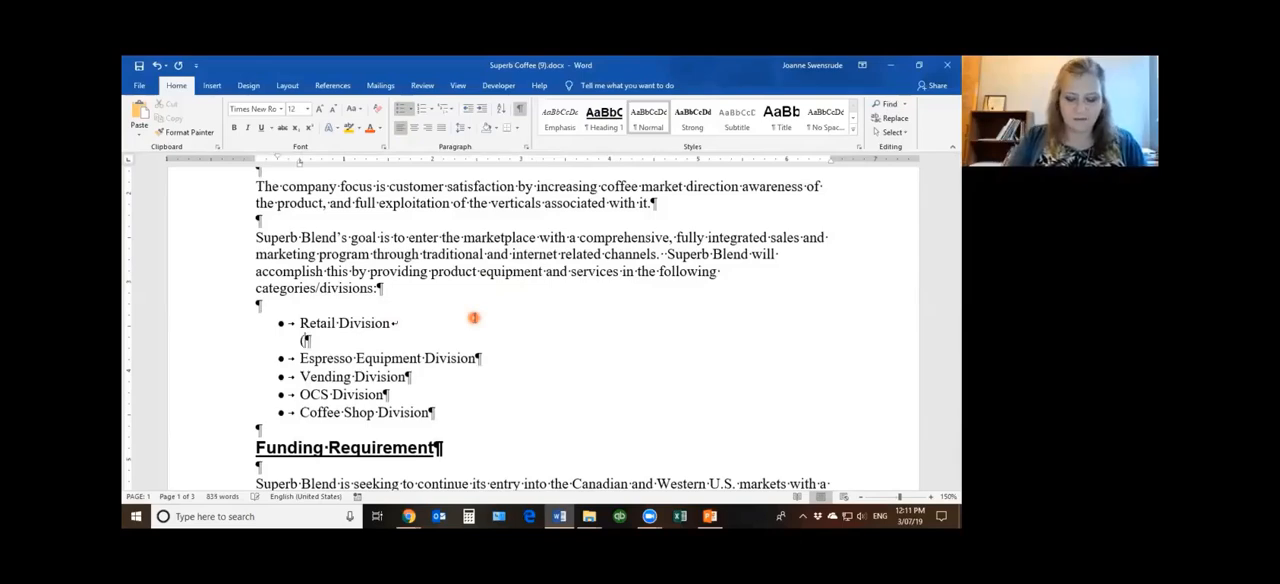
text(formed in )
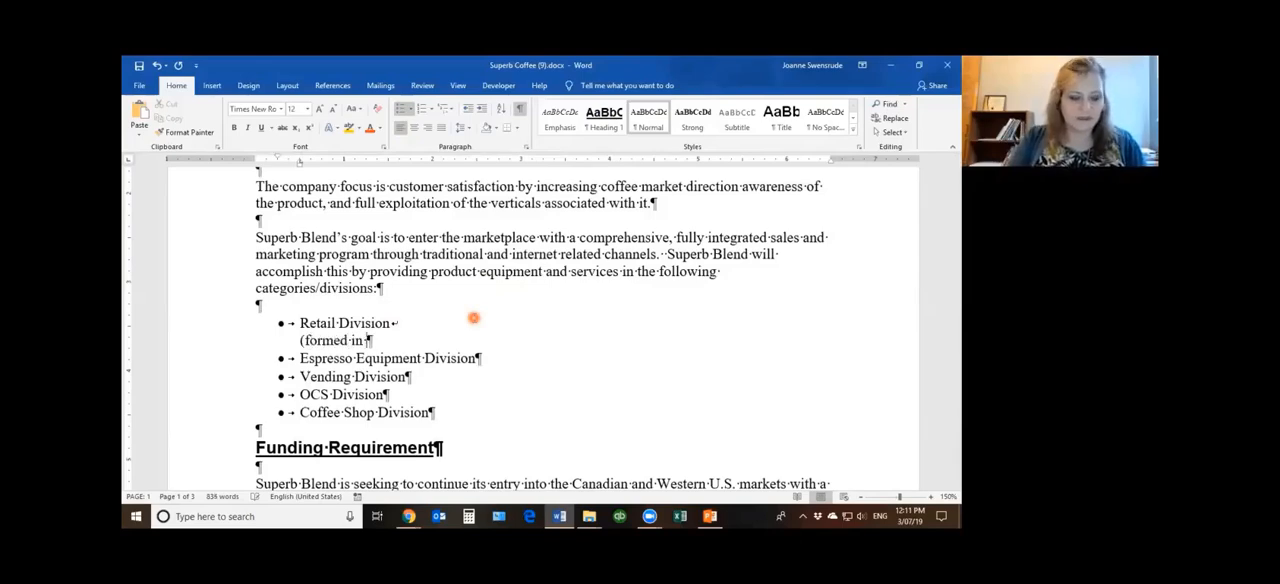
text(2018))
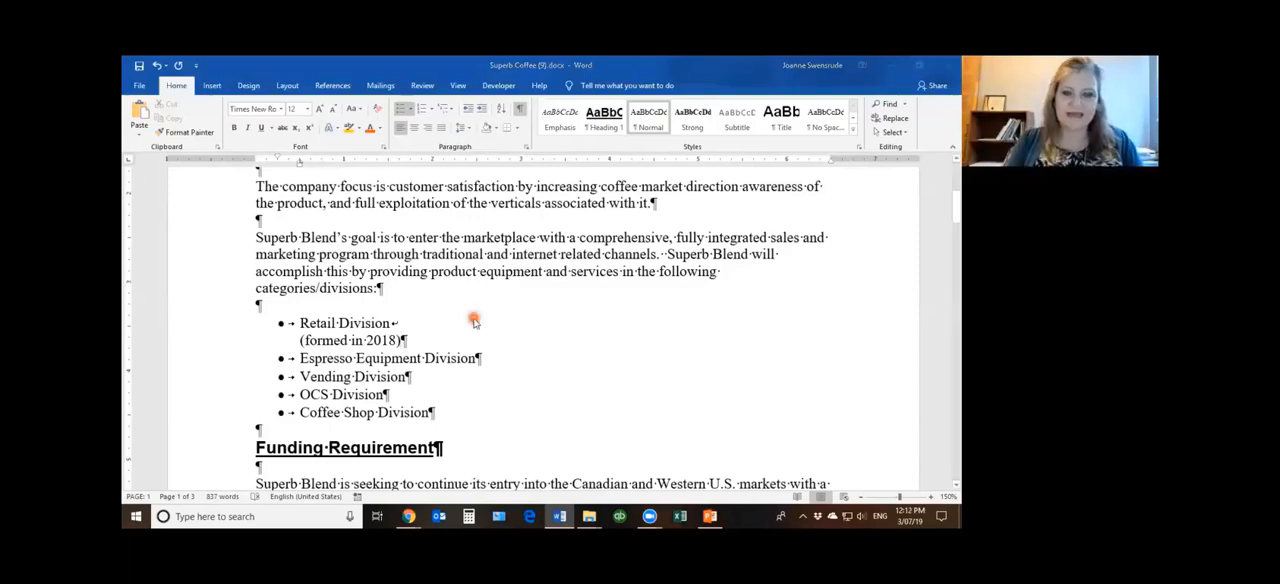
Create a new blank document and enter the date "March 7, 2019" as its first paragraph
key(ctrl+n)
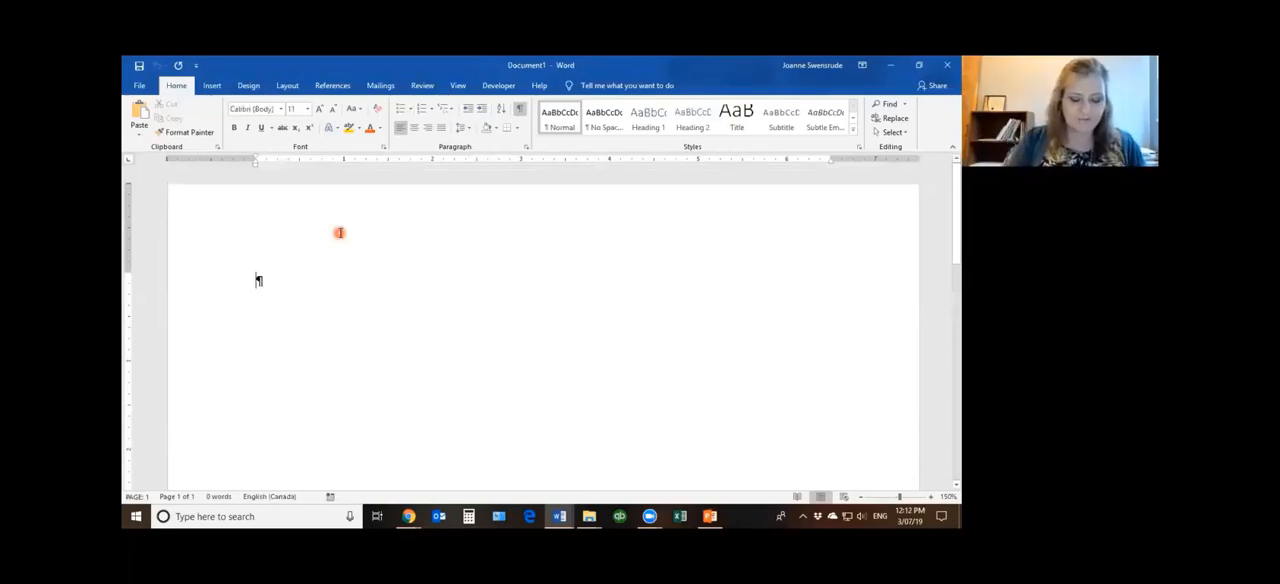
text(March)
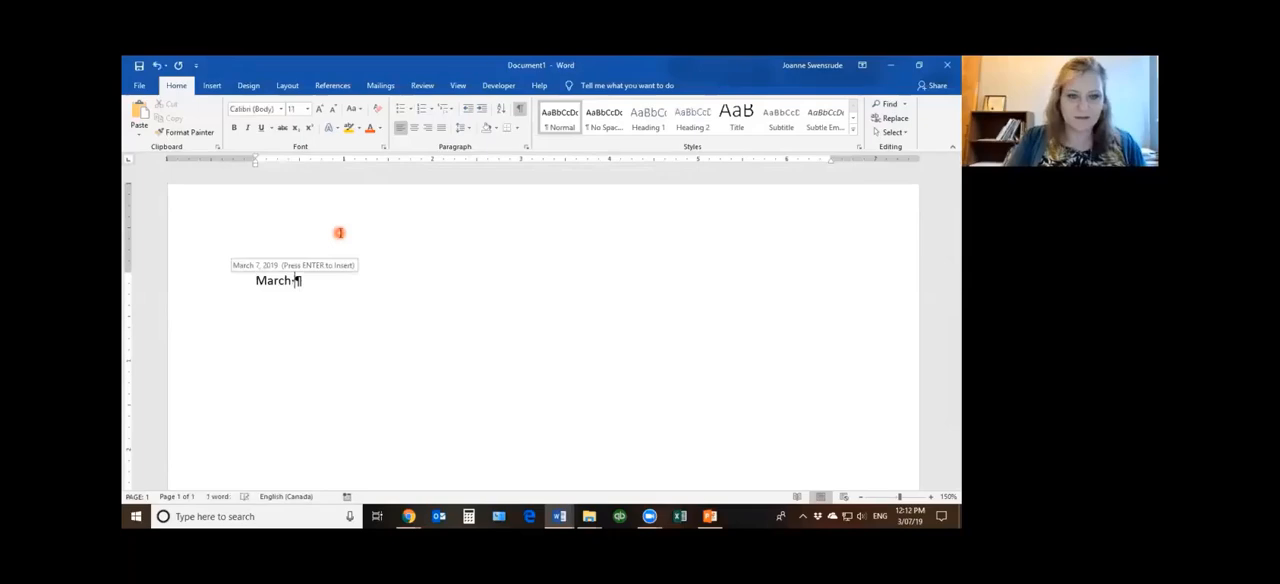
key(Return)
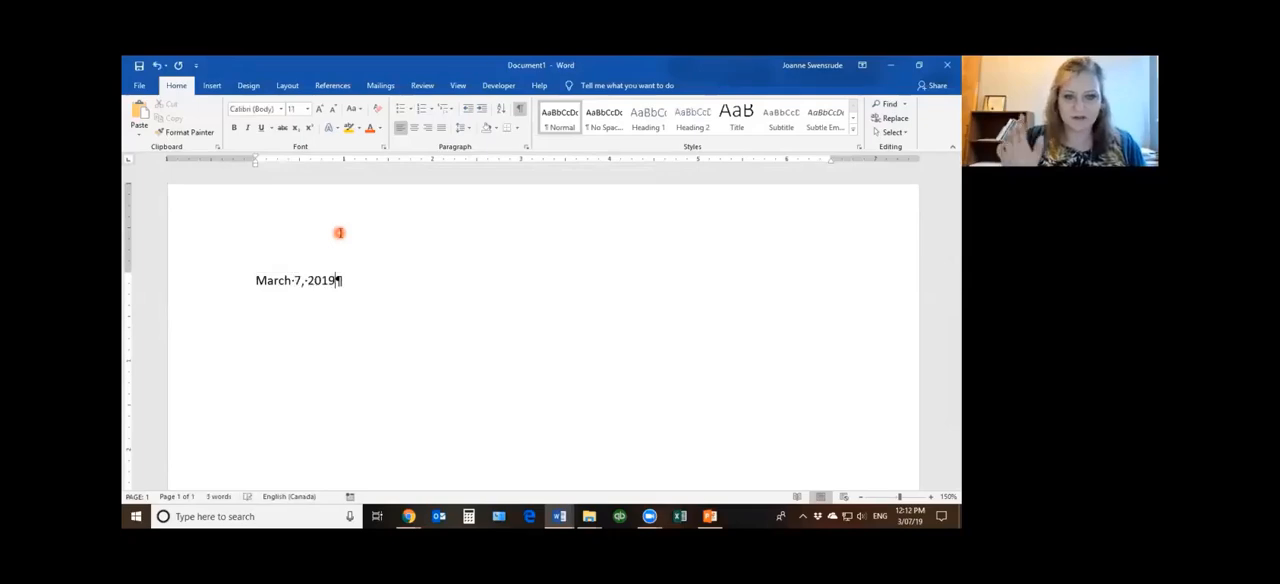
key(Return)
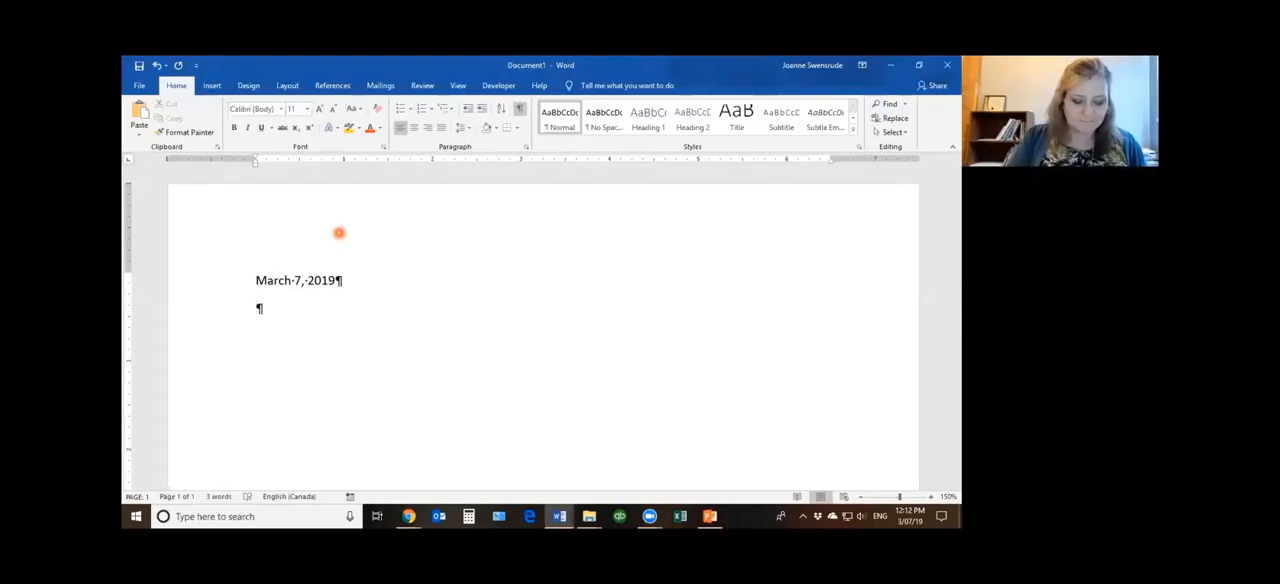
Enter "Smith & Smith" as the addressee paragraph below the date
text(Smit)
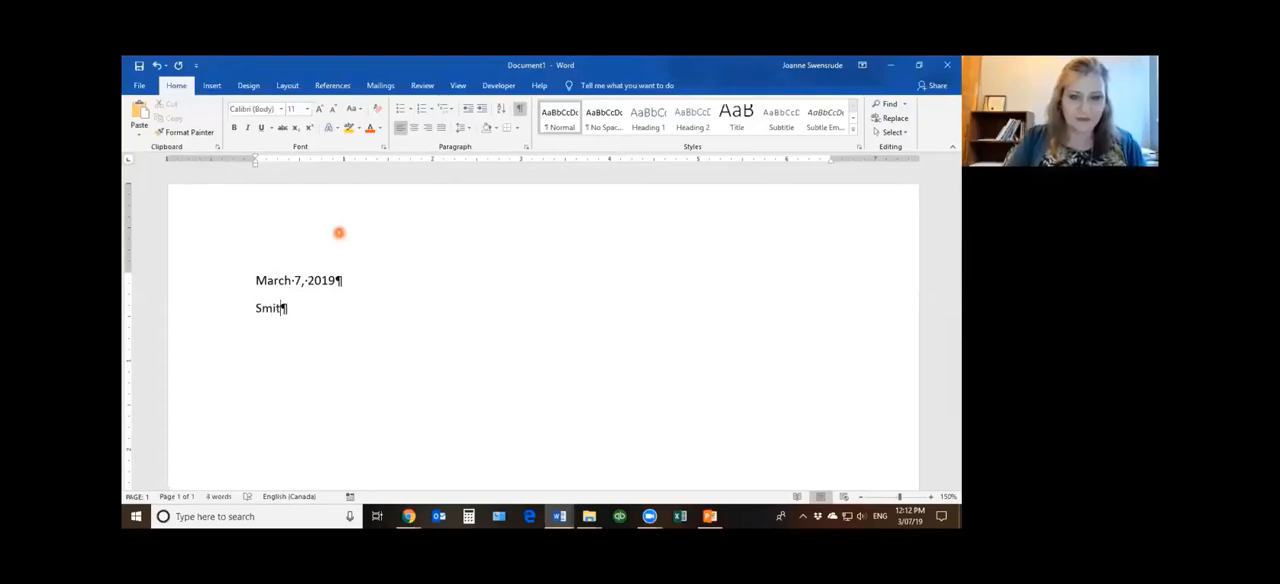
text(h & S)
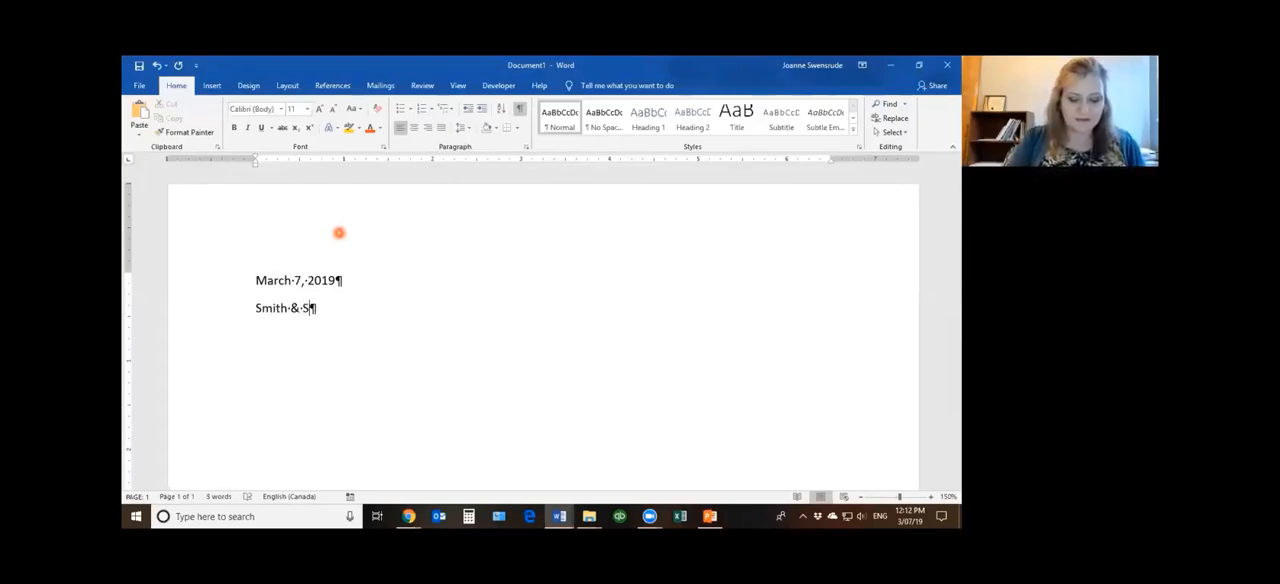
text(mith)
key(Return)
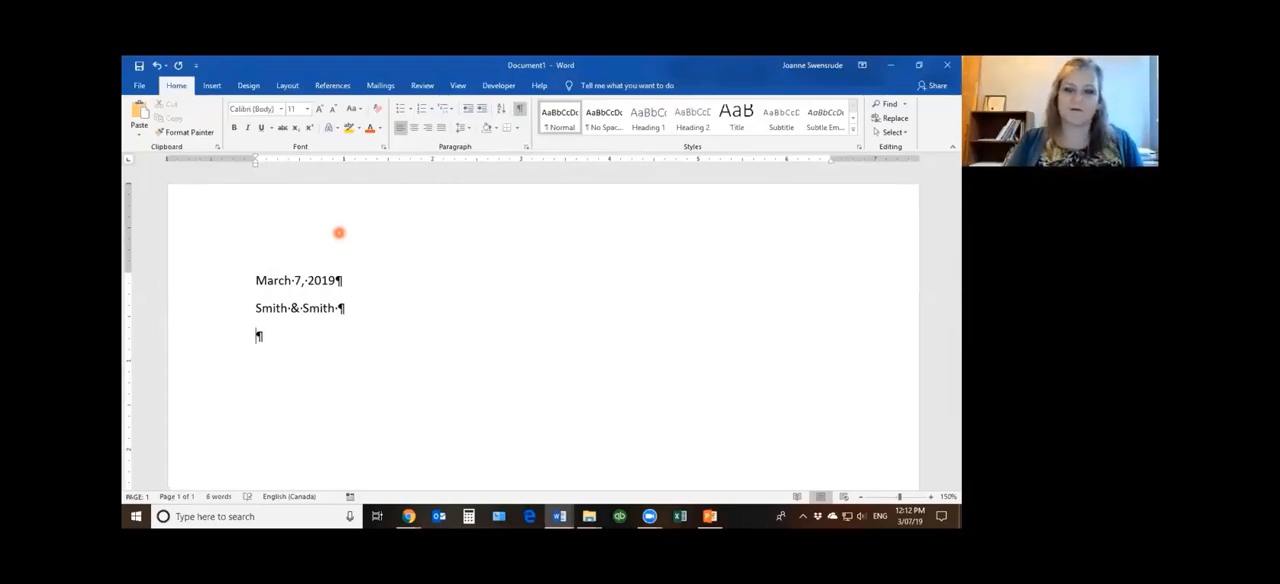
Try entering the street number as a separate paragraph below "Smith & Smith" and delete it with its paragraph break
text(4949)
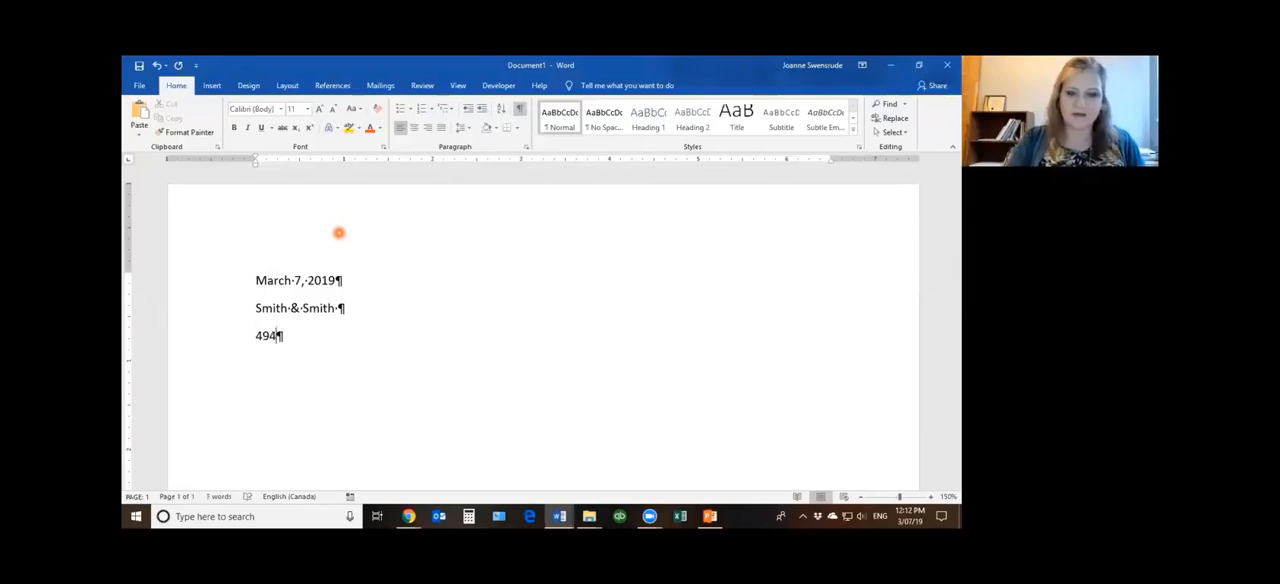
key(BackSpace)
key(BackSpace)
key(BackSpace)
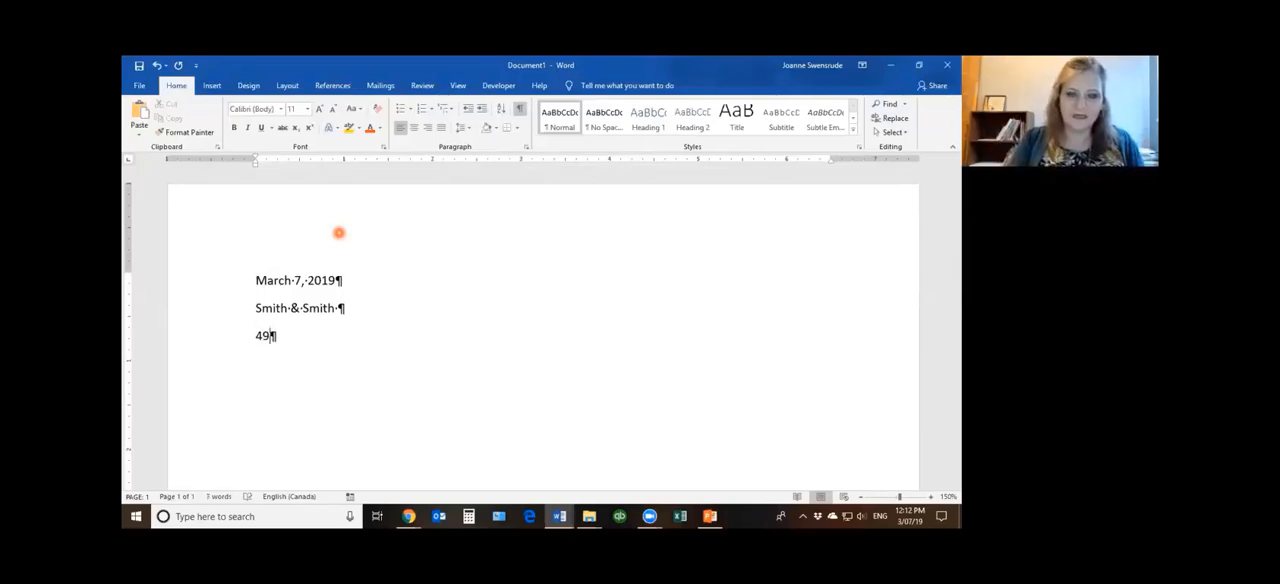
key(BackSpace)
key(BackSpace)
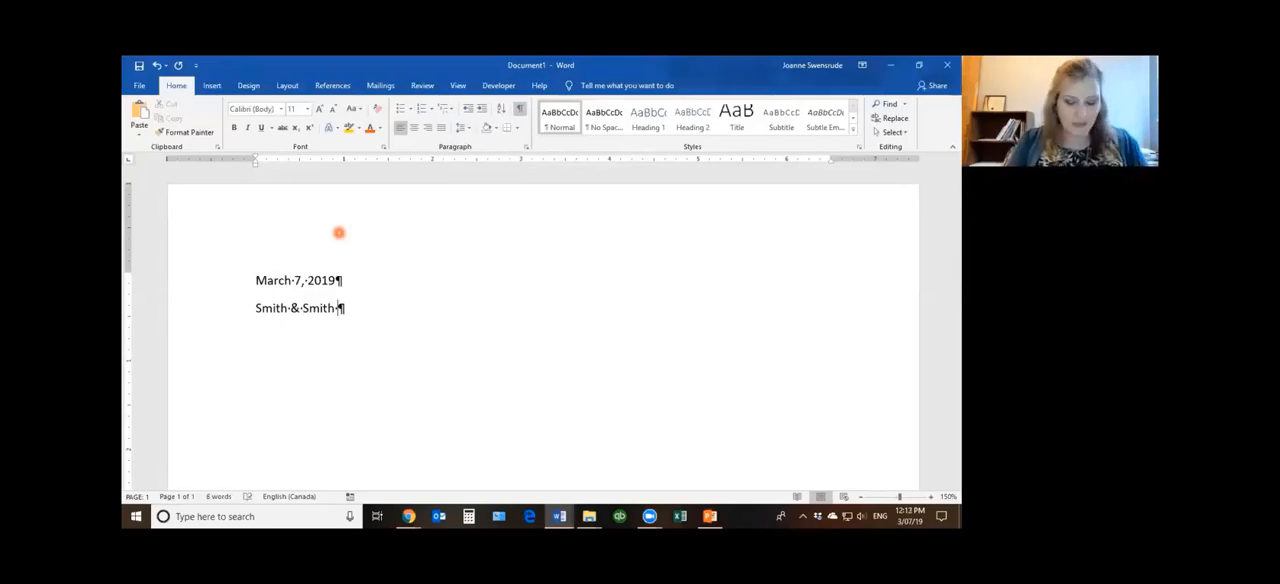
Insert a line break after "Smith & Smith" and enter the street address within the same paragraph
key(shift+Return)
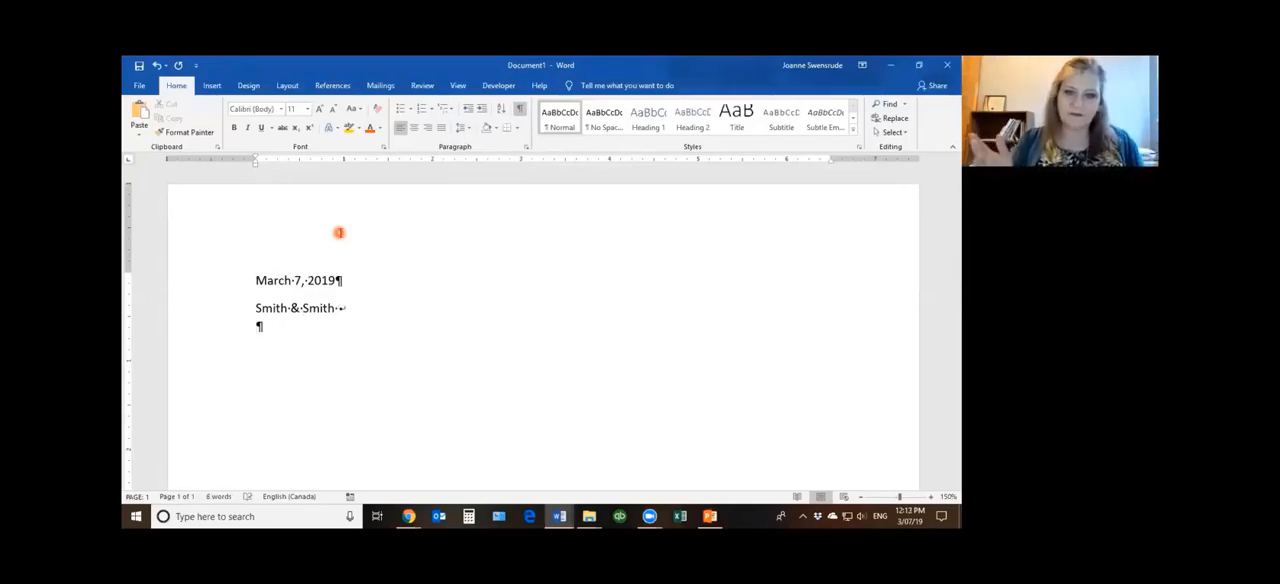
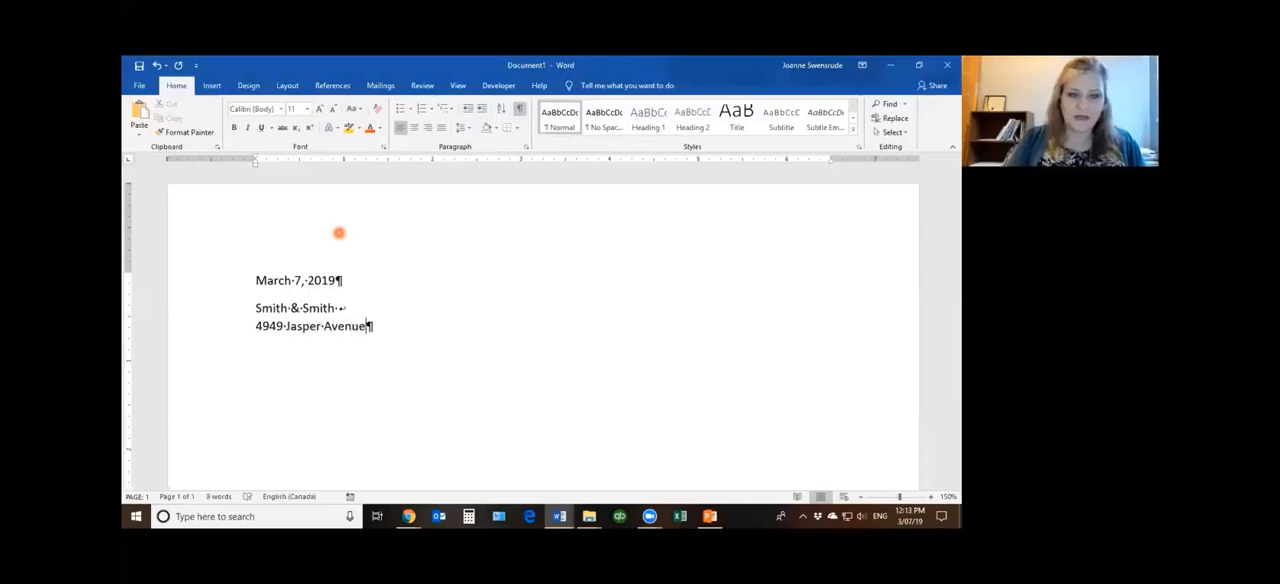
Insert a line break below the street address, enter the city and province, and end the address with a new paragraph
key(shift+Return)
text(Edm)
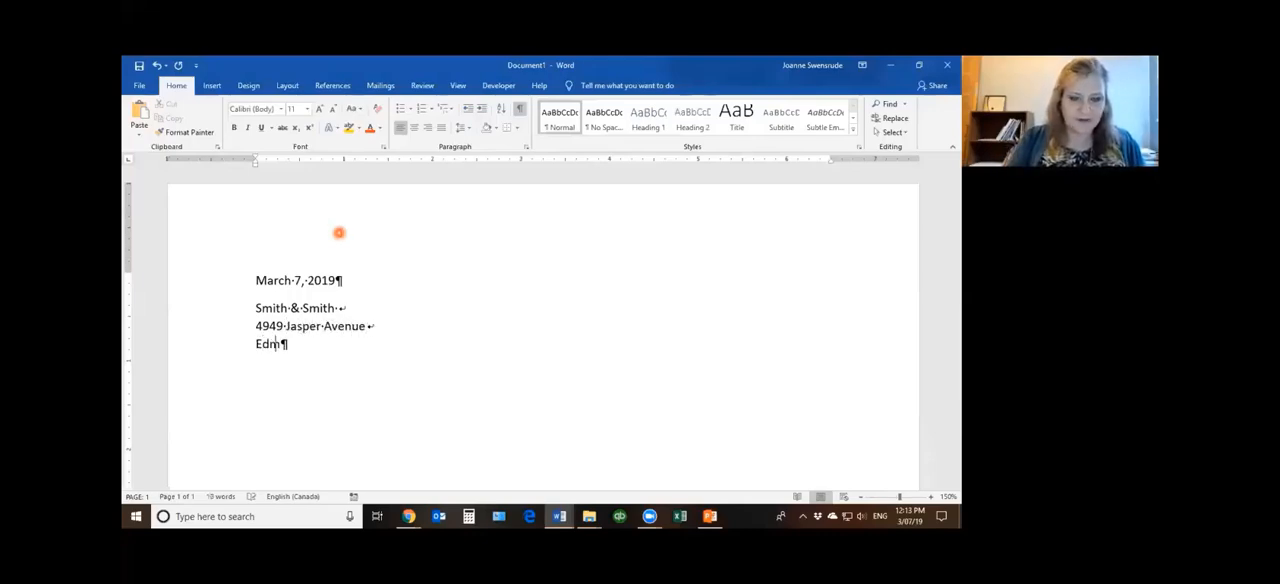
text(onton AB)
key(Return)
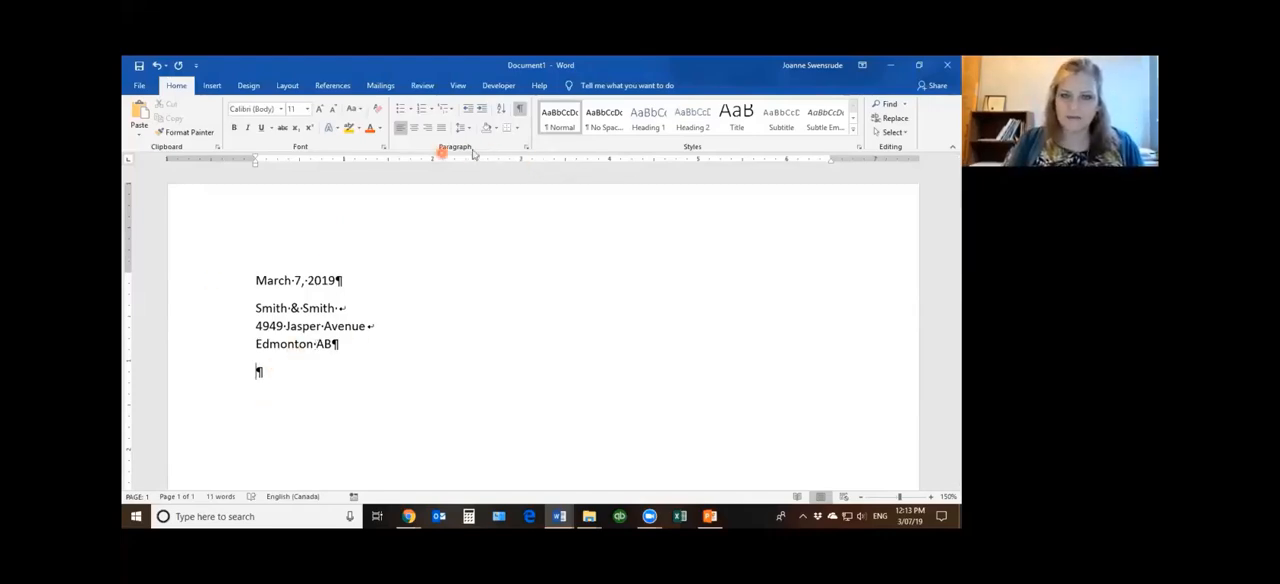
click(527, 146)
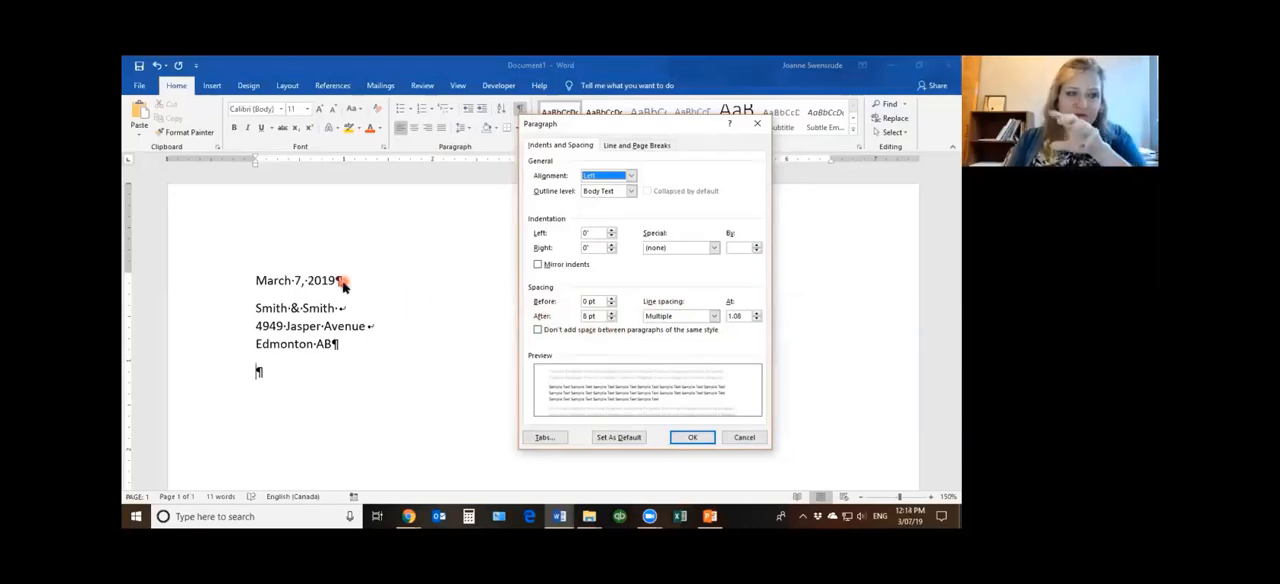
click(715, 318)
click(708, 327)
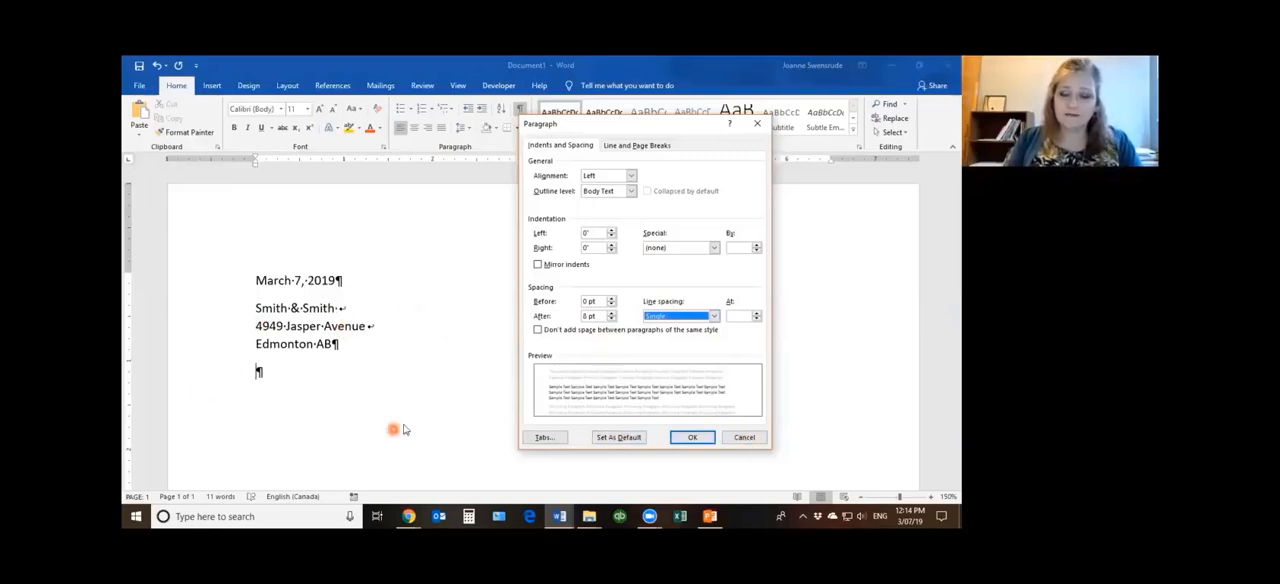
click(752, 443)
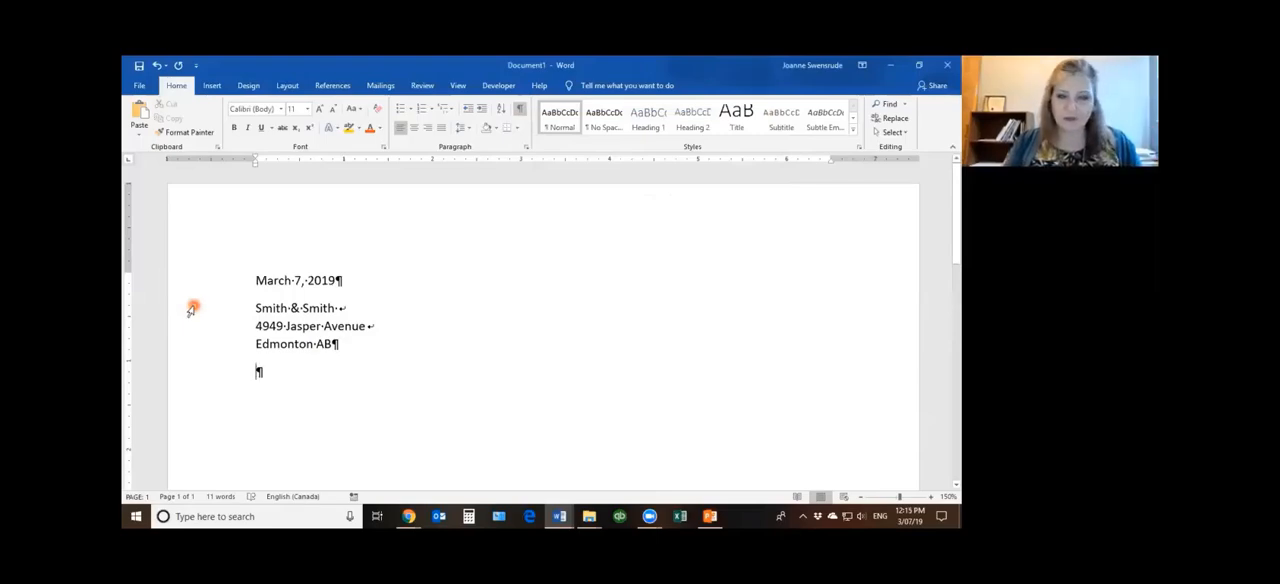
triple_click(191, 311)
click(515, 316)
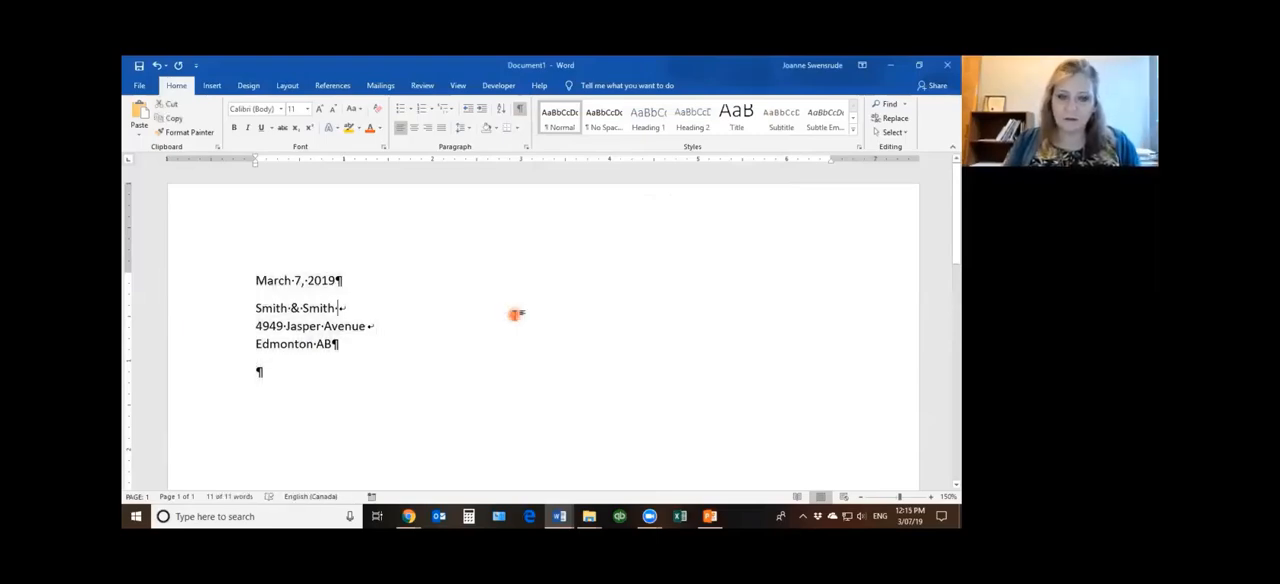
click(186, 281)
shift+click(188, 310)
shift+click(183, 360)
shift+click(183, 372)
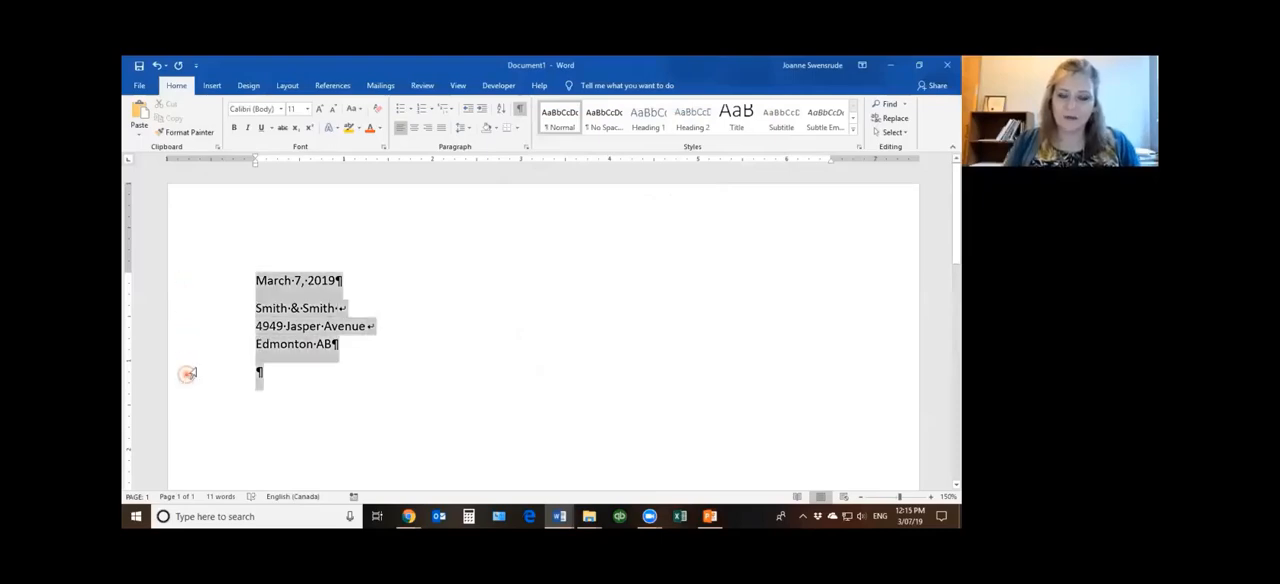
click(548, 296)
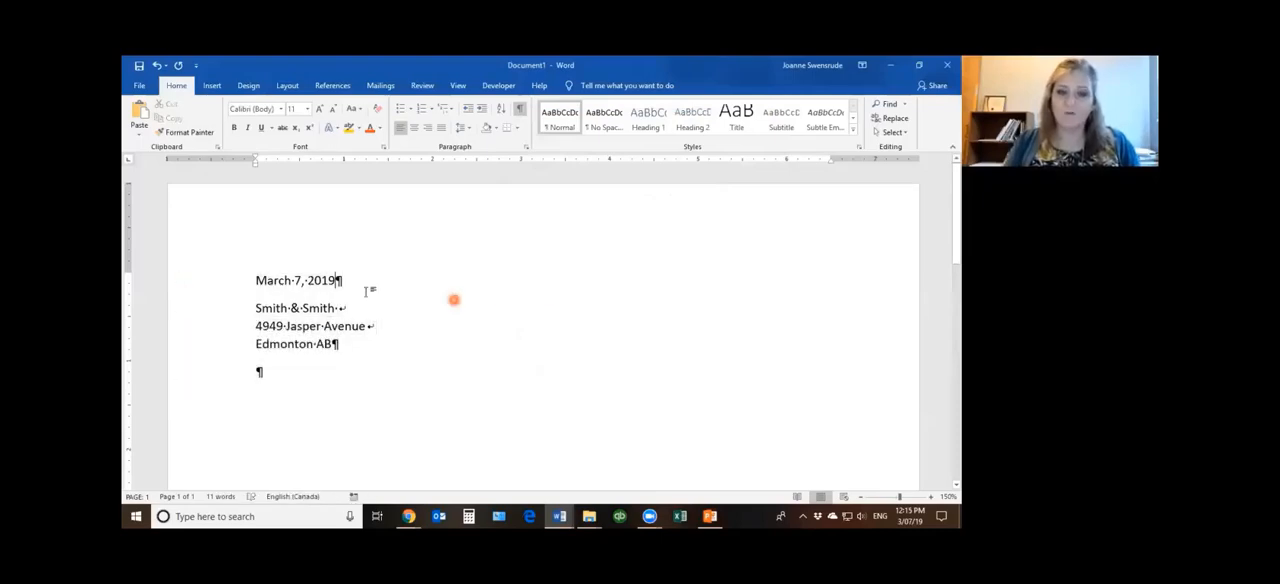
Set the whole letter to single line spacing with 12 pt after, keeping space between paragraphs of the same style
triple_click(207, 325)
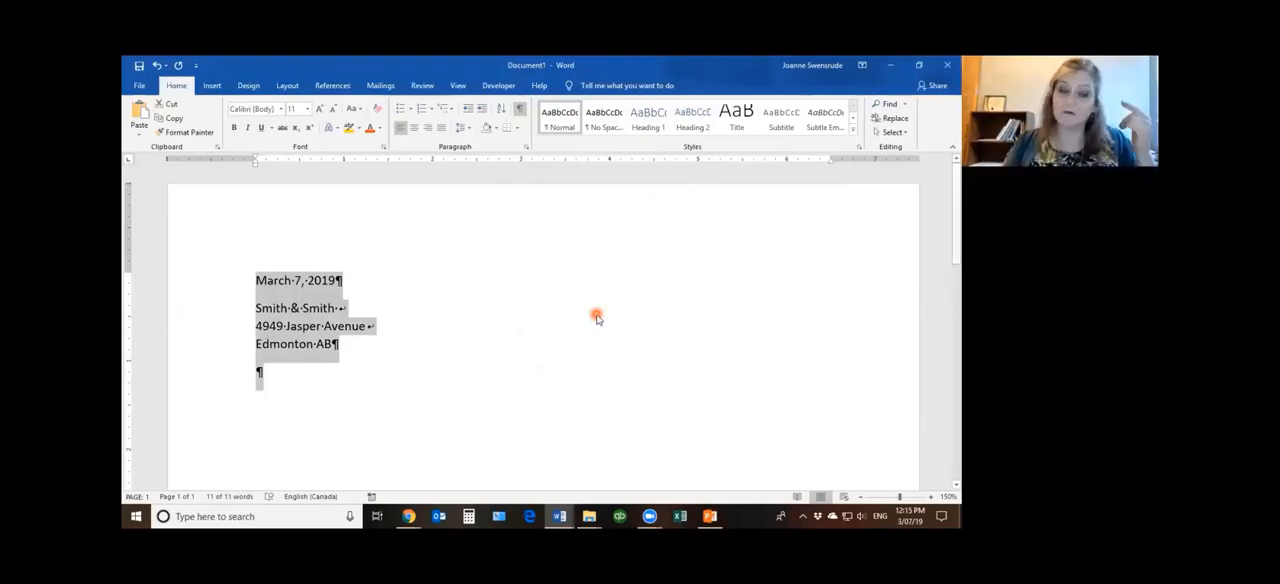
click(524, 147)
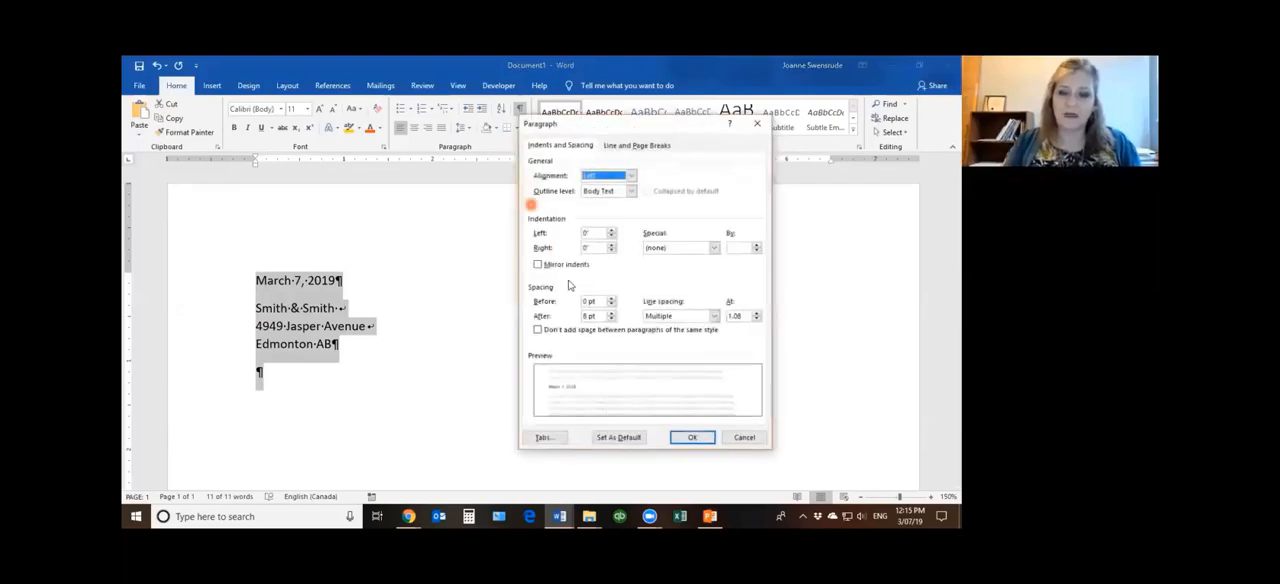
click(716, 315)
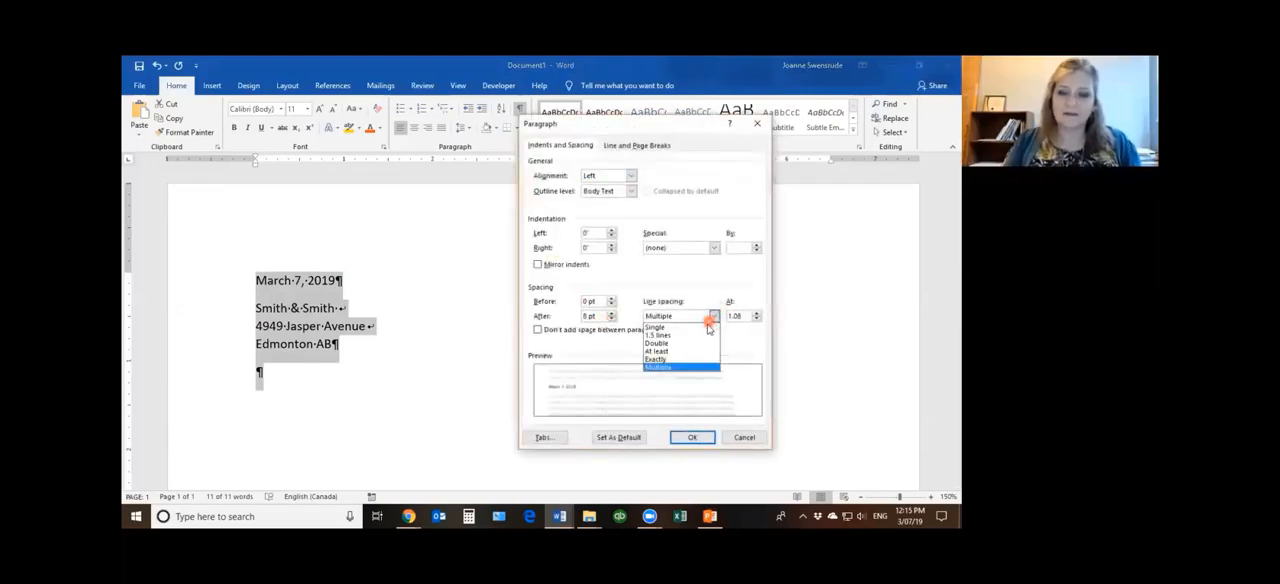
click(690, 340)
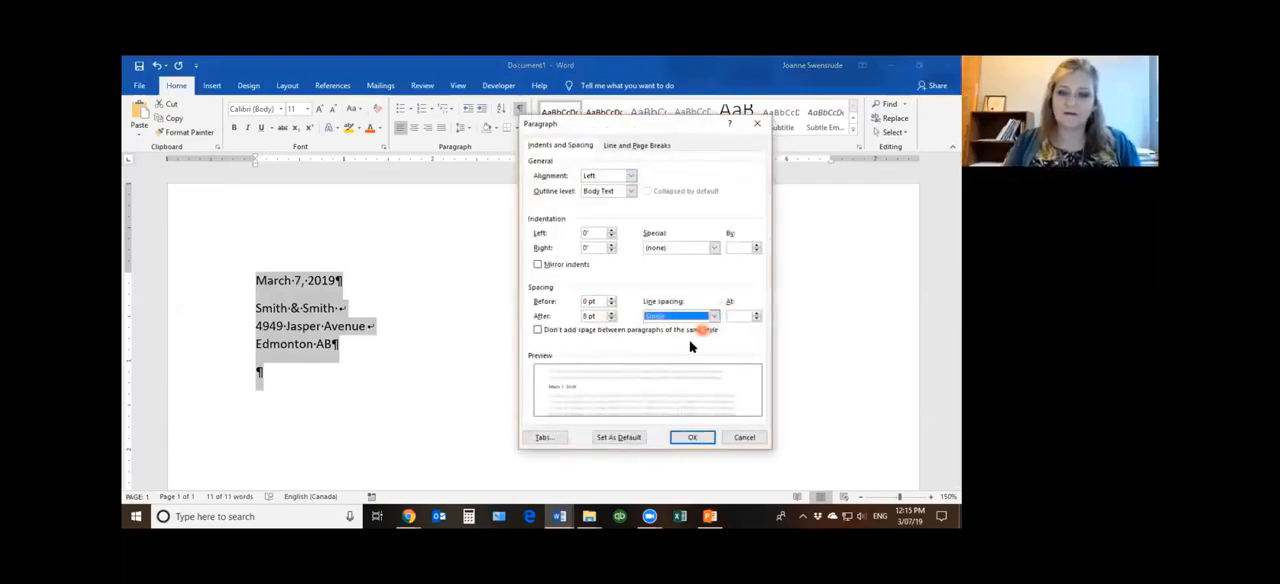
click(611, 312)
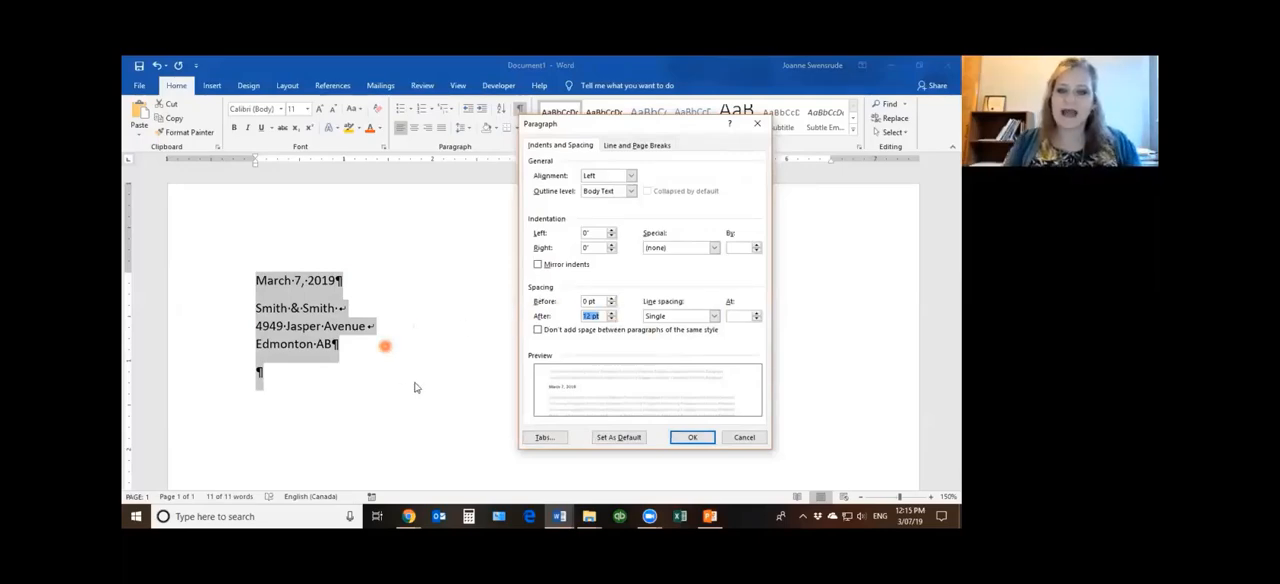
click(539, 331)
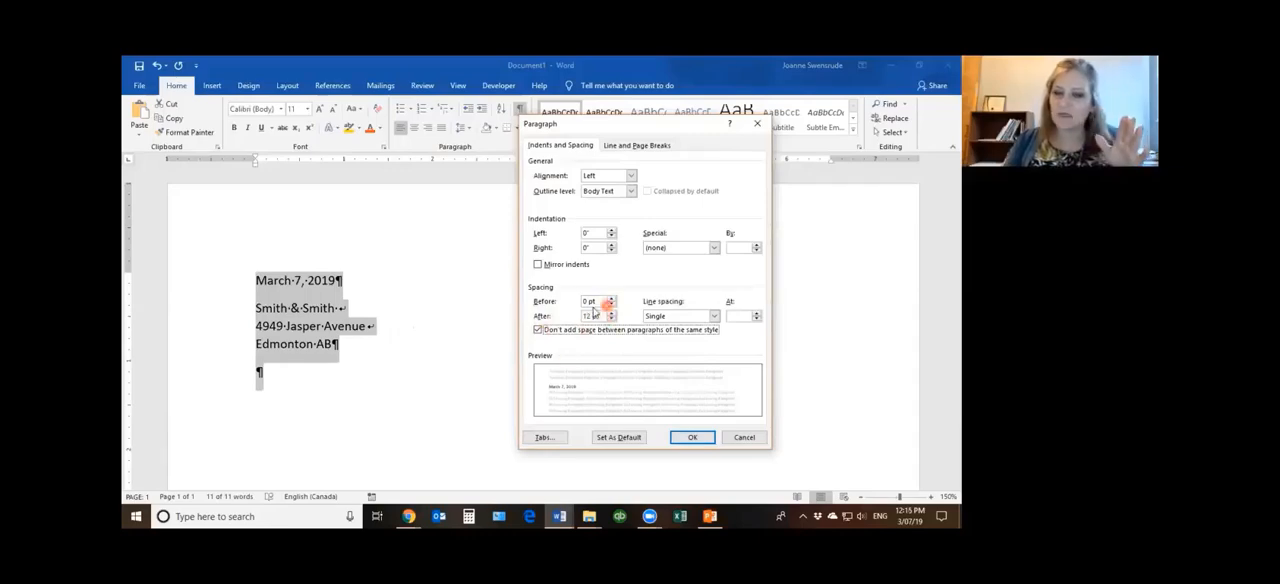
click(539, 331)
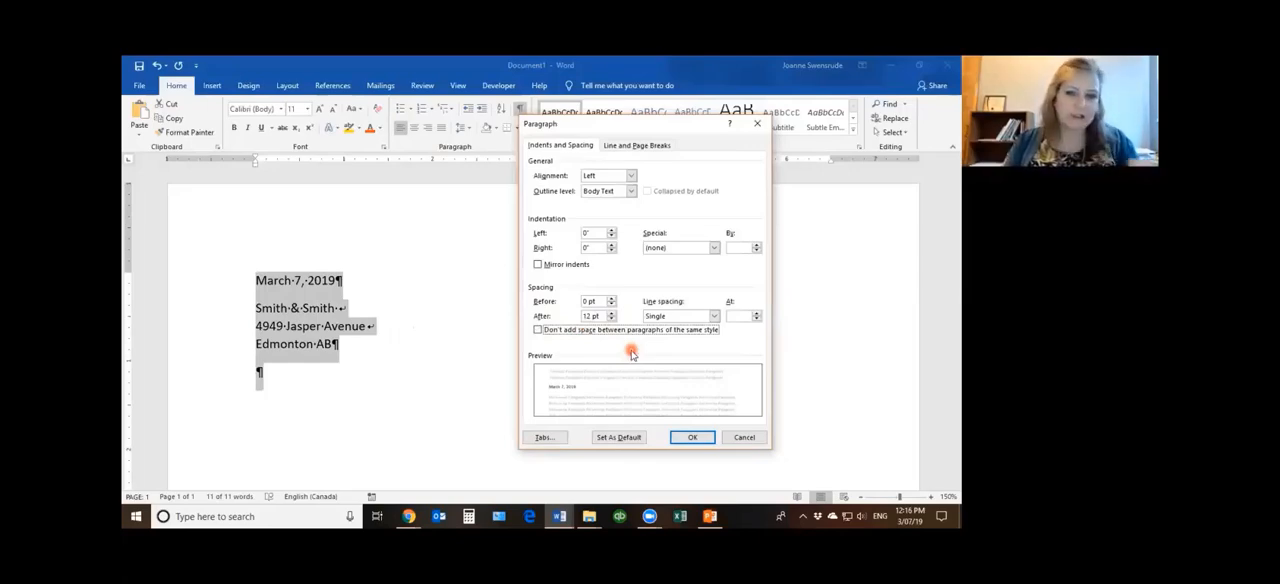
click(699, 441)
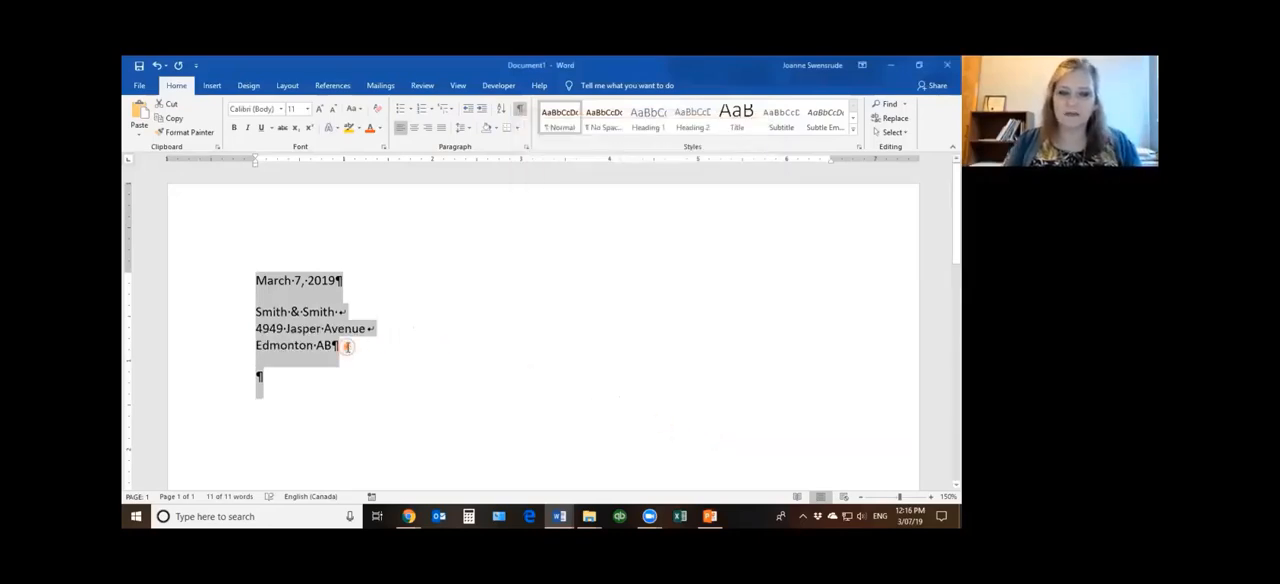
click(345, 342)
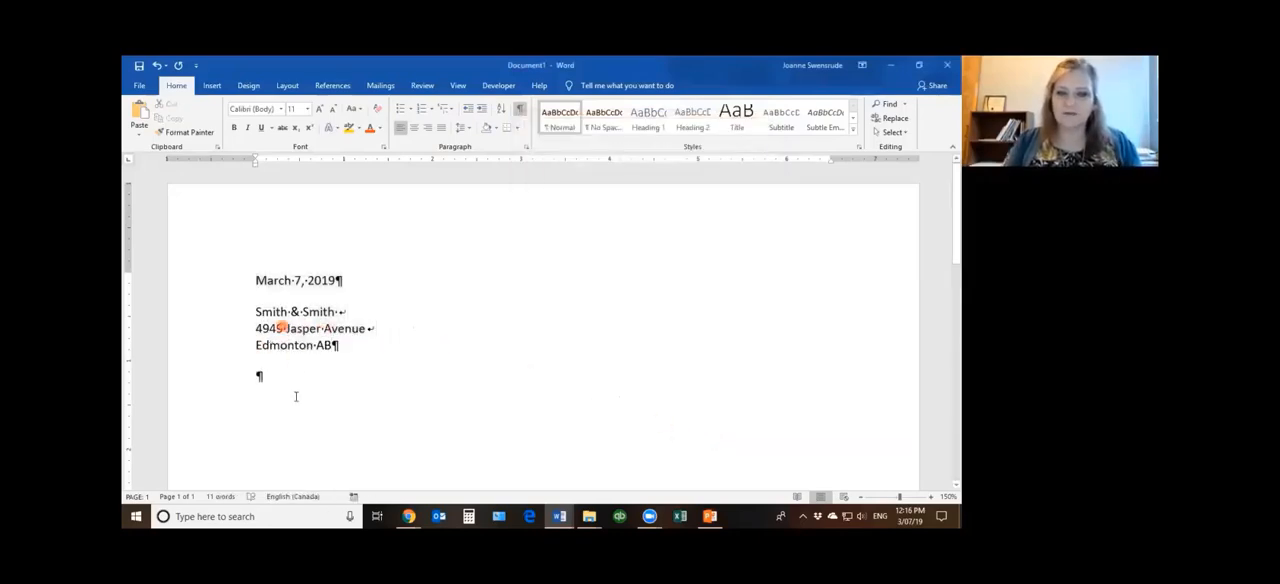
Enter the salutation "Dear Sir" and start a body paragraph with "Please be advised that this is the silliest letter that I have ever"
click(313, 370)
text(Dear Sir)
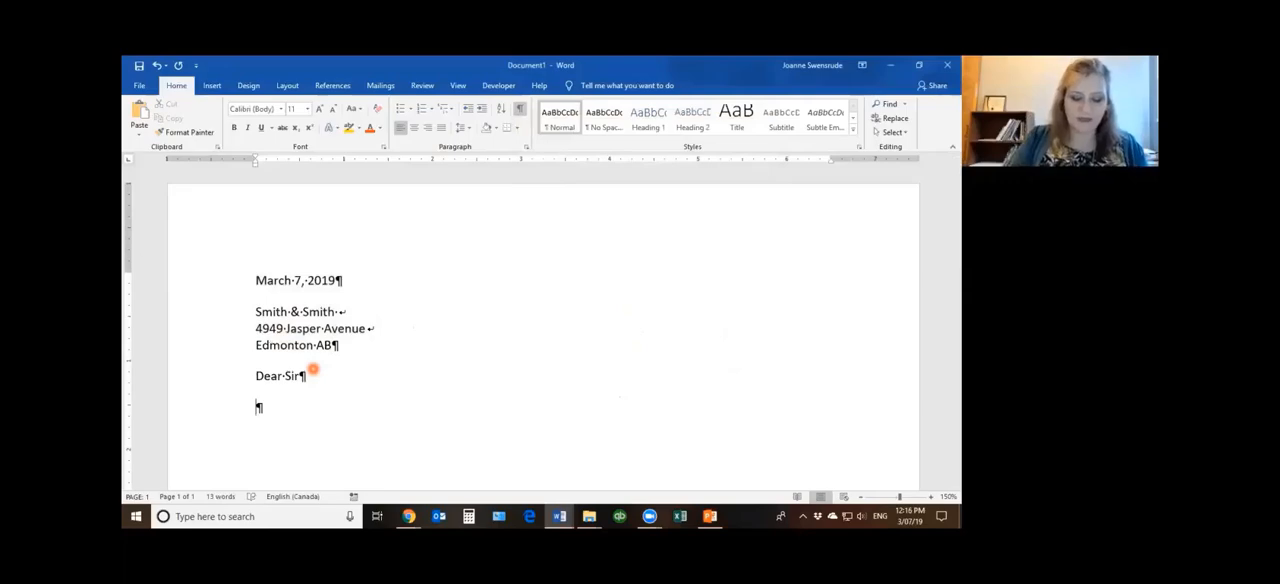
text(lease be)
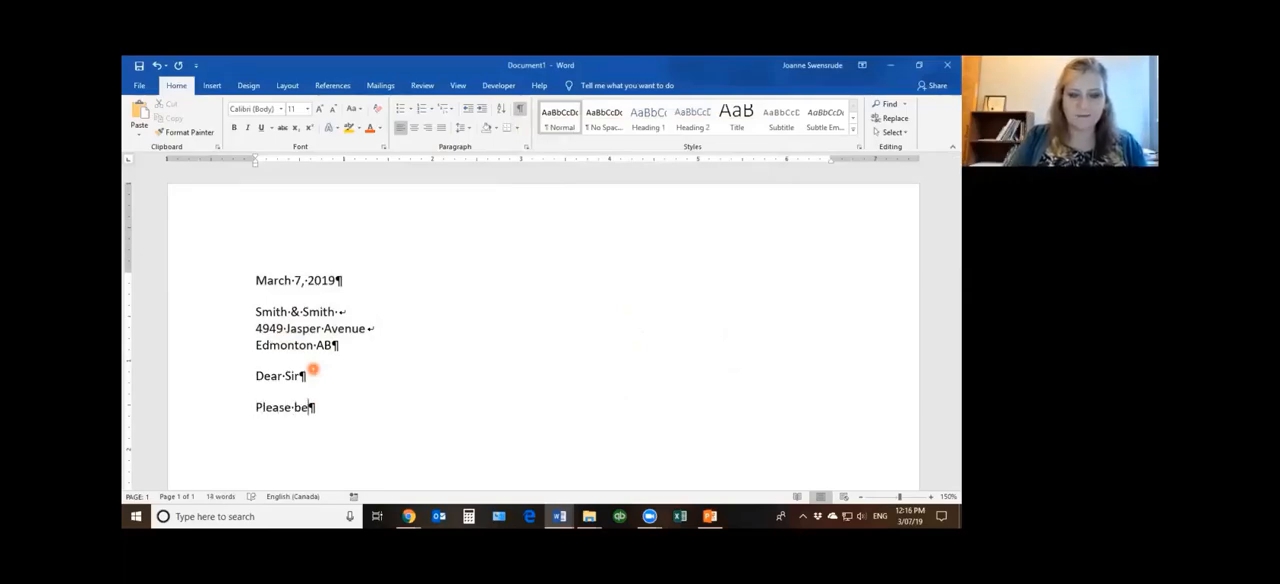
text( advised tha)
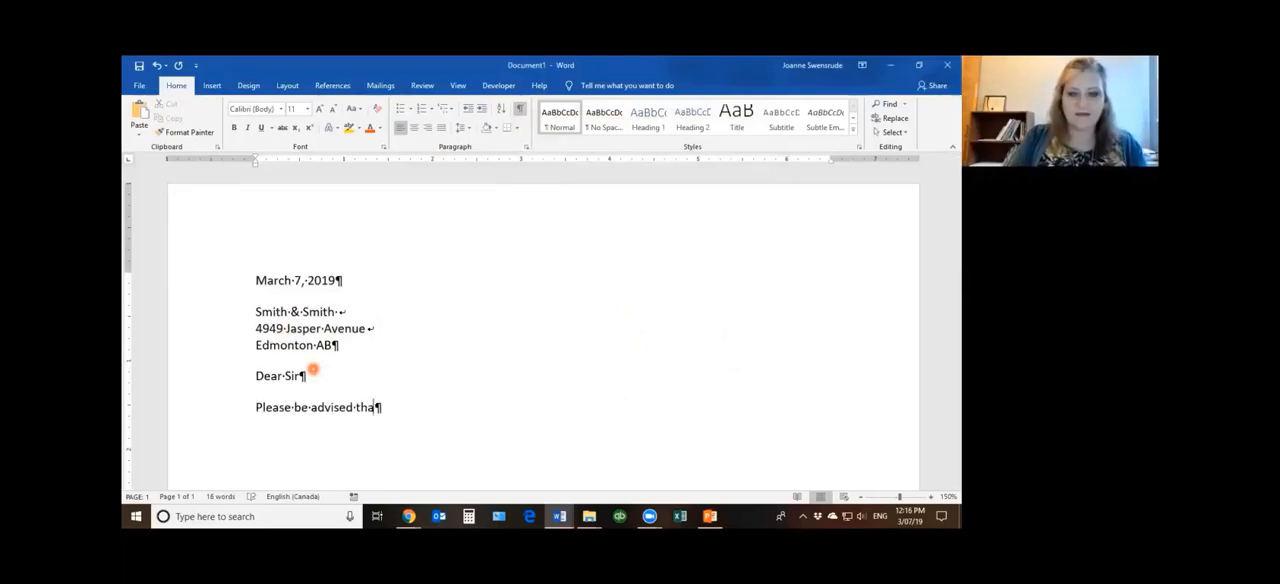
text(t this is the)
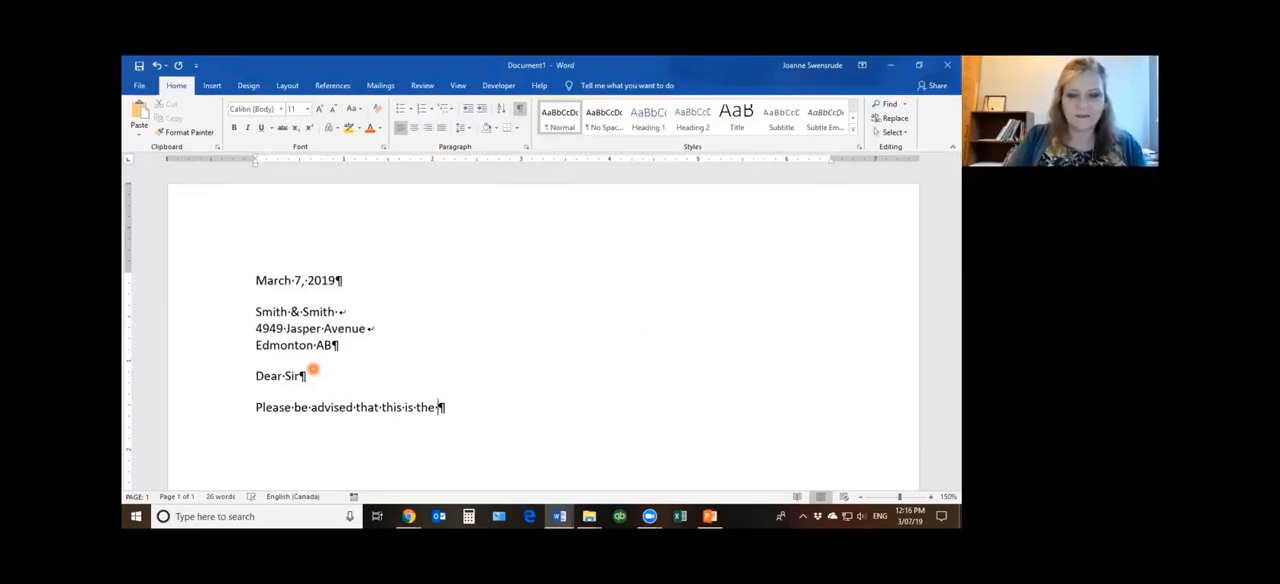
text( silliest lett)
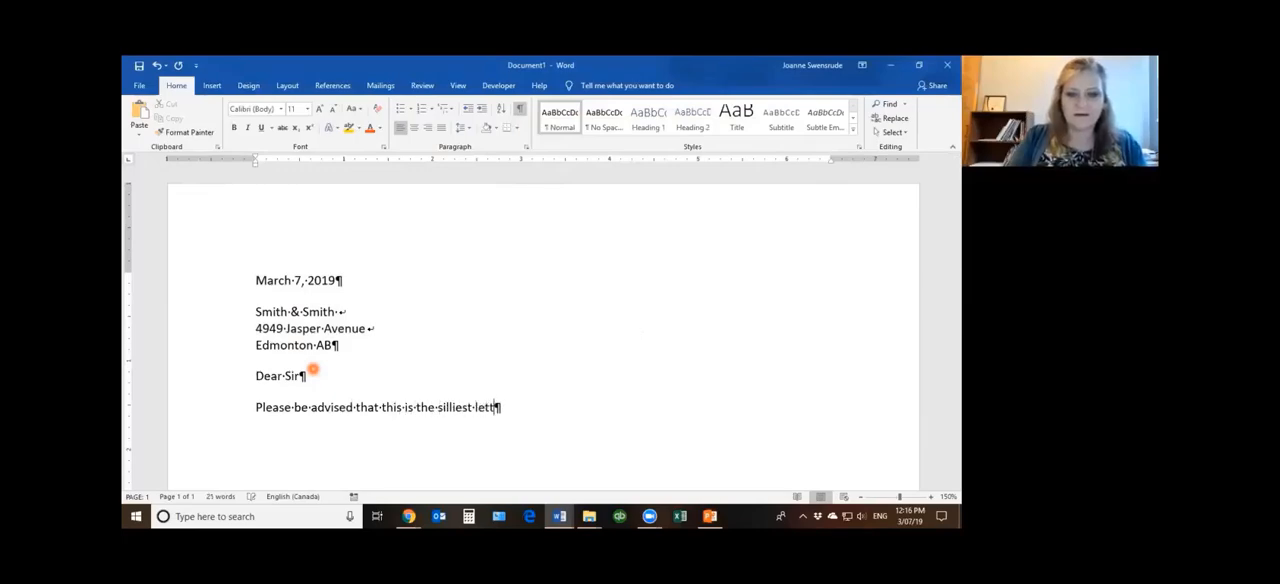
text(er that I have )
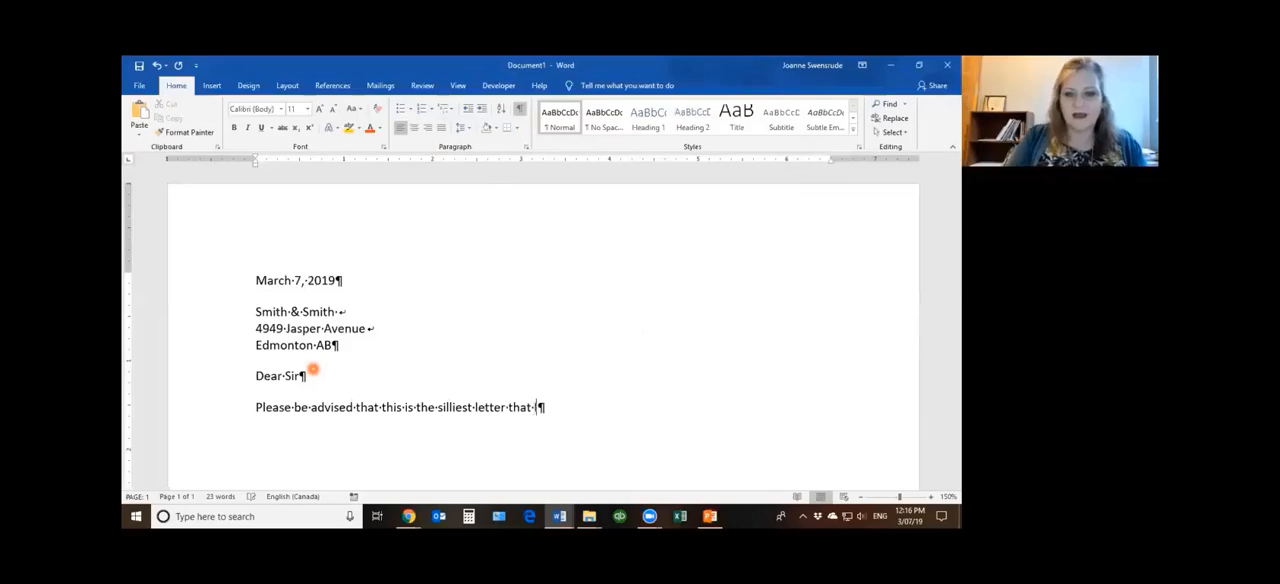
text(ever )
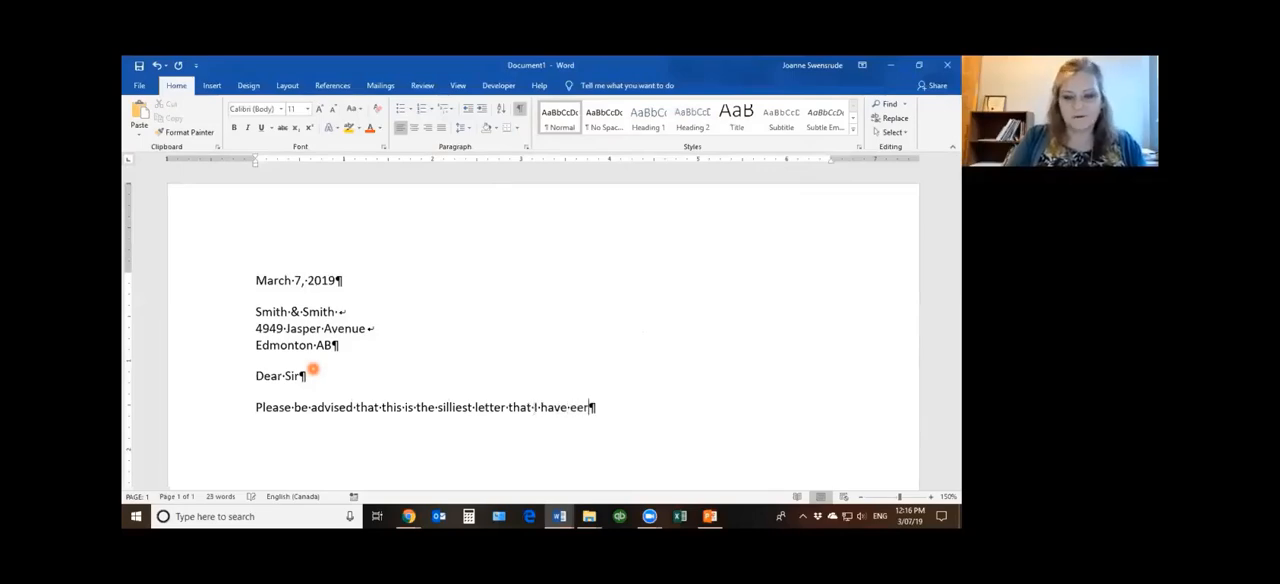
text(written)
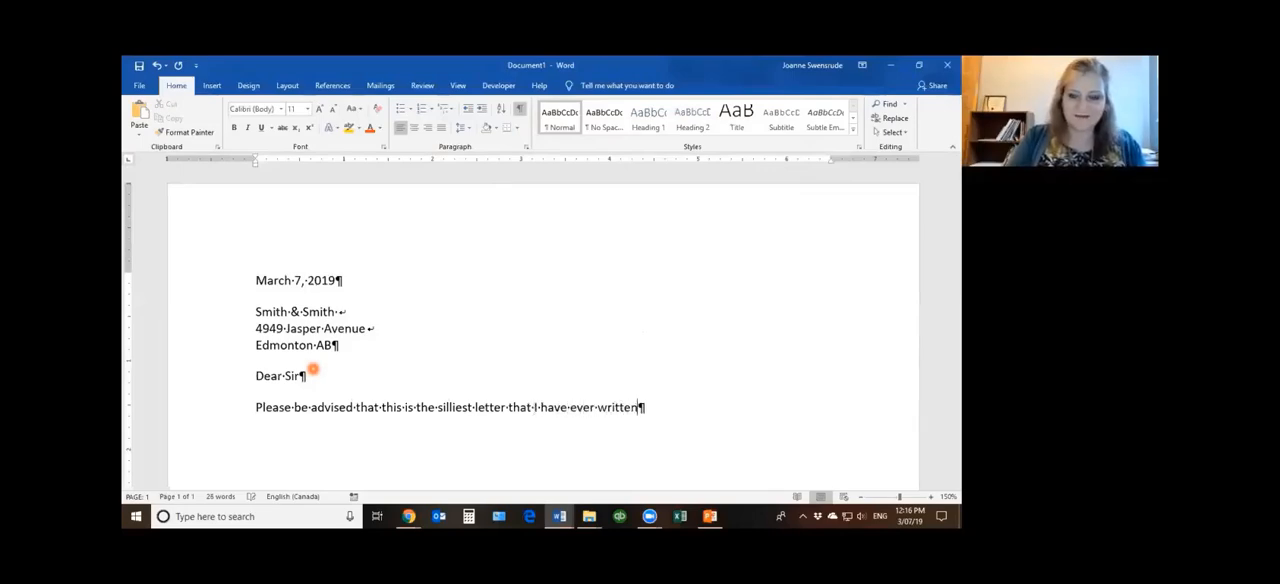
text( and I hope e)
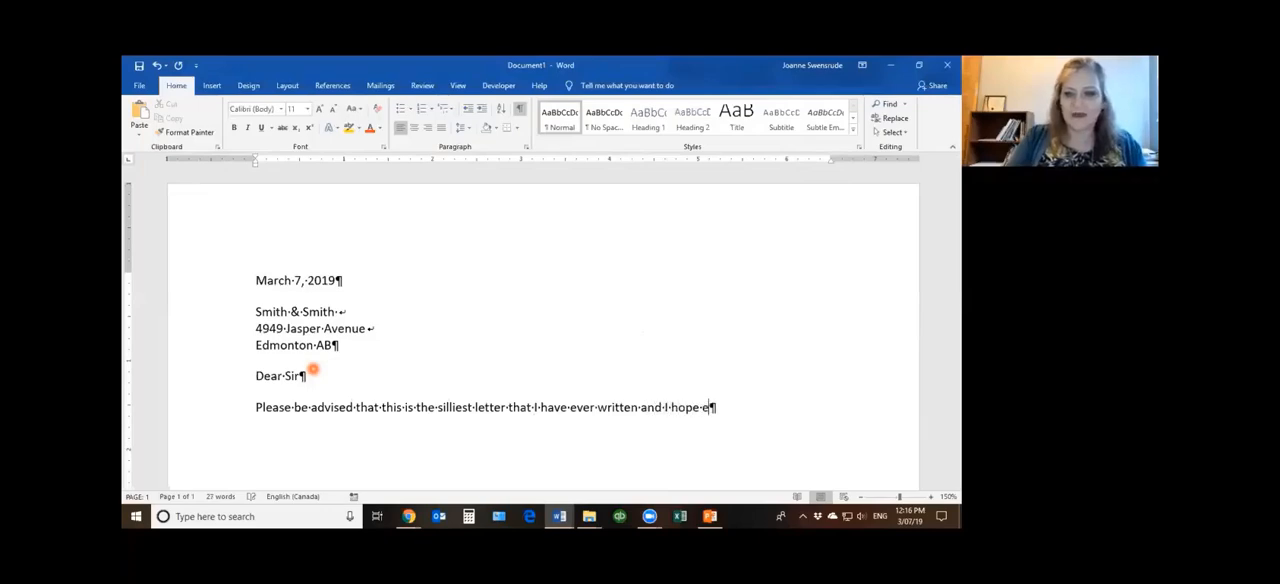
text(veryone will )
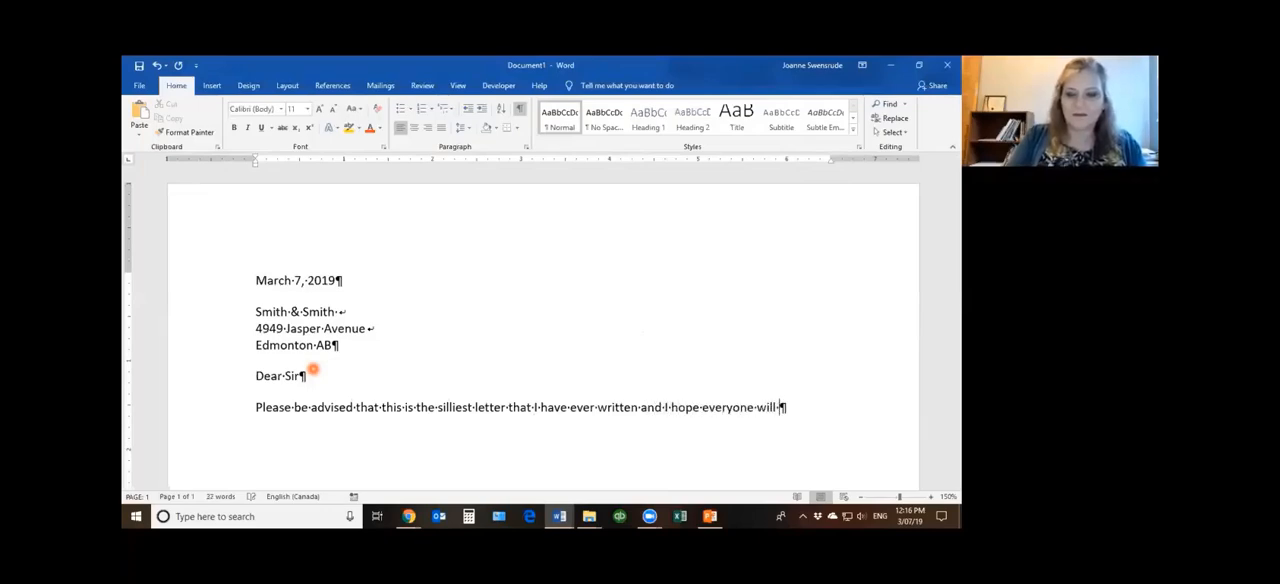
text(bear with me w)
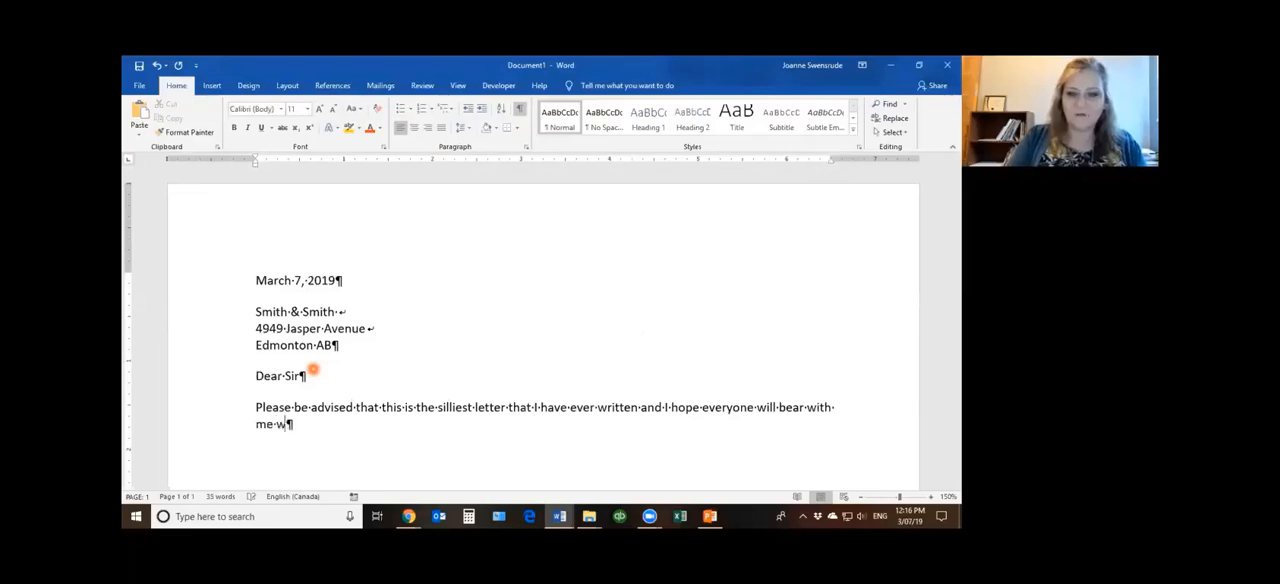
text(hile I tryp)
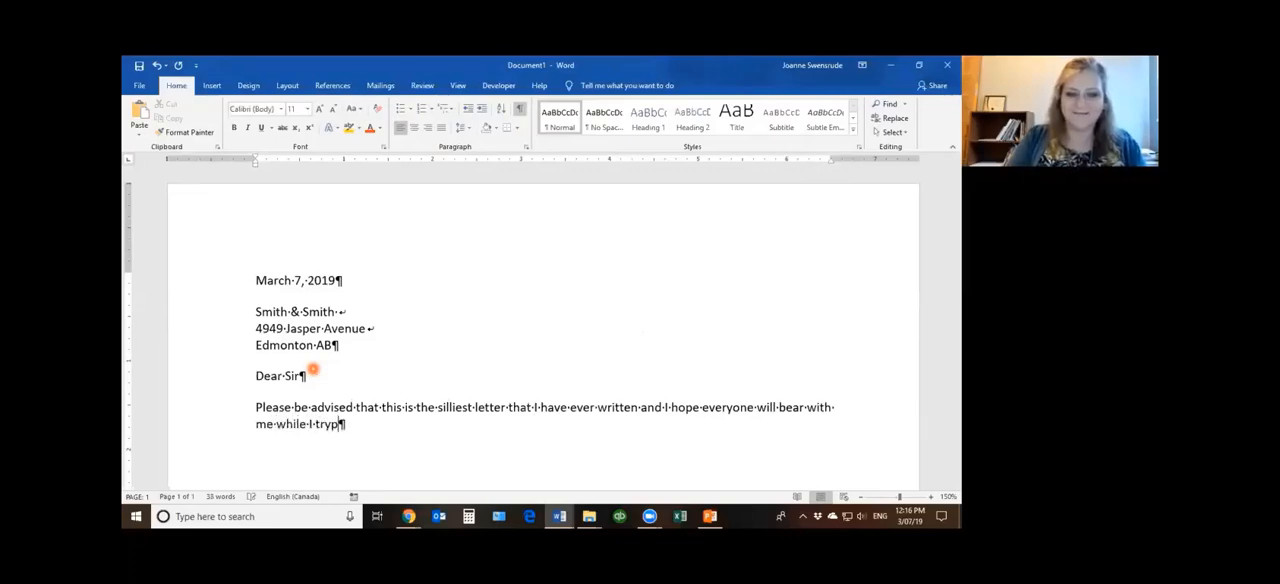
Complete the body sentence with "written and I hope everyone will bear with me while I type." and start a new paragraph
key(BackSpace)
key(BackSpace)
key(BackSpace)
text(yup)
key(BackSpace)
key(BackSpace)
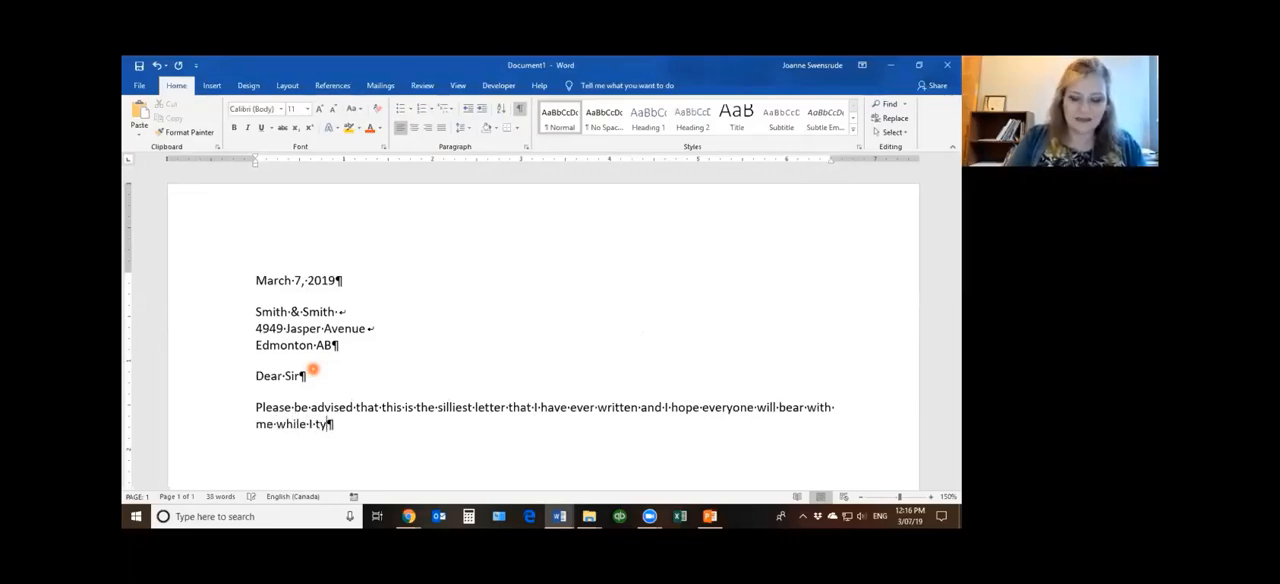
text(pe)
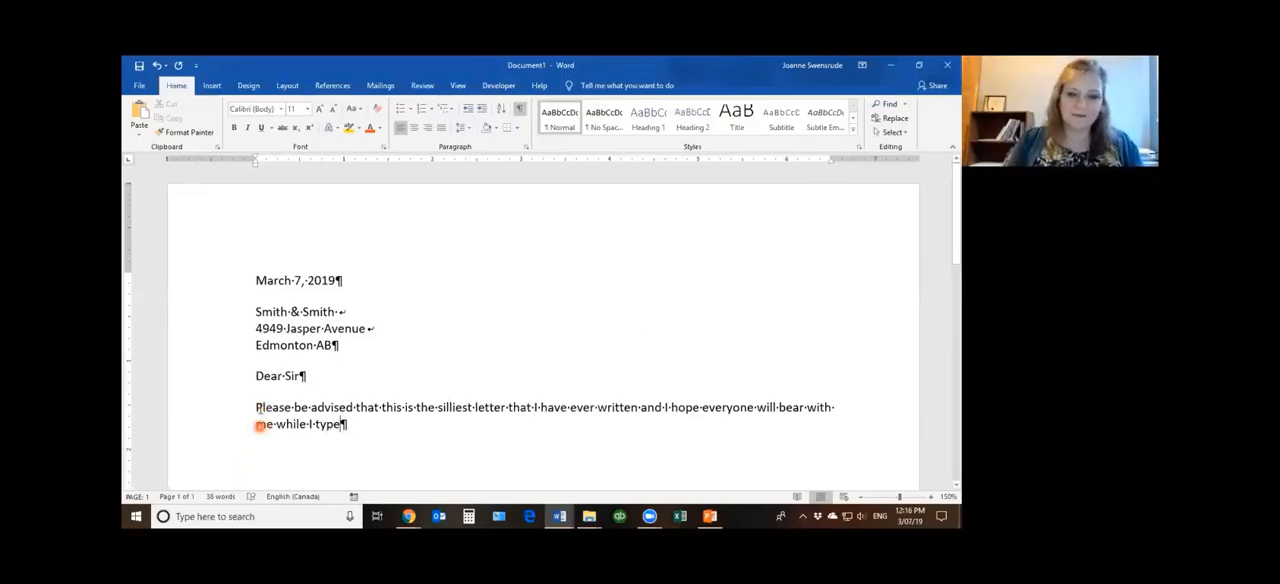
text(.)
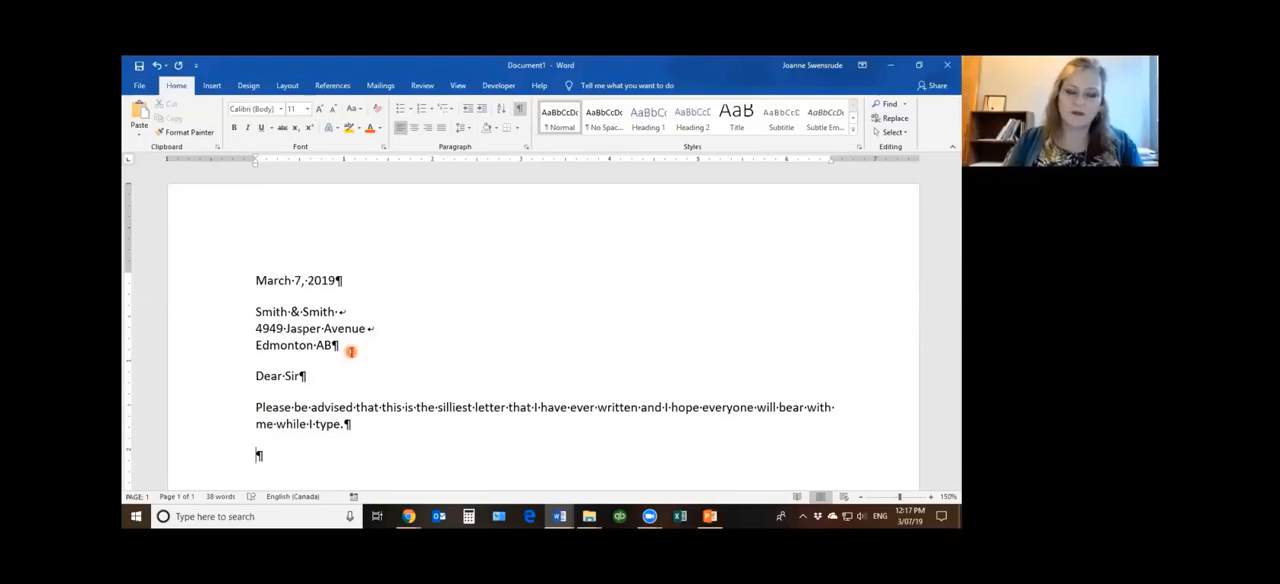
Switch to Superb Coffee (9).docx and go to the biography paragraph that splits across pages 2 and 3
scroll(380, 372, down, 1)
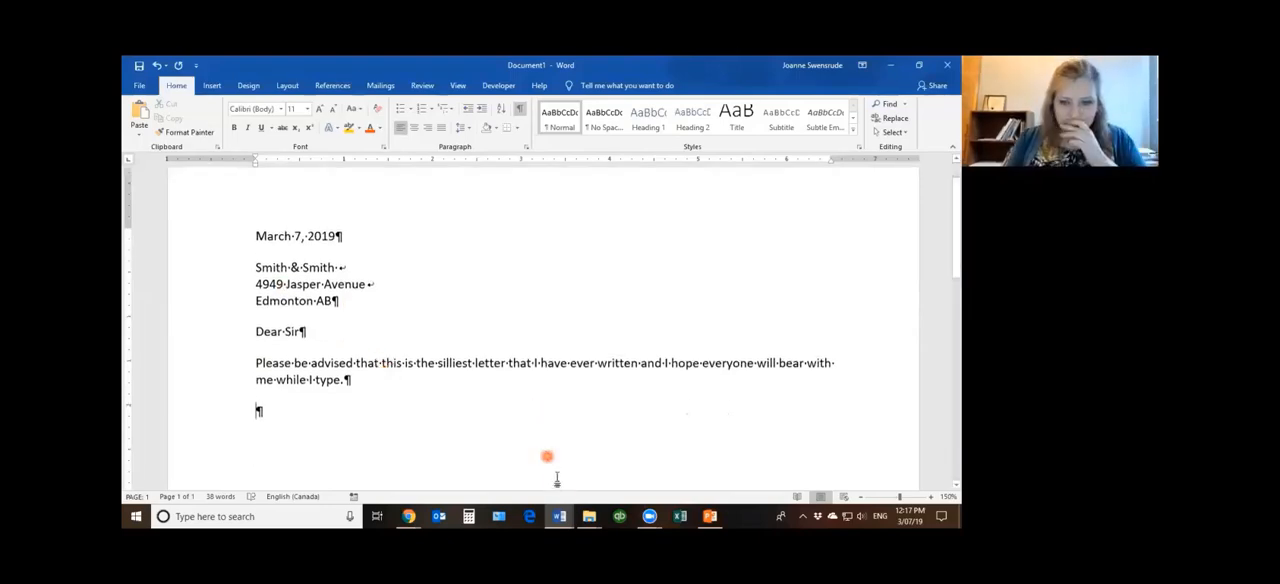
mouse_move(563, 515)
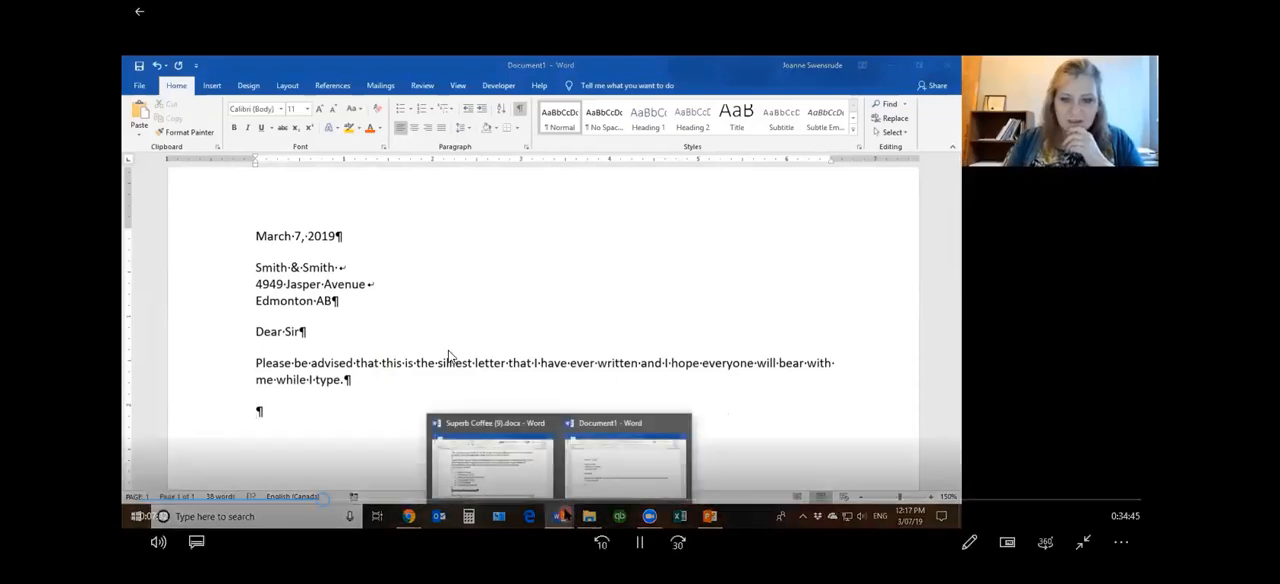
click(516, 470)
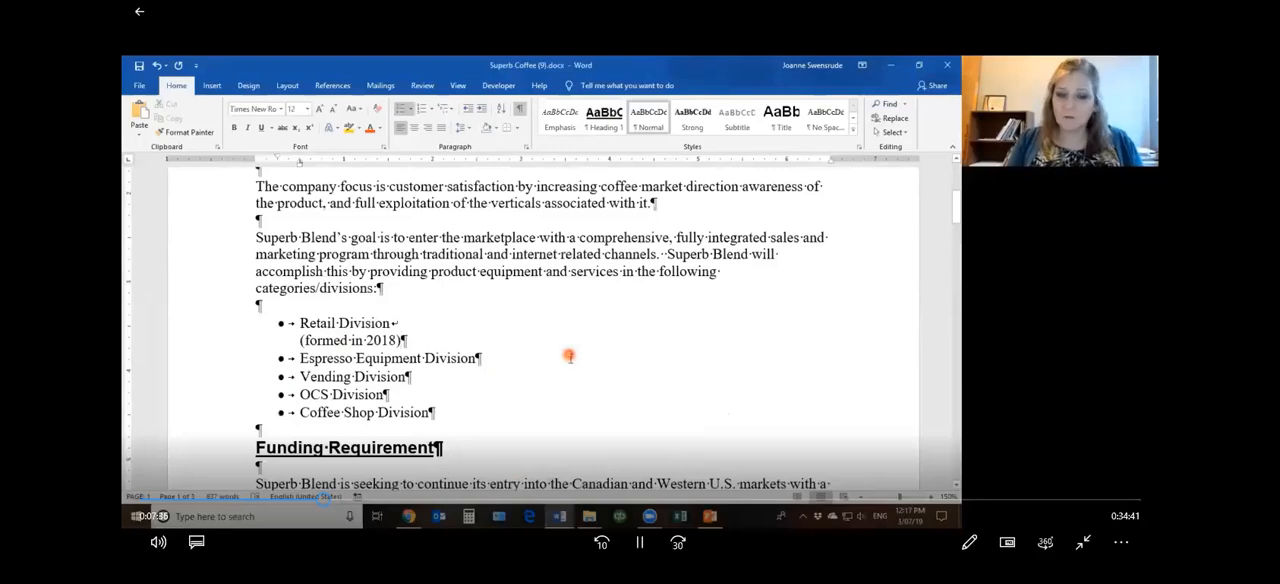
scroll(569, 358, down, 1)
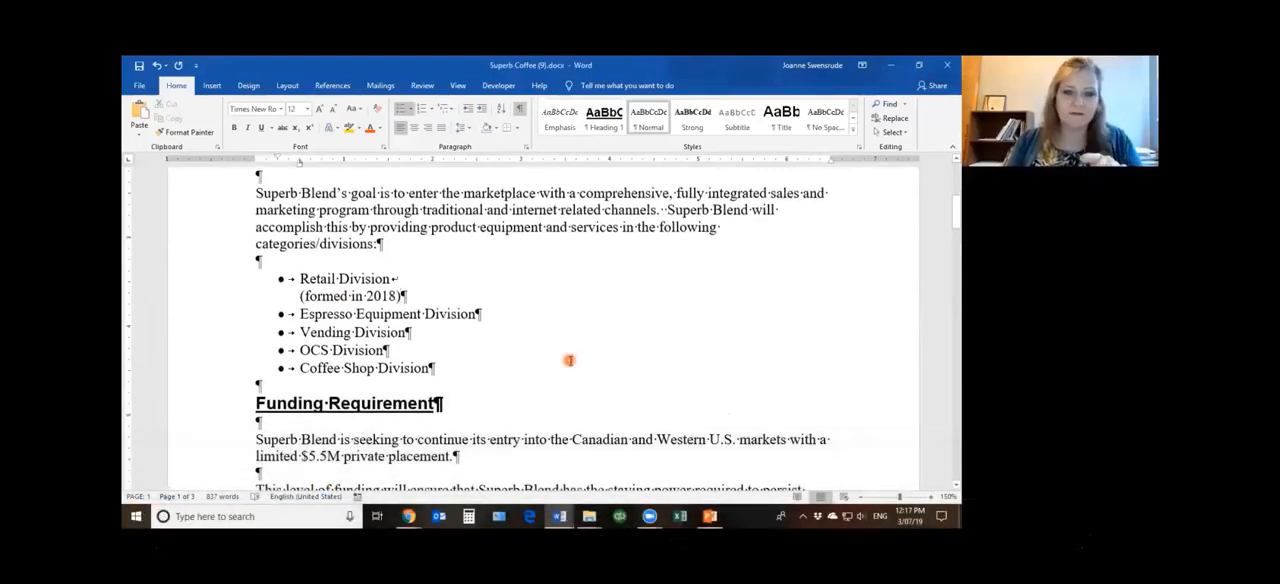
scroll(569, 360, down, 3)
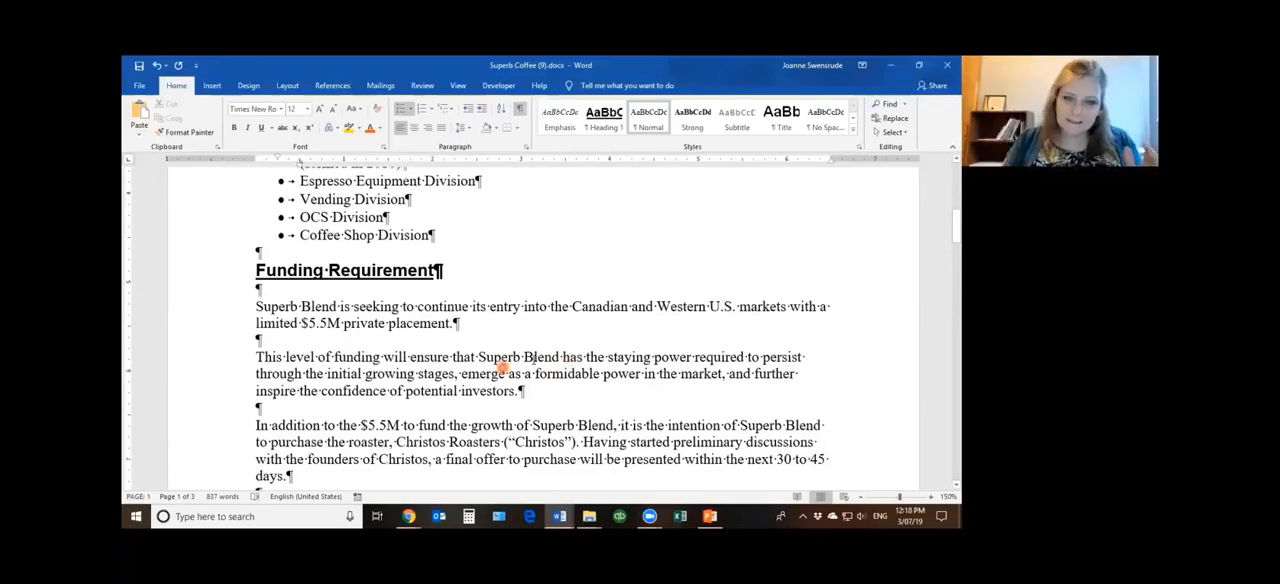
scroll(539, 357, down, 12)
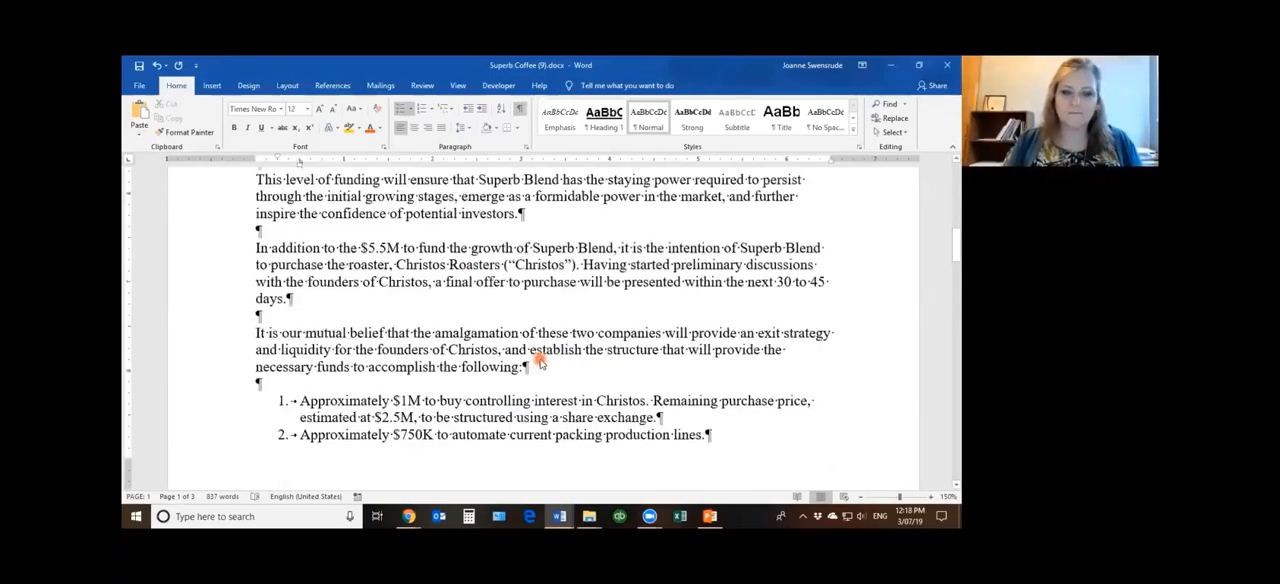
scroll(539, 358, down, 4)
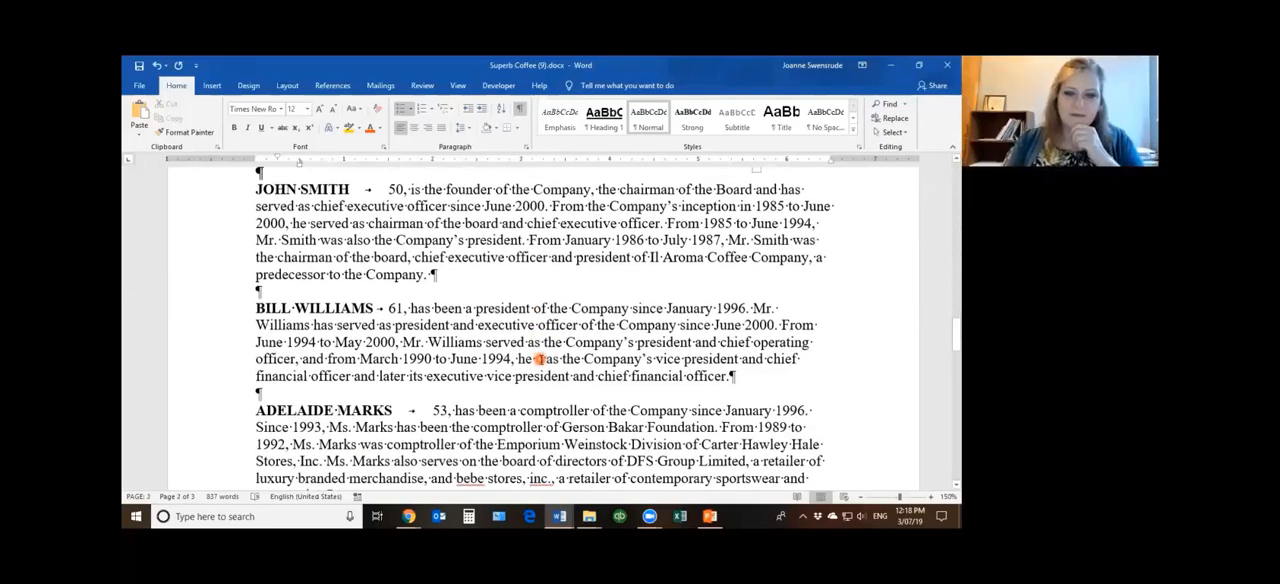
scroll(539, 358, down, 6)
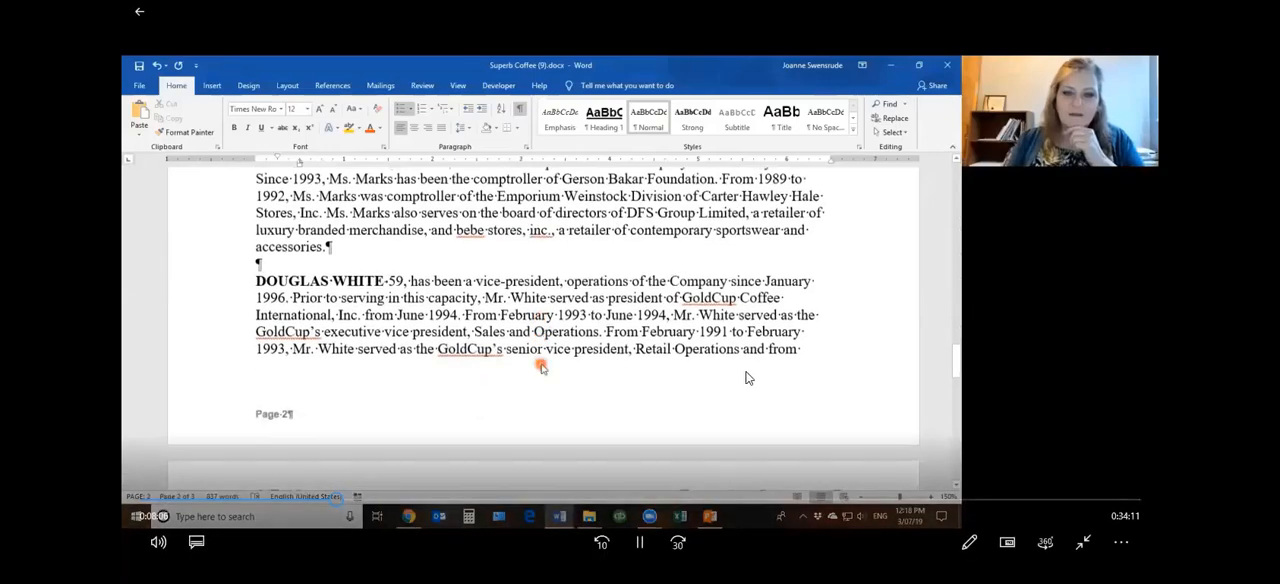
scroll(541, 367, down, 1)
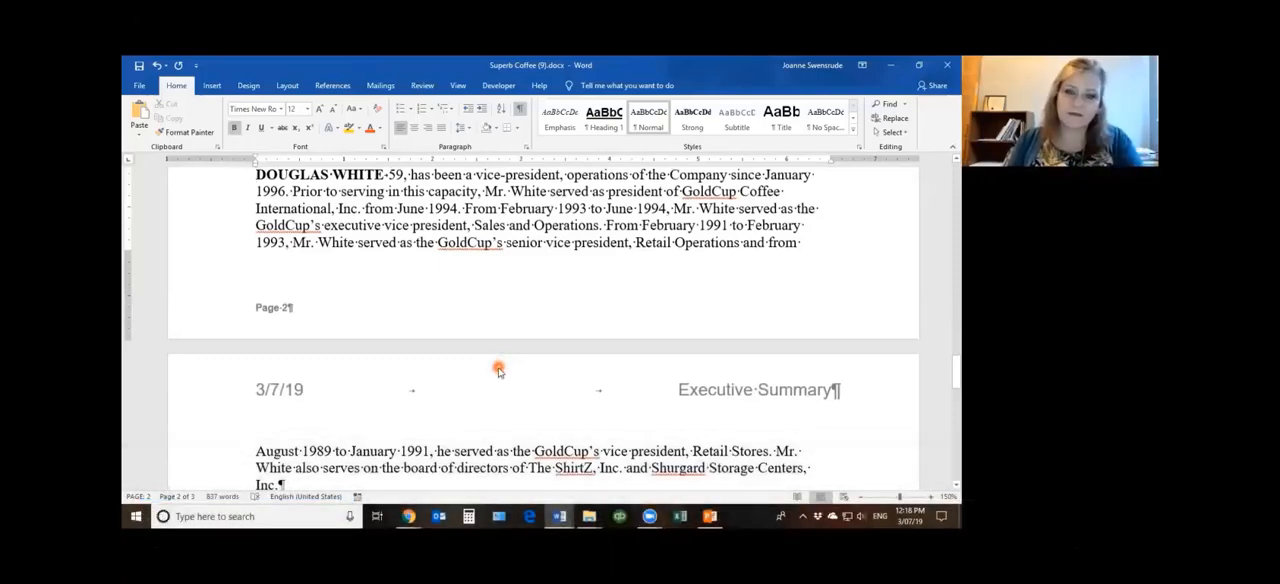
Select the first line of the split biography, extend to its first four lines, and reselect its text through "Retail Operations"
double_click(215, 217)
click(573, 268)
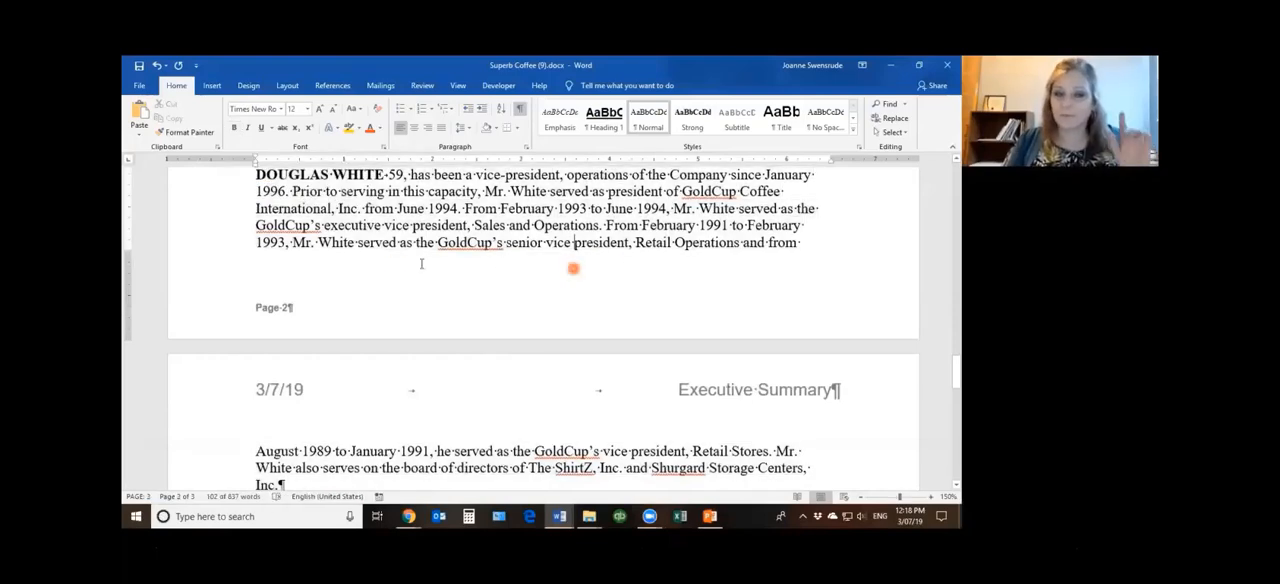
click(217, 177)
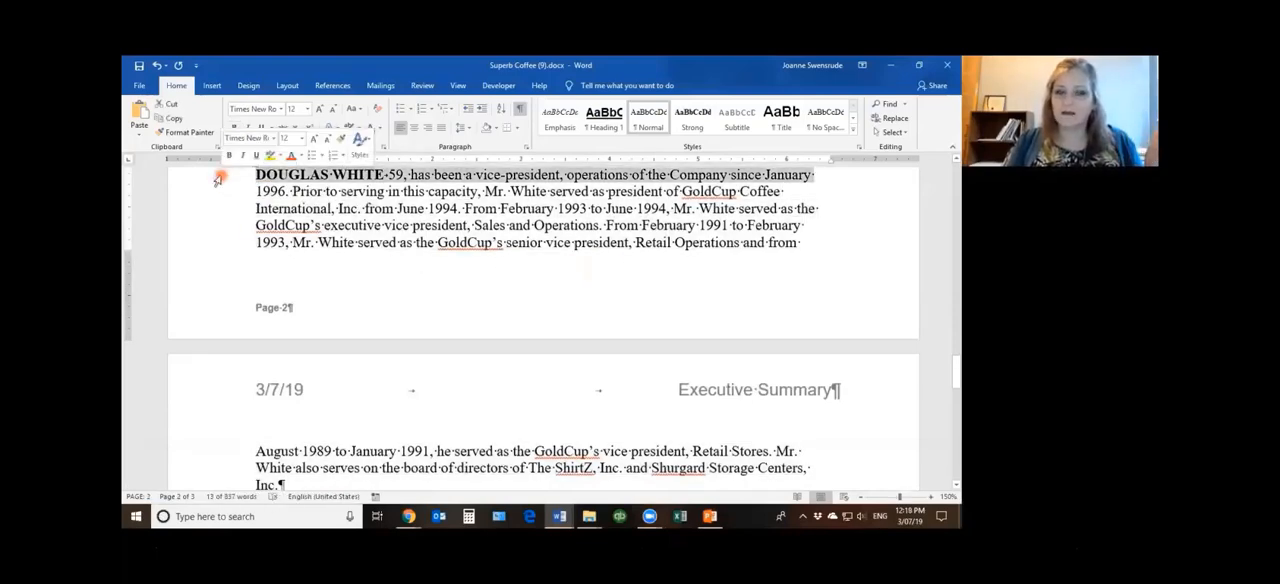
drag(217, 180, 220, 224)
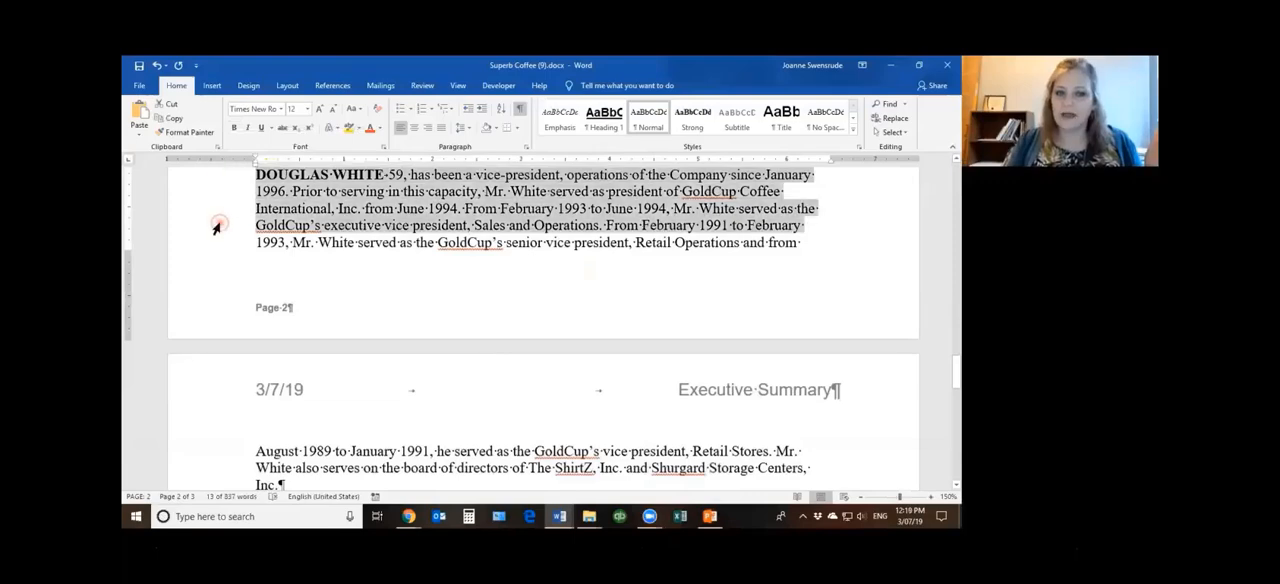
click(481, 229)
drag(252, 175, 708, 242)
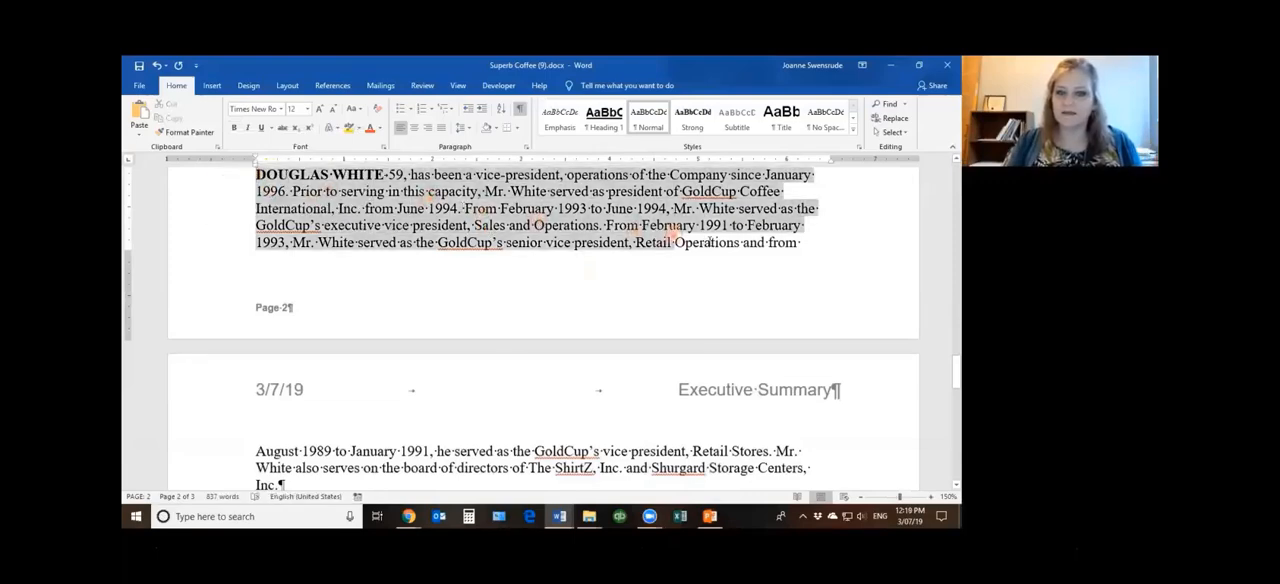
Select the second line of the split biography, then its whole paragraph, and check the selection across the page break
click(506, 244)
click(213, 191)
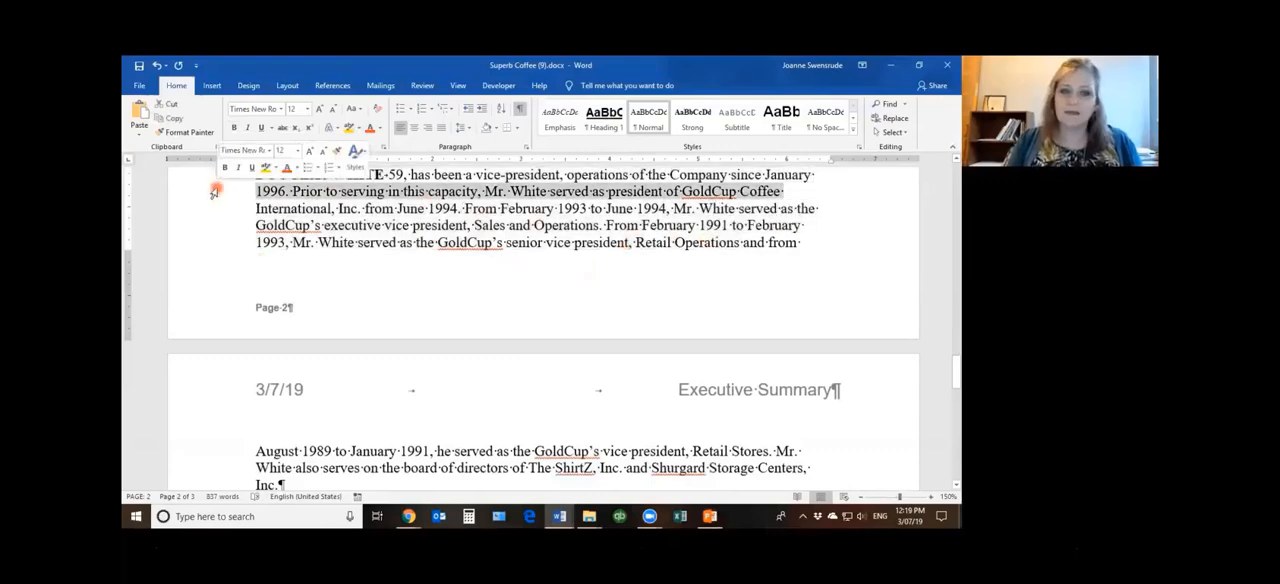
double_click(213, 191)
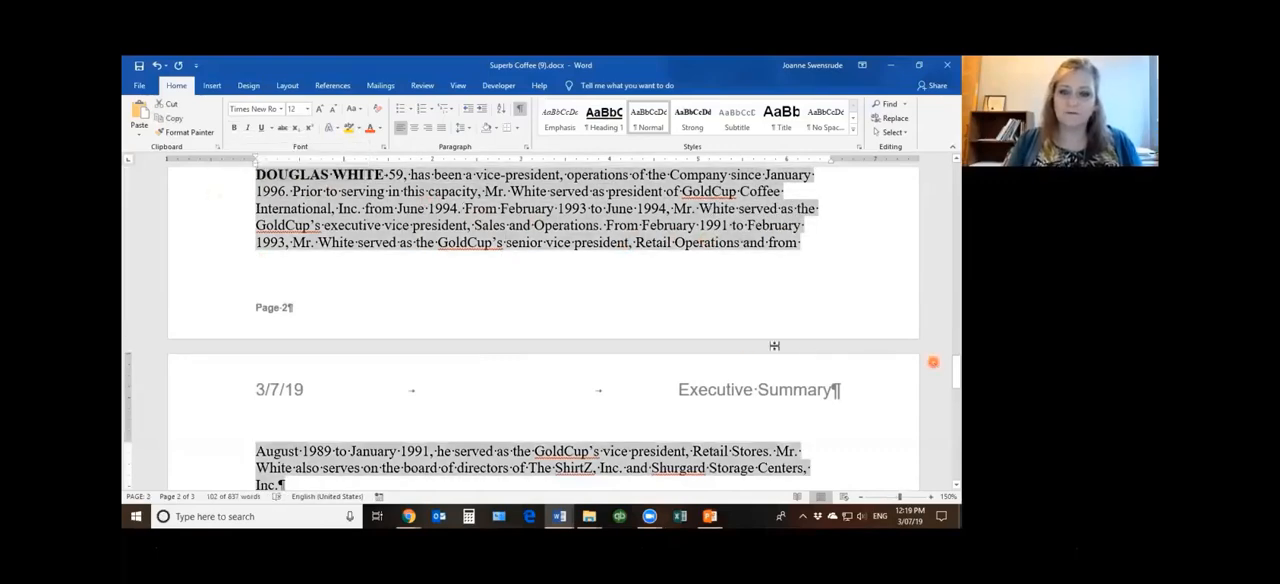
scroll(722, 376, down, 4)
scroll(722, 376, up, 7)
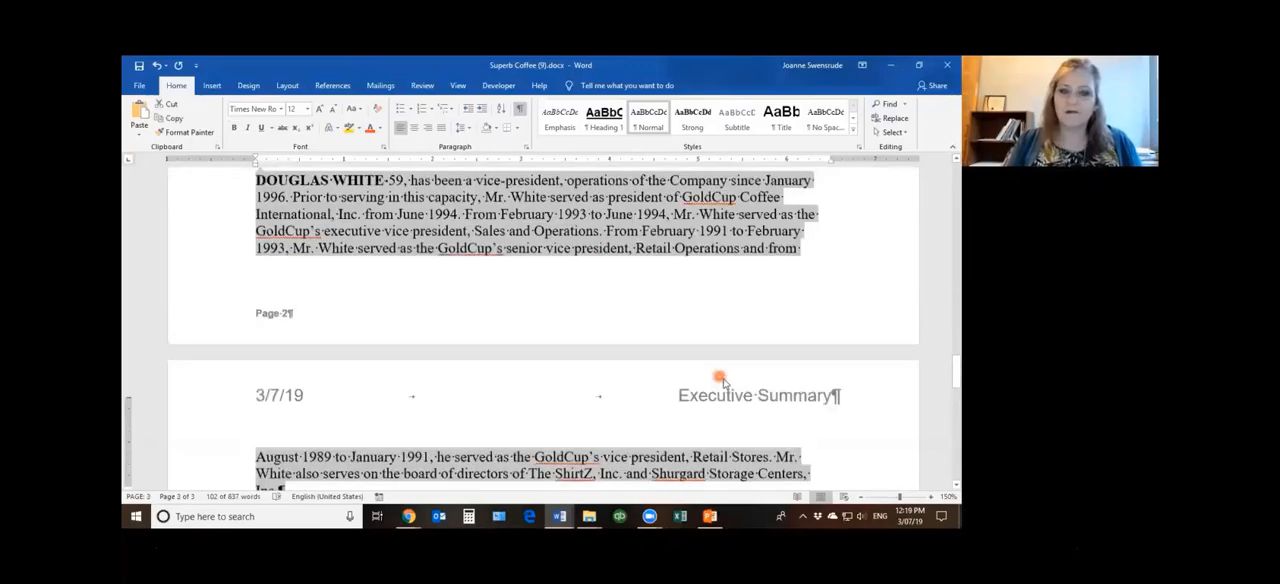
scroll(537, 311, down, 4)
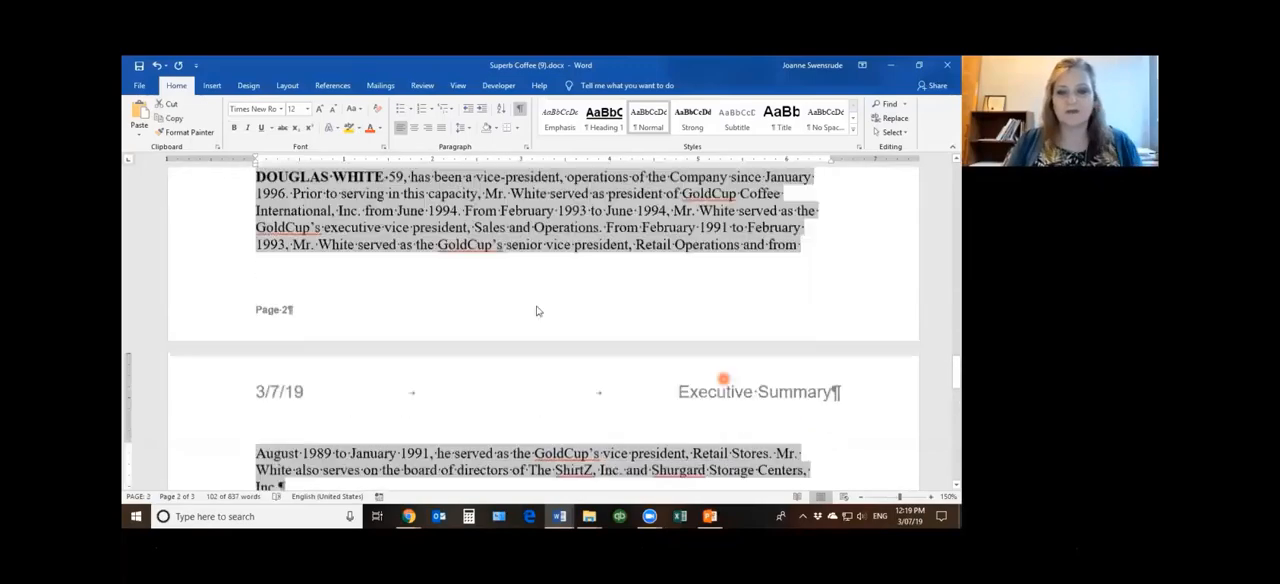
Select the entire document and turn on Keep lines together for all its paragraphs, then check the break between pages 2 and 3
double_click(190, 216)
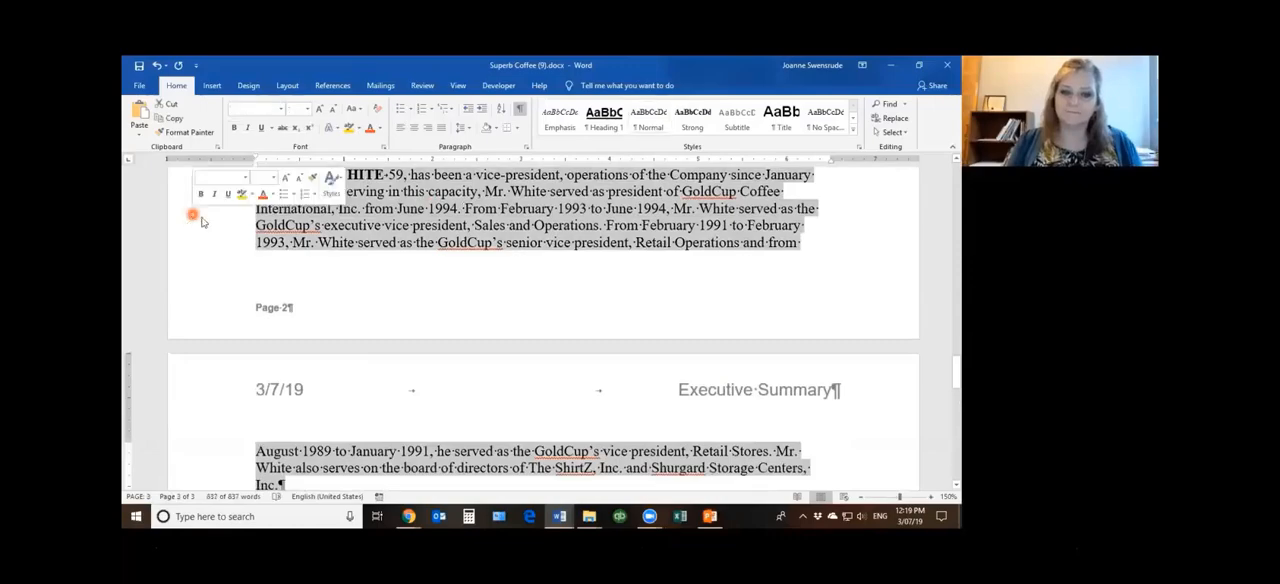
scroll(566, 360, up, 3)
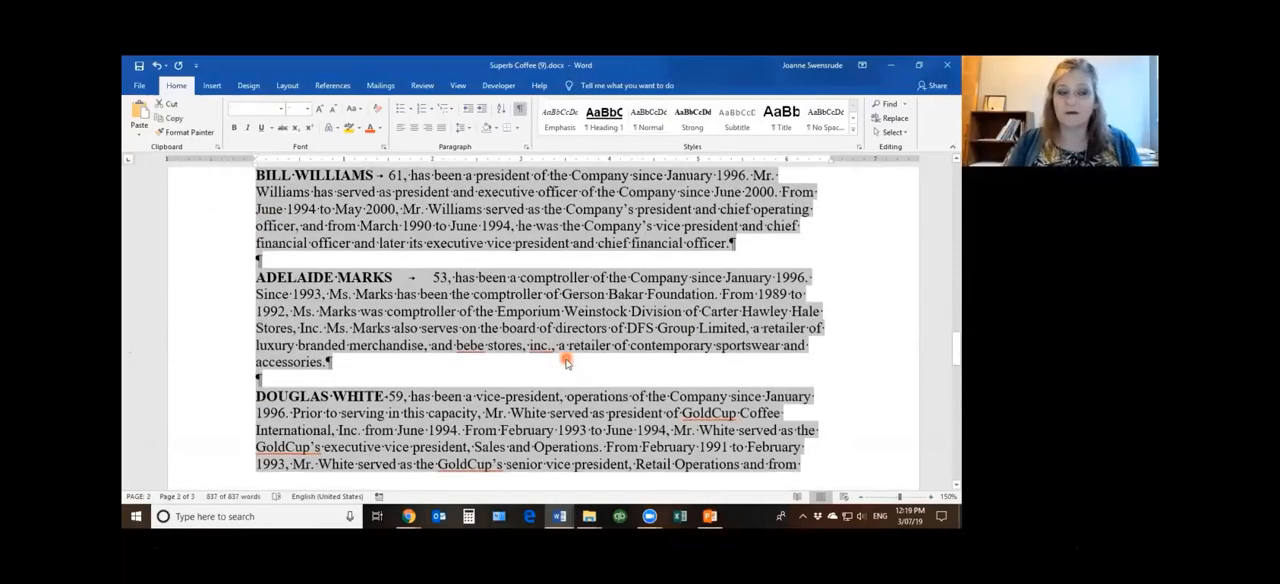
scroll(566, 362, down, 9)
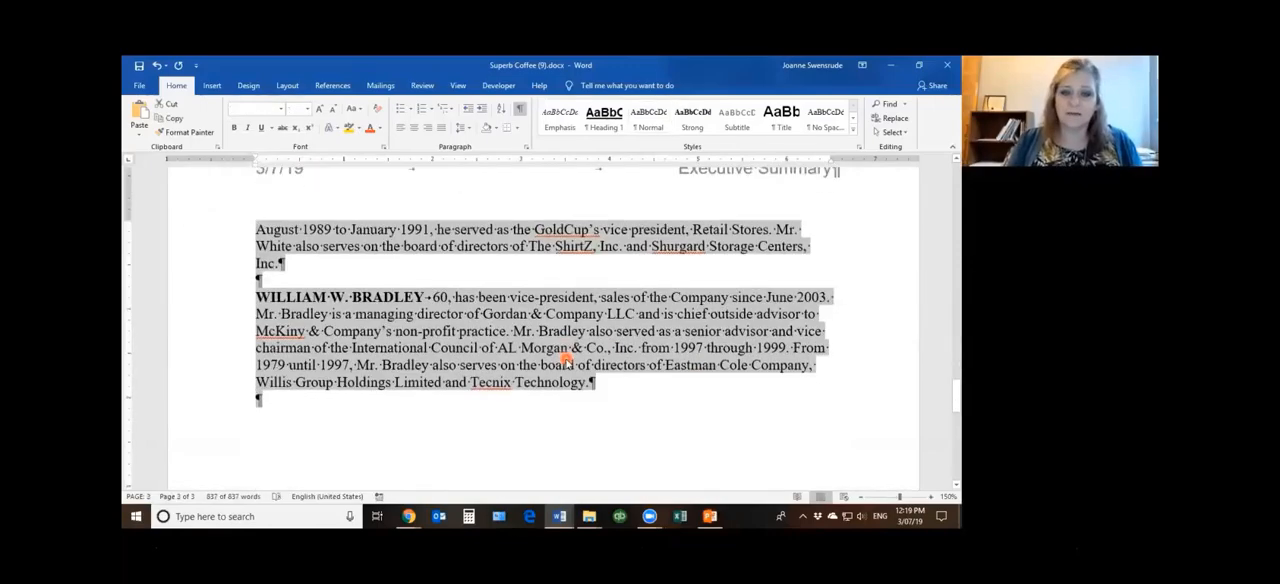
scroll(566, 362, up, 5)
scroll(566, 362, up, 4)
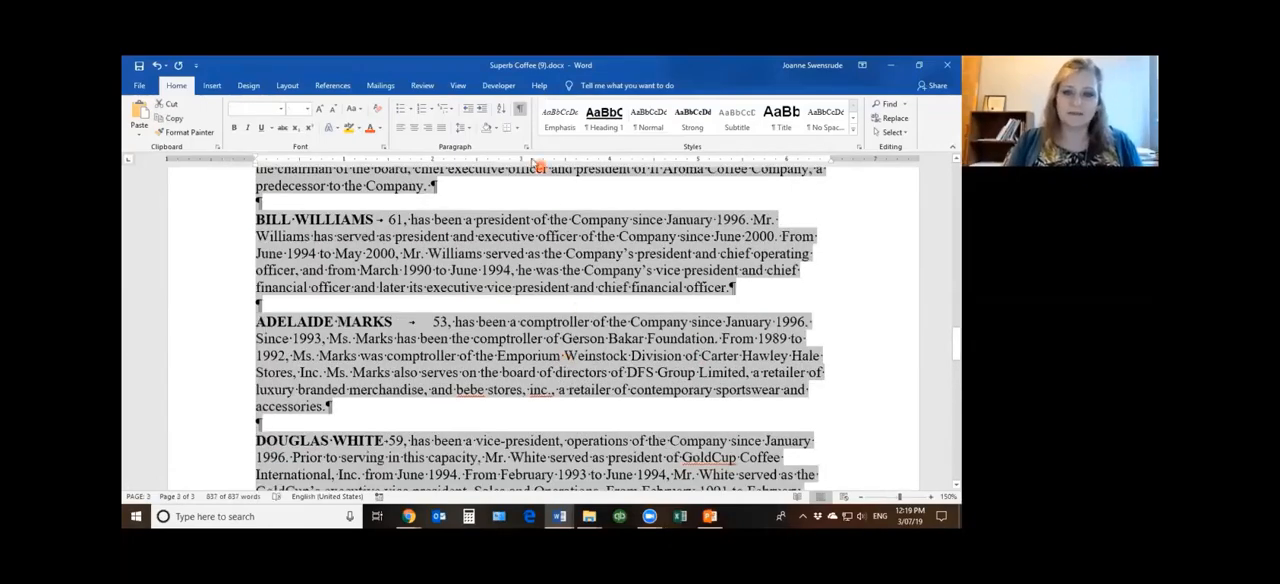
click(521, 147)
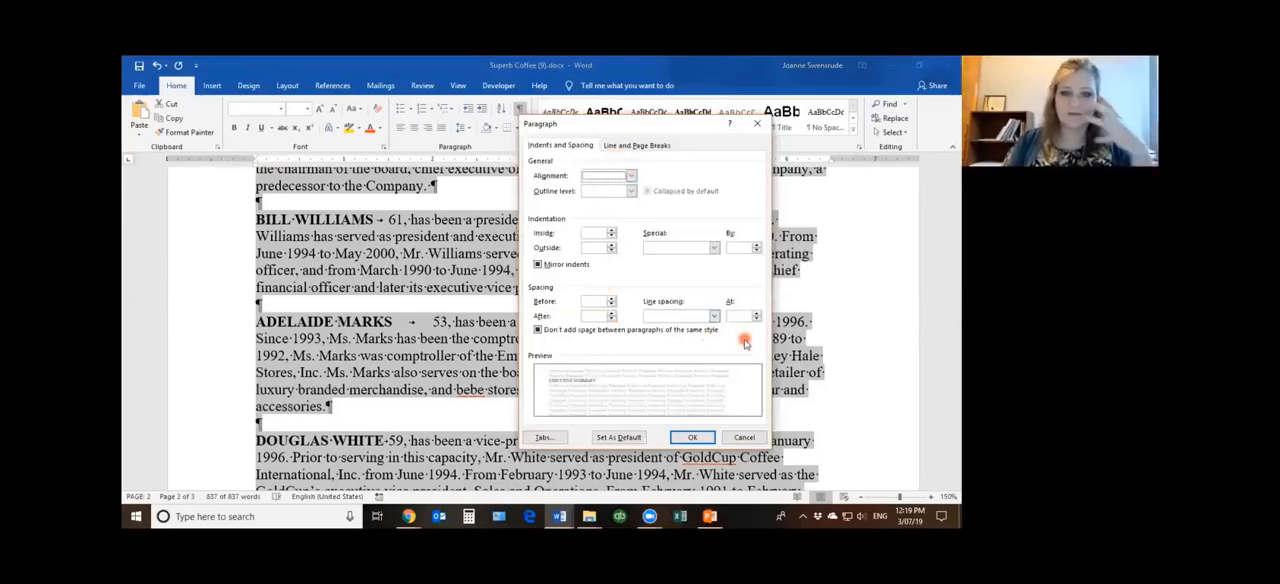
click(639, 147)
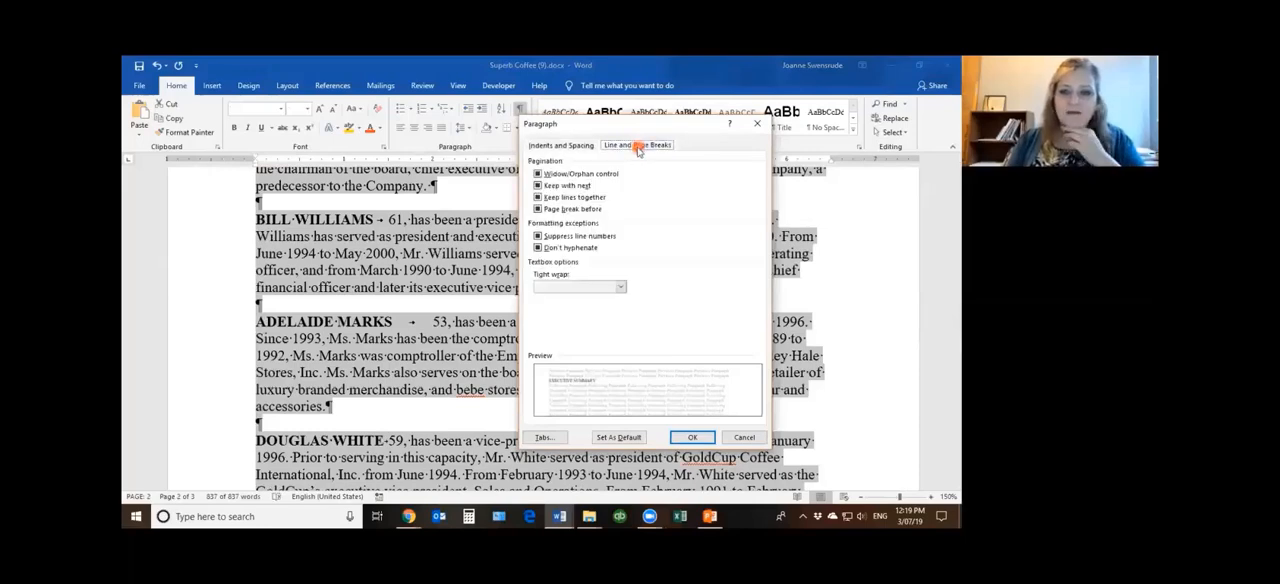
click(556, 197)
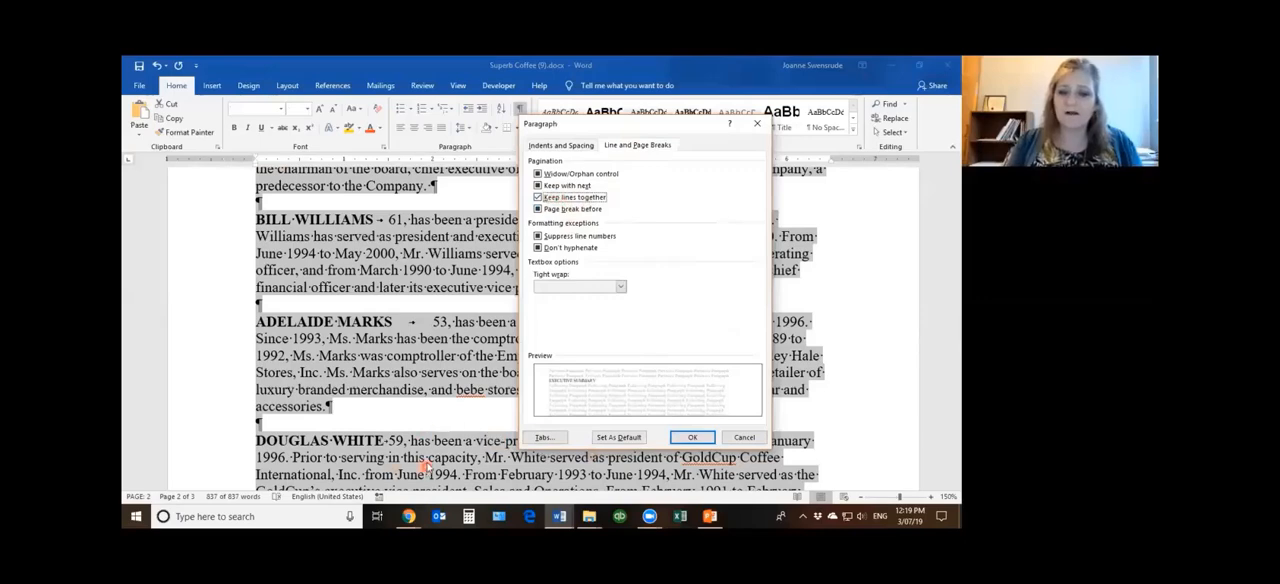
click(692, 437)
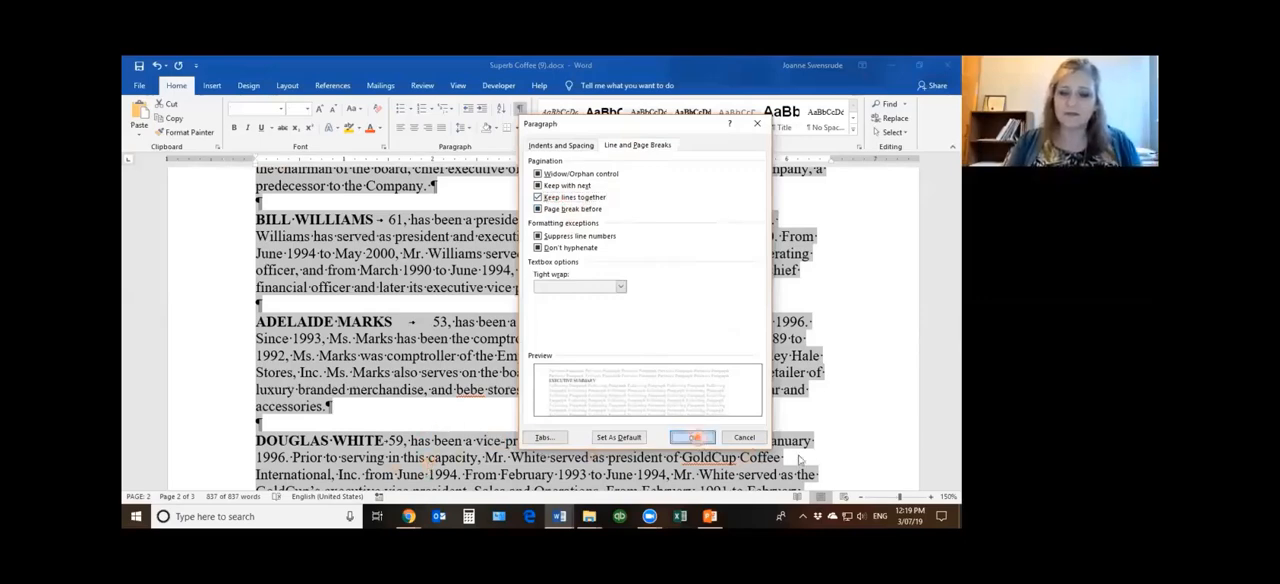
scroll(749, 428, down, 1)
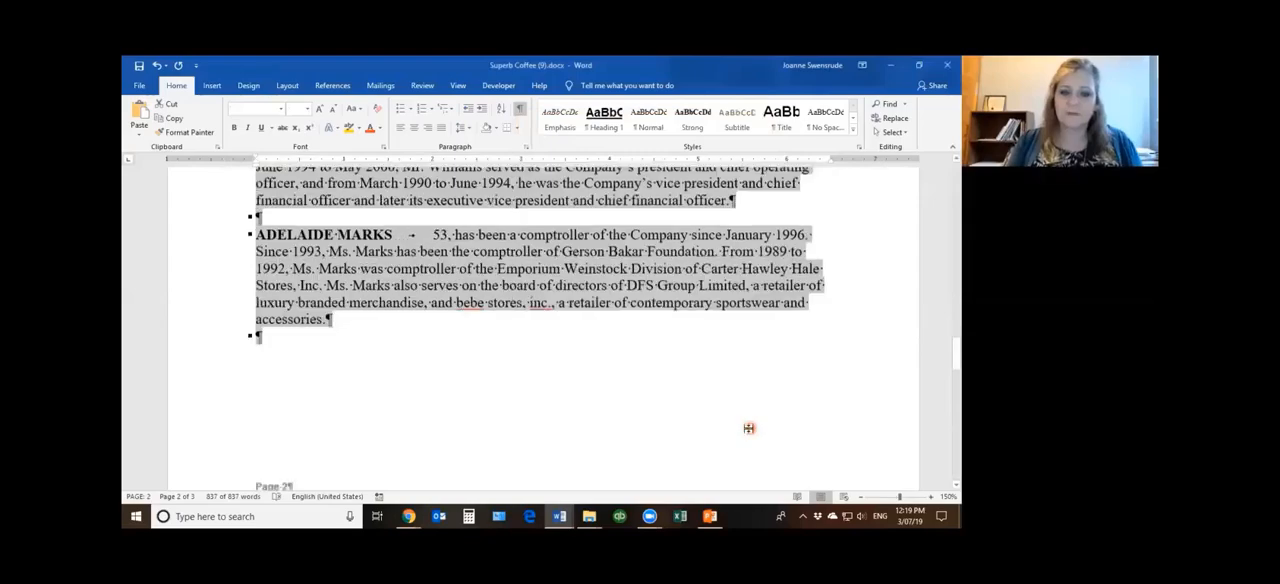
scroll(749, 428, down, 5)
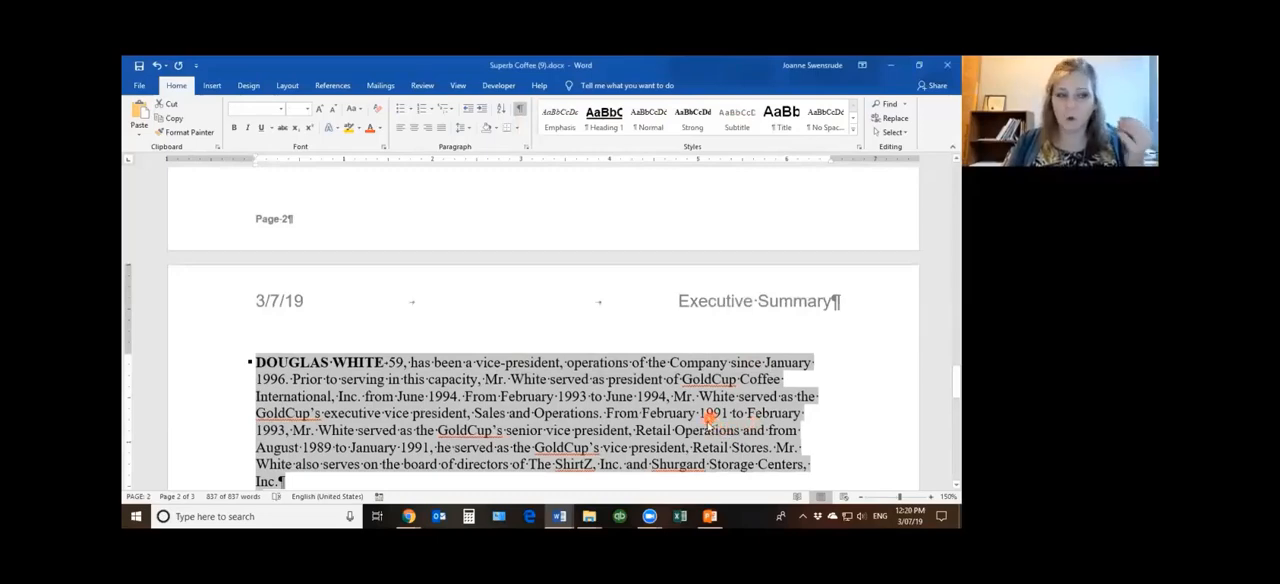
Reselect the entire document from the first biography on page 2 and turn on Keep lines together for all paragraphs
scroll(706, 420, up, 3)
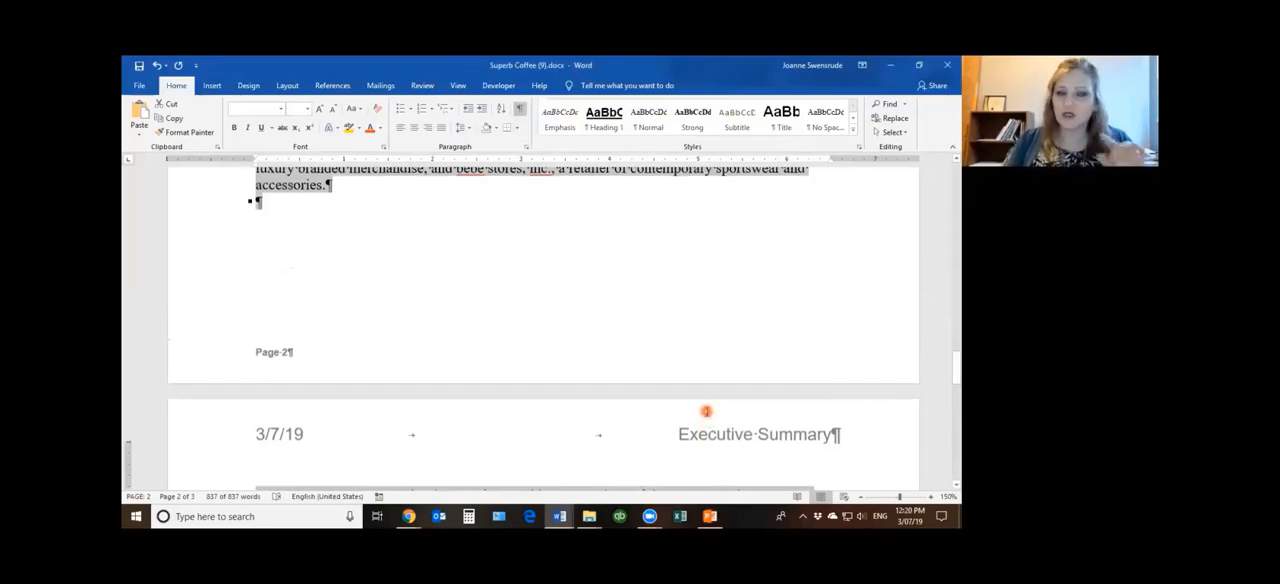
scroll(706, 414, up, 4)
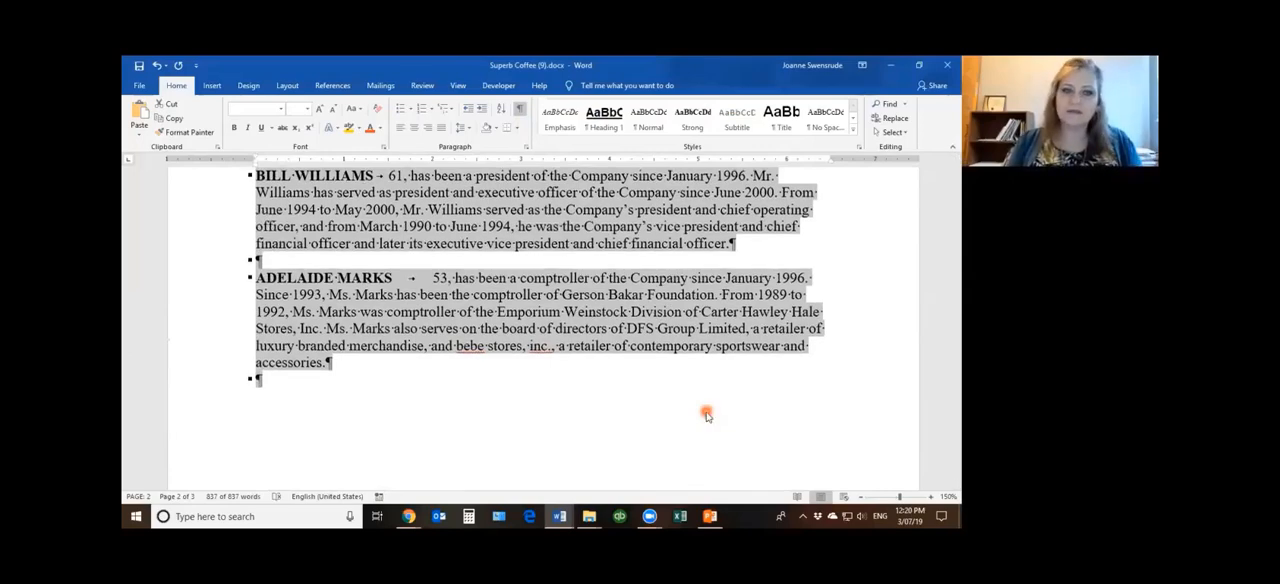
scroll(707, 411, up, 5)
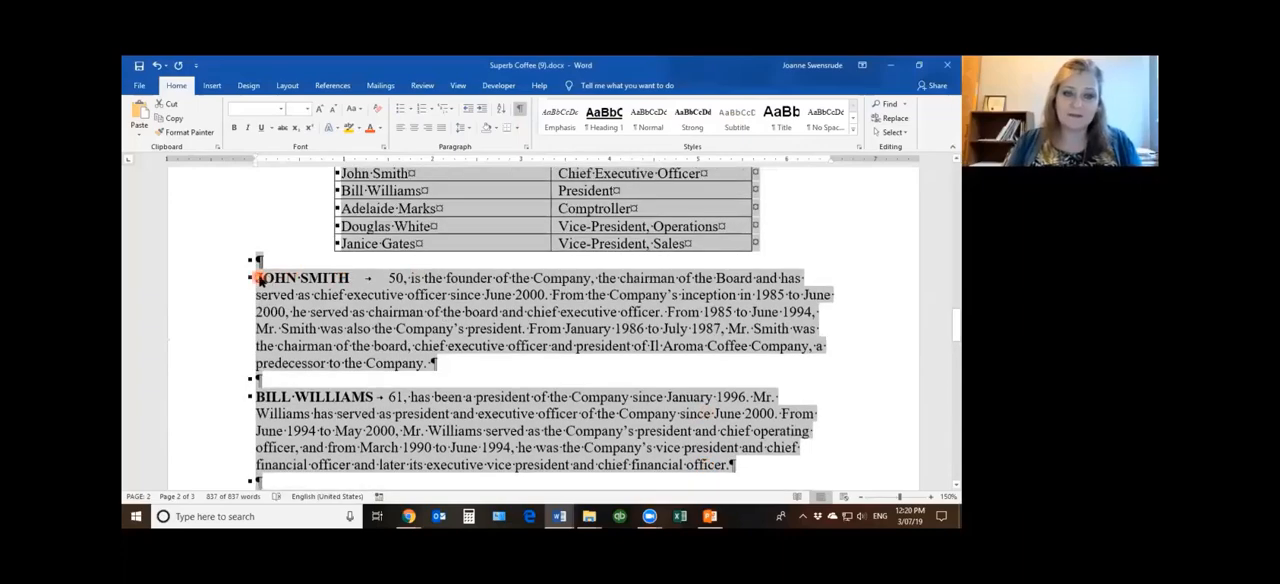
click(535, 313)
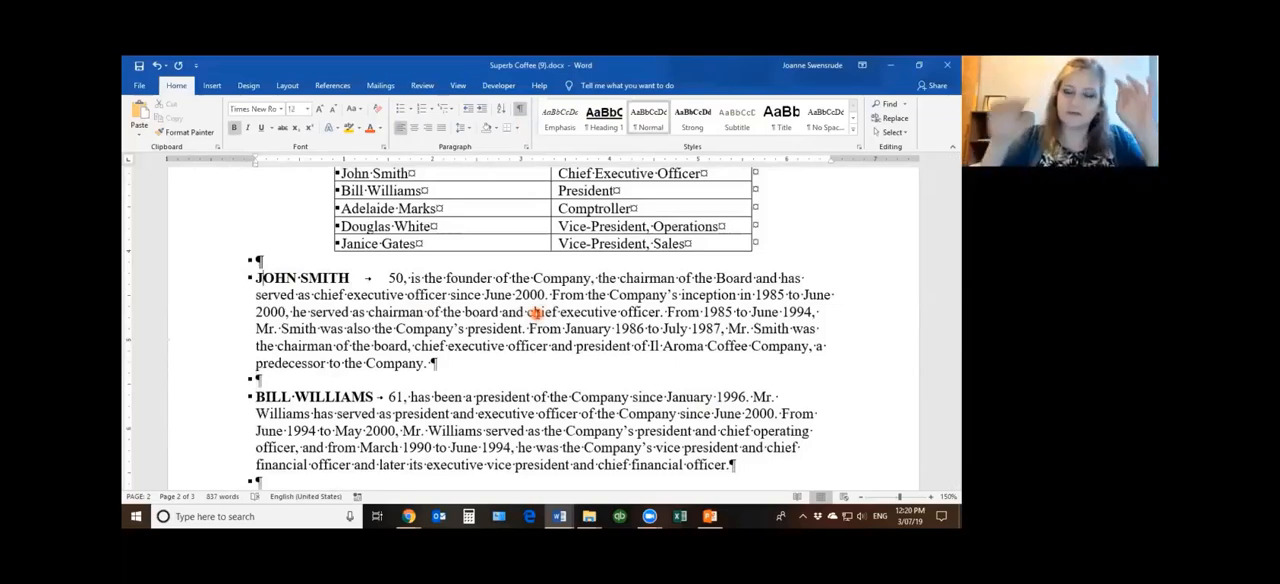
double_click(196, 312)
triple_click(196, 312)
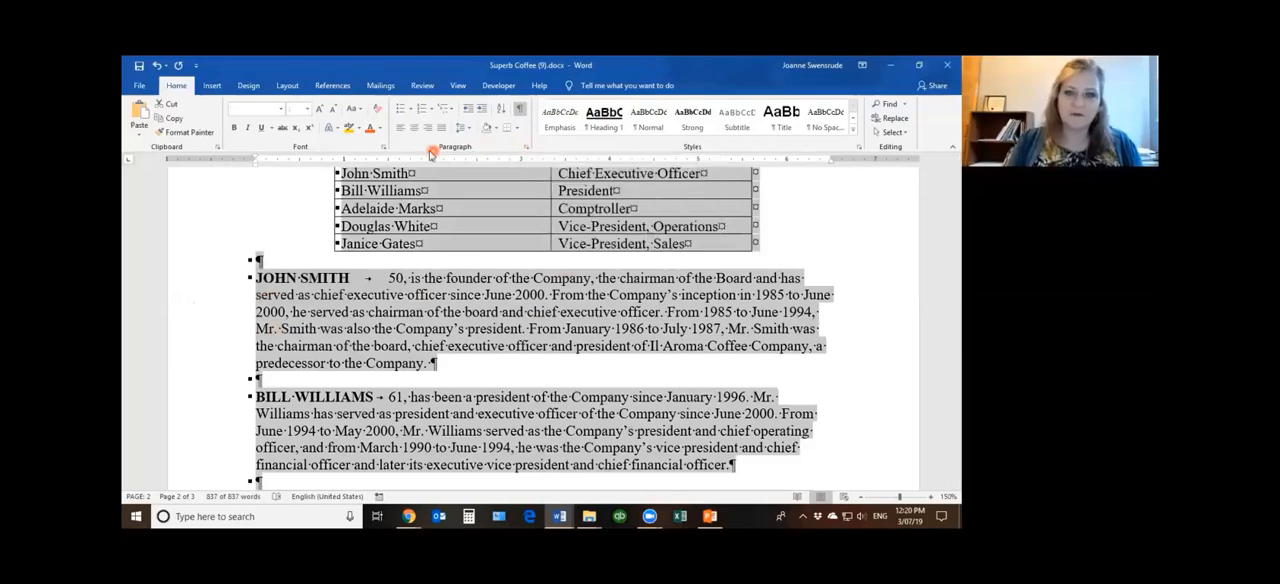
click(524, 148)
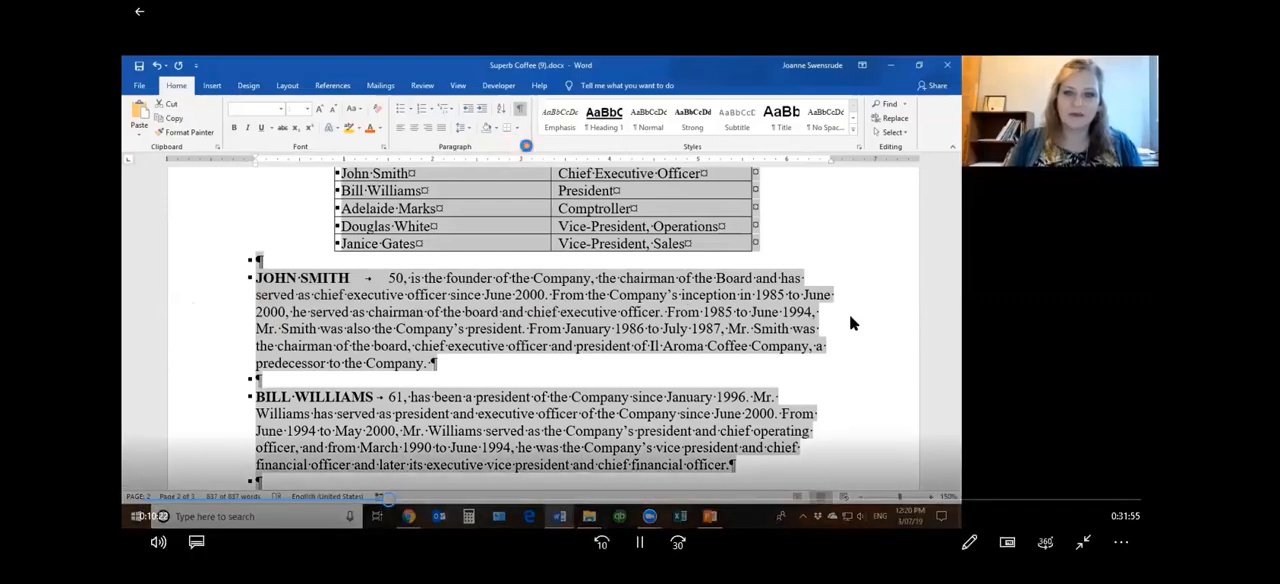
click(553, 146)
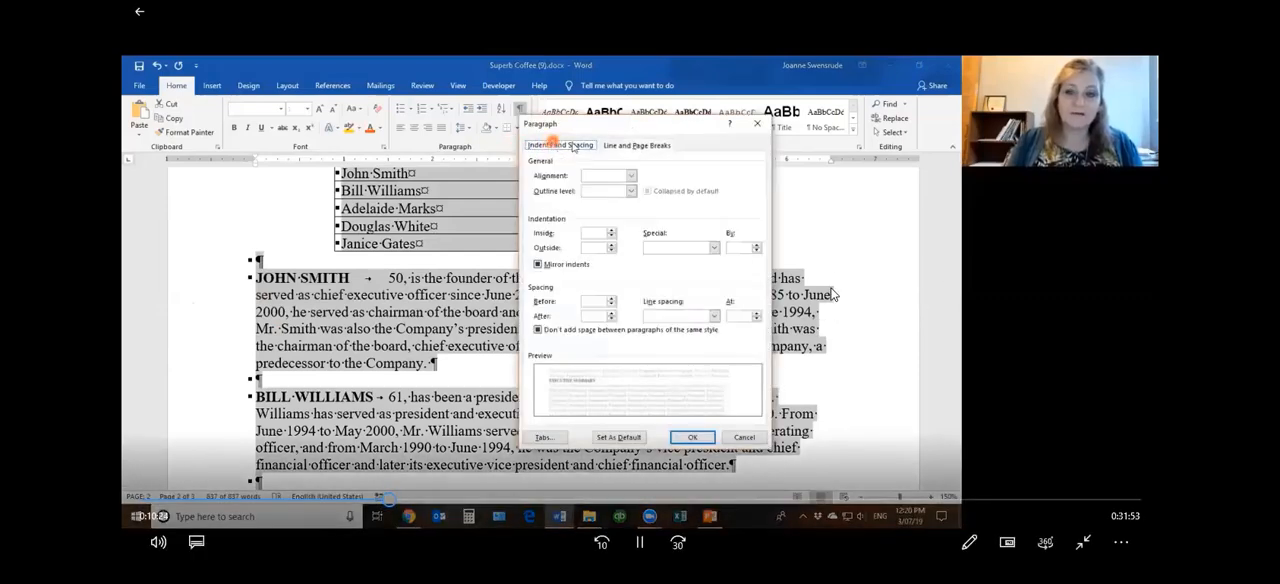
click(632, 146)
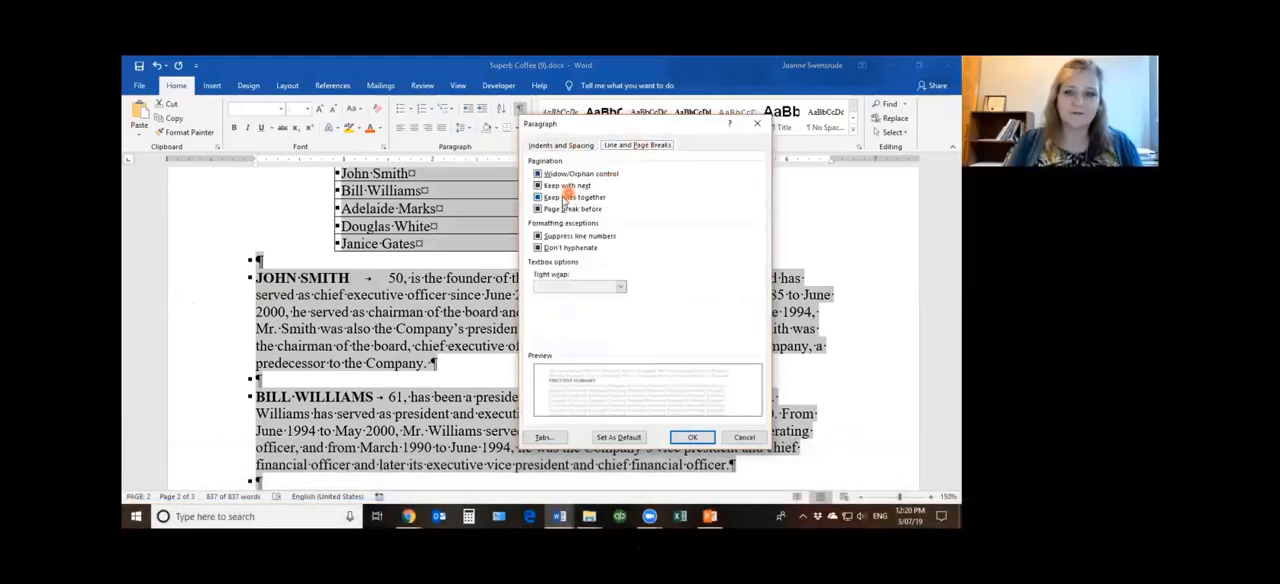
click(576, 197)
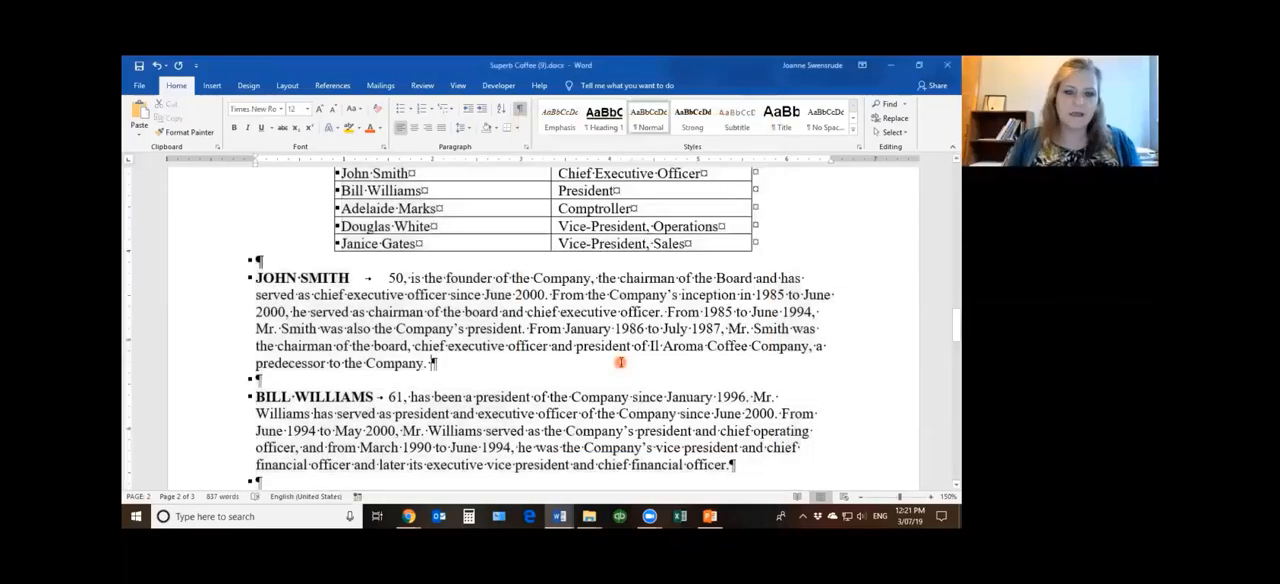
Check the break between pages 2 and 3, and cut the president's biography on page 2 with the blank line below it
scroll(620, 362, down, 7)
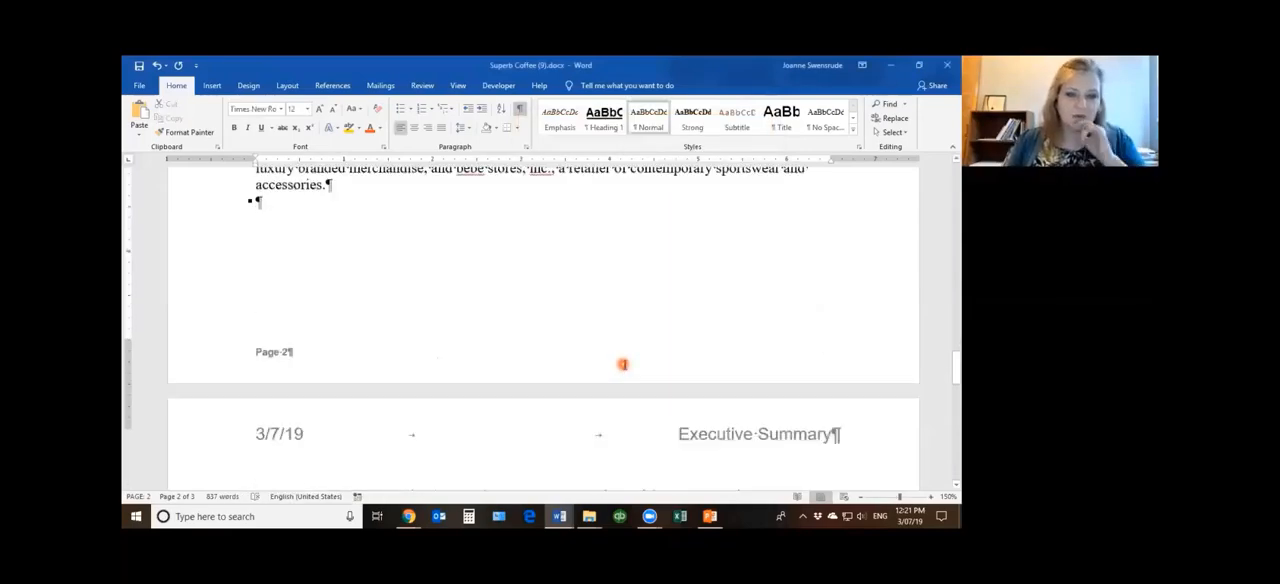
scroll(622, 364, up, 4)
scroll(623, 365, down, 4)
scroll(623, 365, down, 3)
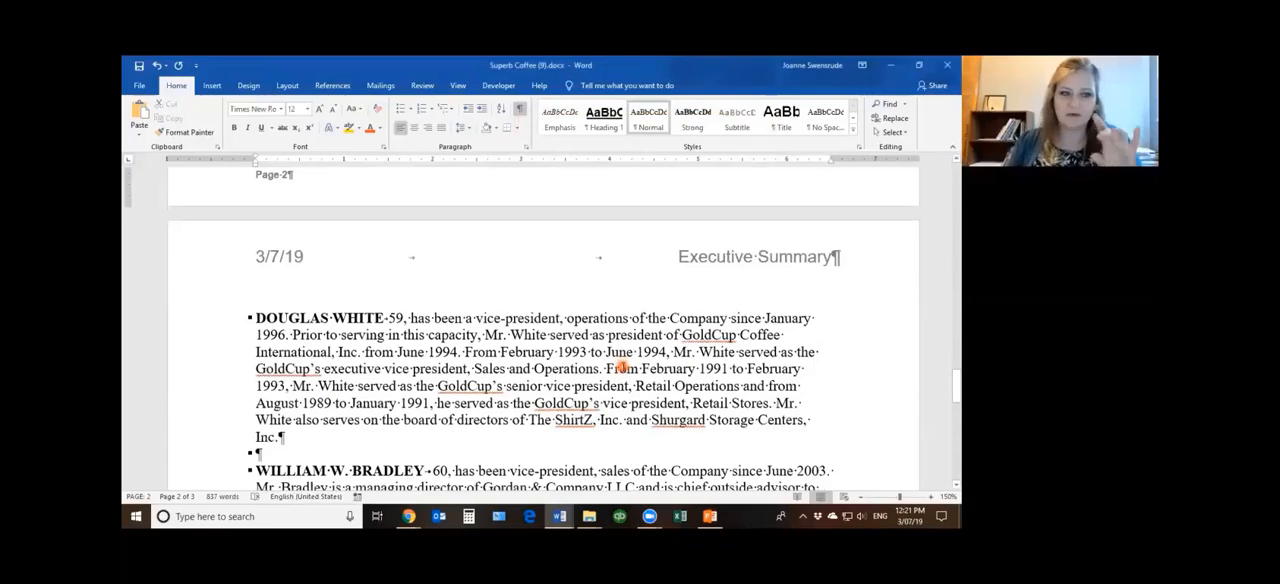
scroll(530, 328, up, 5)
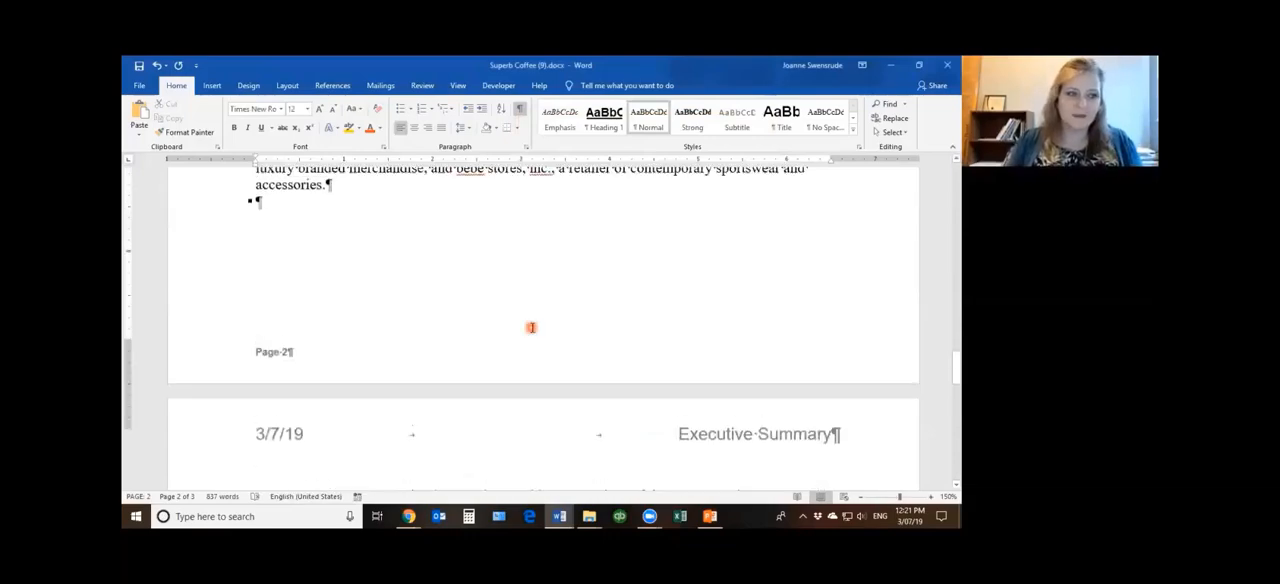
scroll(530, 328, up, 3)
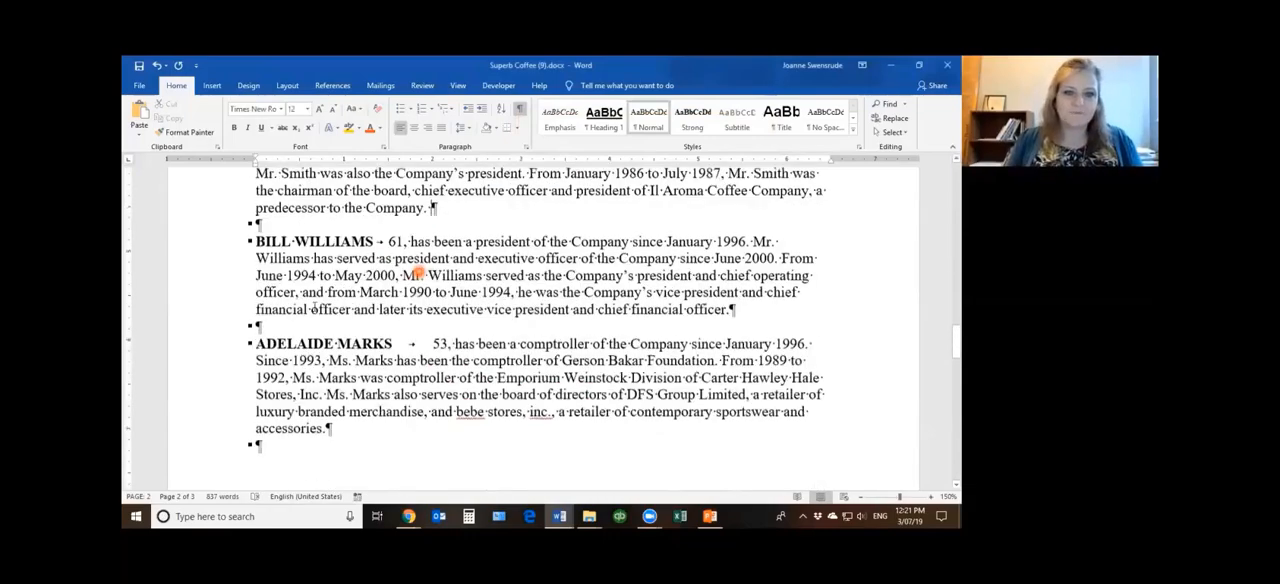
drag(214, 318, 222, 386)
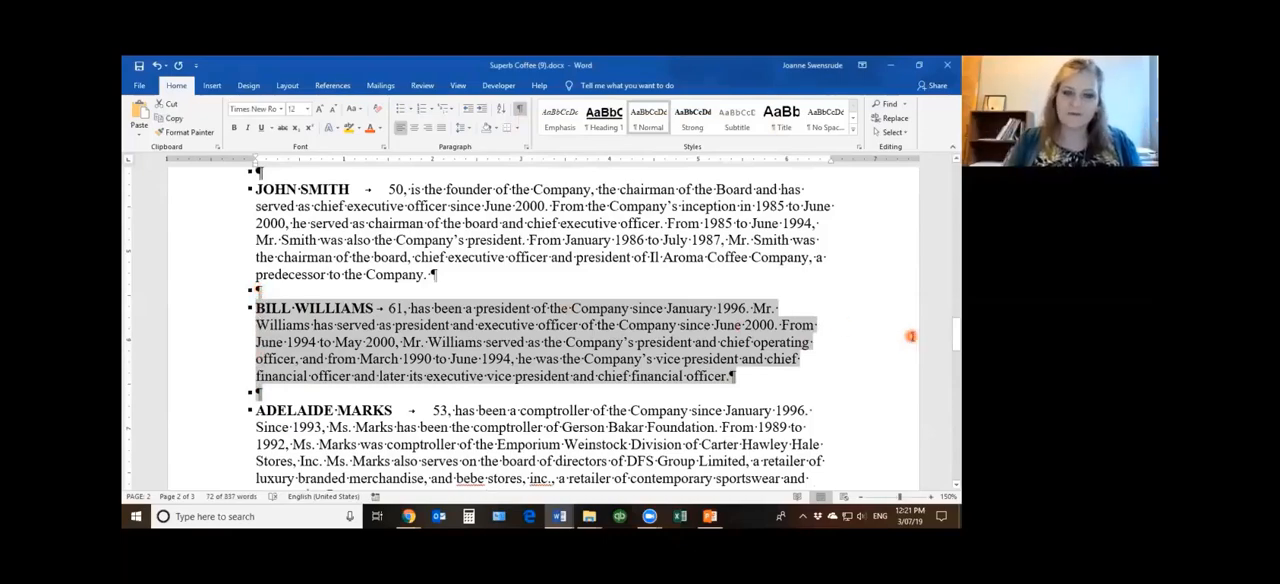
key(ctrl+x)
Examine how the remaining biographies reflow across the break between pages 2 and 3
scroll(621, 427, down, 3)
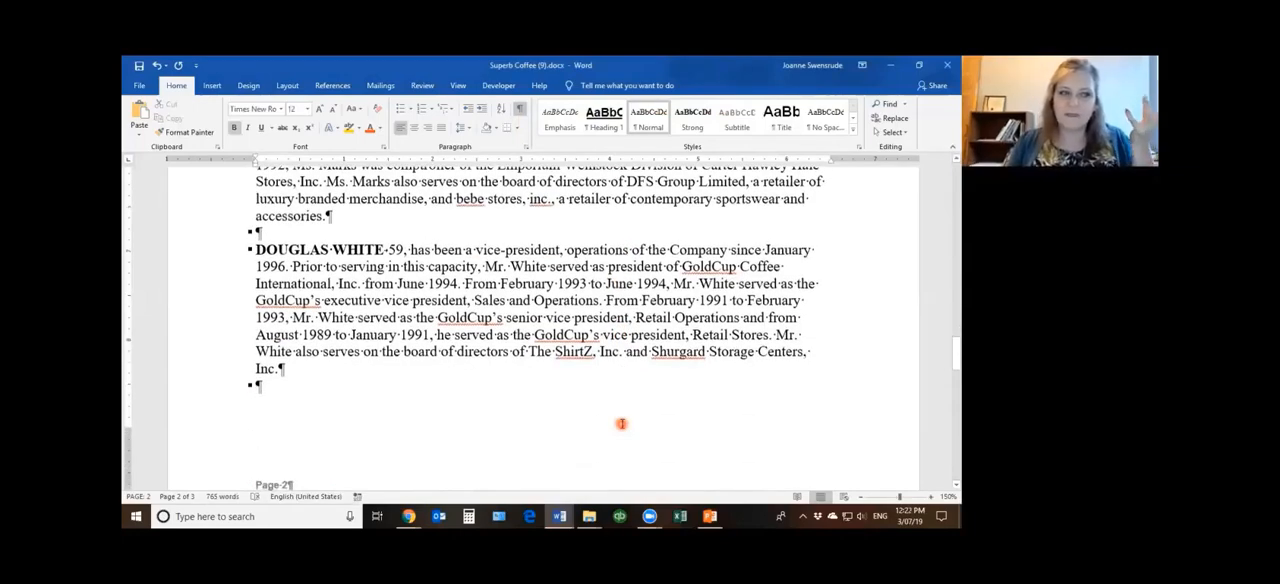
scroll(621, 424, down, 4)
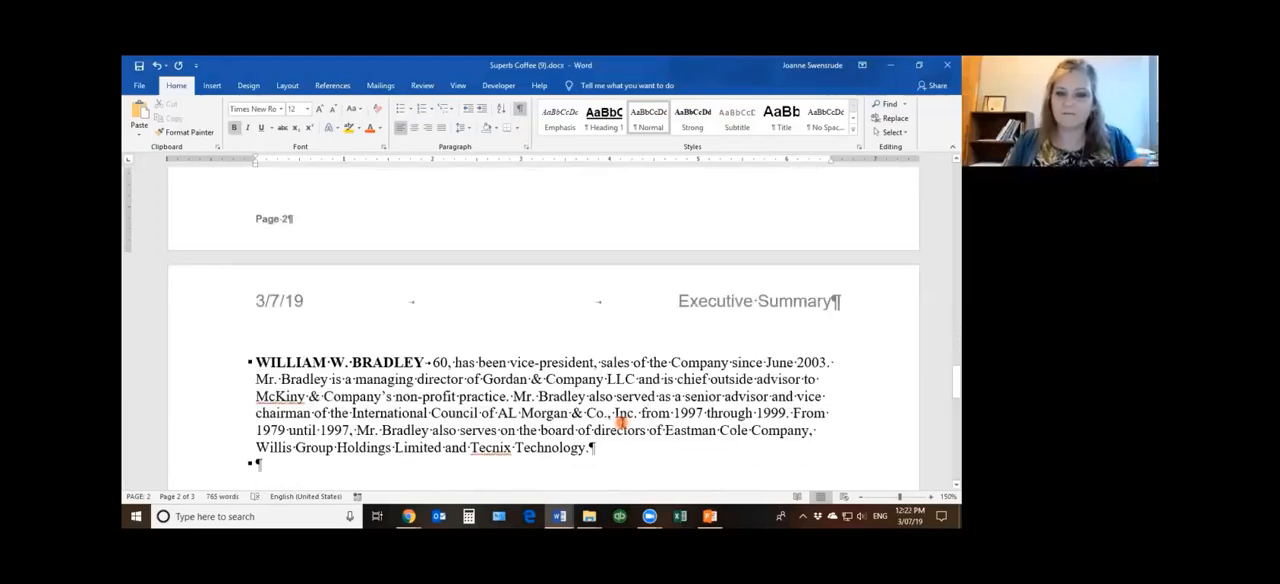
scroll(621, 424, up, 3)
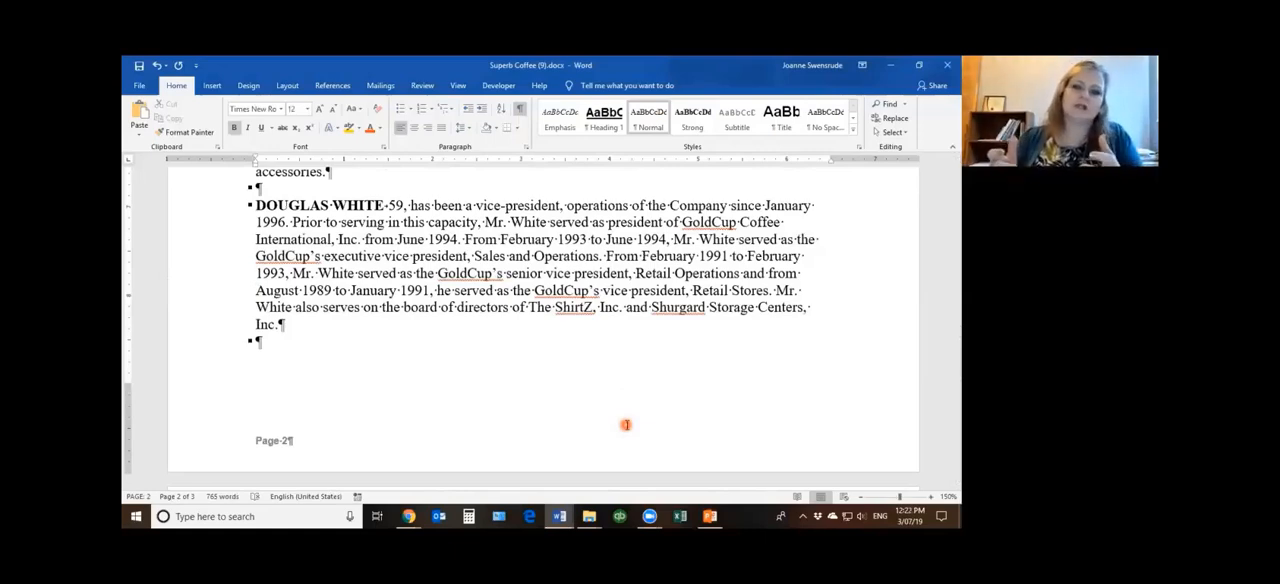
scroll(626, 425, down, 3)
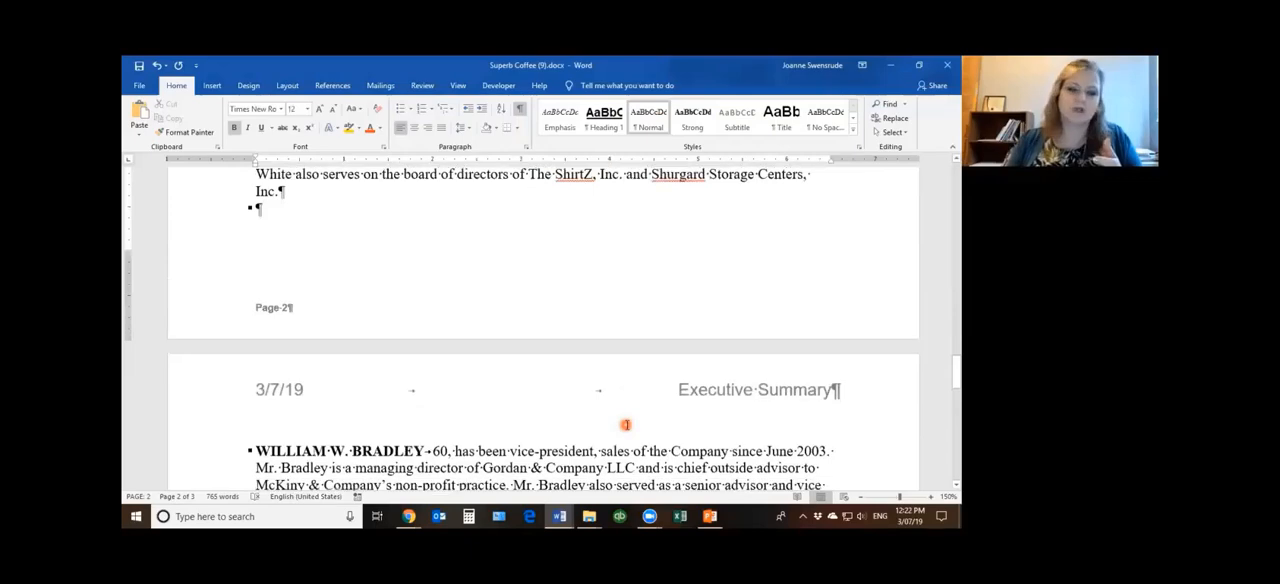
scroll(626, 425, down, 2)
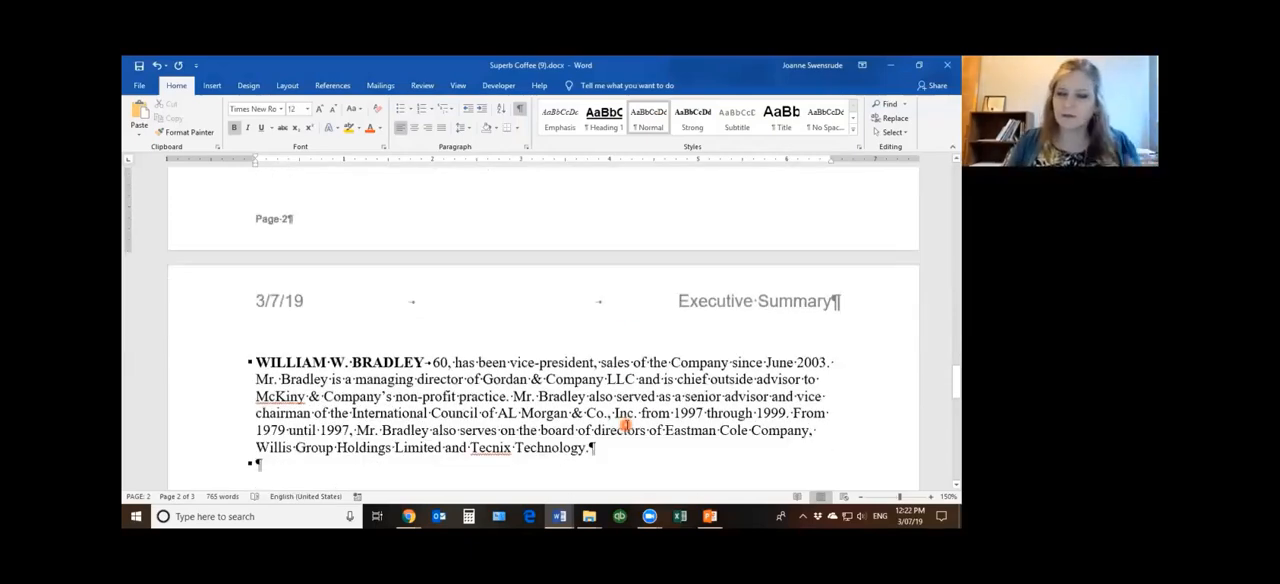
Locate the numbered list that splits across pages 1 and 2, and highlight "accomplish the following:" in its introductory paragraph
scroll(626, 425, up, 15)
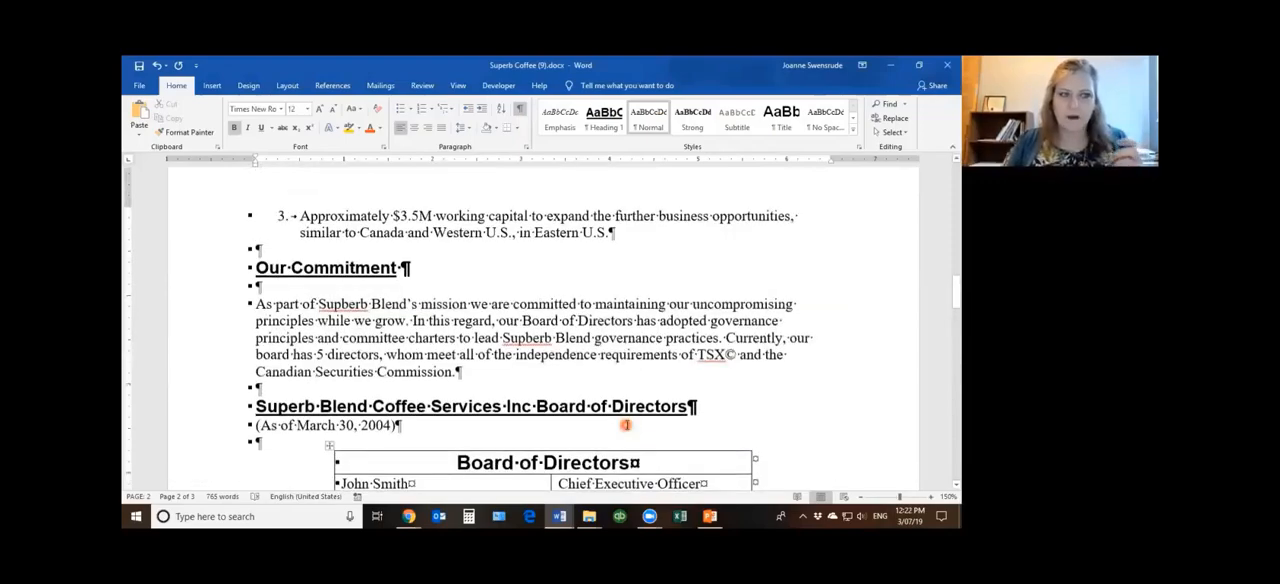
scroll(626, 425, up, 5)
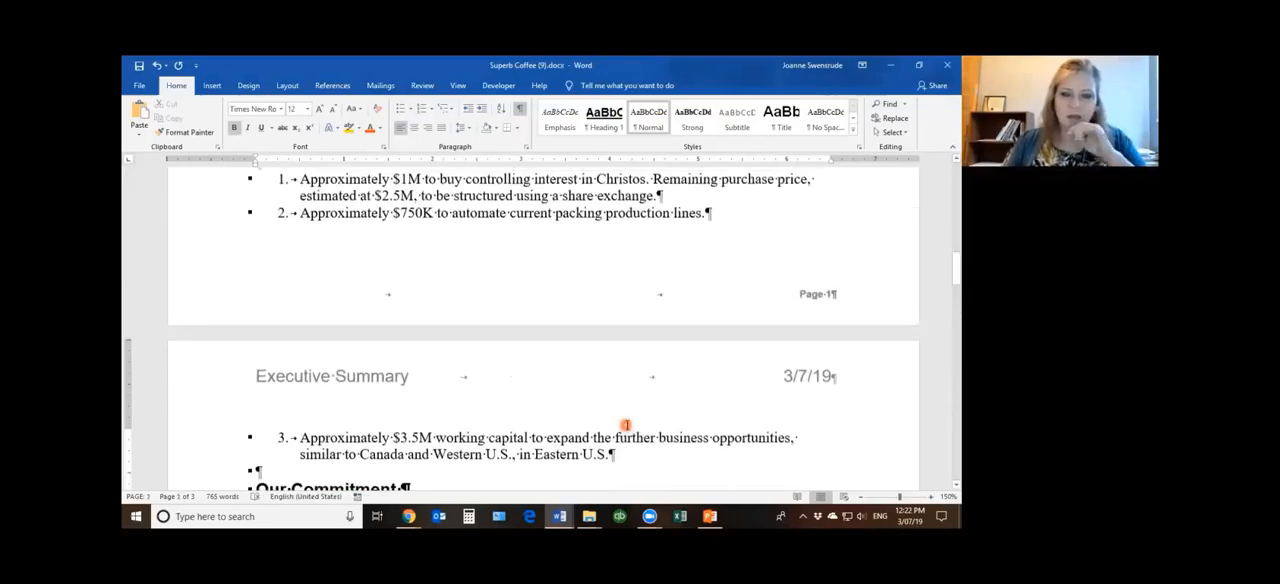
scroll(626, 425, up, 3)
scroll(386, 393, down, 4)
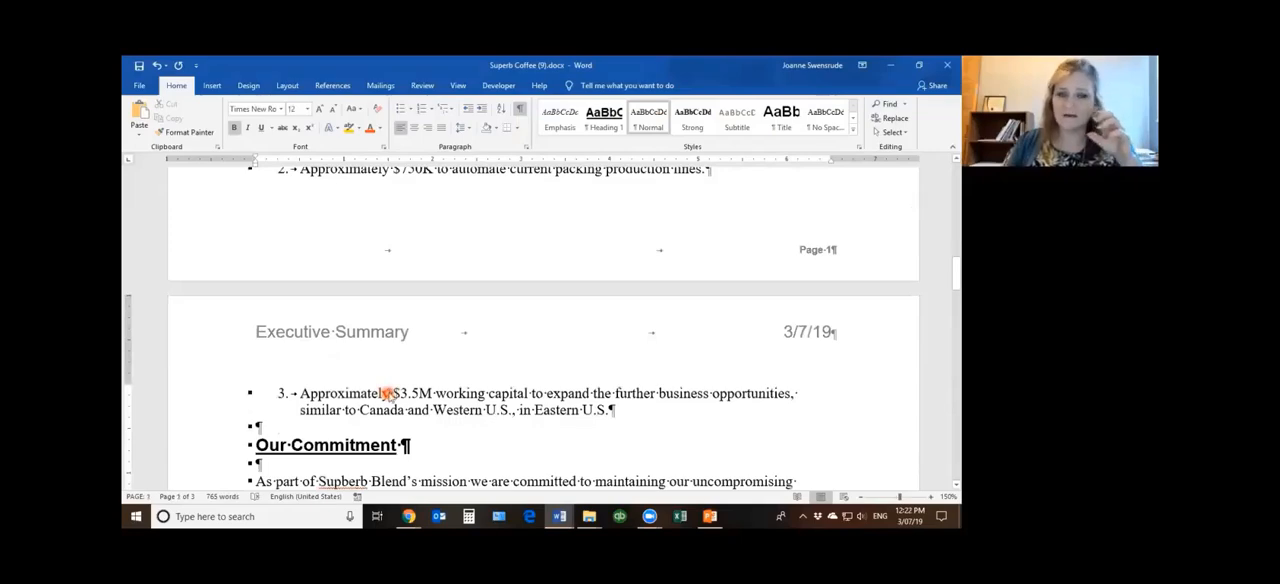
scroll(386, 393, up, 4)
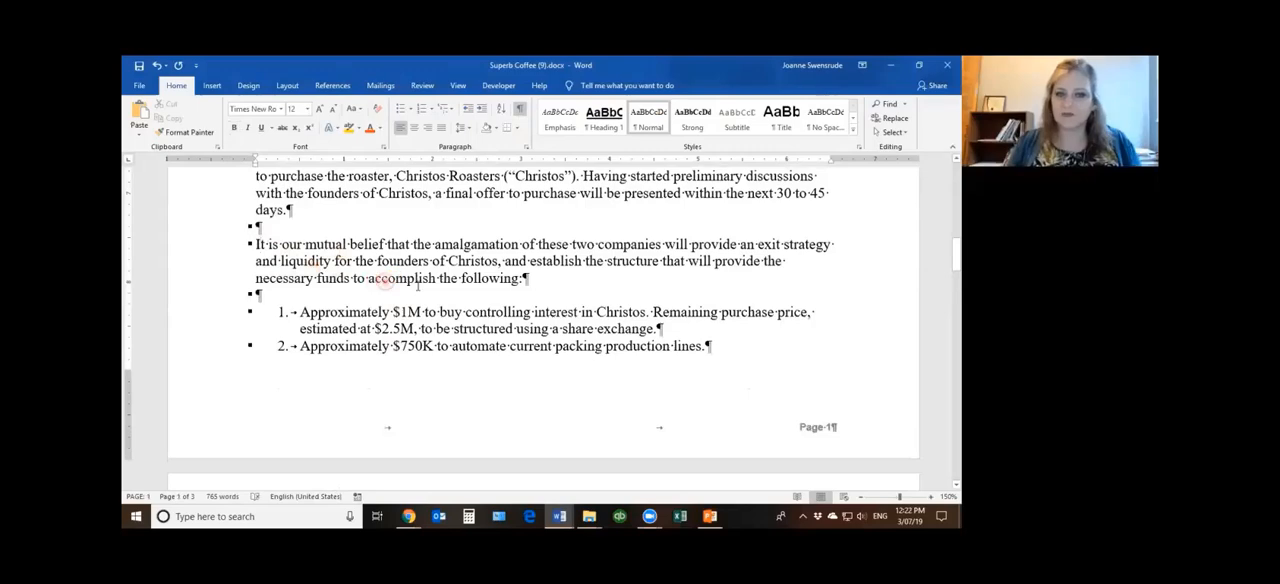
drag(368, 278, 524, 280)
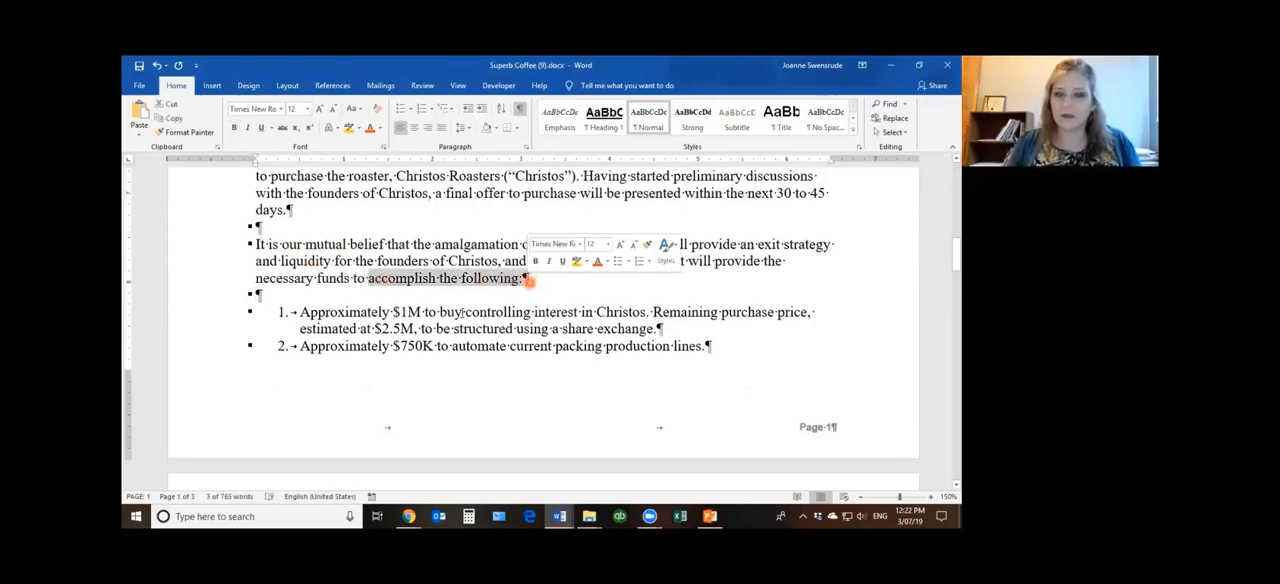
click(424, 327)
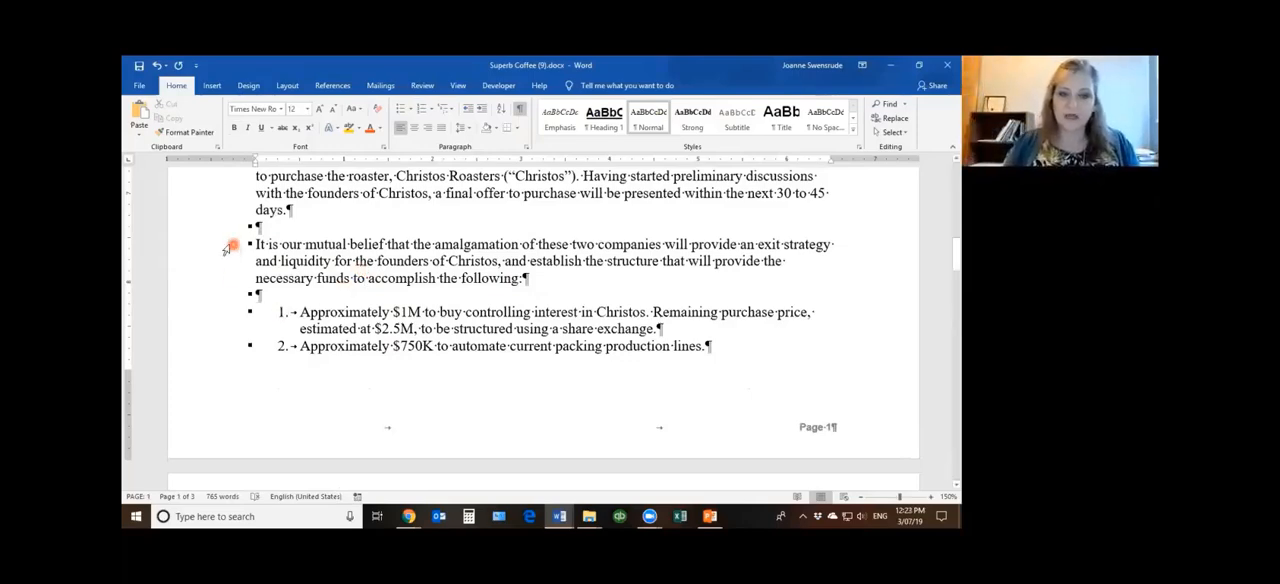
Turn on Keep with next from the paragraph starting "It is our mutual belief" through list item 3, and check the page 1–2 break
drag(222, 246, 214, 380)
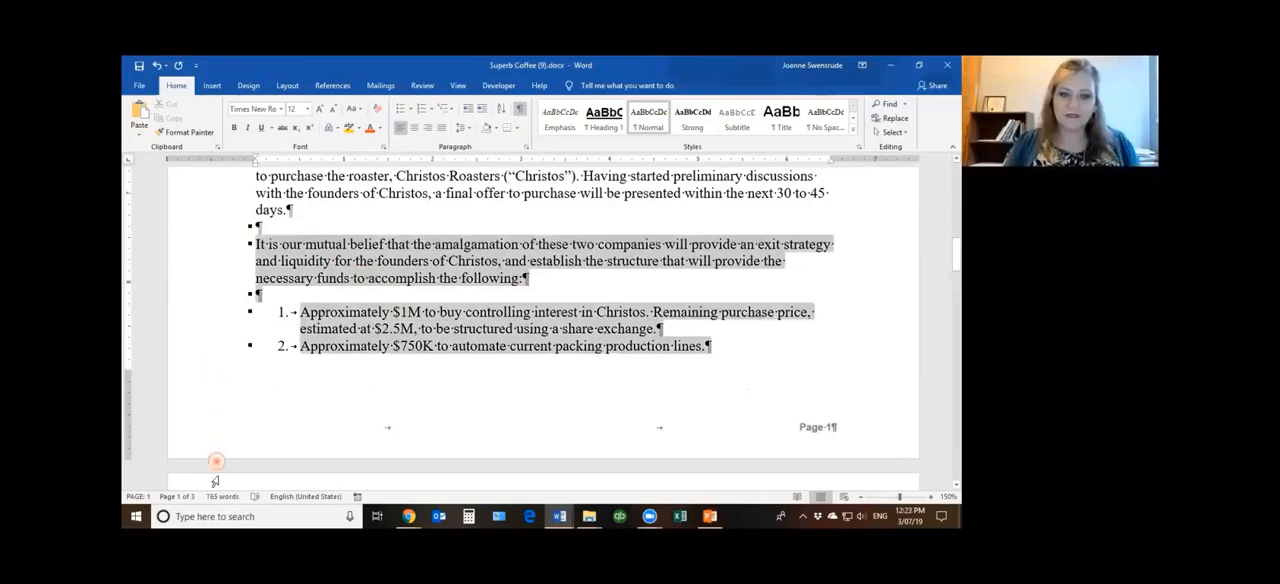
drag(210, 515, 212, 375)
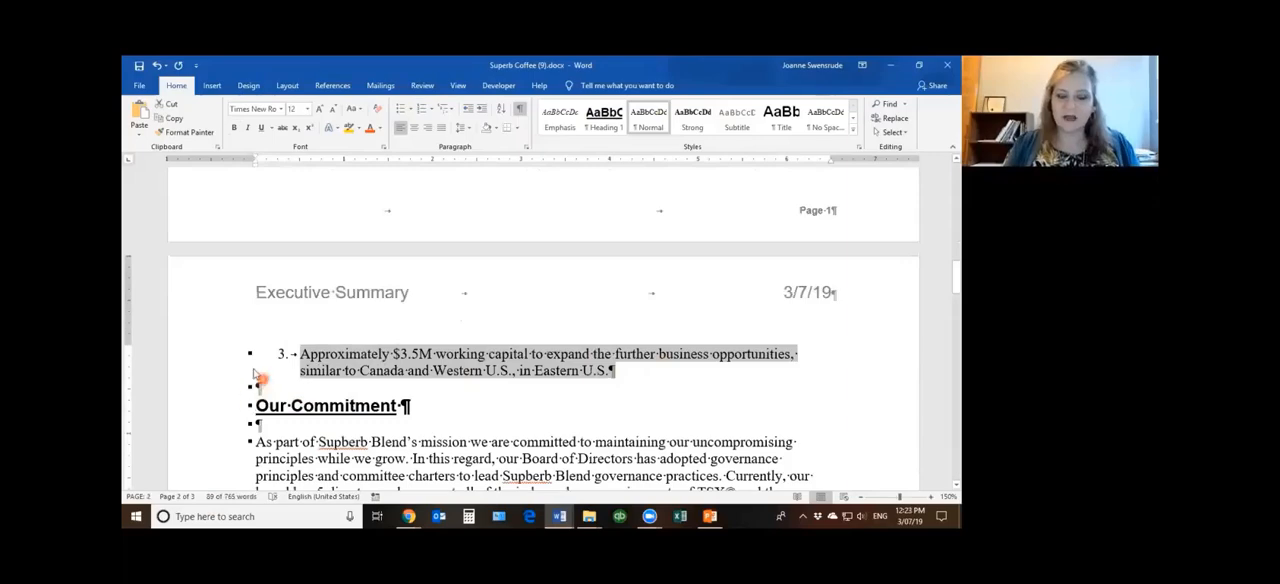
scroll(385, 418, up, 4)
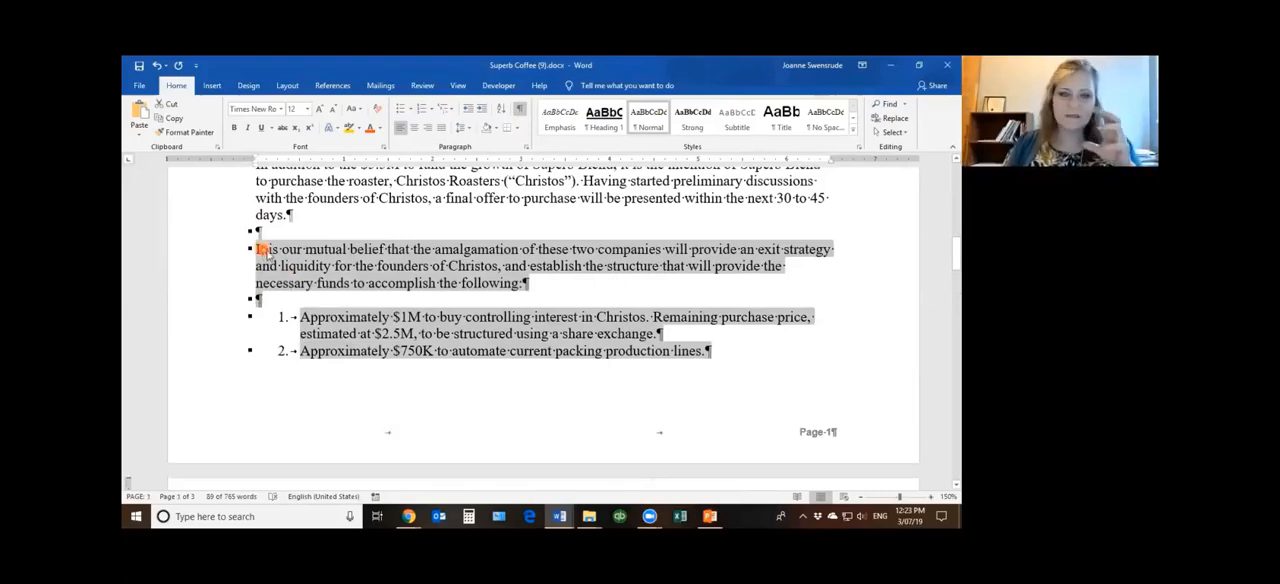
click(526, 148)
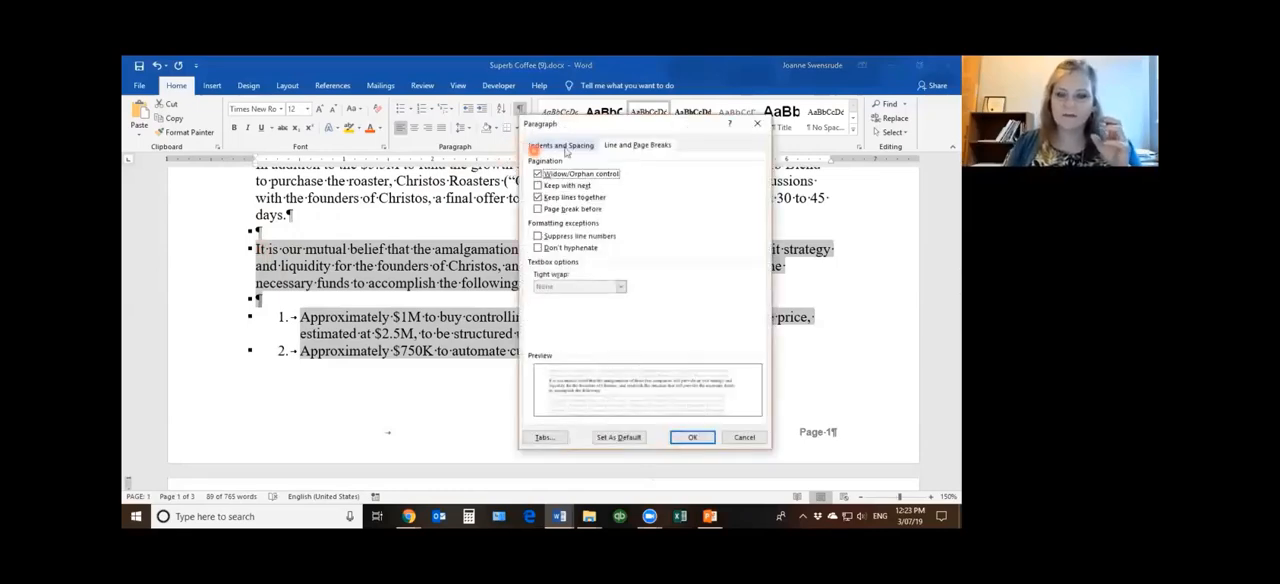
click(656, 146)
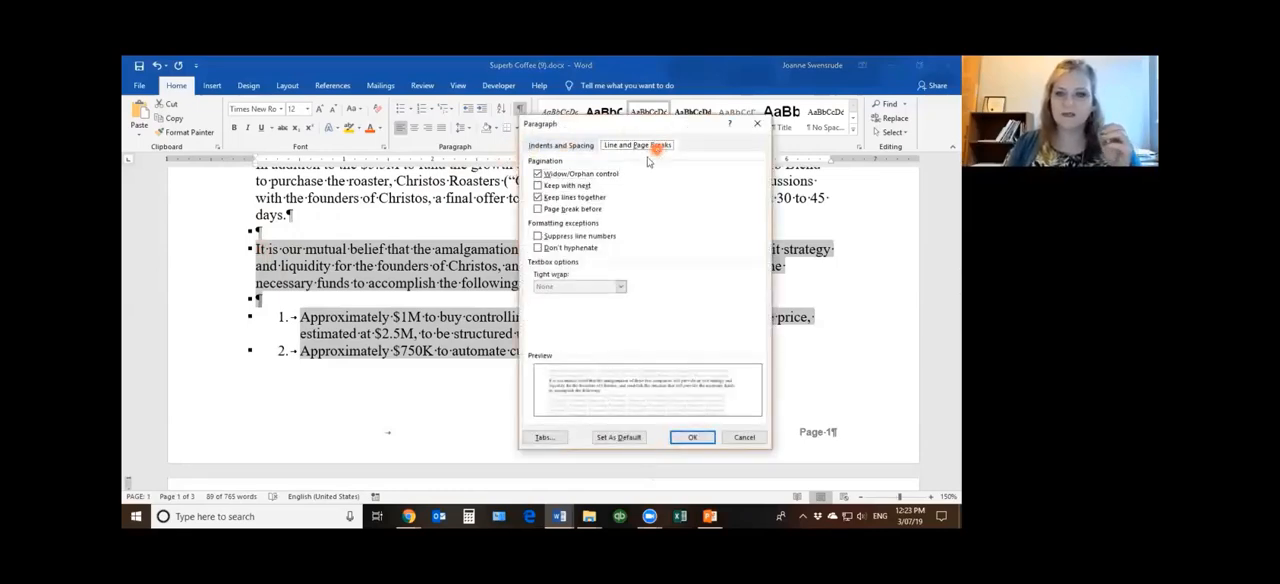
click(538, 186)
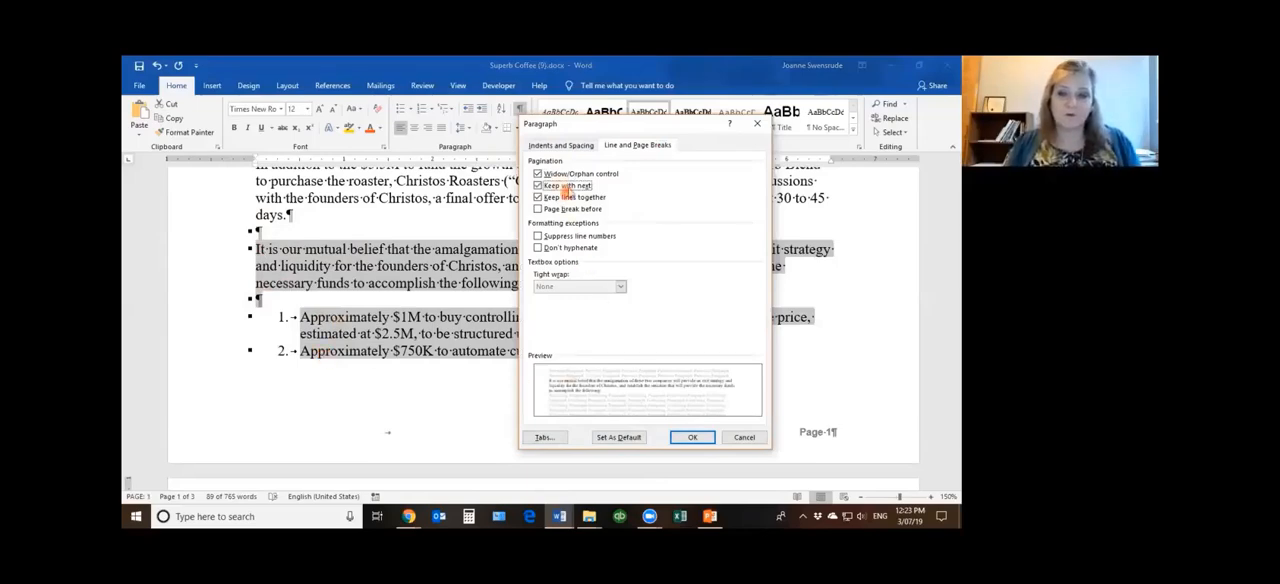
click(692, 437)
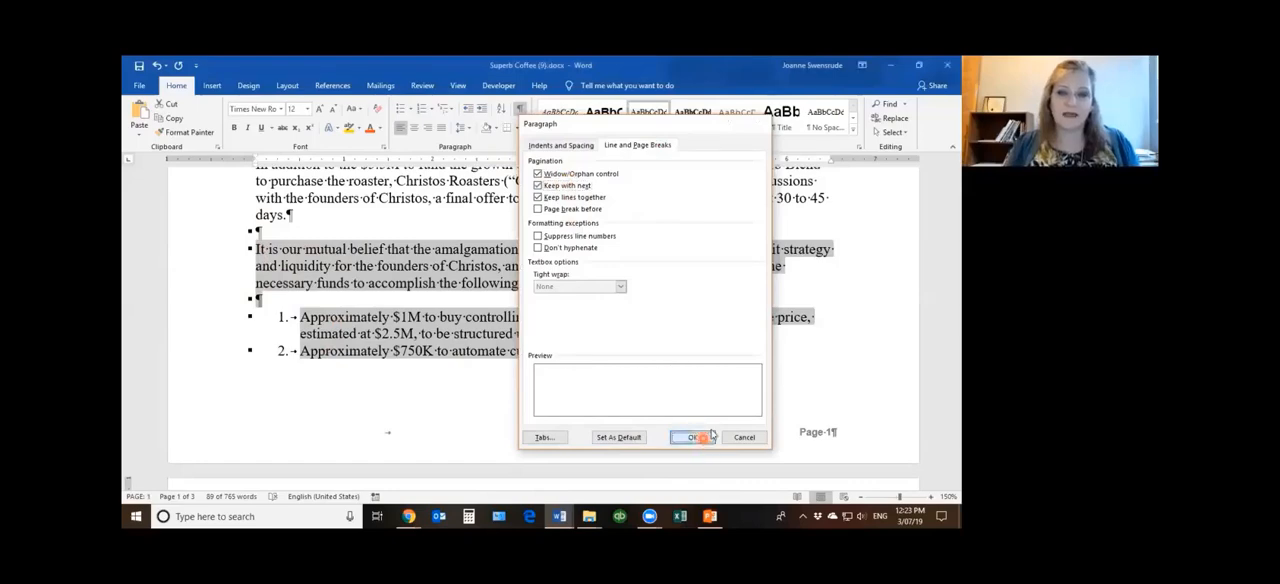
scroll(611, 366, down, 3)
scroll(600, 372, down, 1)
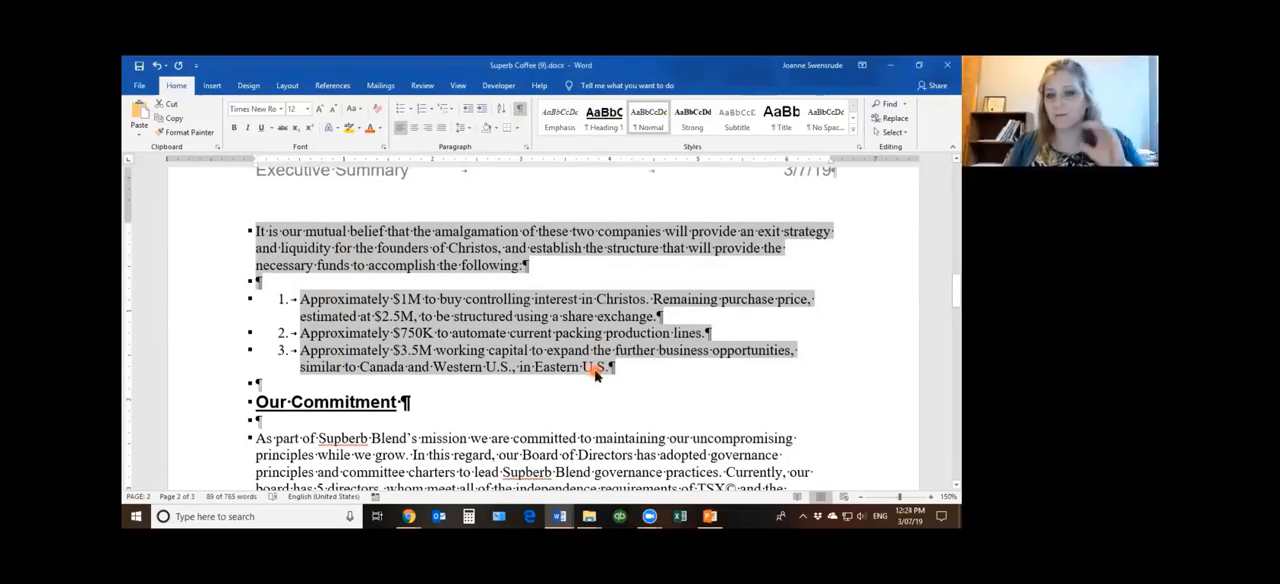
click(626, 396)
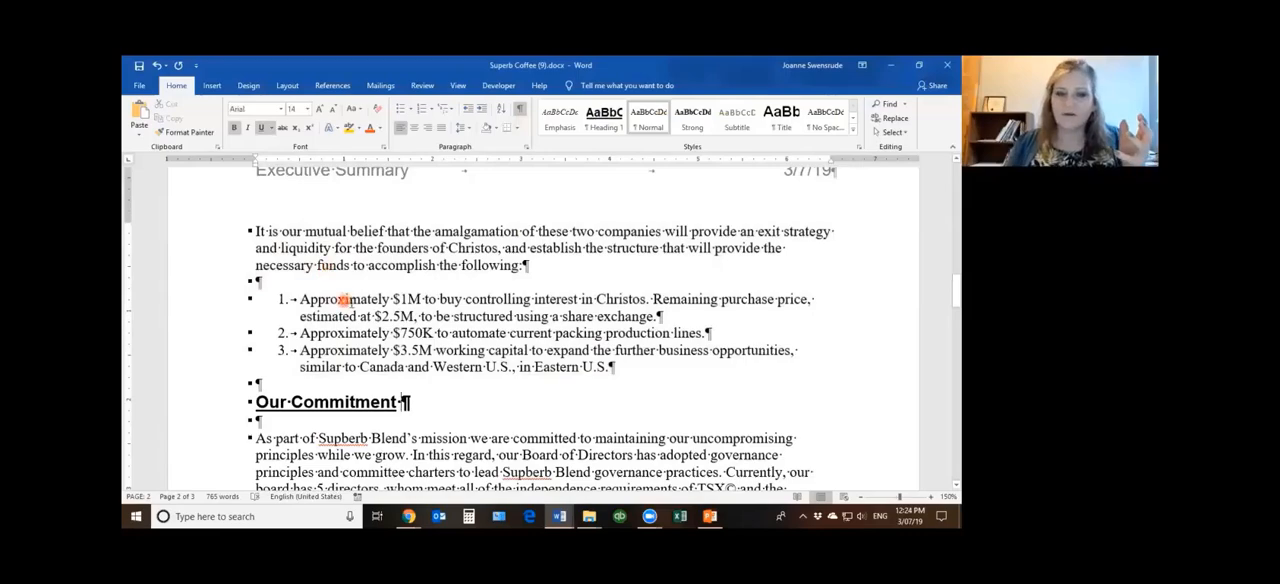
scroll(355, 303, up, 5)
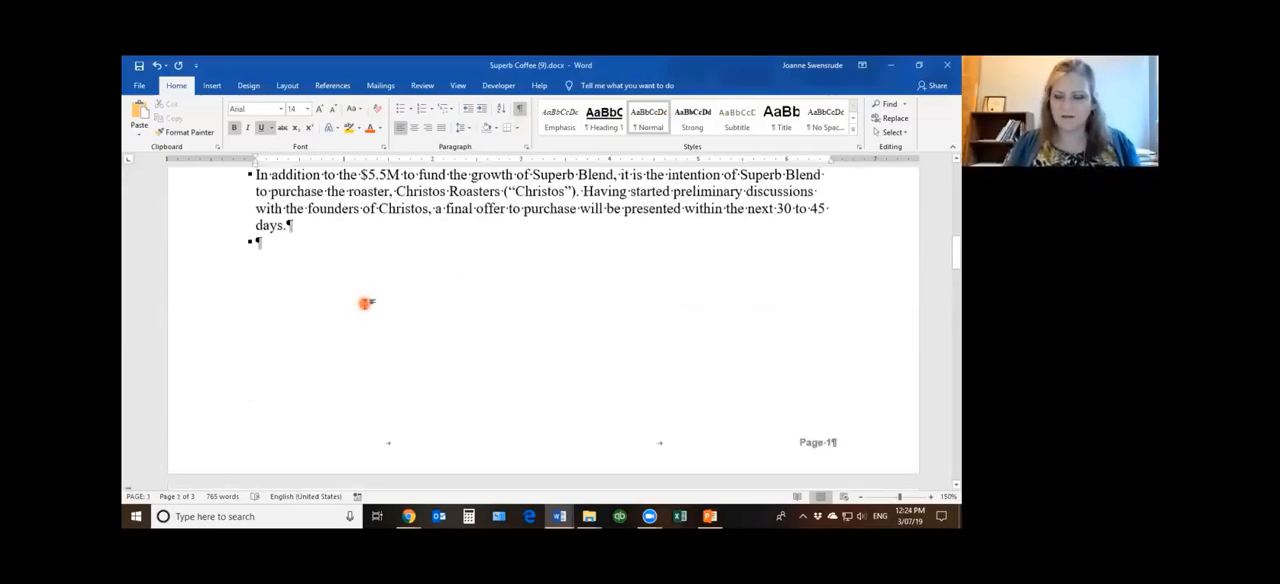
Examine the blank space ending page 1 and the paragraph and numbered list that start page 2
scroll(359, 336, down, 3)
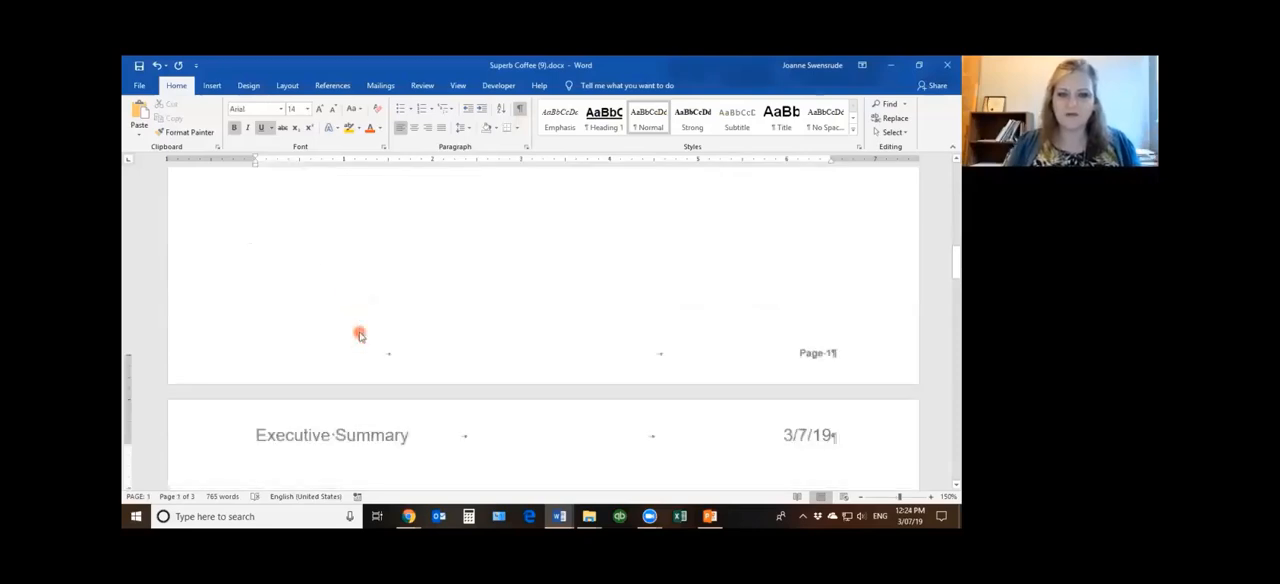
double_click(233, 404)
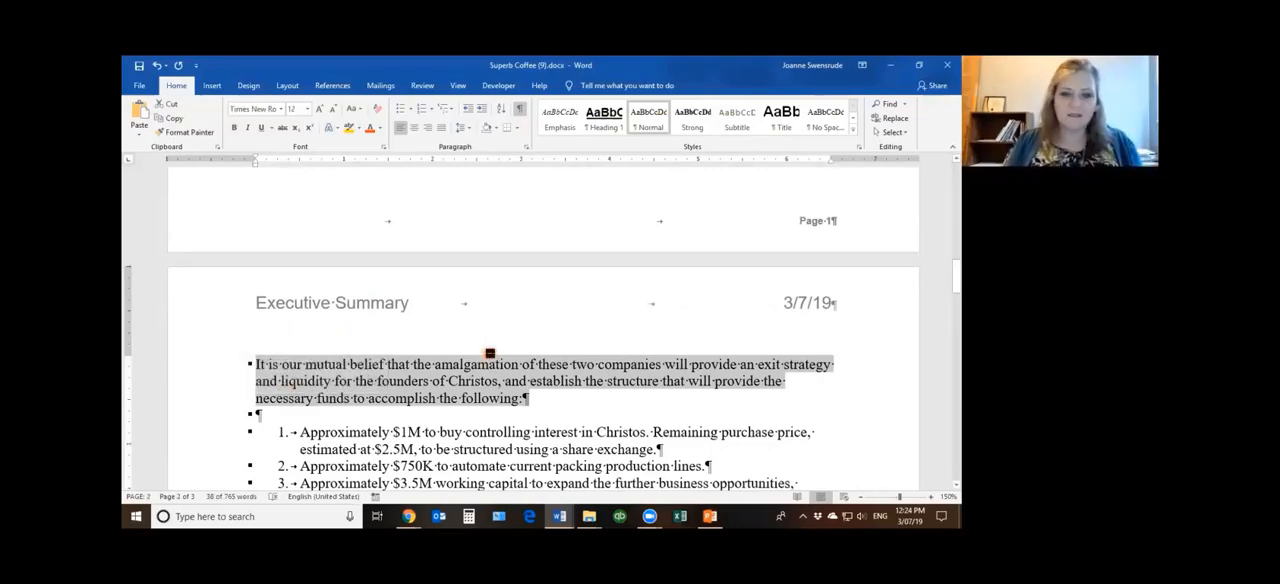
scroll(490, 355, up, 1)
scroll(492, 356, up, 3)
click(282, 244)
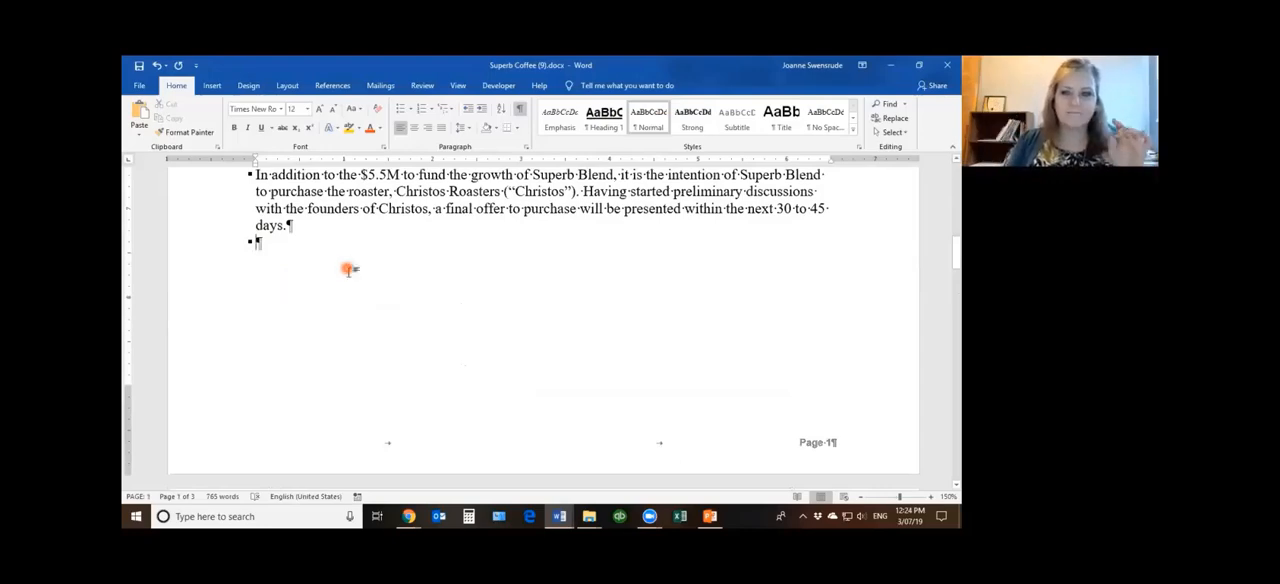
scroll(300, 280, down, 5)
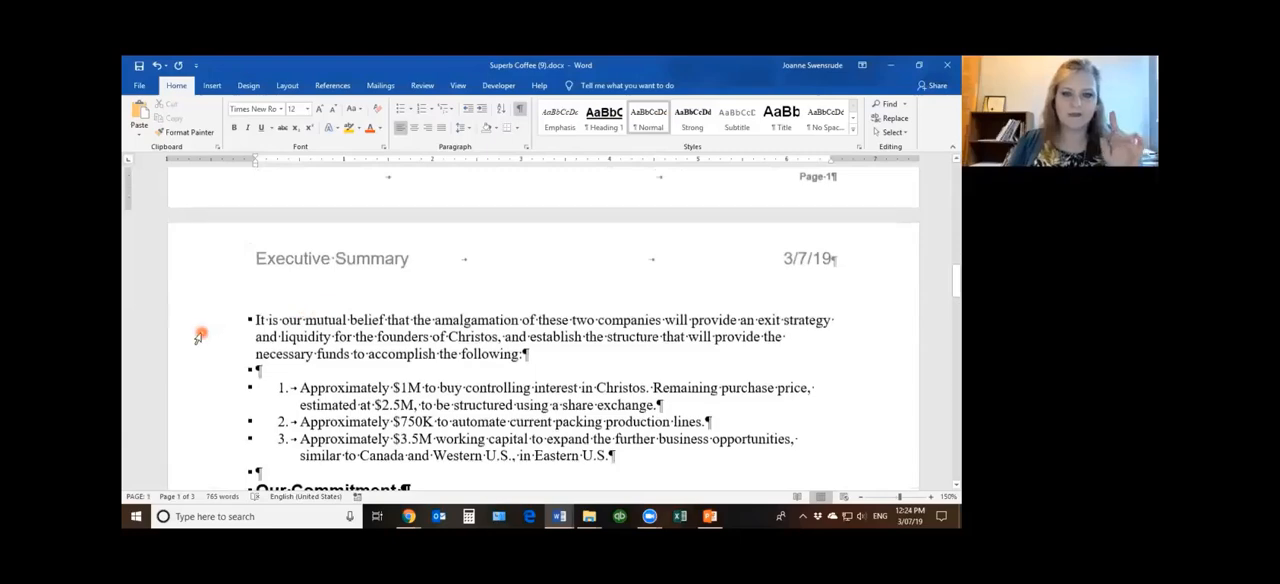
Reveal the formatting of the paragraph starting "It is our mutual belief" and compare its pagination settings with the page 1–2 break
double_click(198, 337)
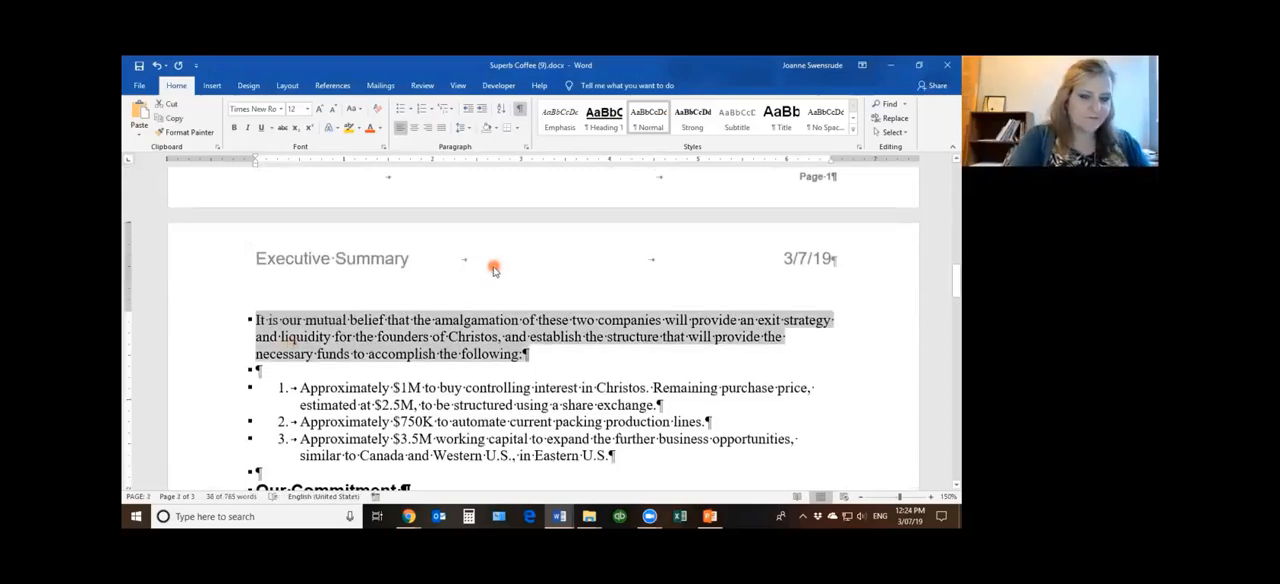
key(shift+F1)
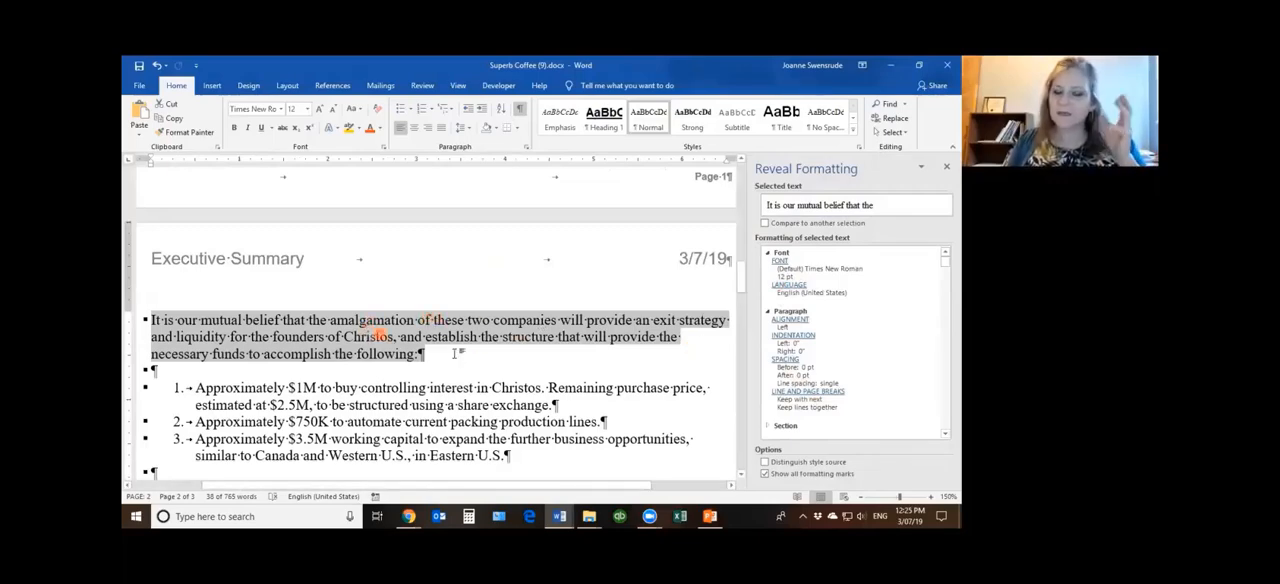
scroll(497, 369, up, 3)
scroll(511, 379, up, 3)
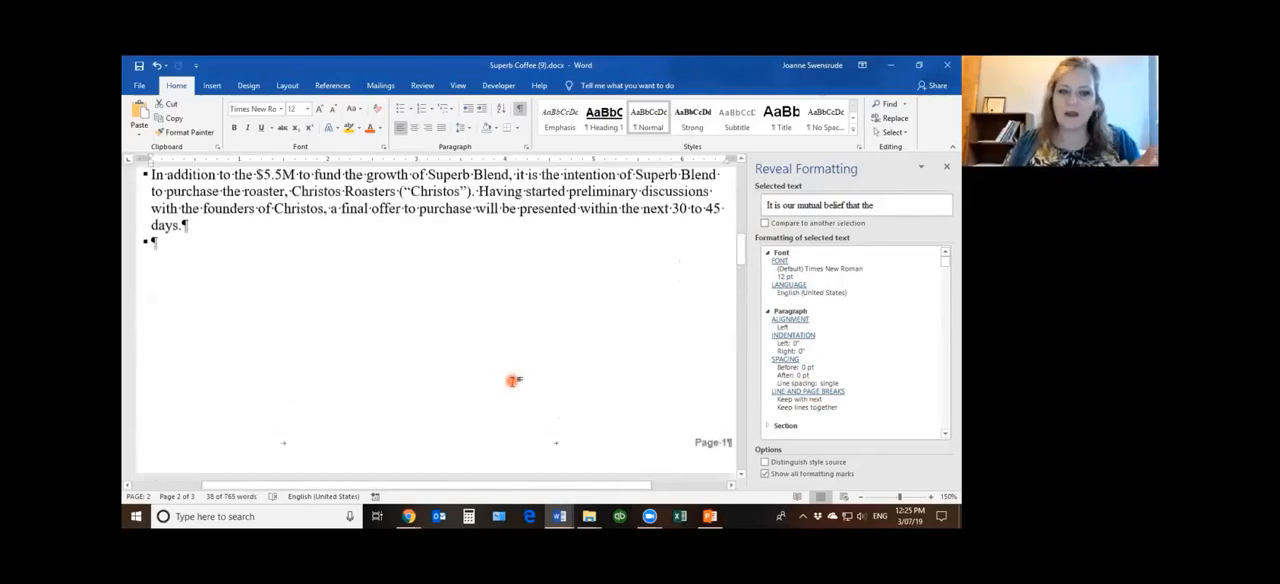
scroll(512, 381, down, 2)
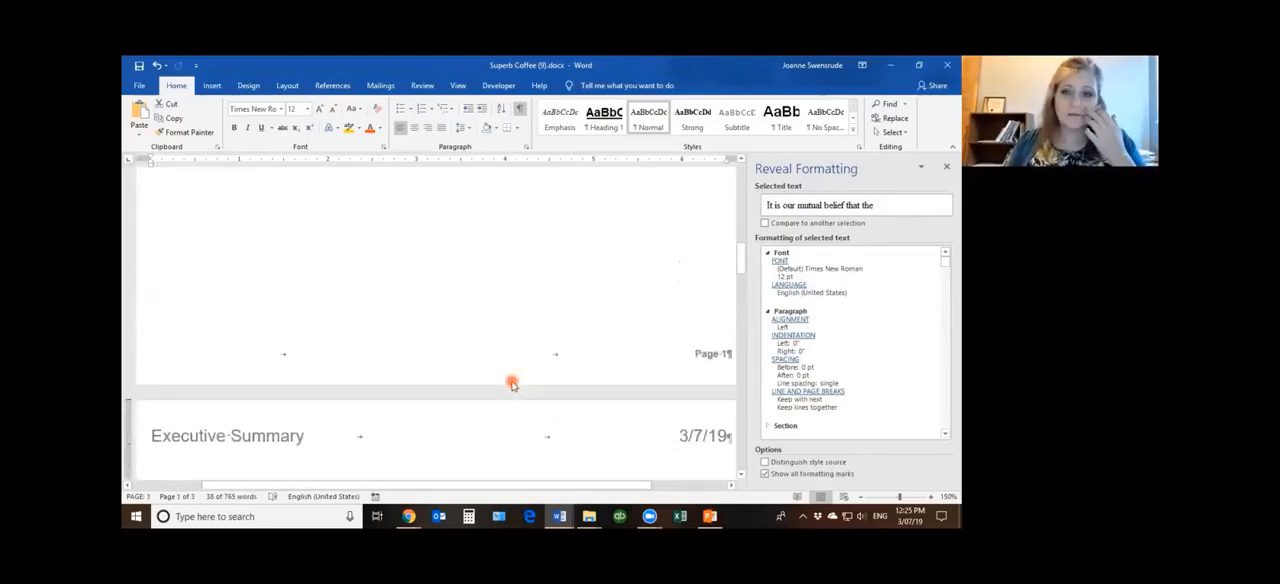
scroll(512, 382, up, 2)
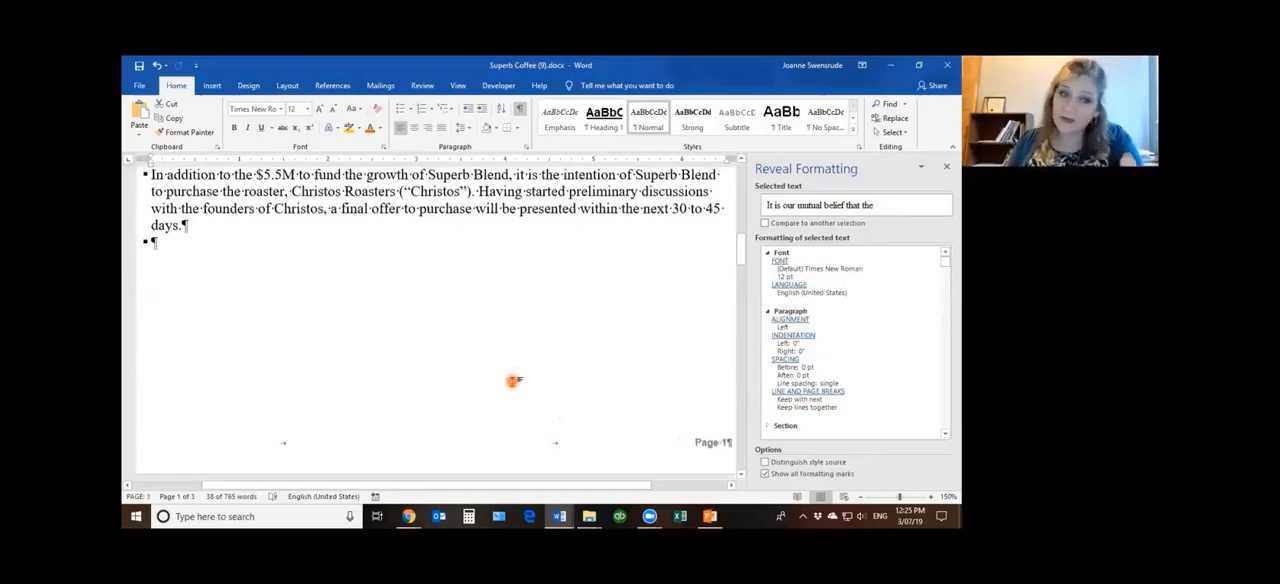
scroll(511, 381, down, 5)
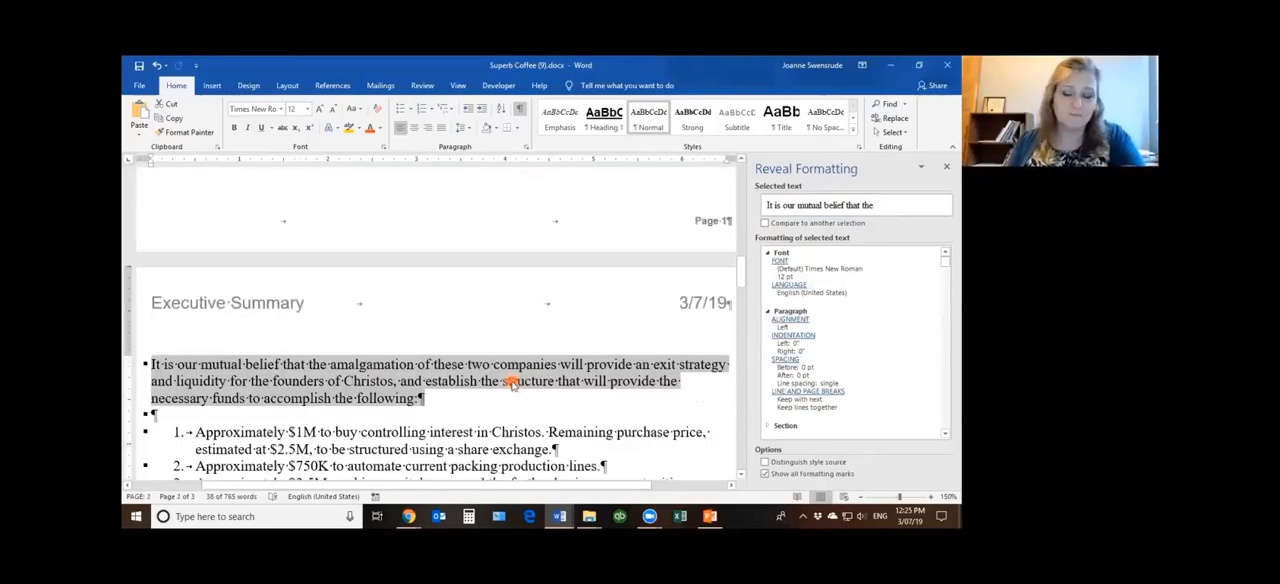
scroll(512, 383, up, 4)
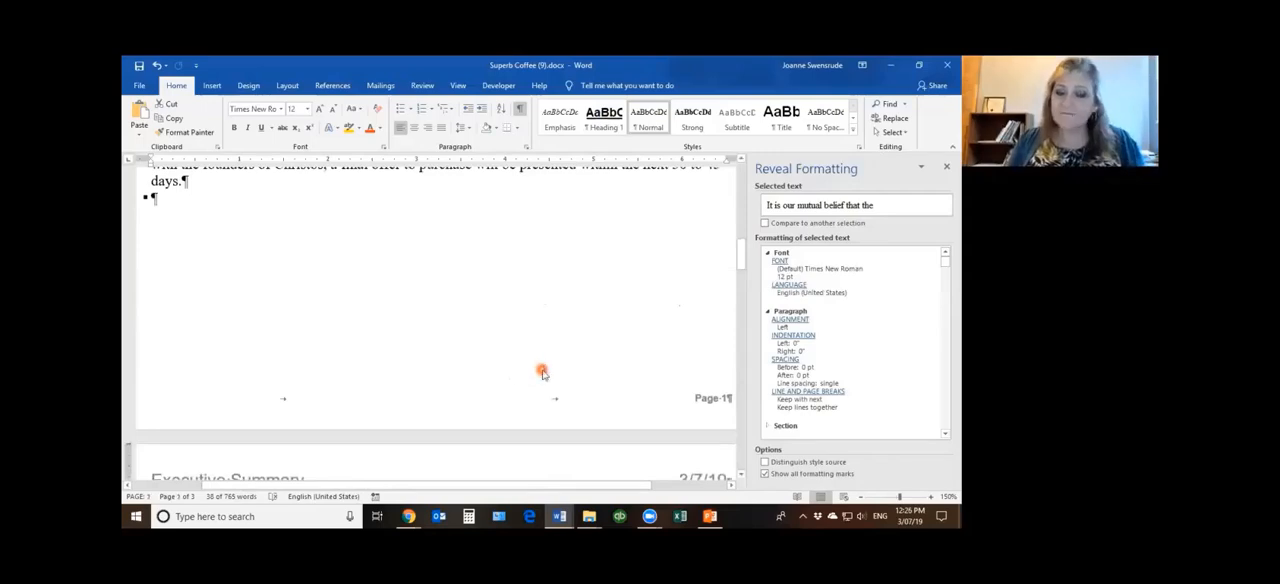
scroll(542, 376, down, 4)
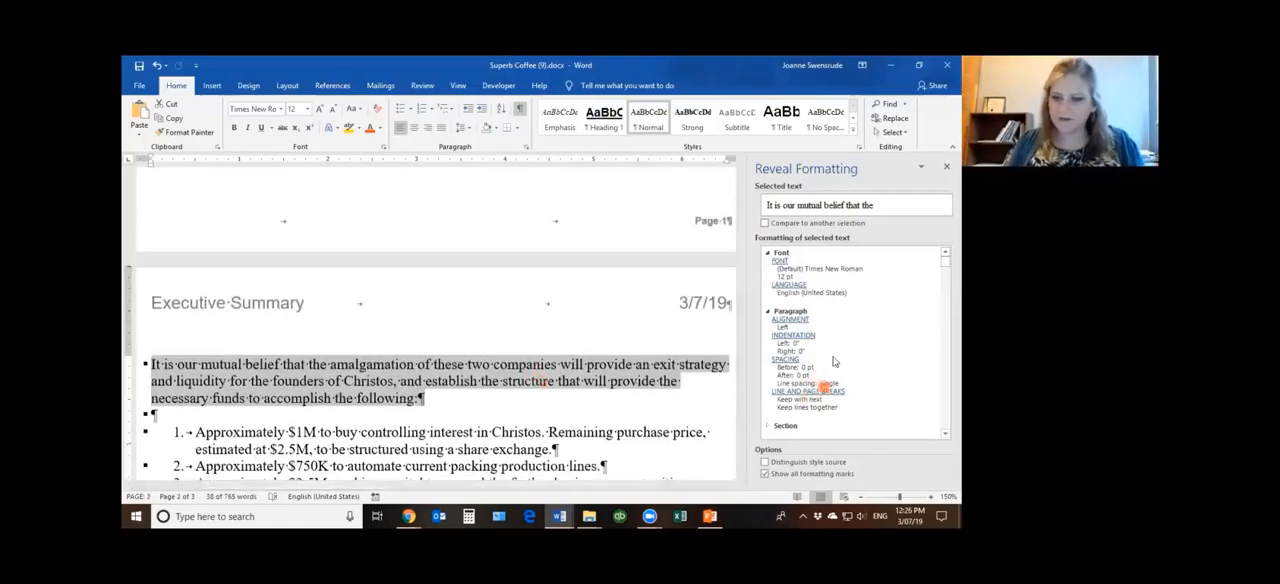
Expand the Section details of the revealed formatting and review the margins, layout, paper, and header and footer settings
click(766, 426)
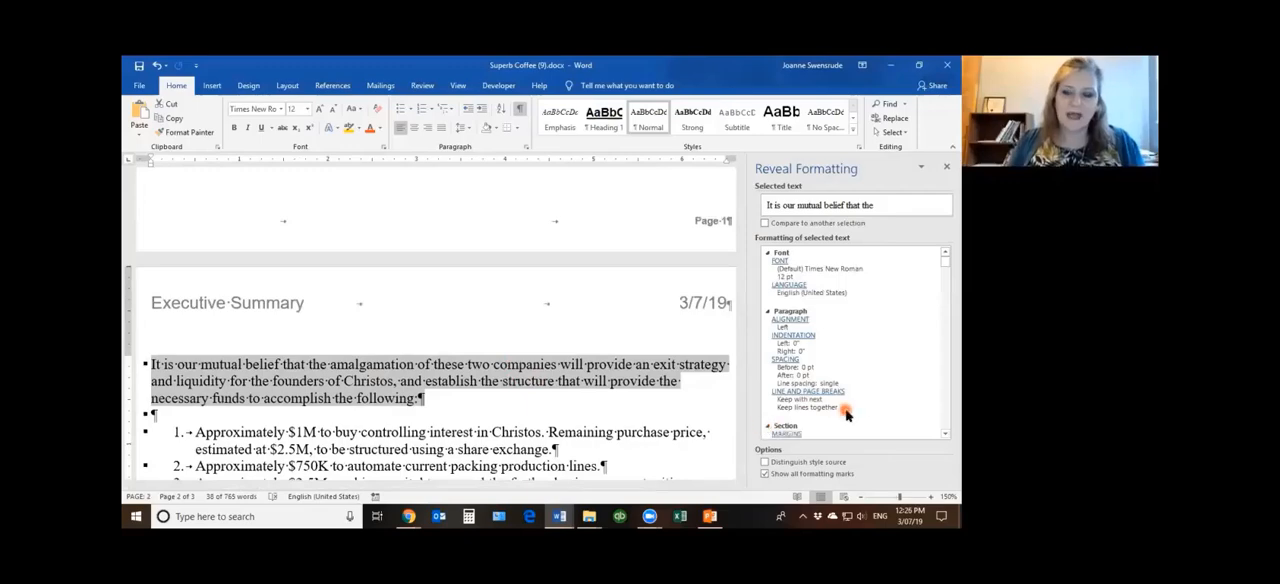
click(944, 434)
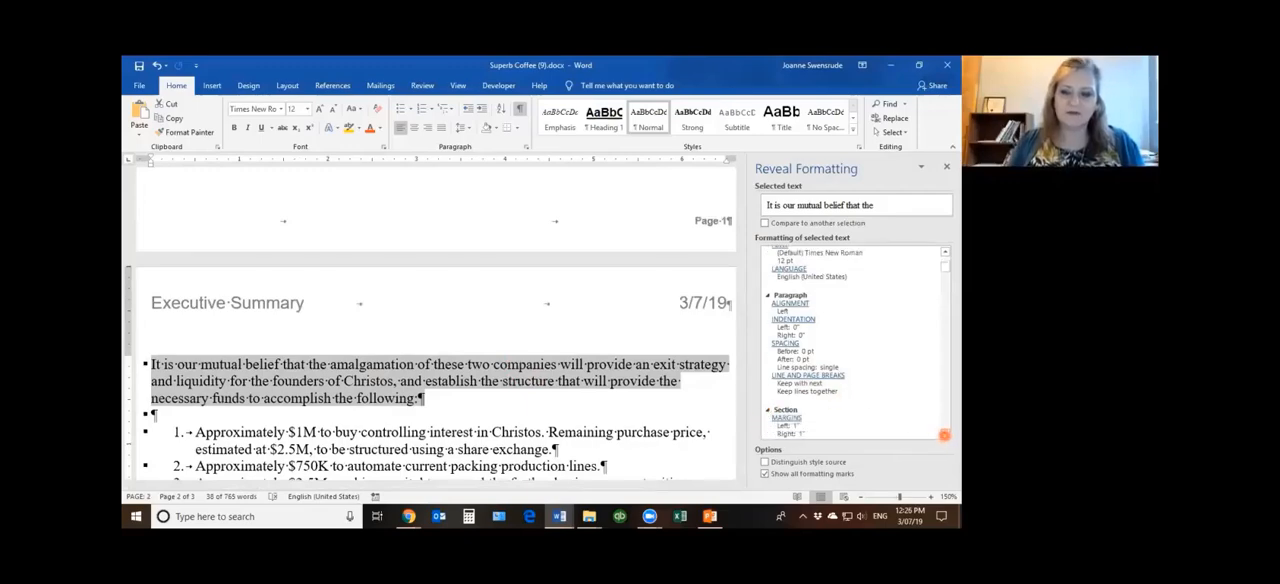
click(944, 434)
click(944, 434)
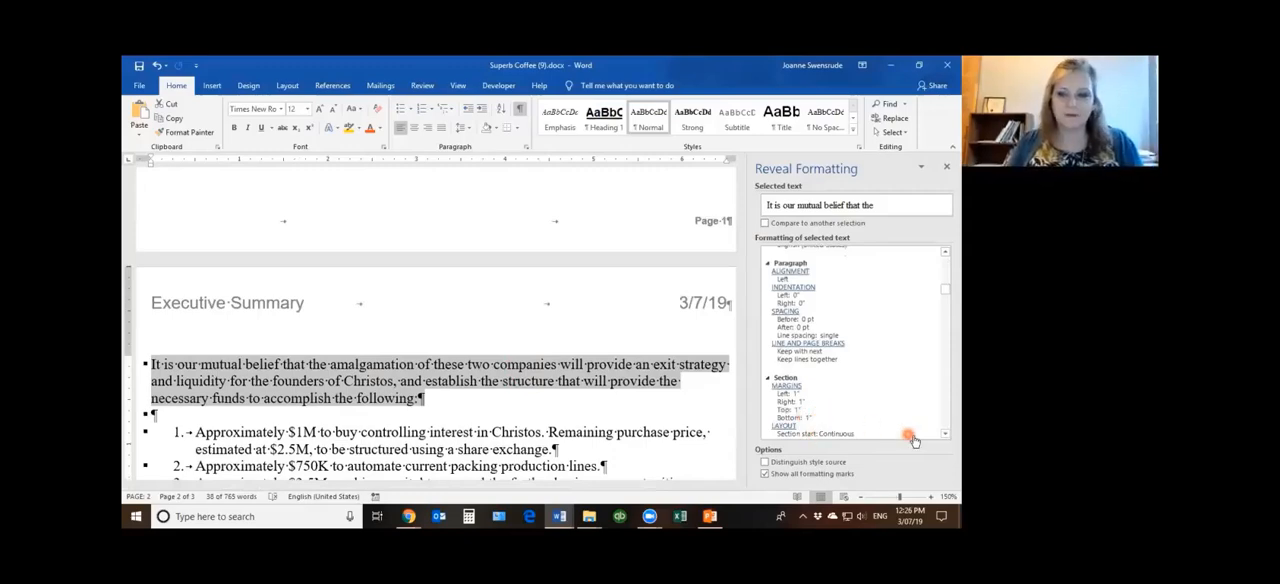
click(944, 434)
drag(941, 432, 941, 432)
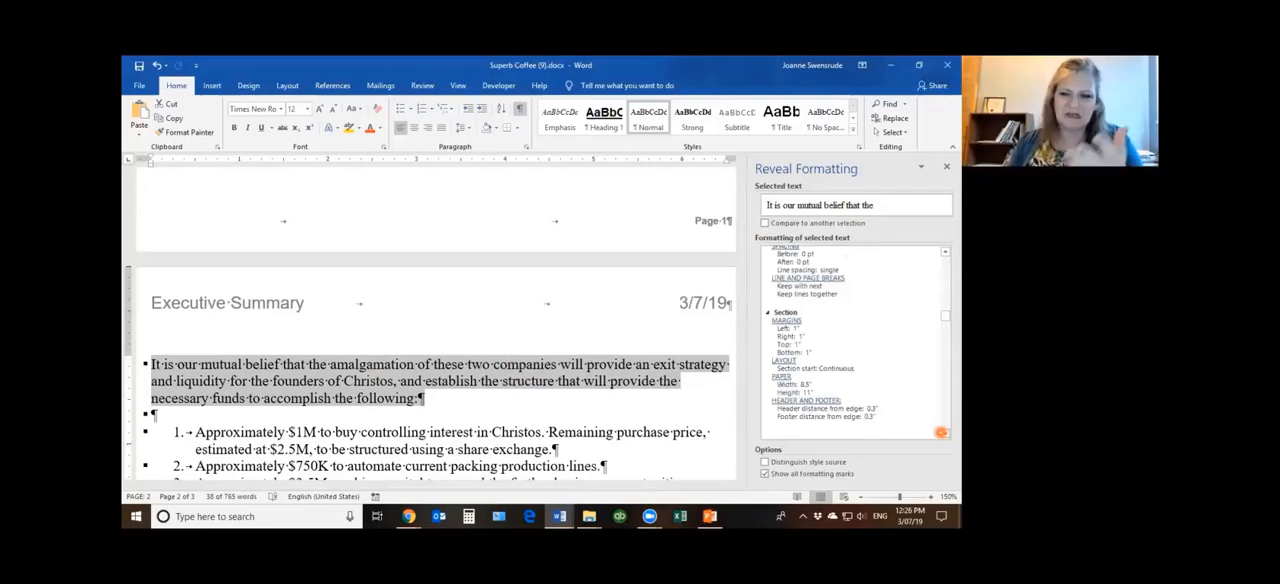
scroll(941, 432, down, 3)
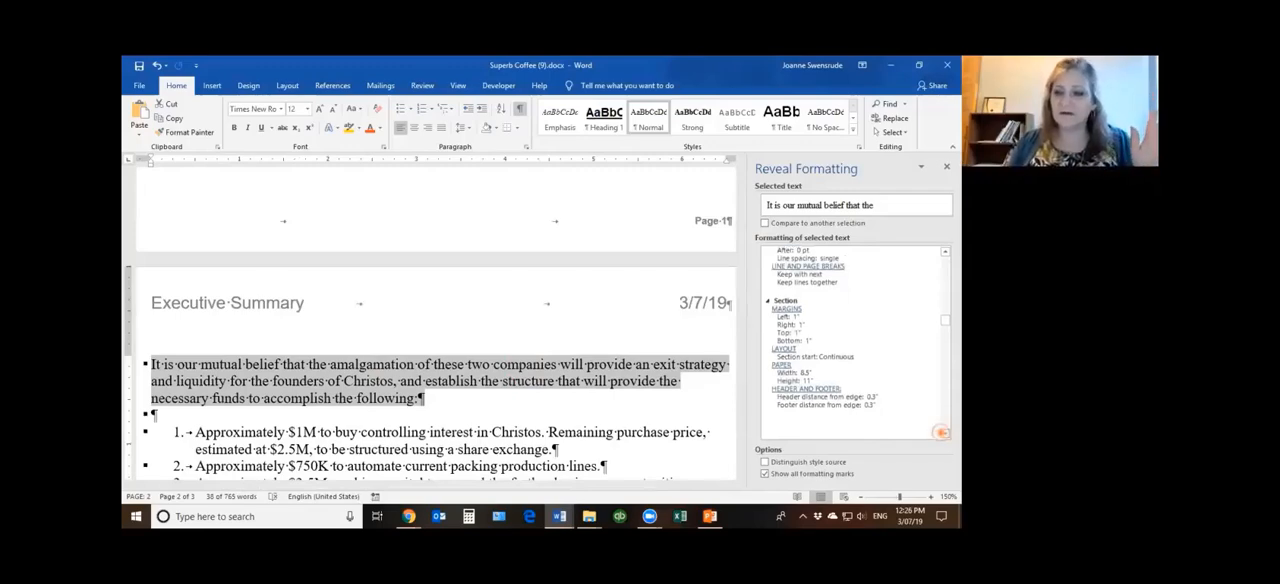
drag(944, 362, 944, 243)
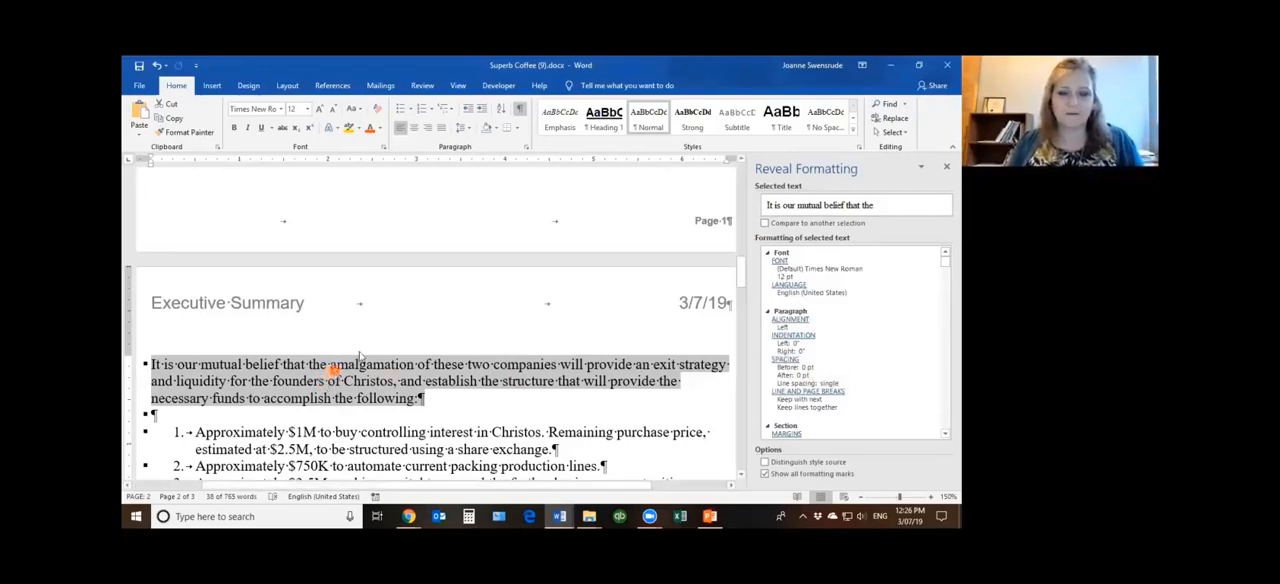
Turn off Keep with next for the paragraph starting "It is our mutual belief", using the Line and Page Breaks link in Reveal Formatting
scroll(432, 264, up, 5)
scroll(437, 270, up, 1)
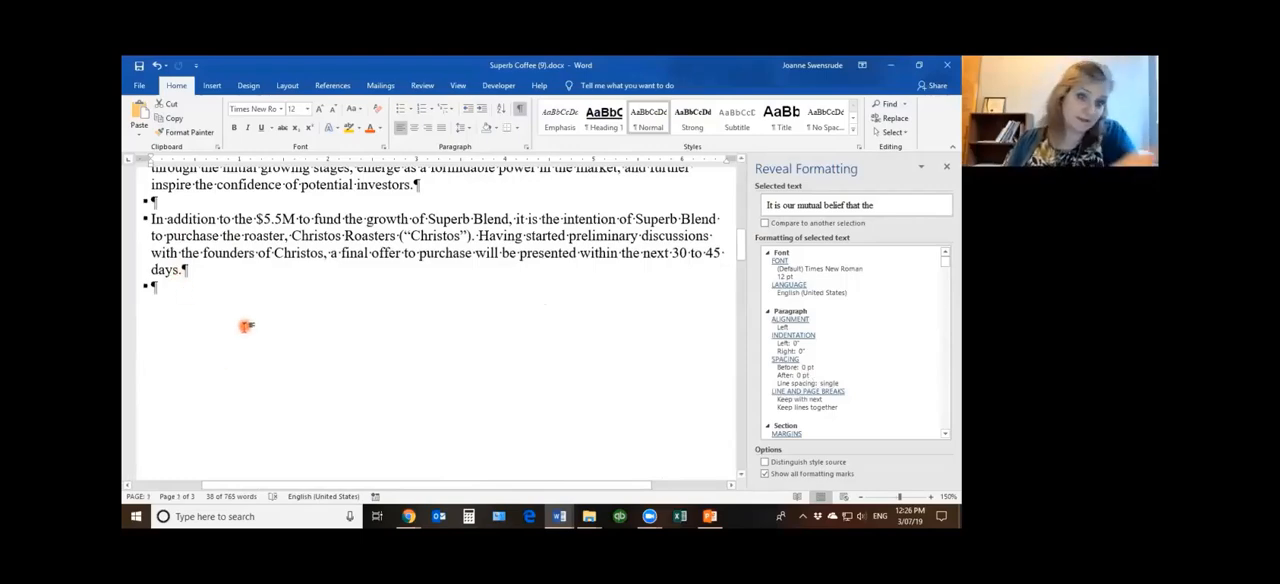
scroll(320, 325, down, 5)
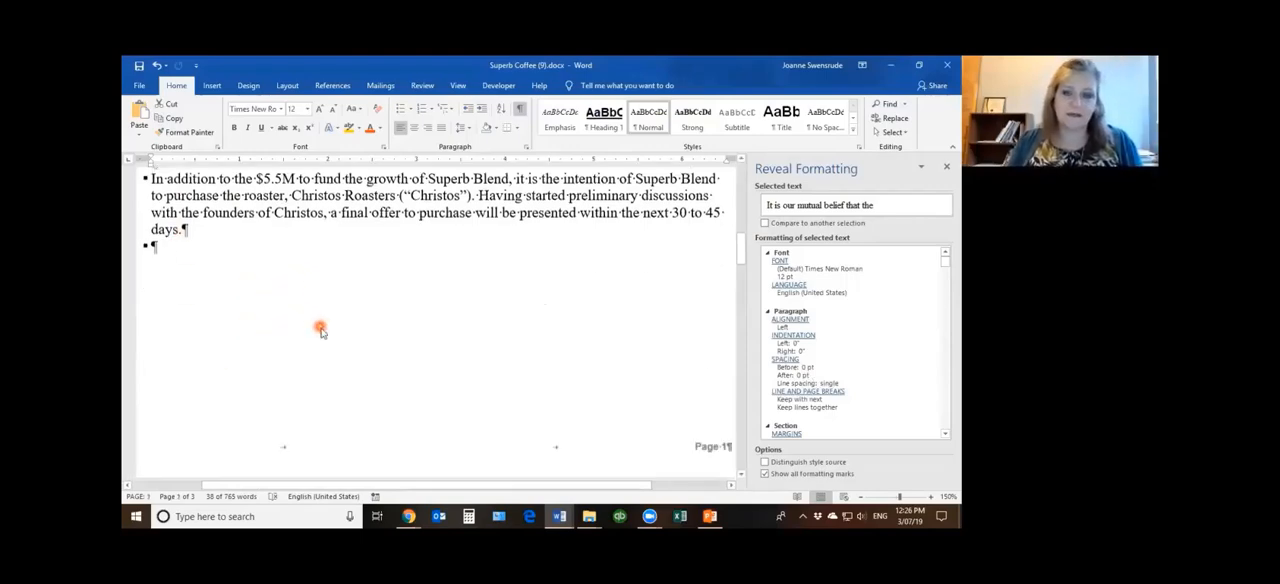
scroll(372, 334, down, 1)
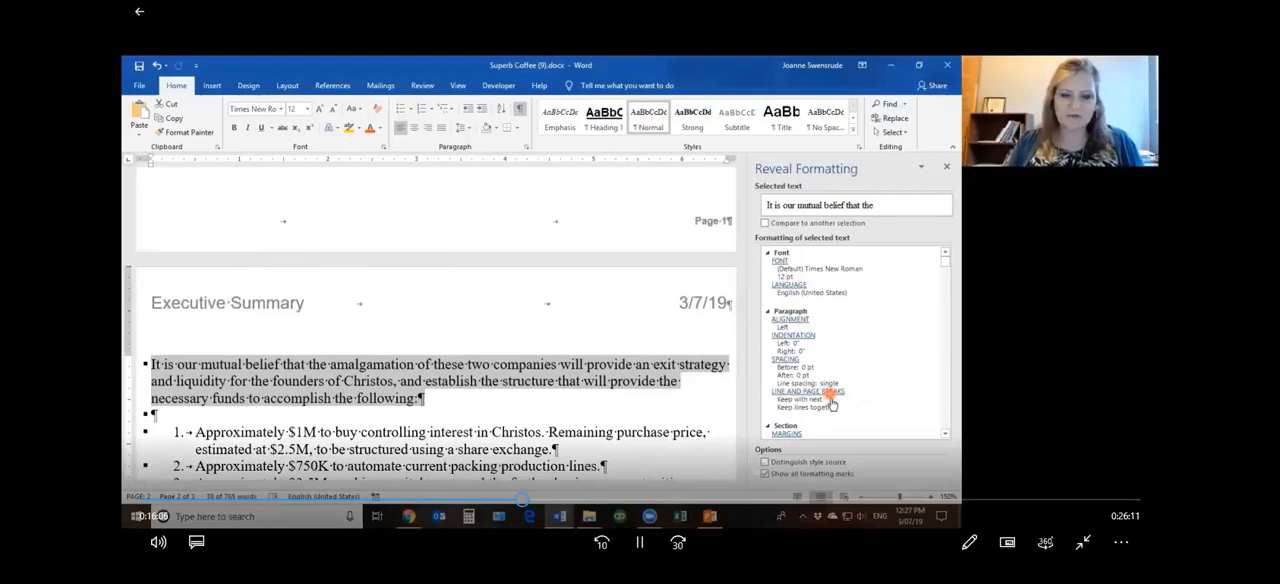
scroll(830, 405, down, 3)
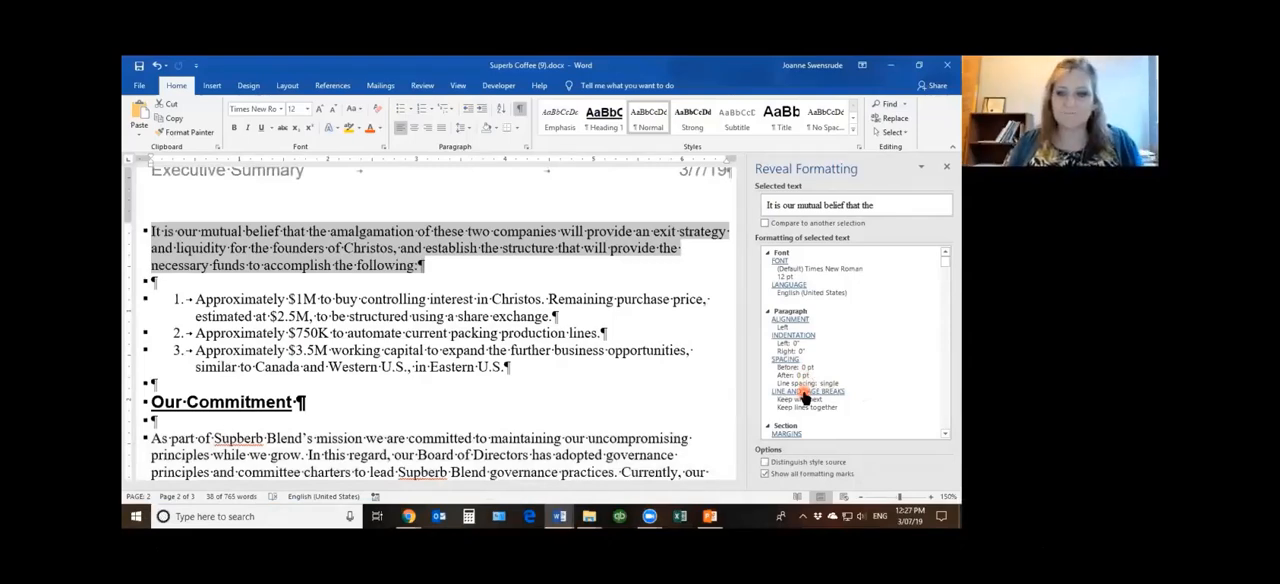
click(806, 391)
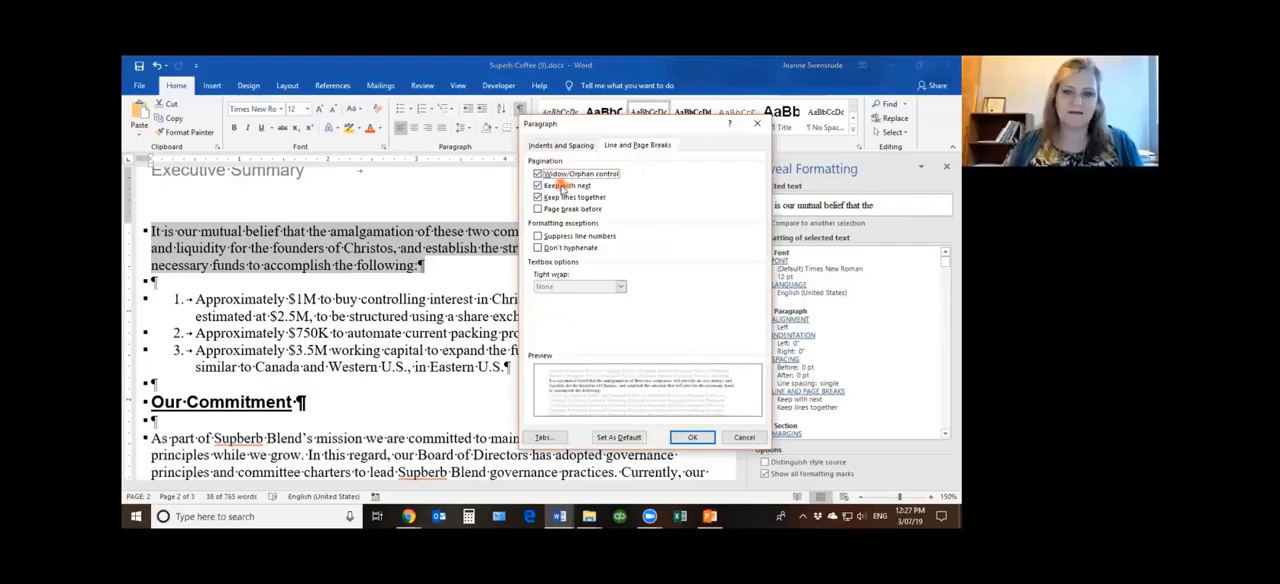
click(563, 187)
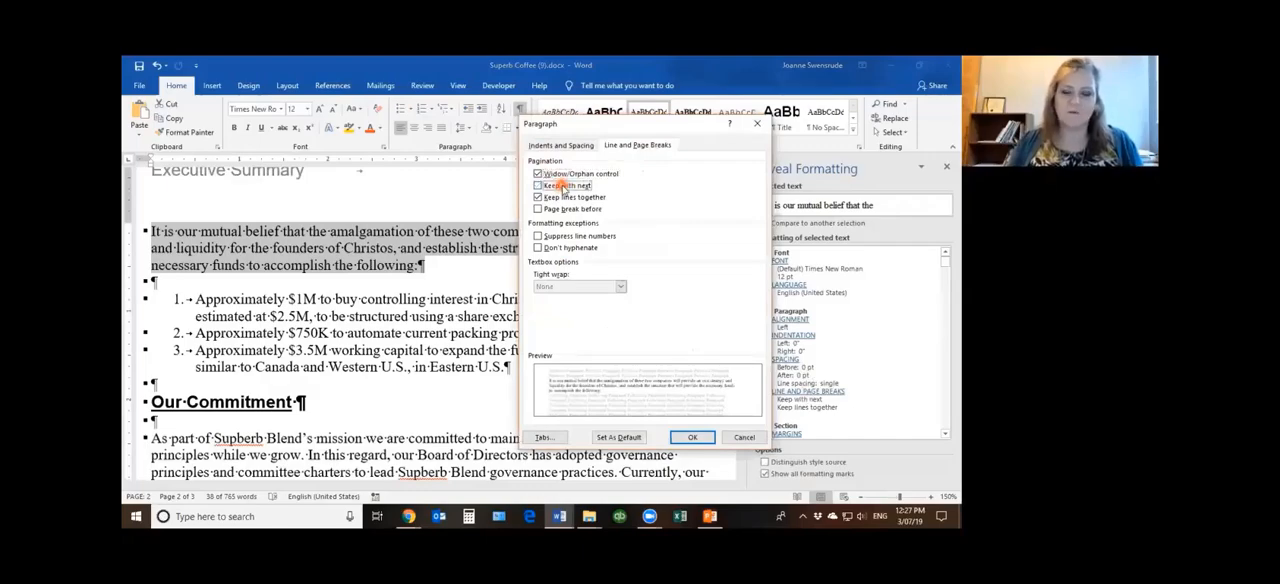
click(705, 440)
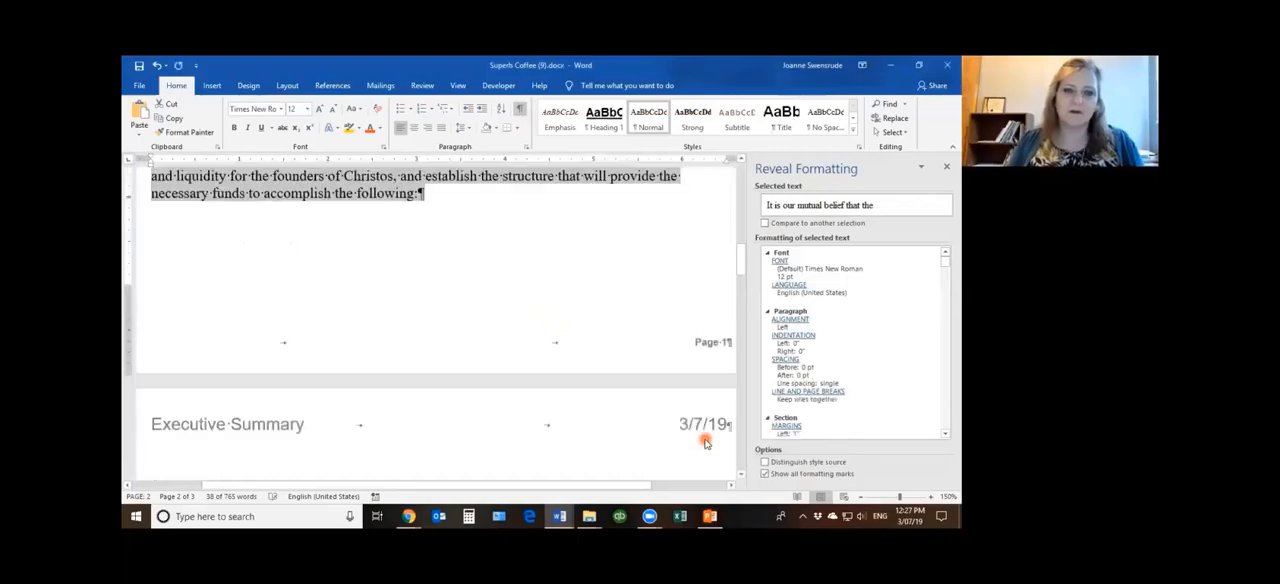
Check how the introductory paragraph and numbered list fall across pages 1 and 2, and close the Reveal Formatting details
scroll(514, 272, up, 3)
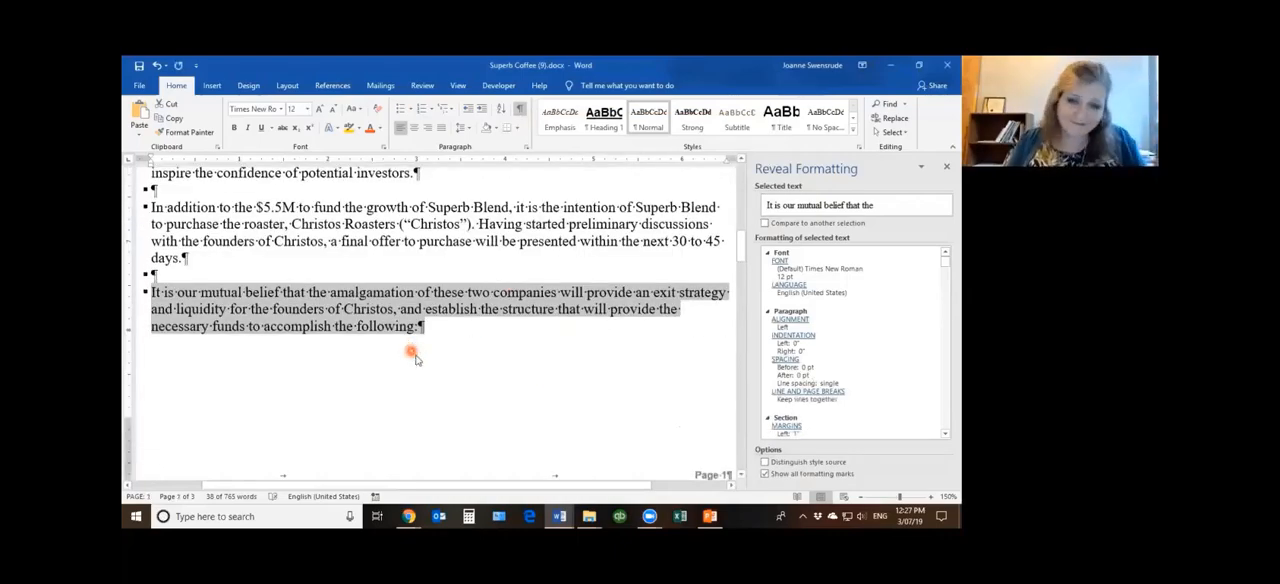
scroll(415, 357, down, 3)
scroll(415, 357, down, 3)
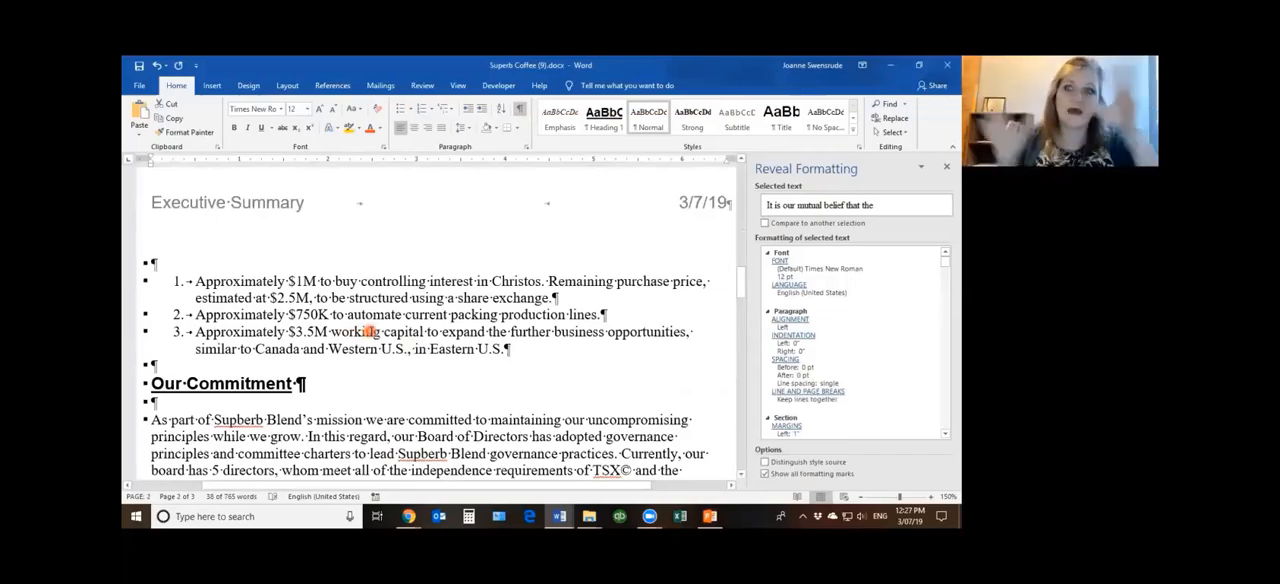
scroll(372, 333, up, 10)
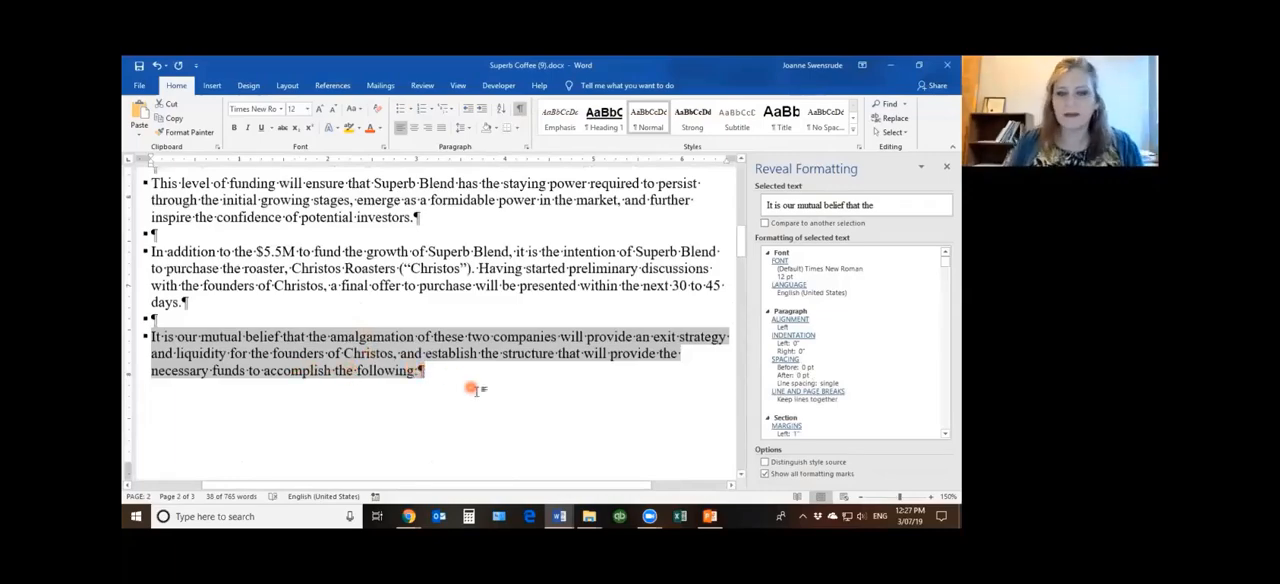
scroll(485, 396, up, 3)
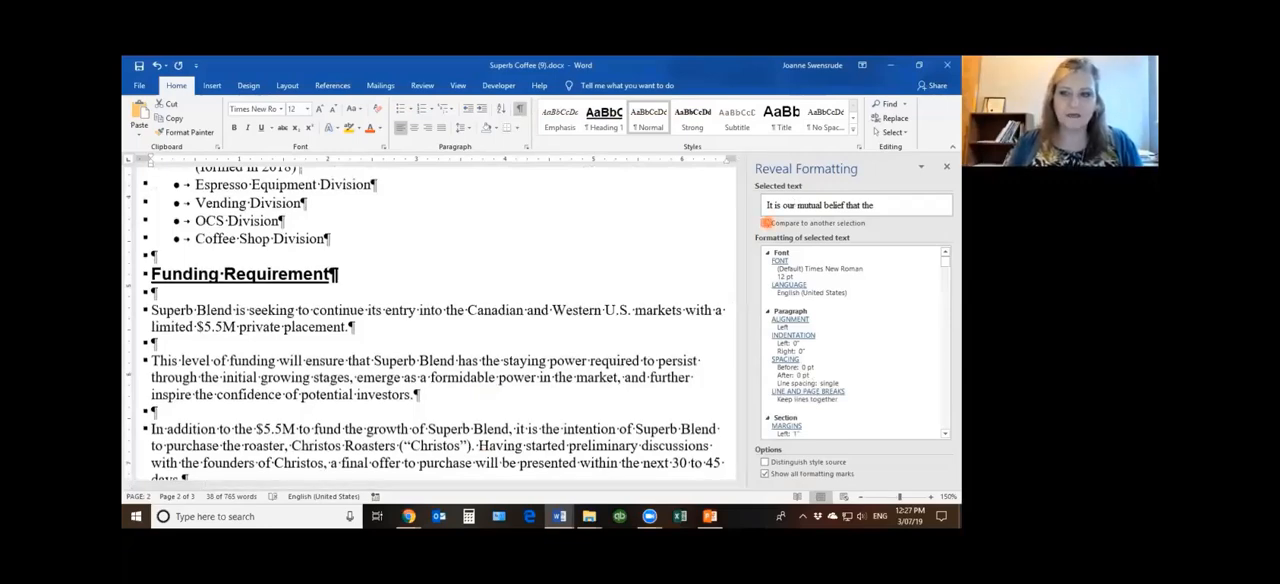
click(946, 166)
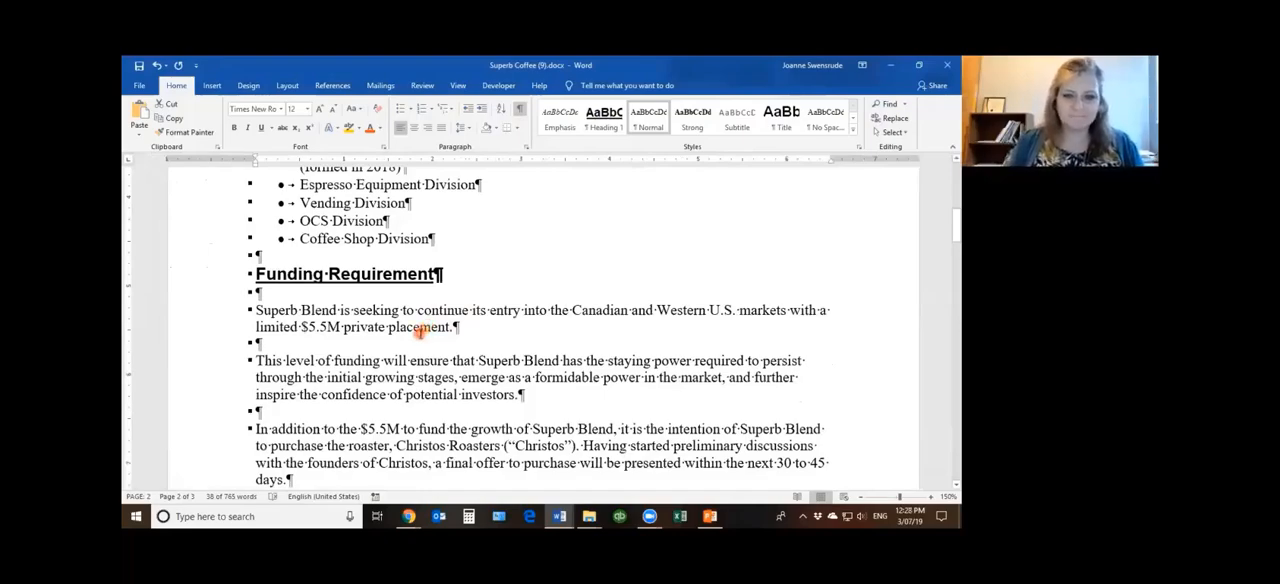
Switch to the Document1 letter and enter a person's full name on the blank line below the body paragraph, followed by a tab
scroll(422, 333, up, 2)
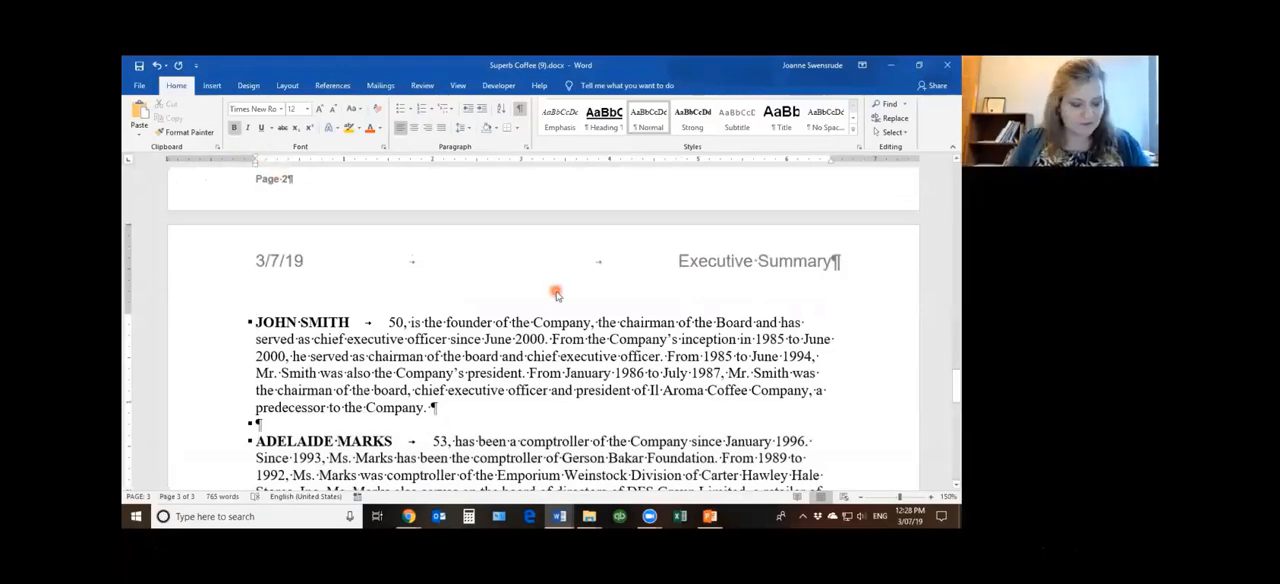
mouse_move(559, 518)
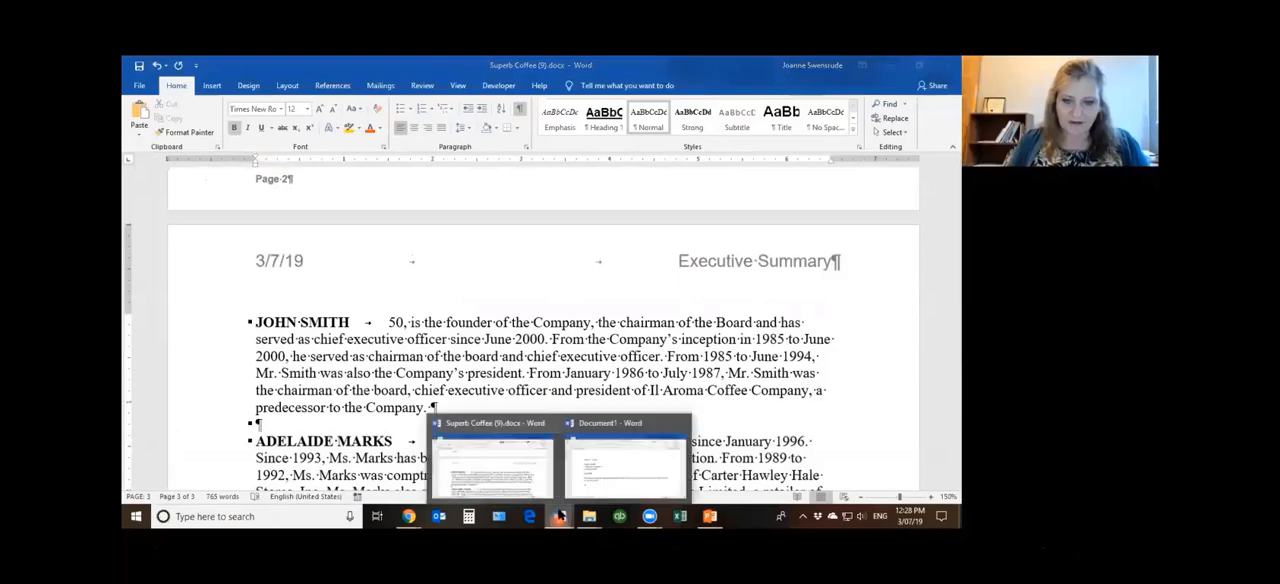
click(594, 487)
scroll(355, 297, down, 3)
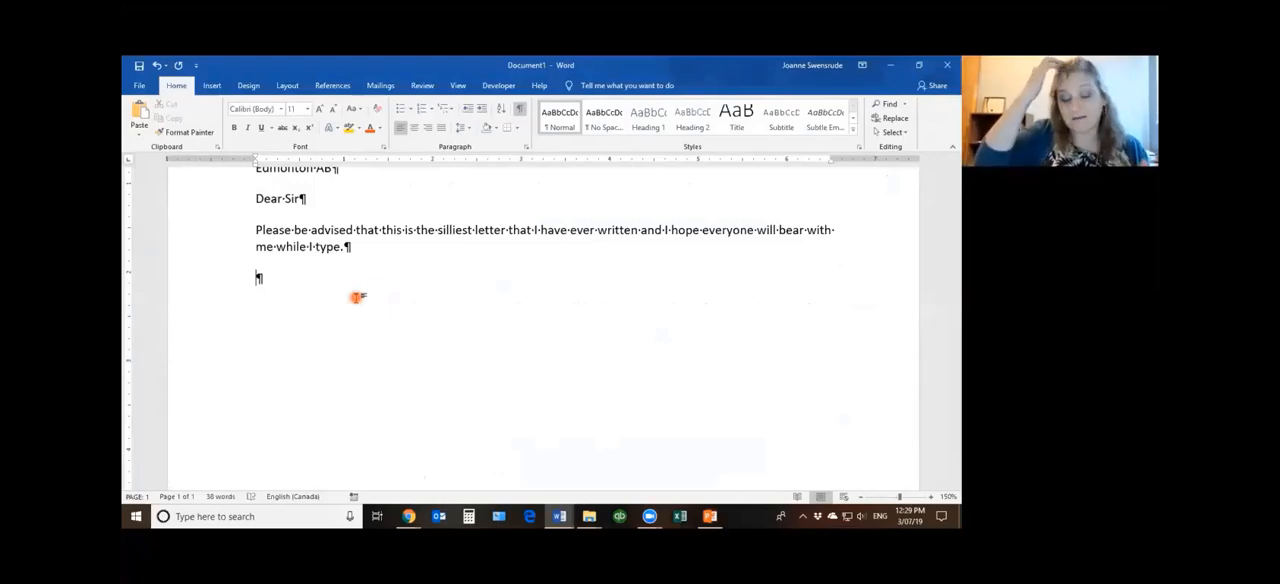
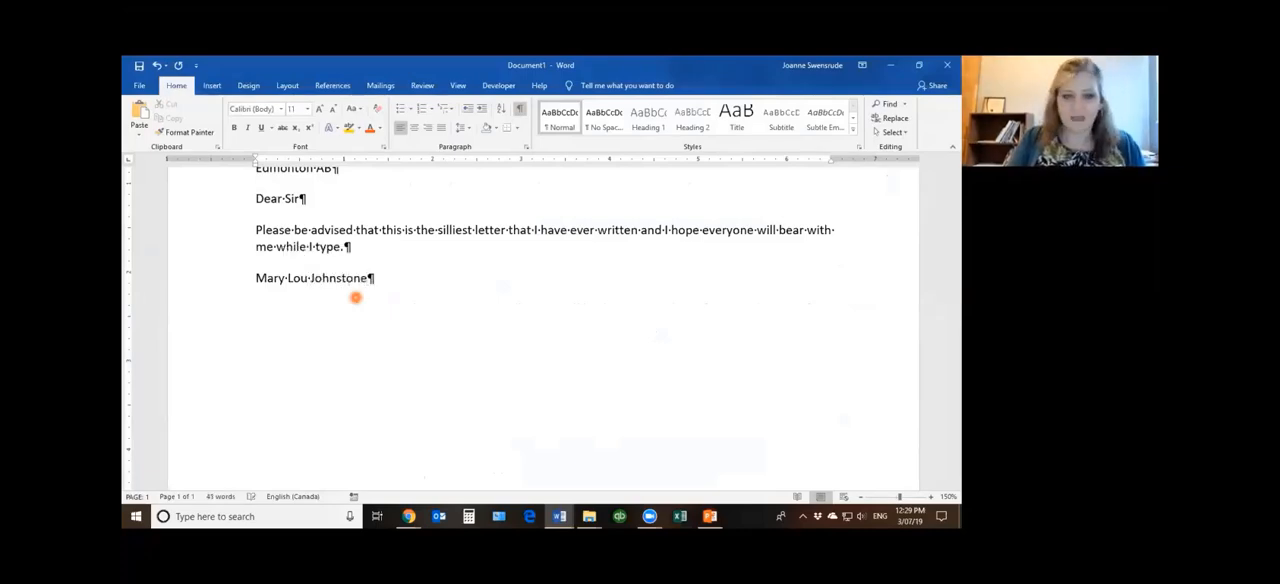
key(Tab)
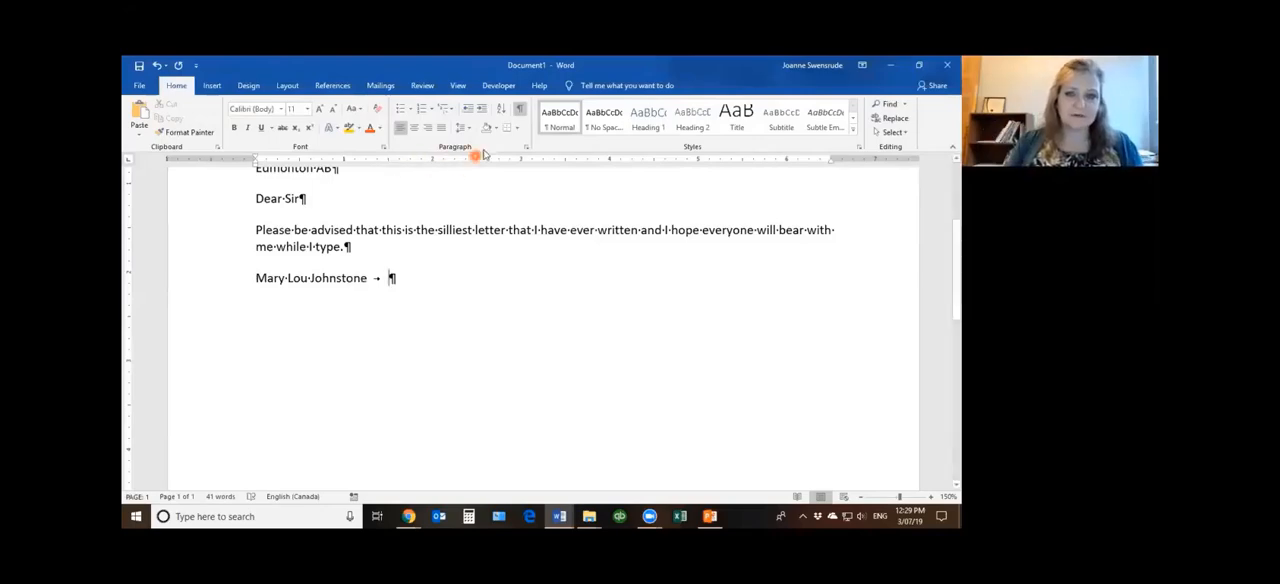
Check the measurement unit choices in the Advanced display options of Word Options, and close the options without changing anything
click(460, 86)
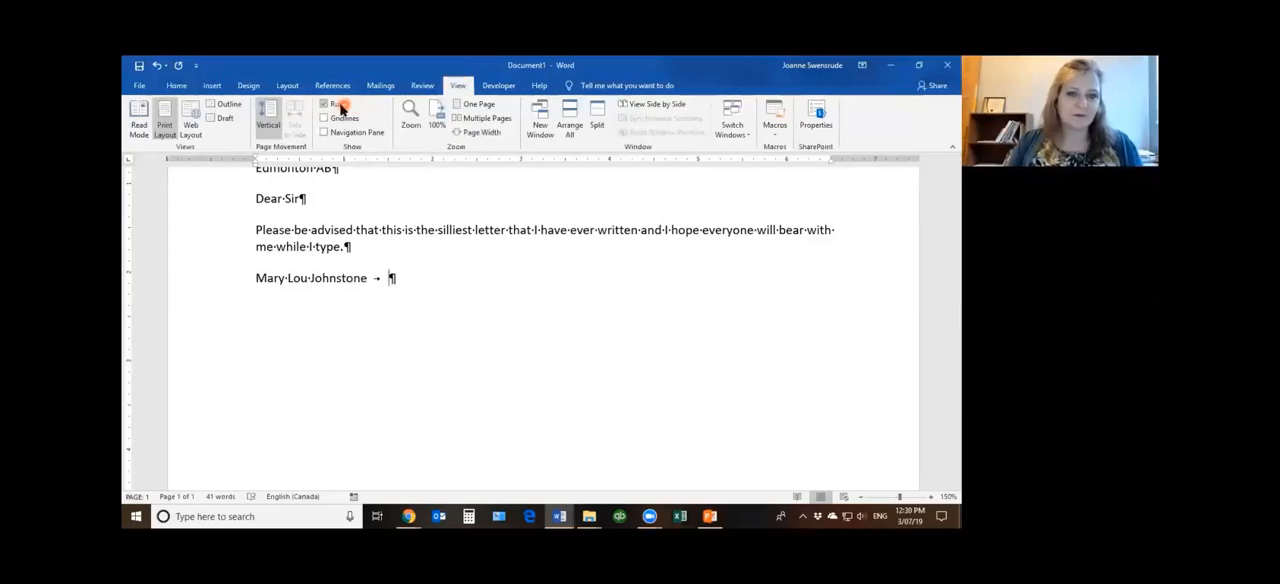
click(177, 86)
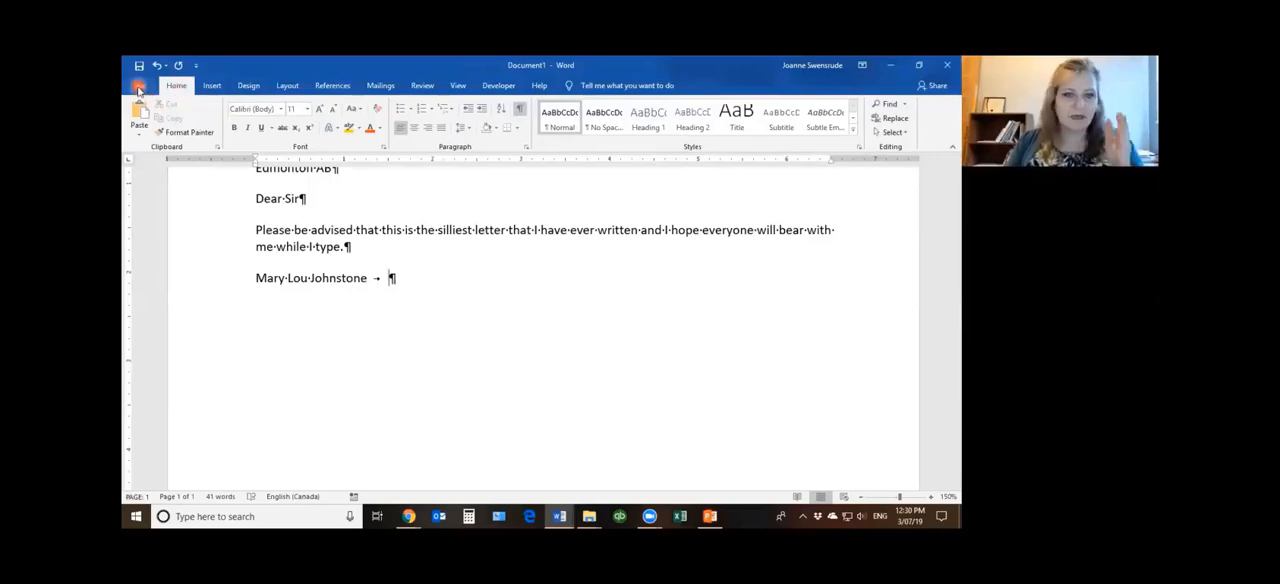
click(139, 88)
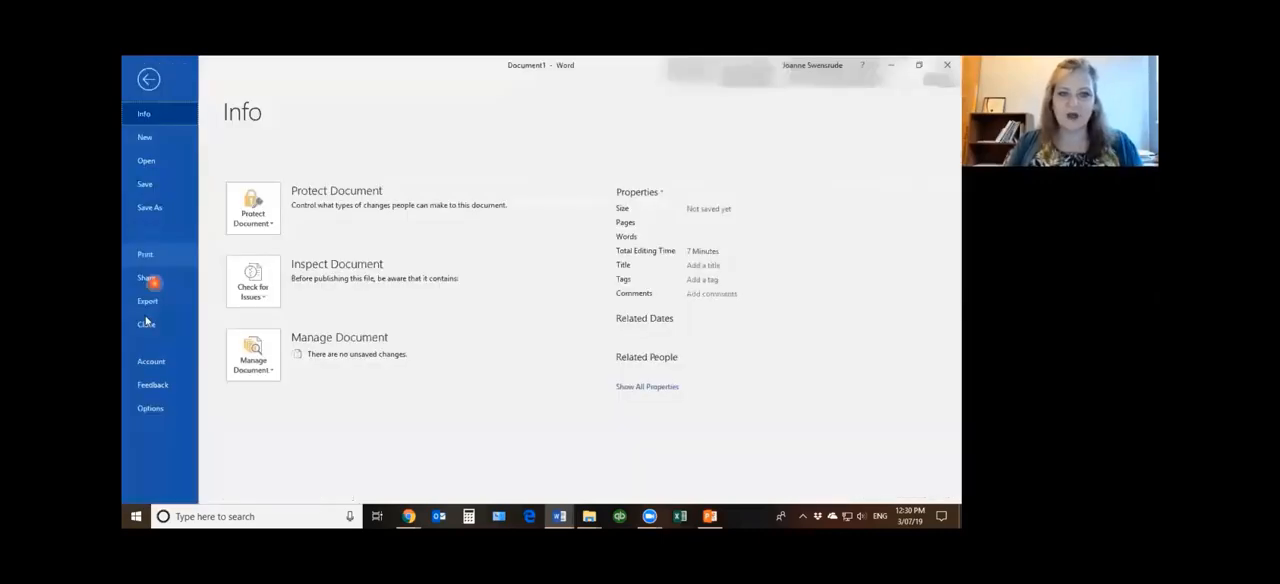
key(Escape)
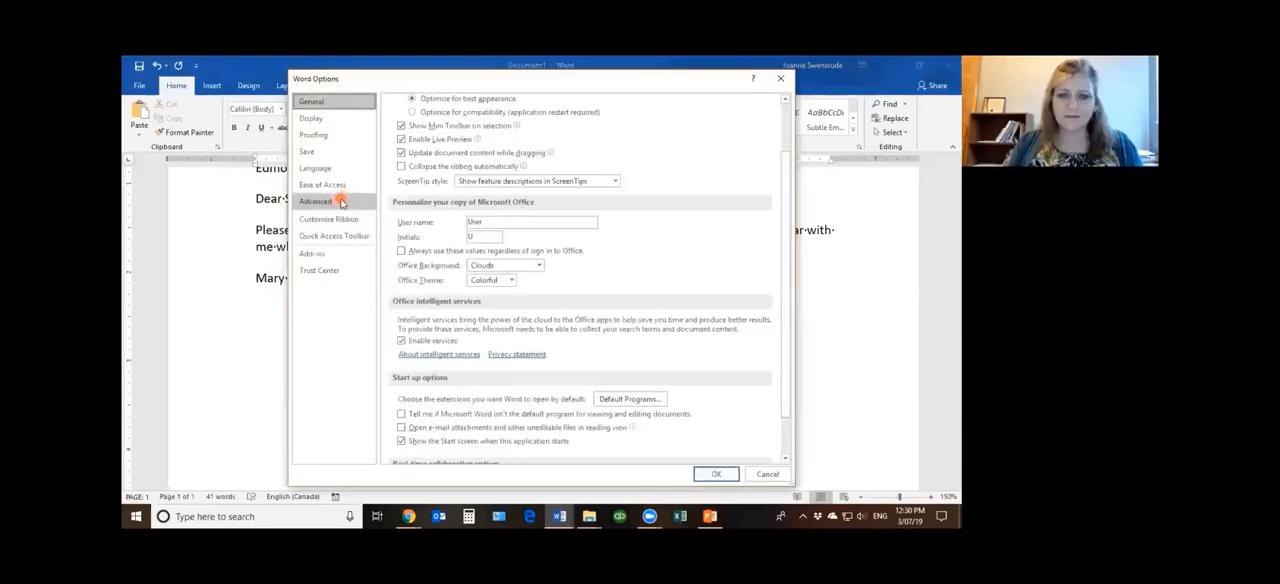
click(340, 202)
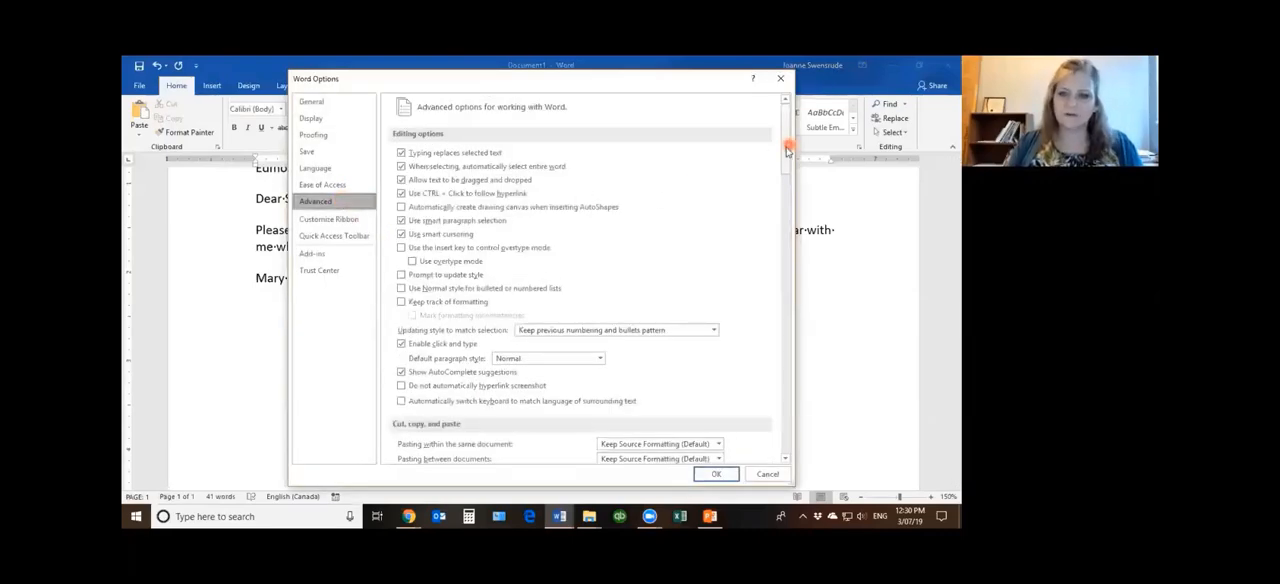
drag(787, 150, 784, 308)
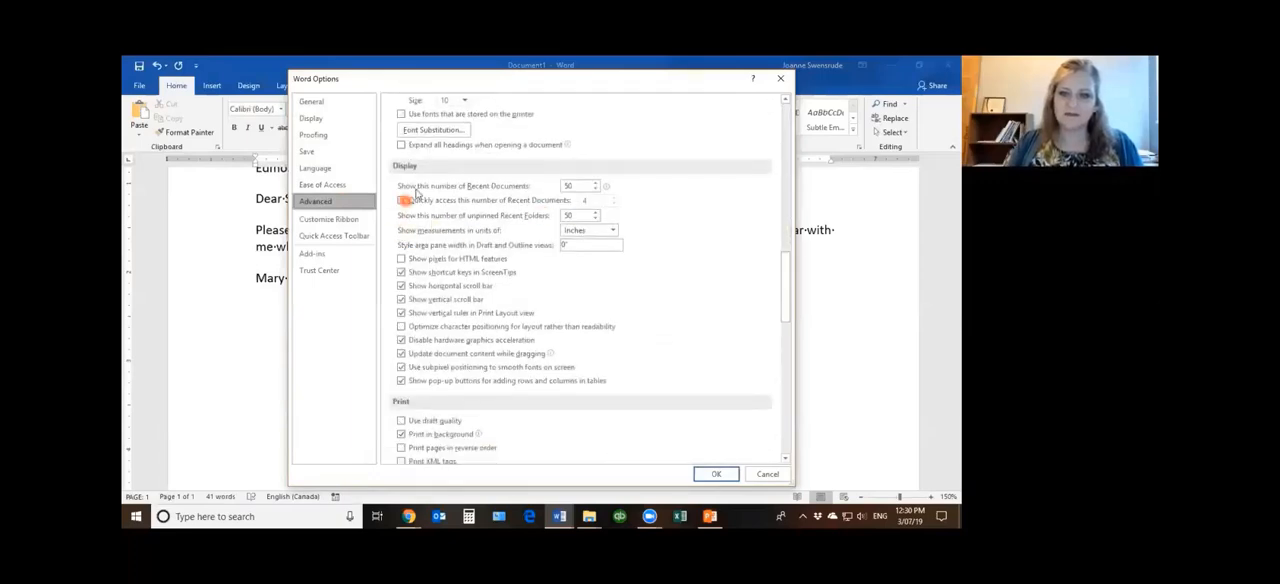
click(613, 232)
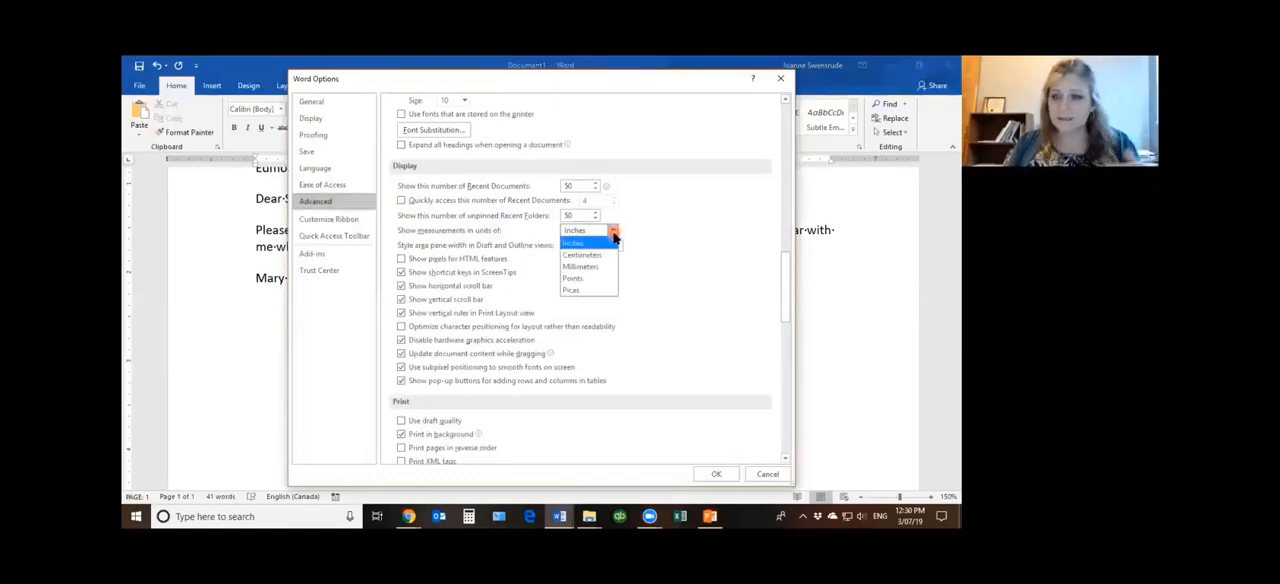
click(613, 233)
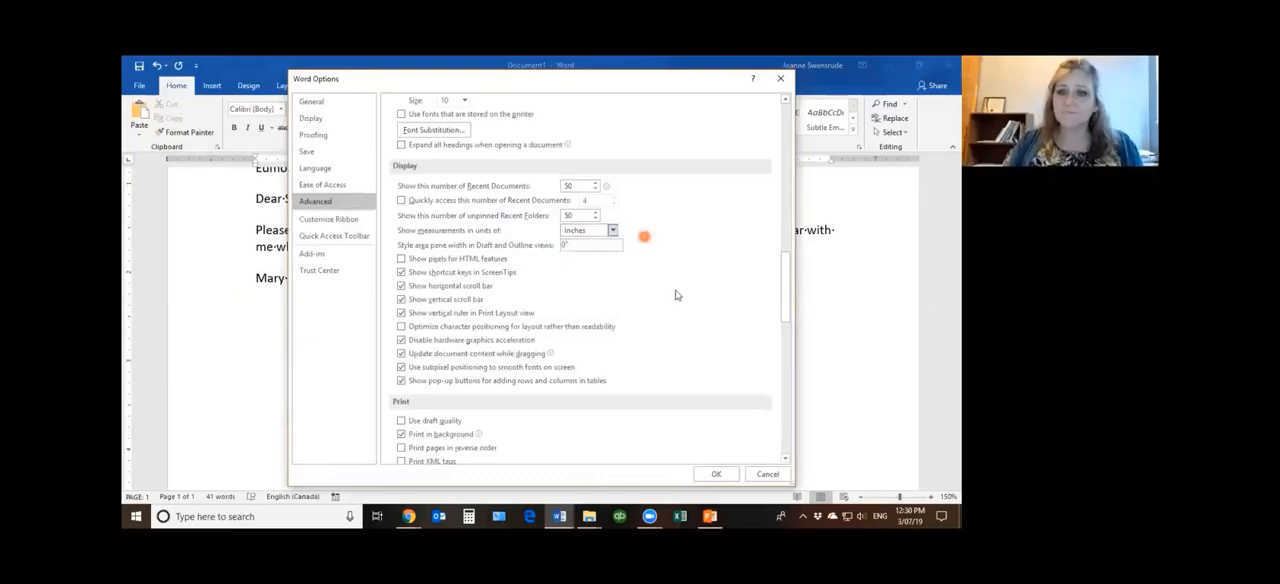
click(768, 476)
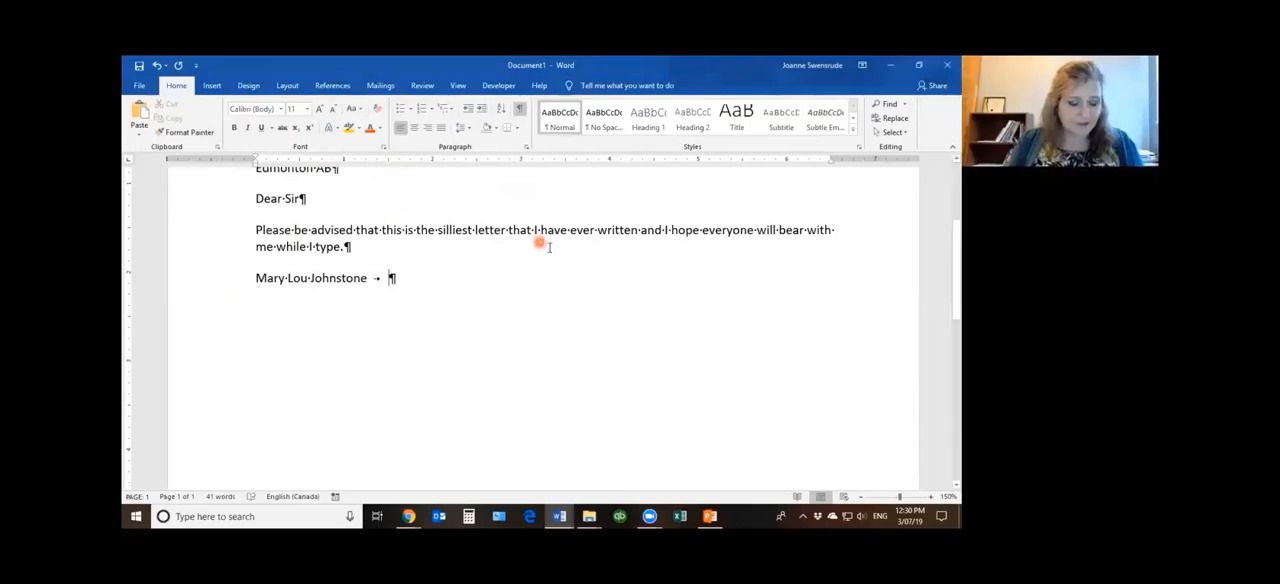
Add tabs after the full name up to the line's far end, enter 100.00, and start a new paragraph
key(Tab)
key(Tab)
key(Tab)
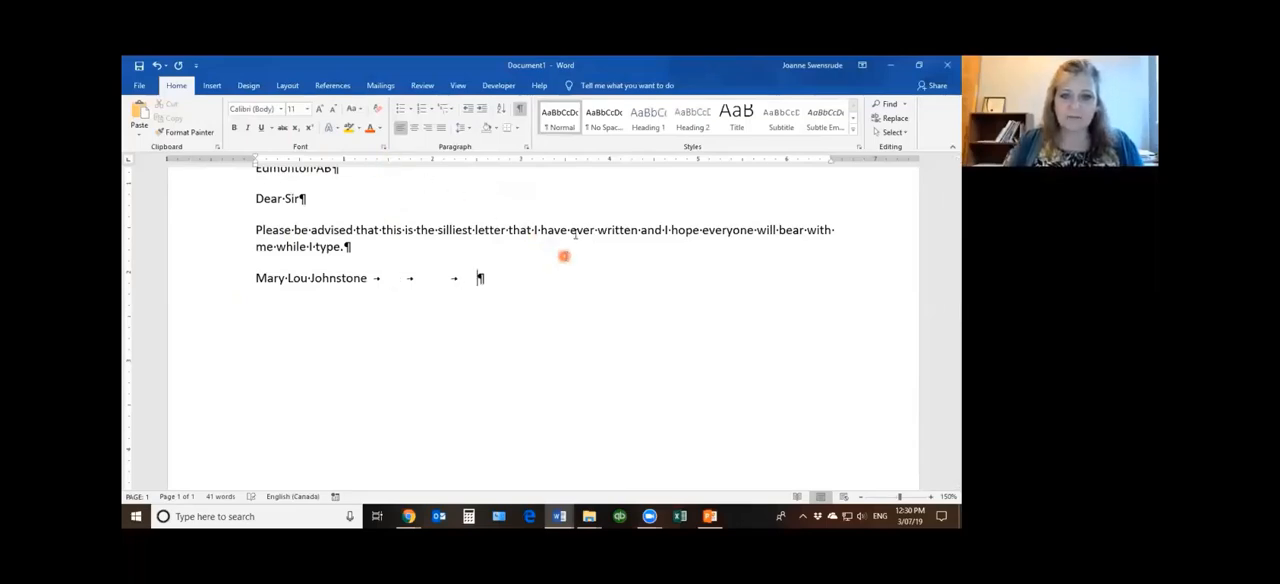
key(Tab)
key(Tab)
key(Tab)
key(Tab)
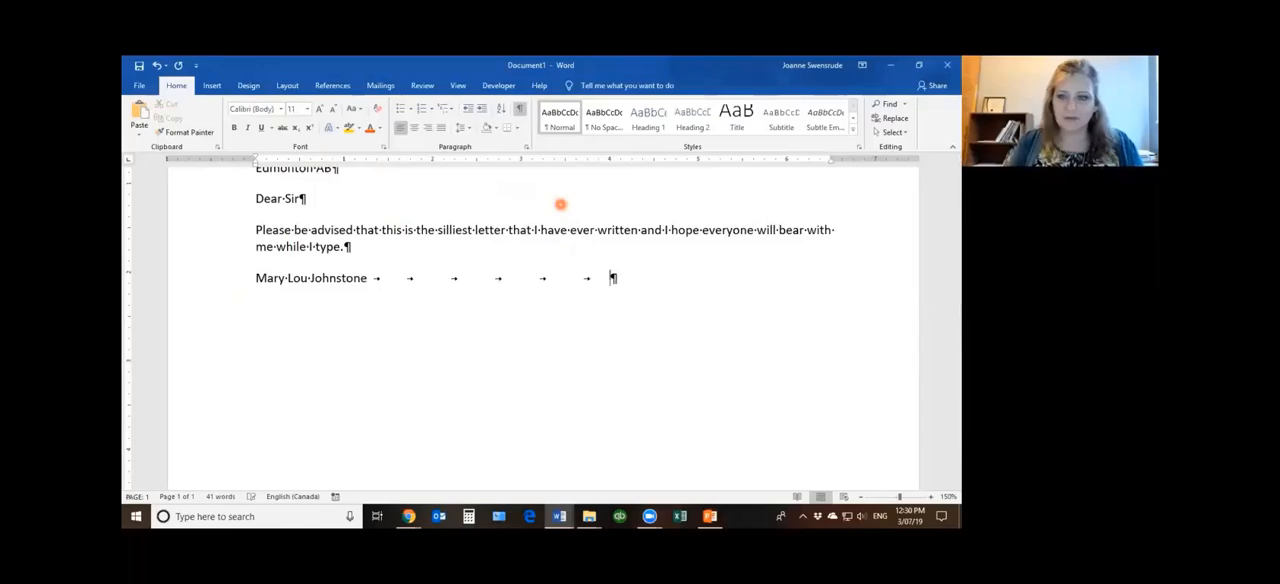
key(Tab)
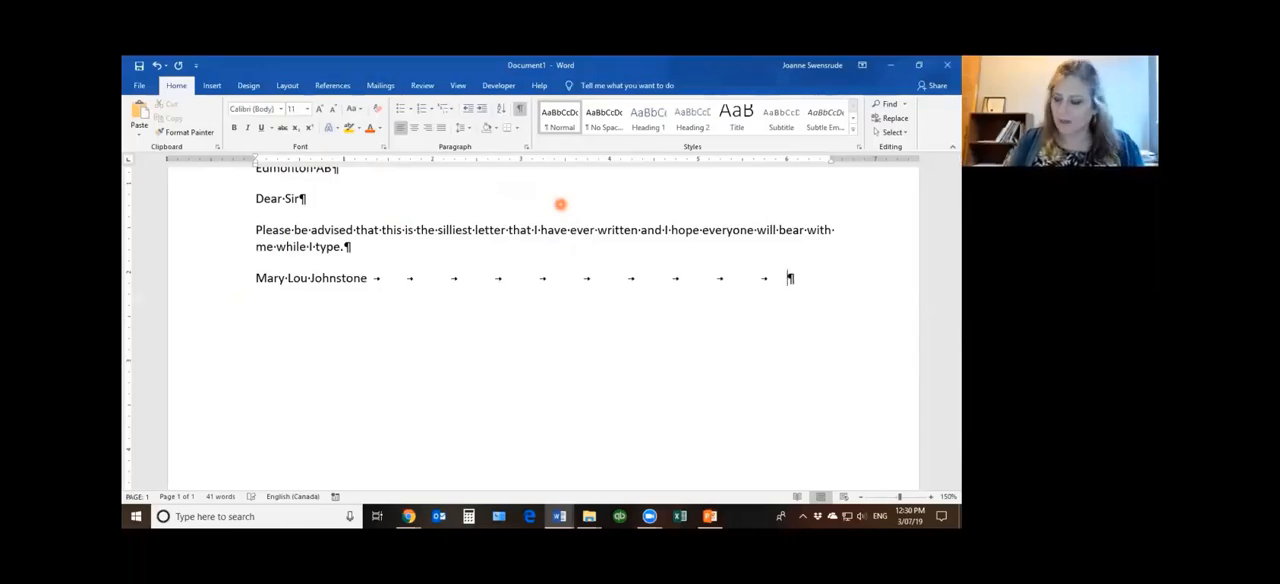
text(5)
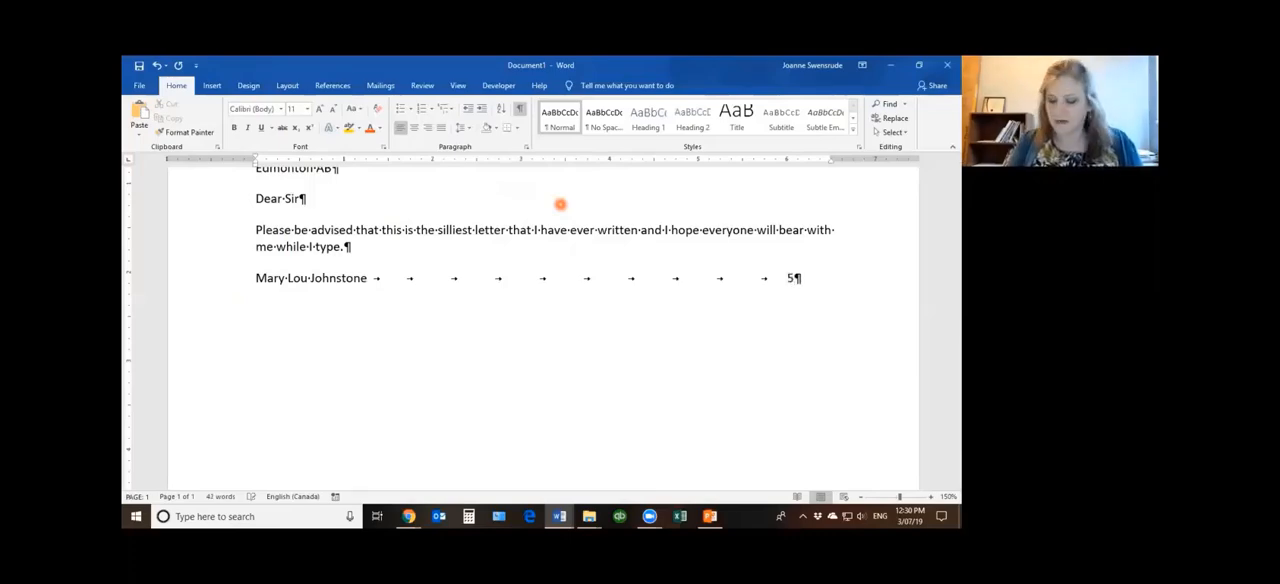
key(BackSpace)
text(100.)
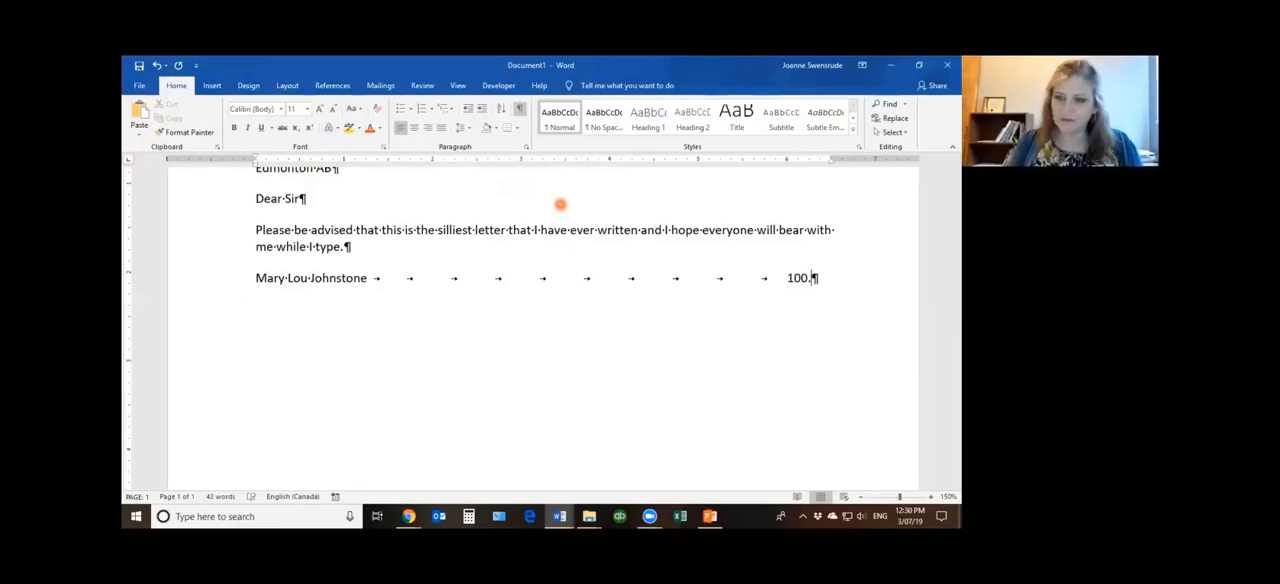
text(00)
key(Return)
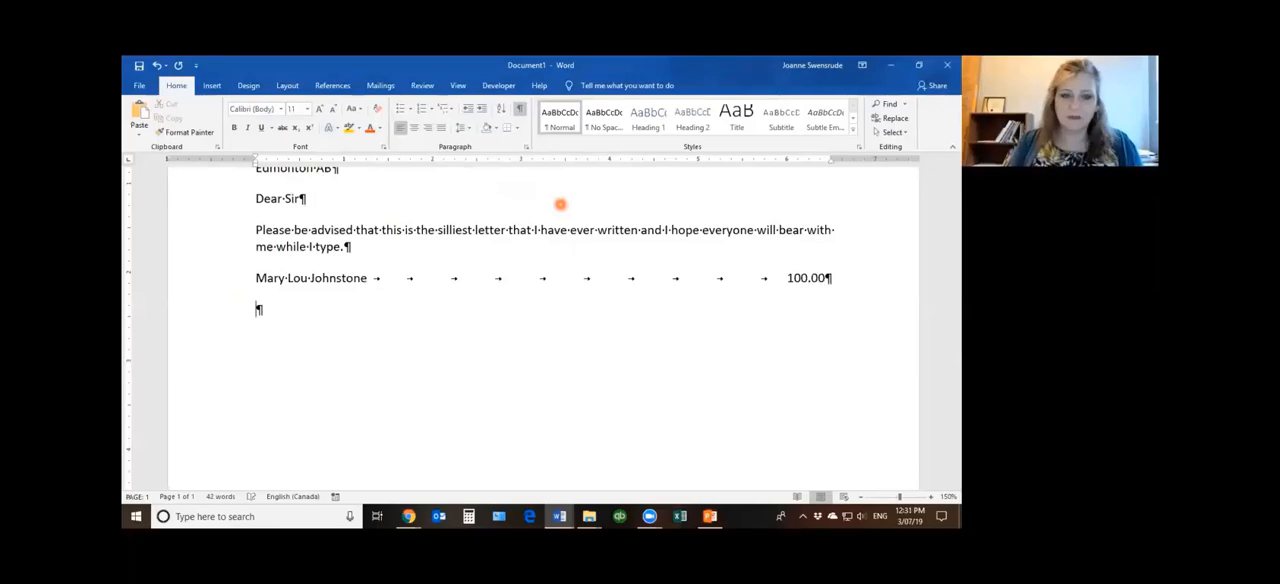
Enter a second person's first name on the new line, with tabs across to the amount 50.00
text(Fred)
key(Tab)
key(Tab)
key(Tab)
key(Tab)
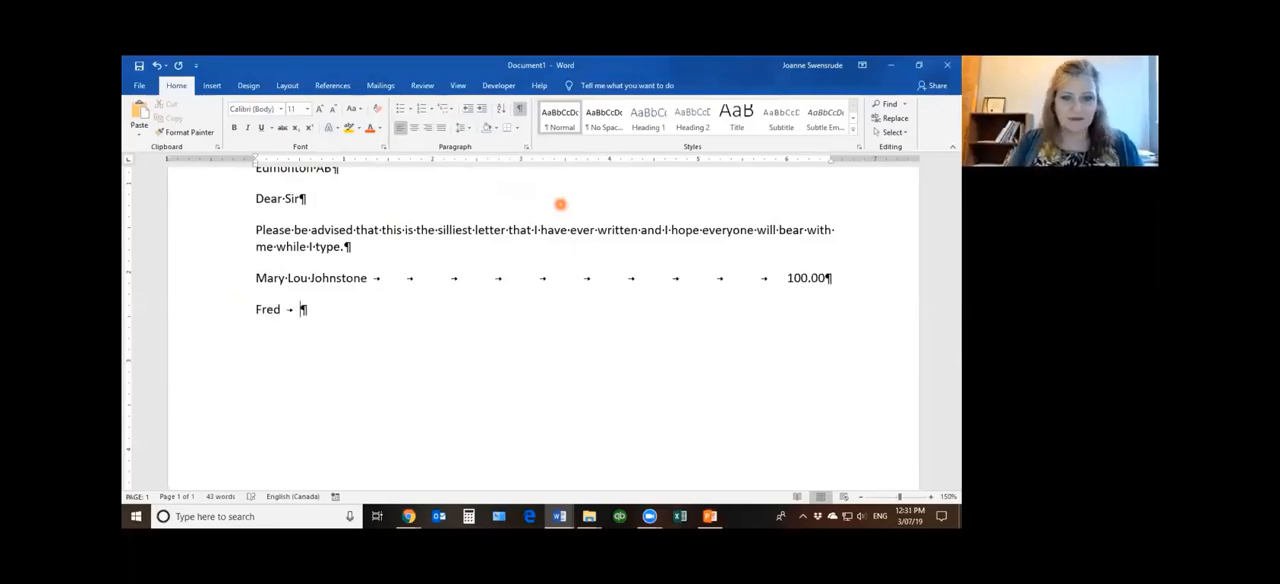
key(Tab)
key(Tab)
key(Tab)
key(Tab)
key(Tab)
key(Tab)
key(Tab)
key(Tab)
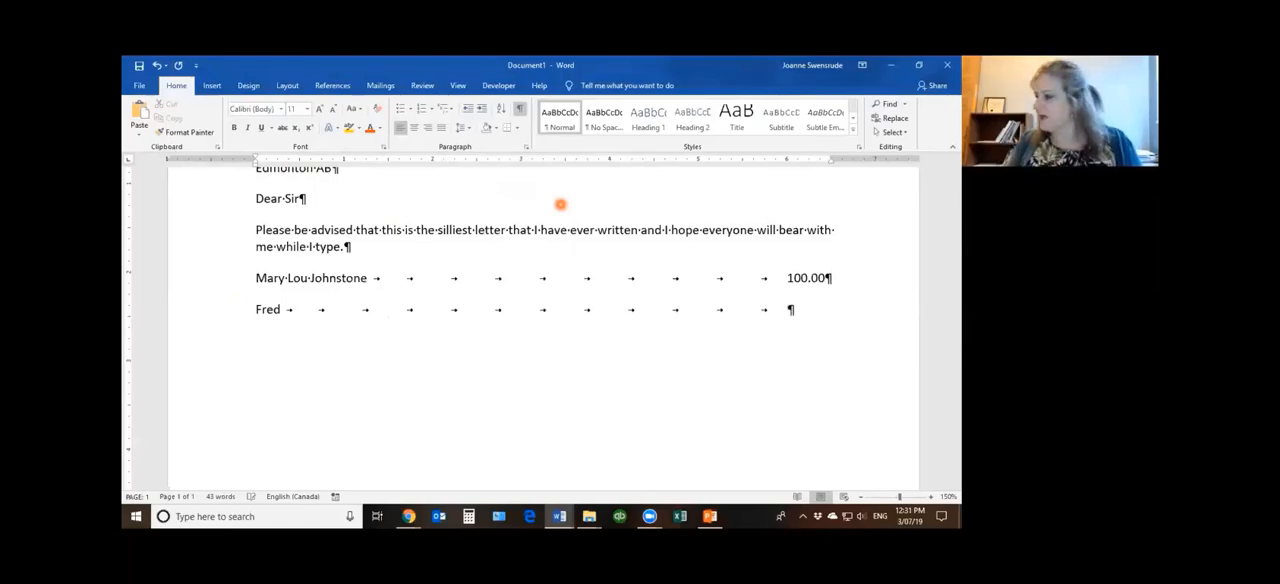
text(50.)
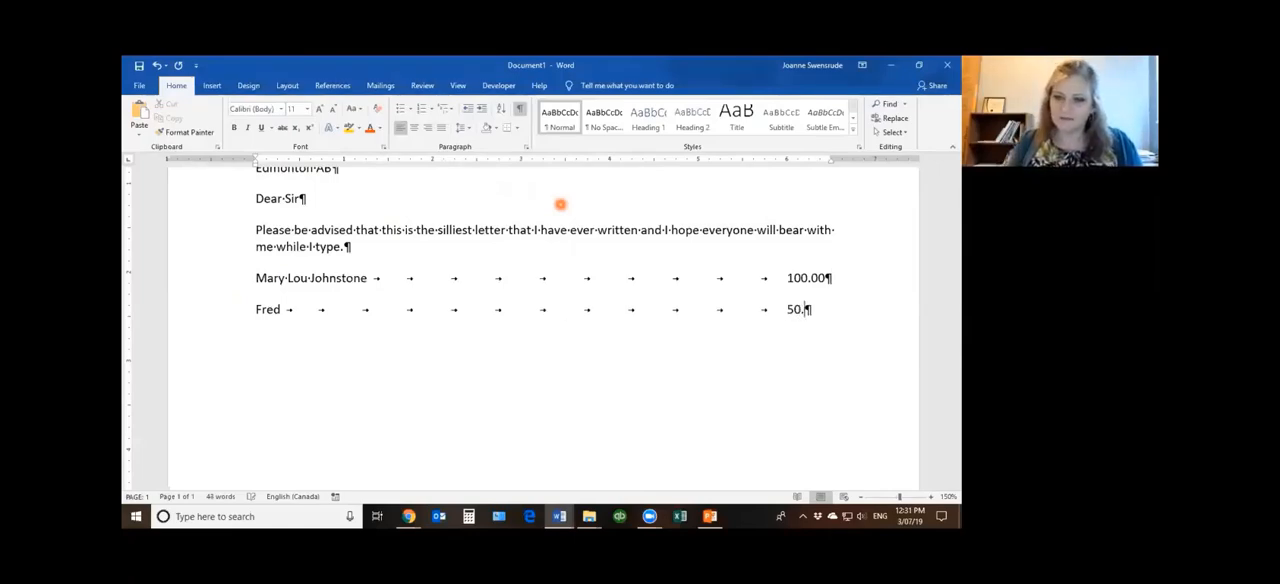
text(00)
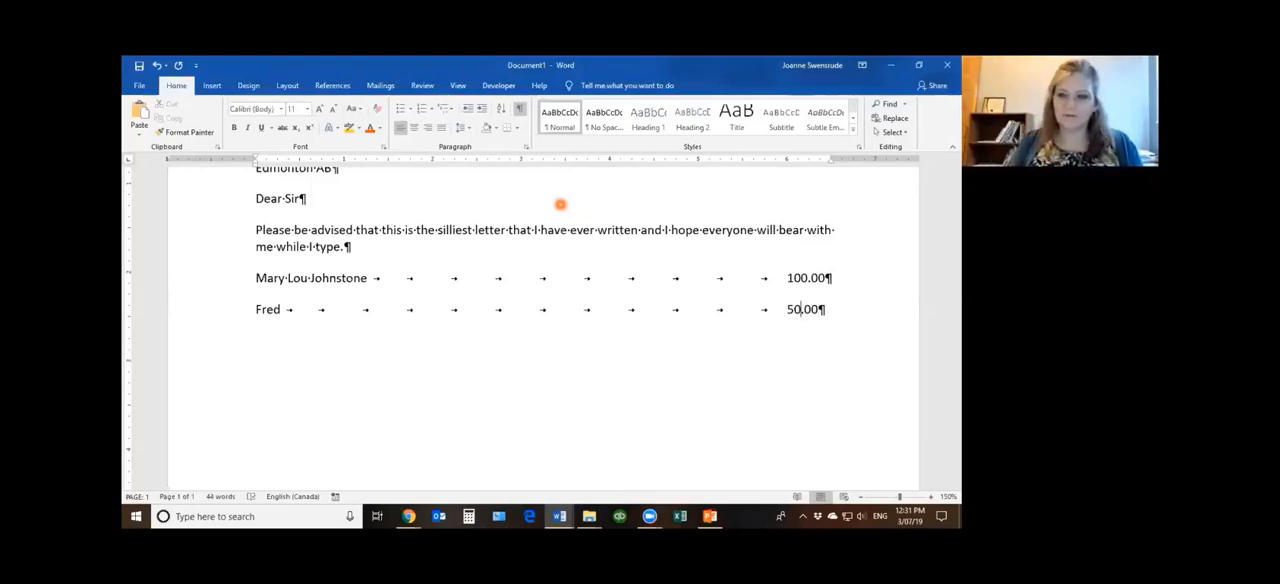
Try an extra tab before 50.00, and replace it with two spaces to line the amount up with 100.00
key(Tab)
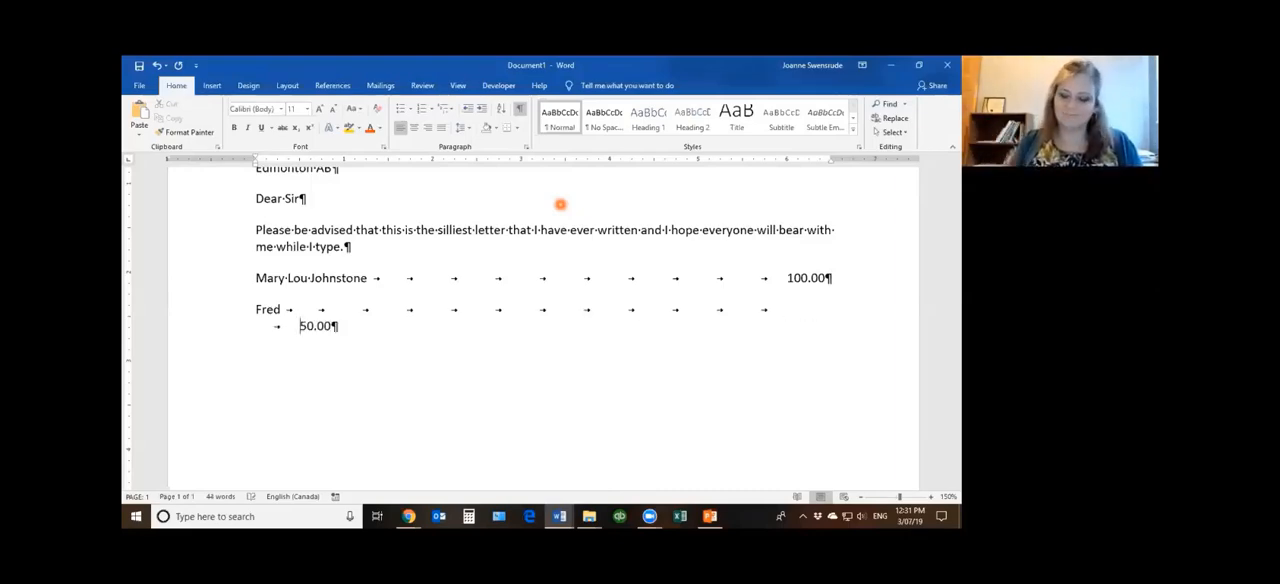
key(BackSpace)
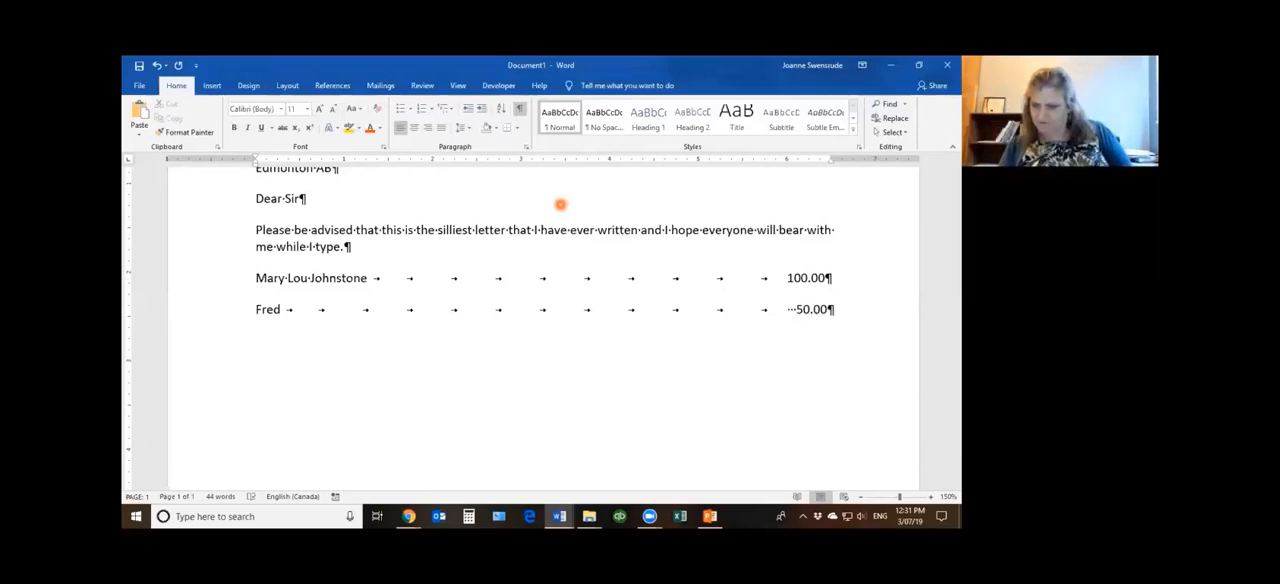
key(BackSpace)
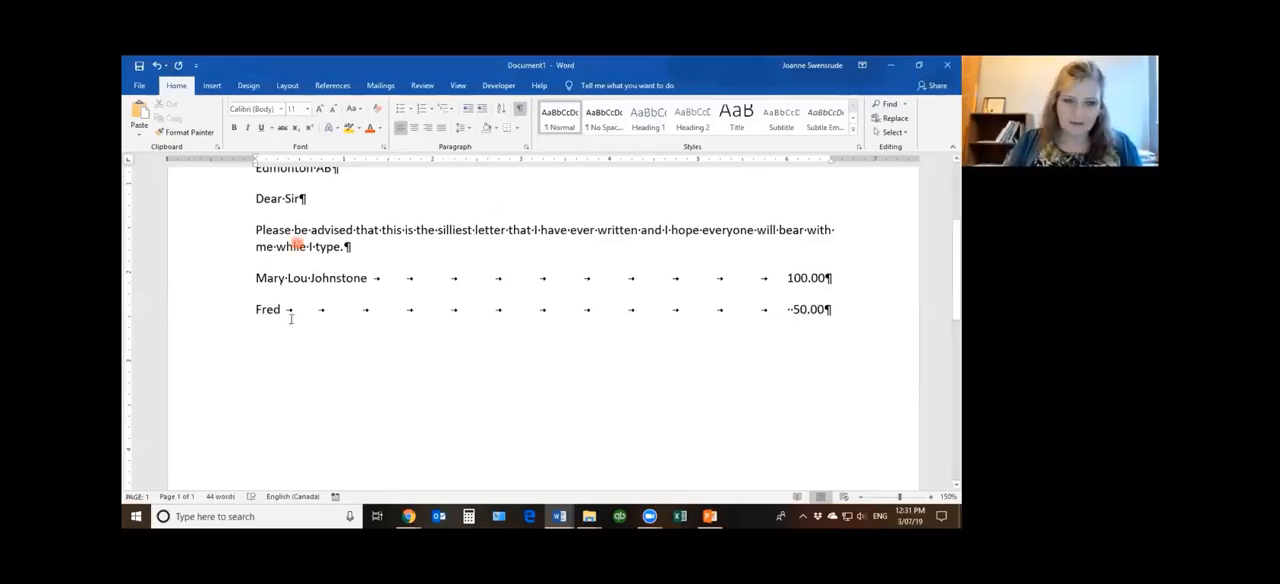
Delete the middle name from the 100.00 line and place the cursor before that amount
double_click(298, 282)
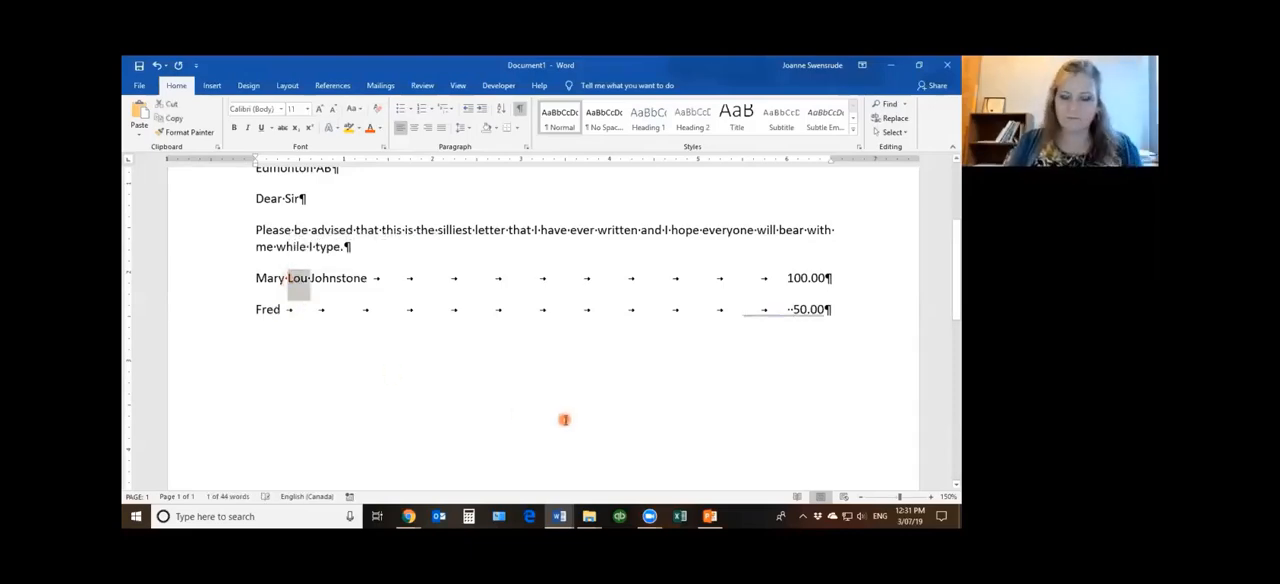
key(Delete)
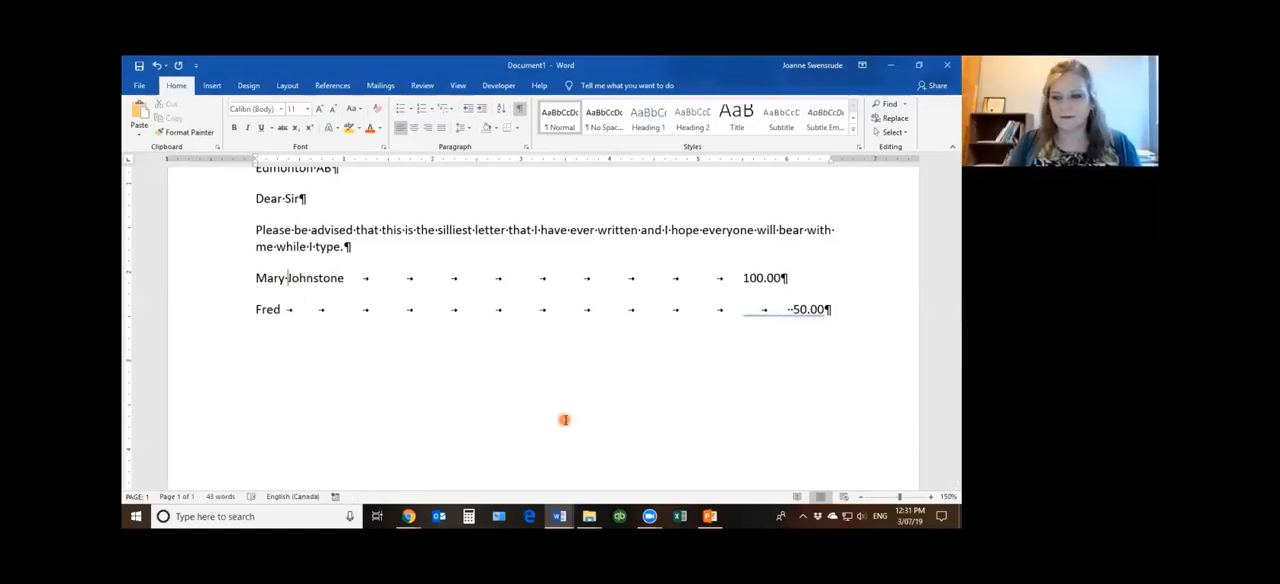
click(722, 278)
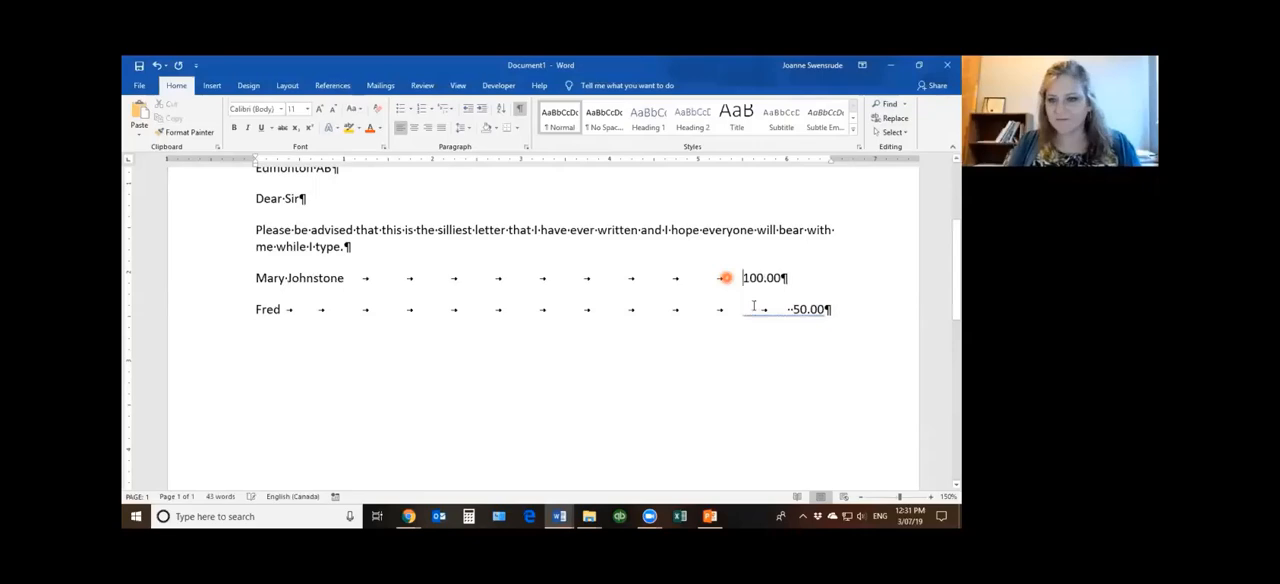
Add the second person's last name after the first name on the 50.00 line
click(283, 306)
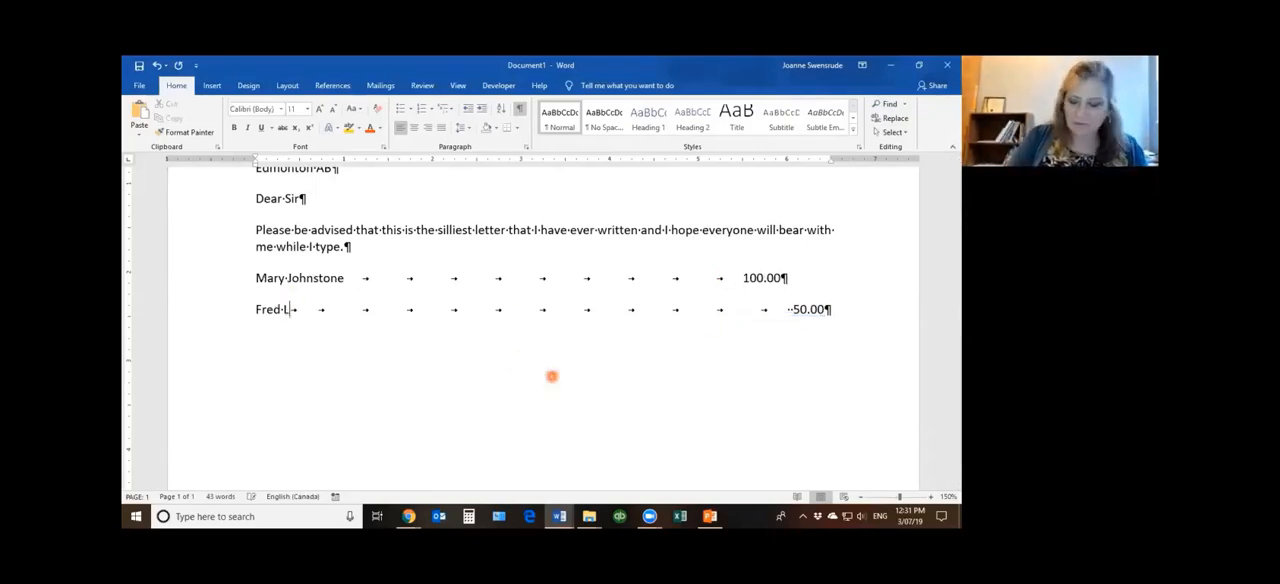
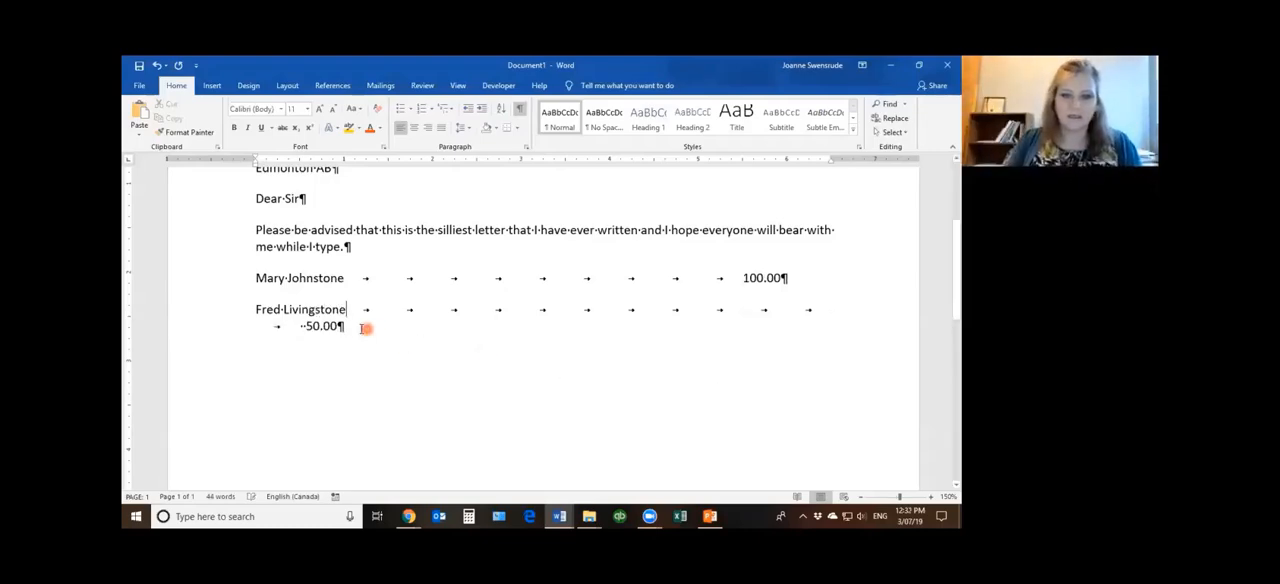
Delete the surplus tabs, the old amount and the entire second person's line, and re-enter 100.00 after the first person's name
drag(352, 326, 392, 282)
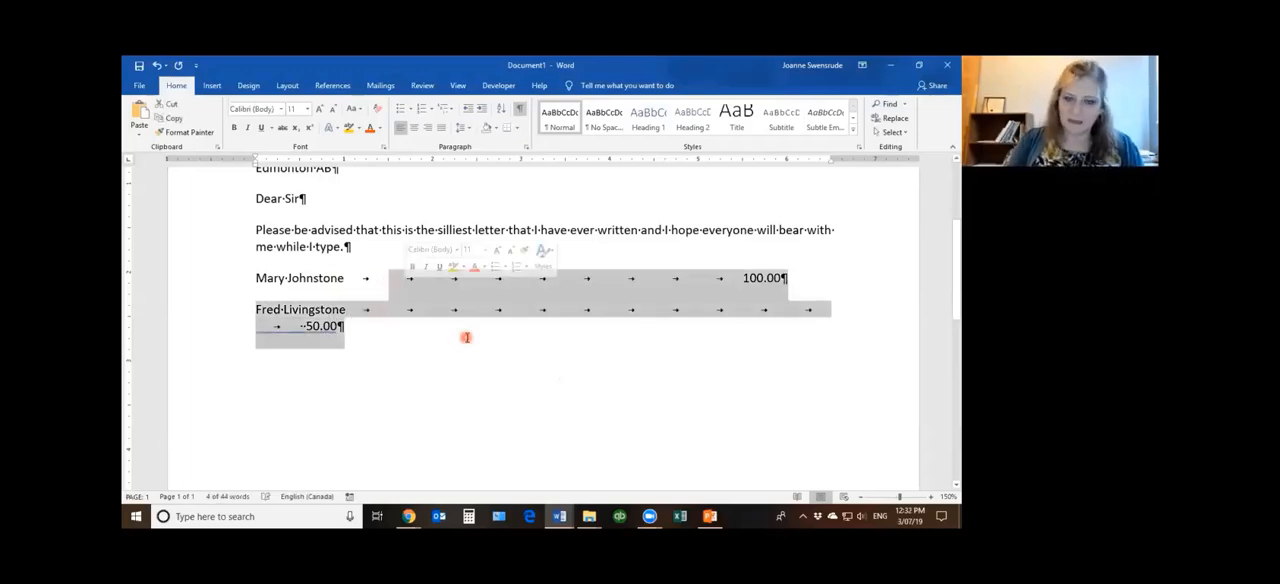
key(Delete)
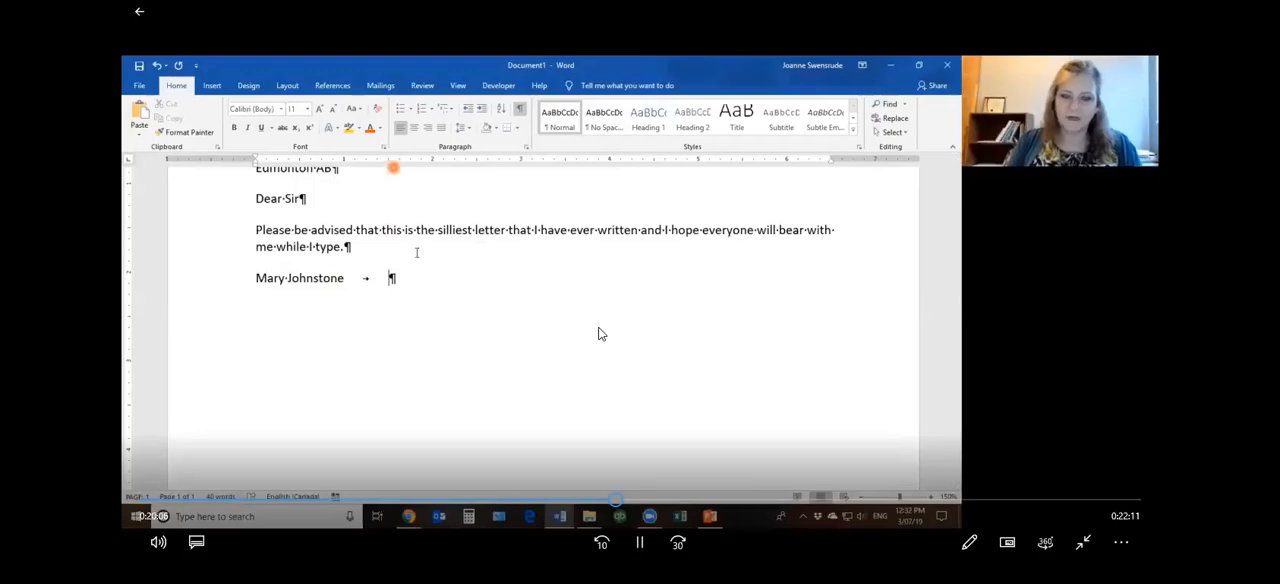
text(5)
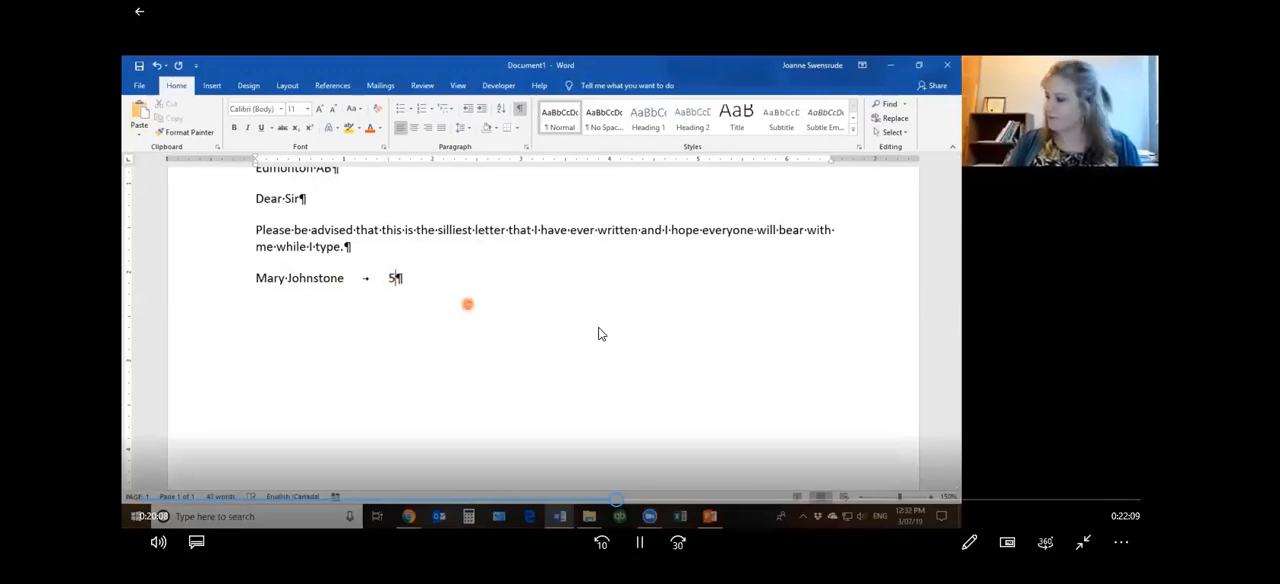
key(BackSpace)
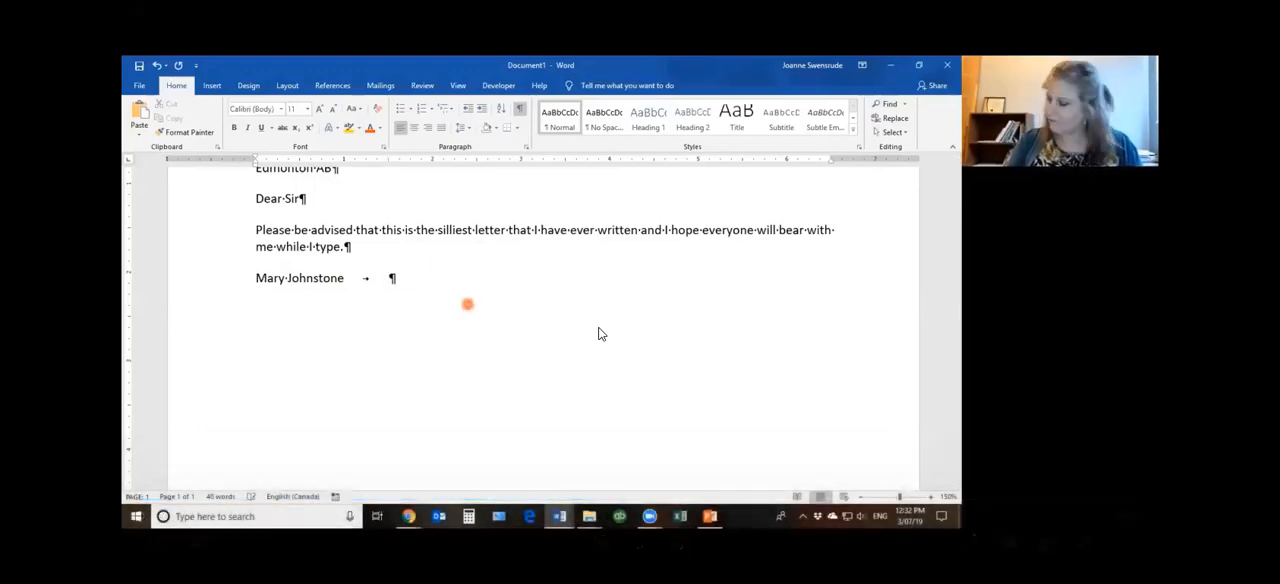
text(100.00)
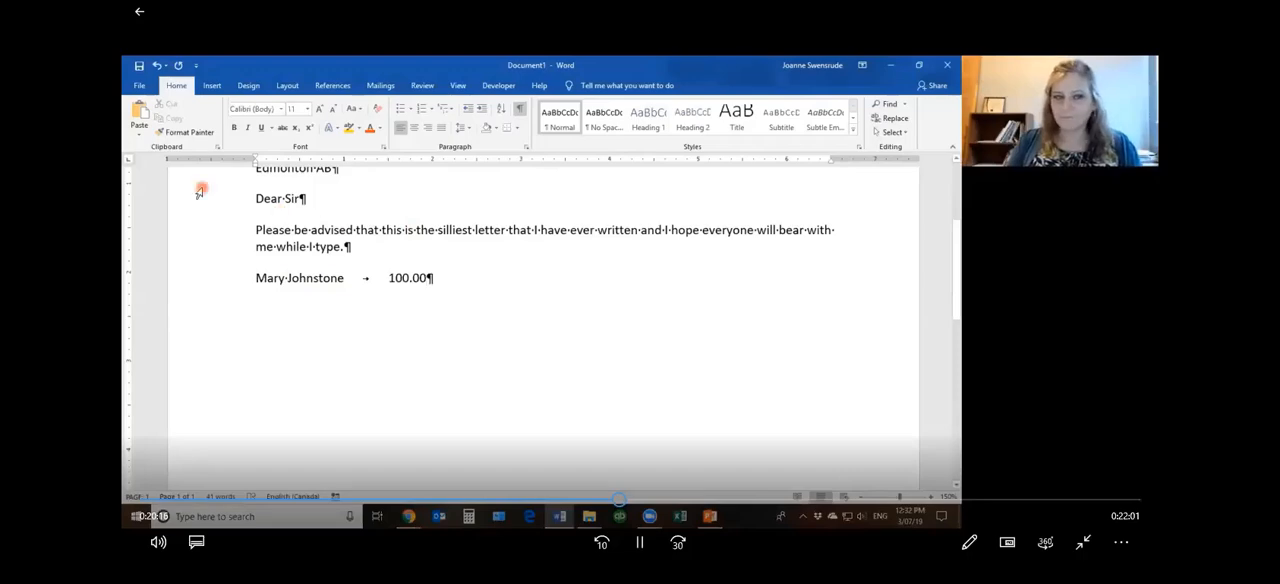
Set a left tab stop at 5 inches for the 100.00 line and delete the extra tab before the amount
click(226, 283)
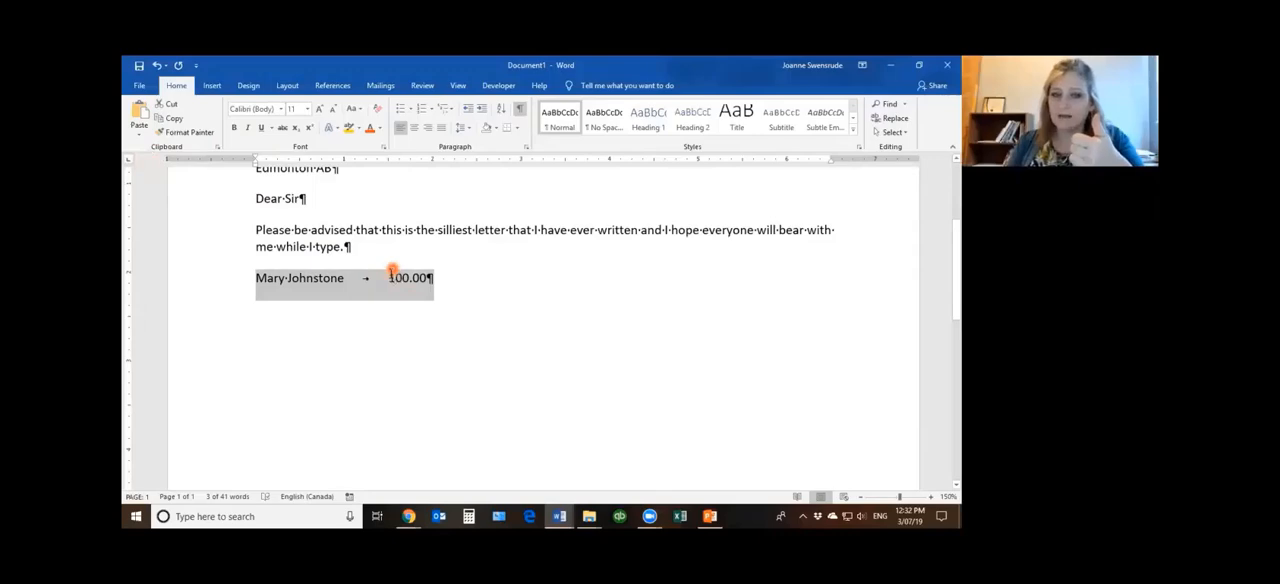
click(698, 161)
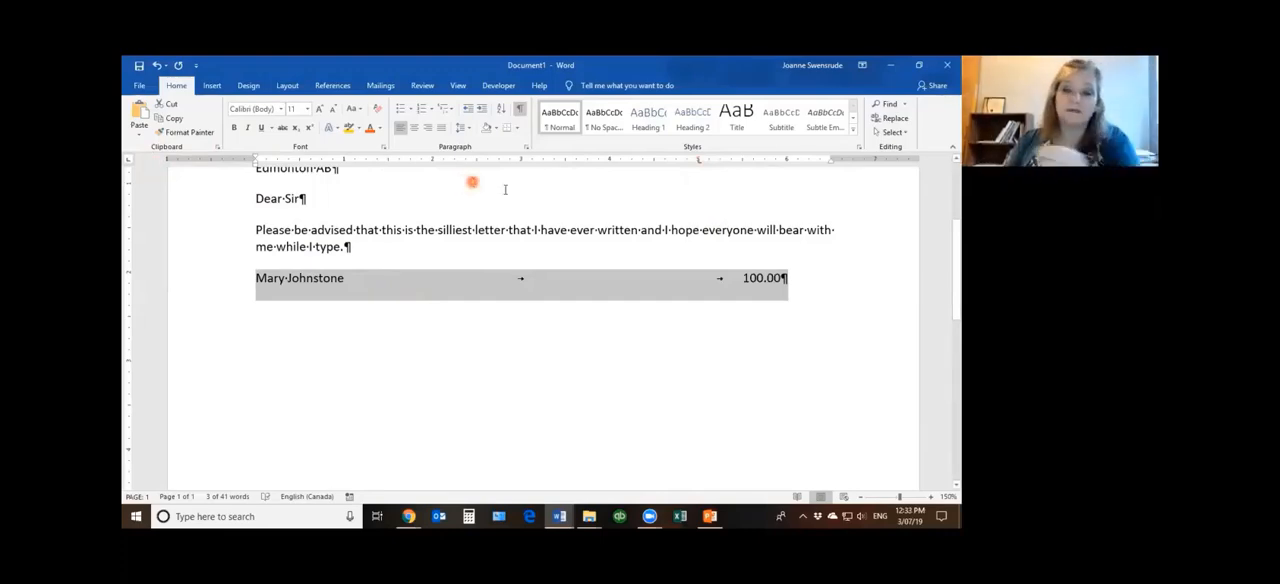
click(620, 289)
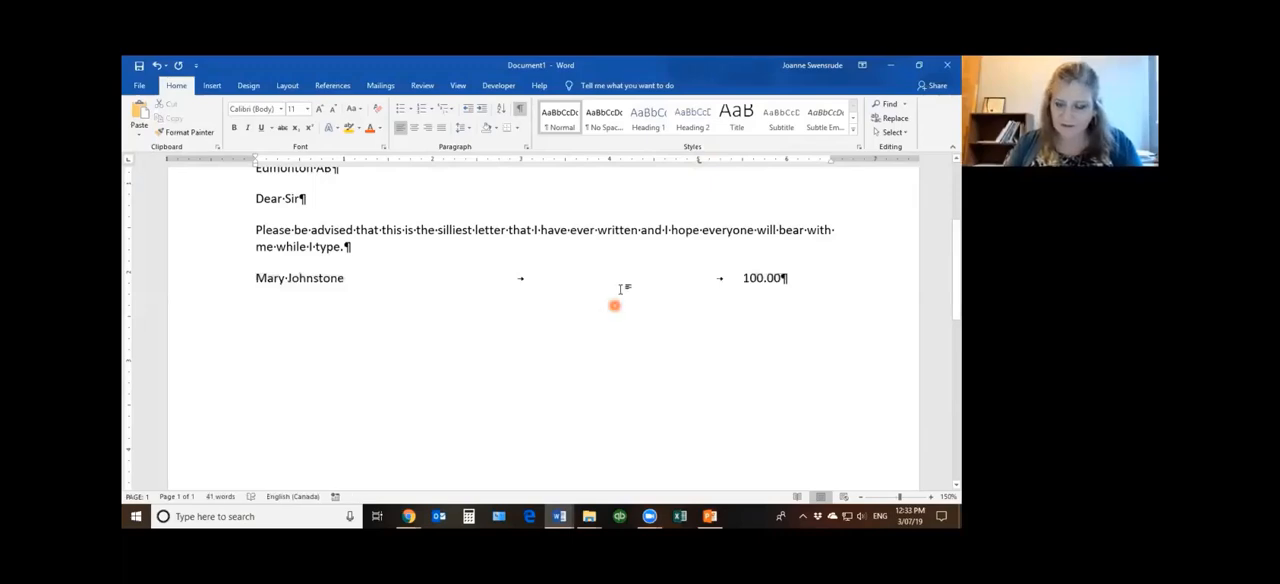
key(Delete)
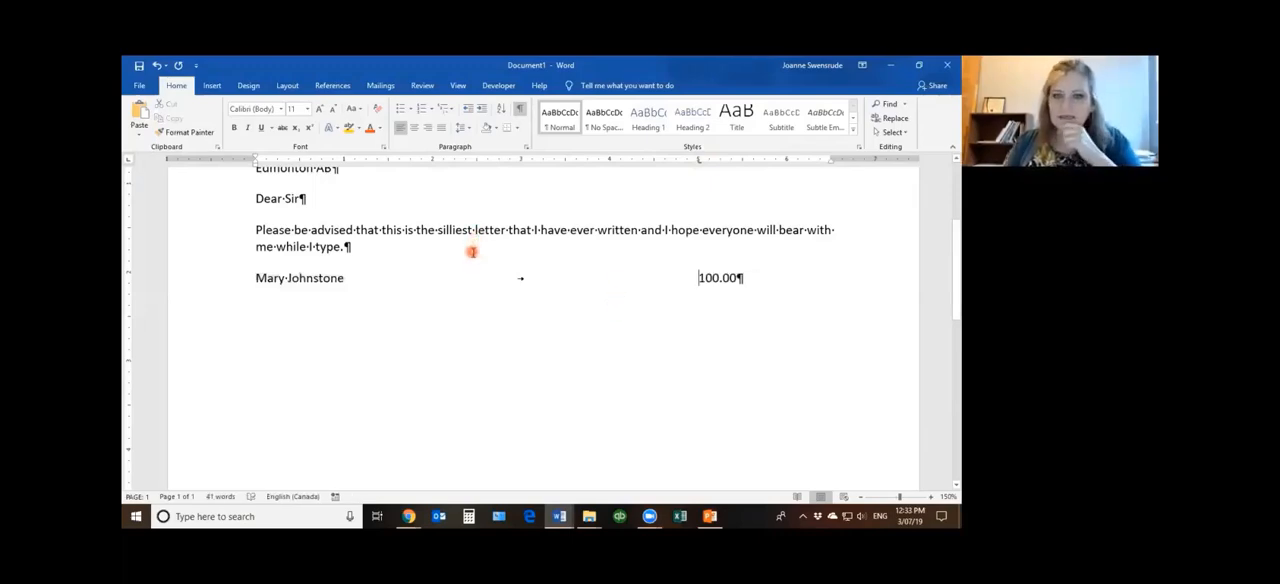
Replace the left tab stop on the 100.00 line with a centre tab stop at 5 inches
click(699, 163)
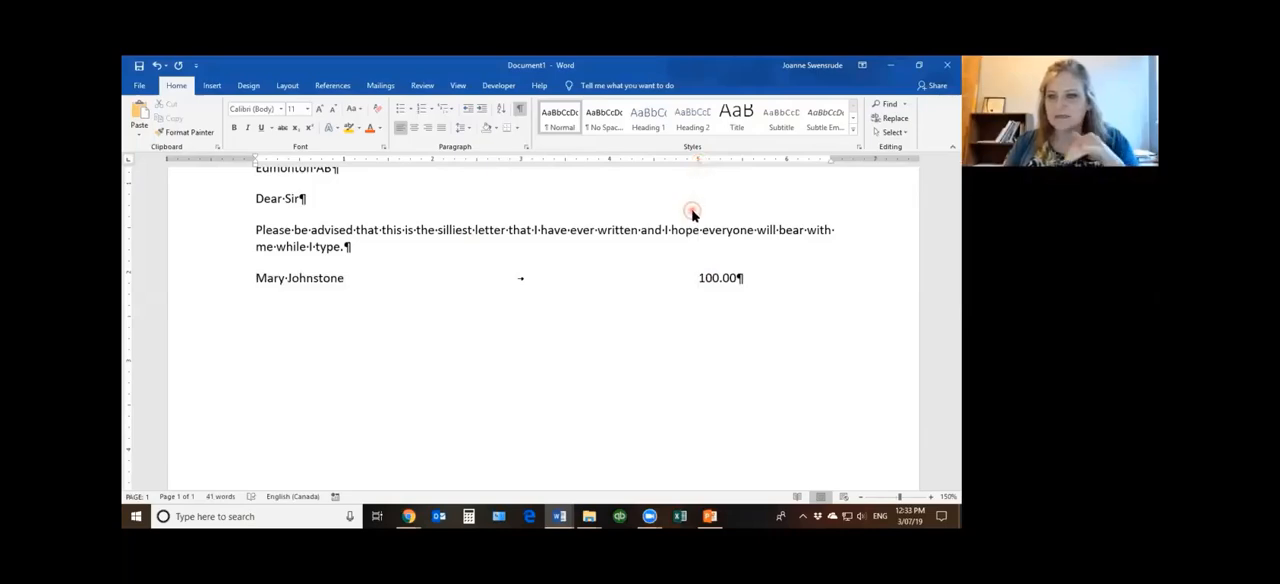
drag(692, 213, 692, 213)
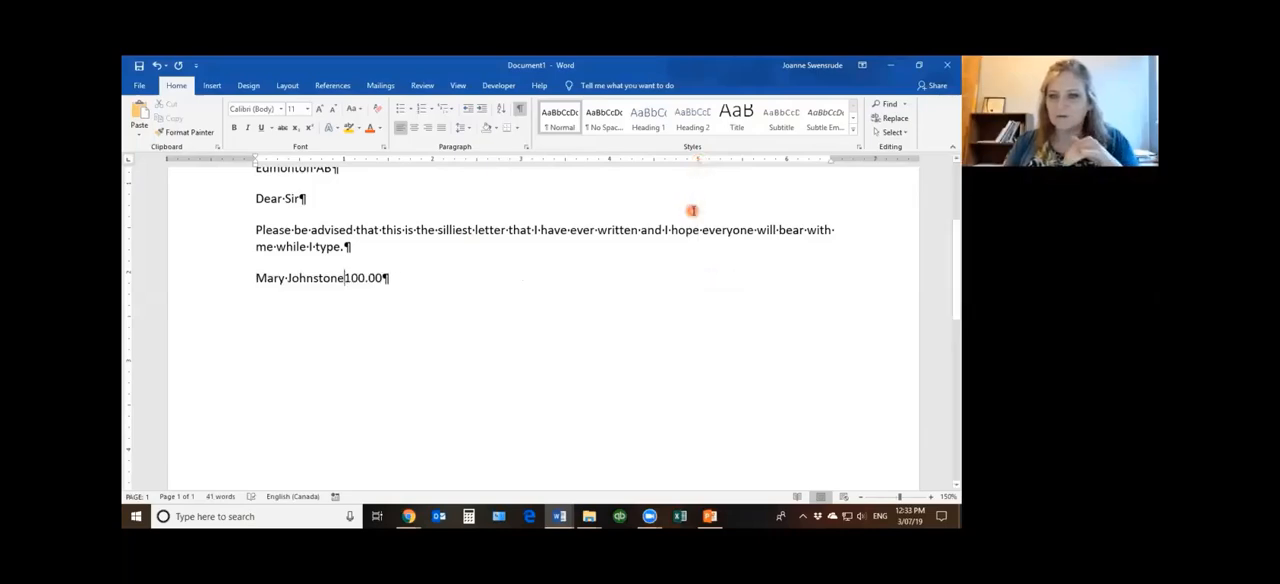
click(344, 278)
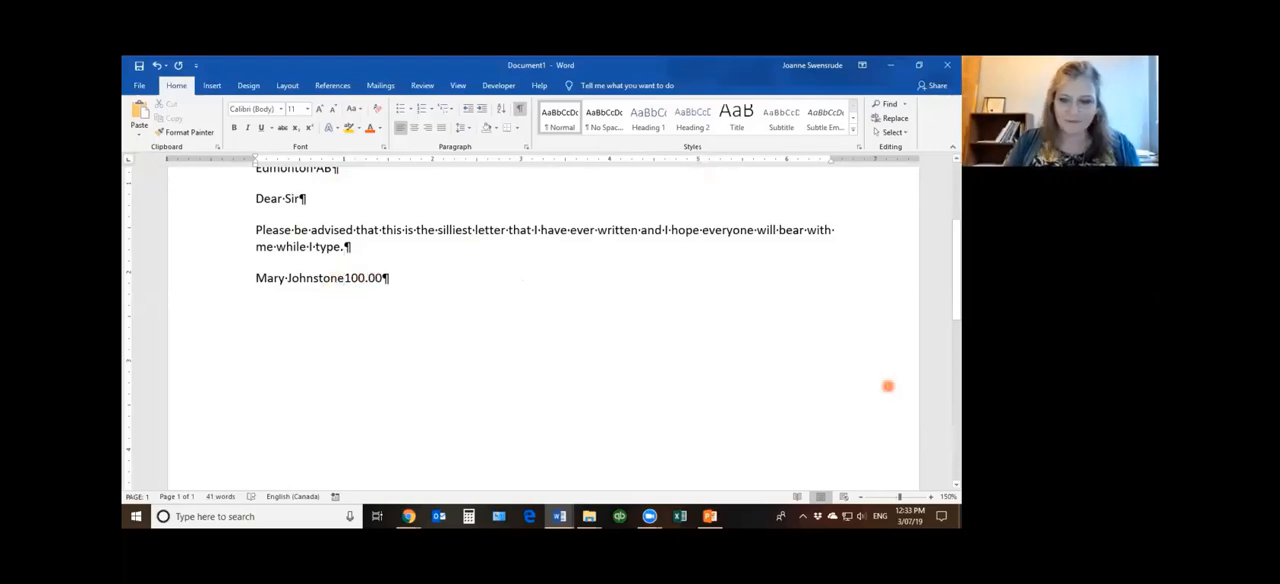
click(930, 497)
click(930, 497)
click(930, 497)
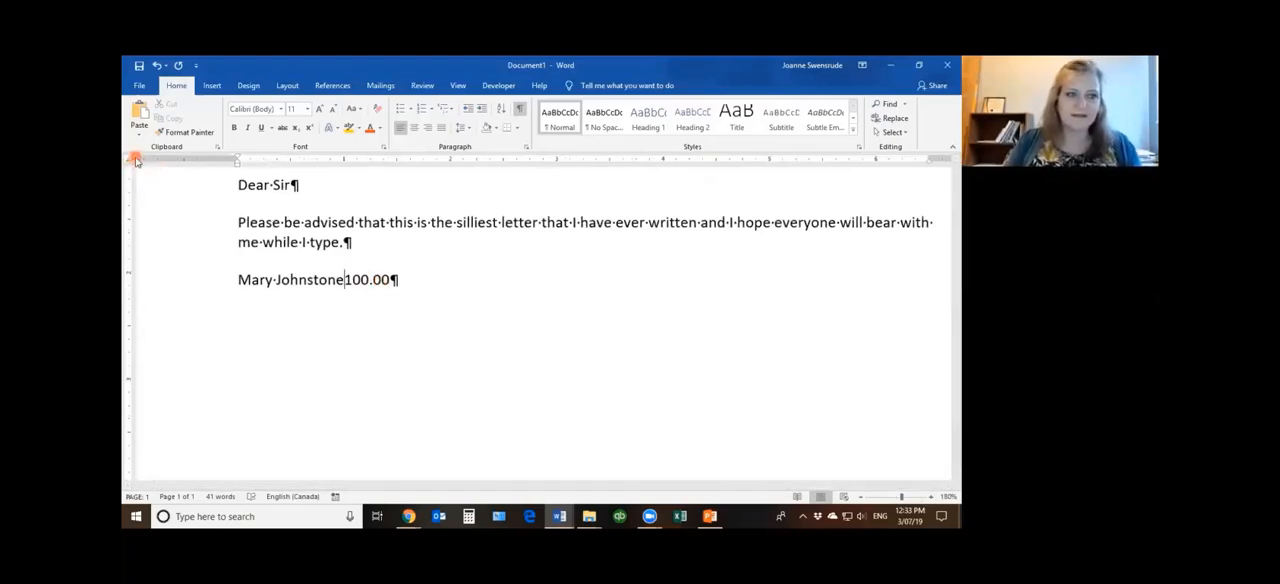
click(770, 160)
key(Tab)
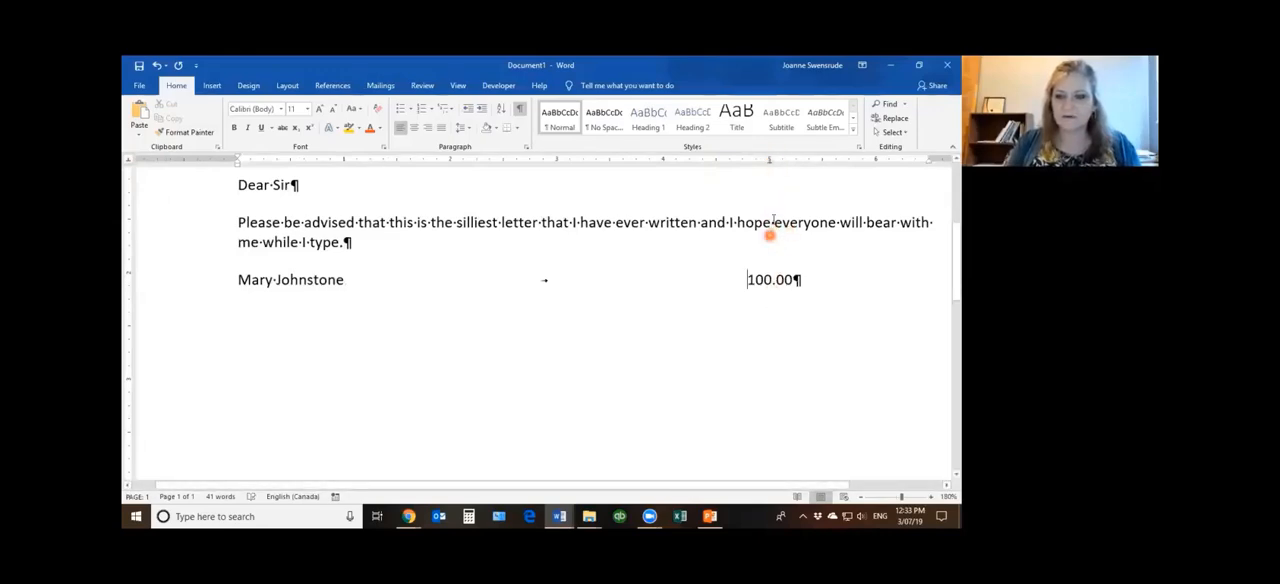
Add a new line below 100.00 with the second person's first name, one tab and the amount 1000000000.00
click(850, 293)
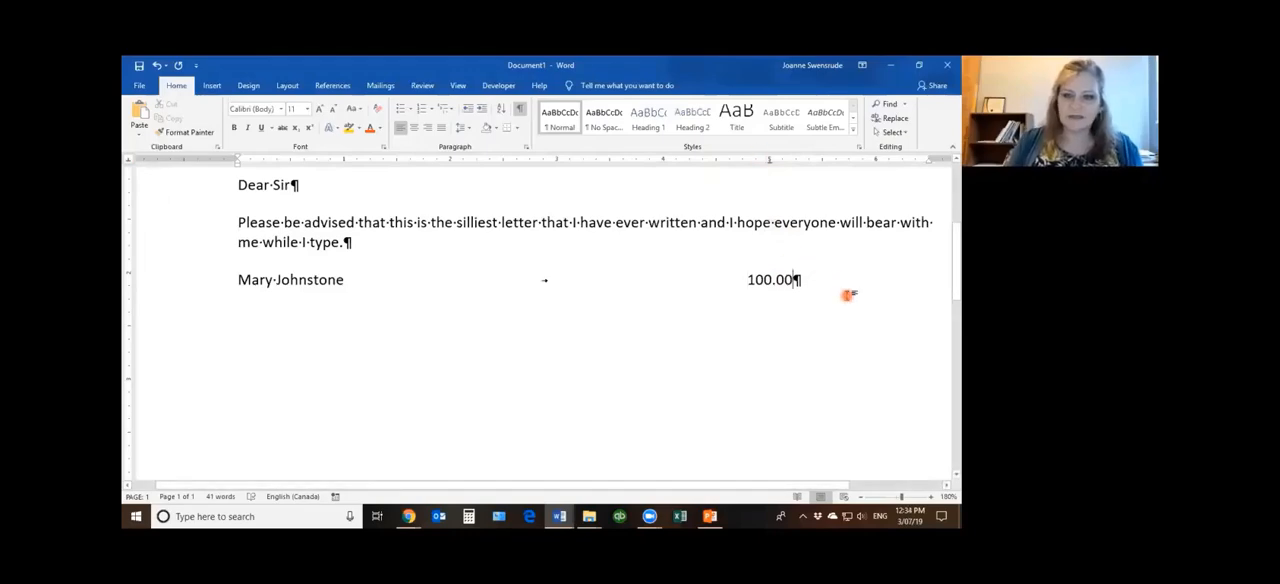
key(Return)
text(Fred)
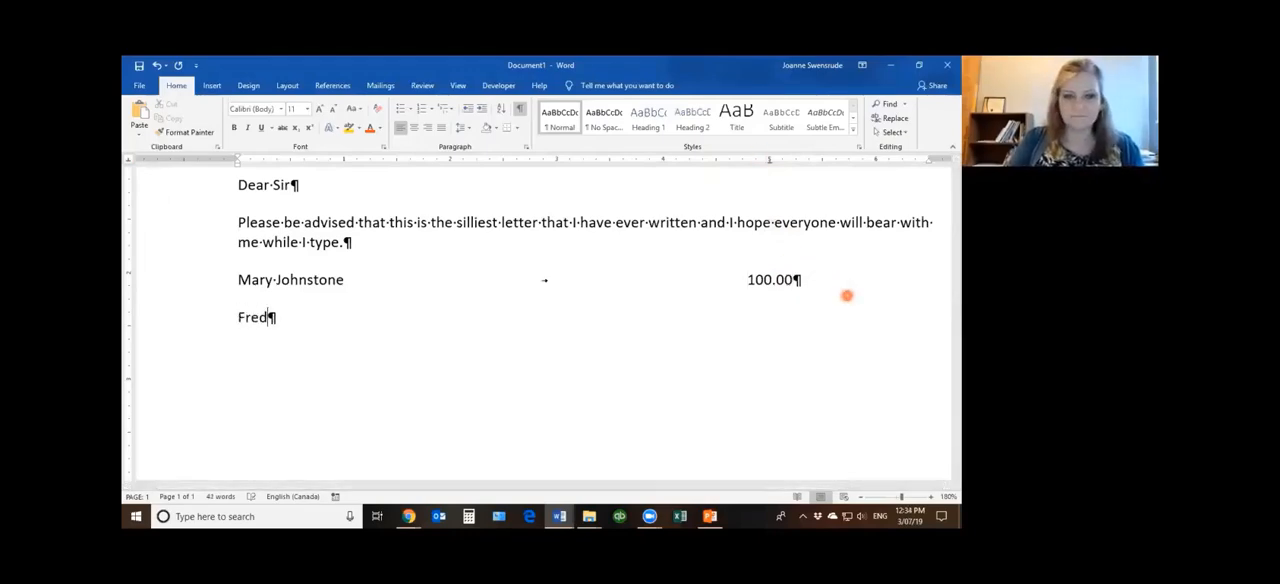
key(Tab)
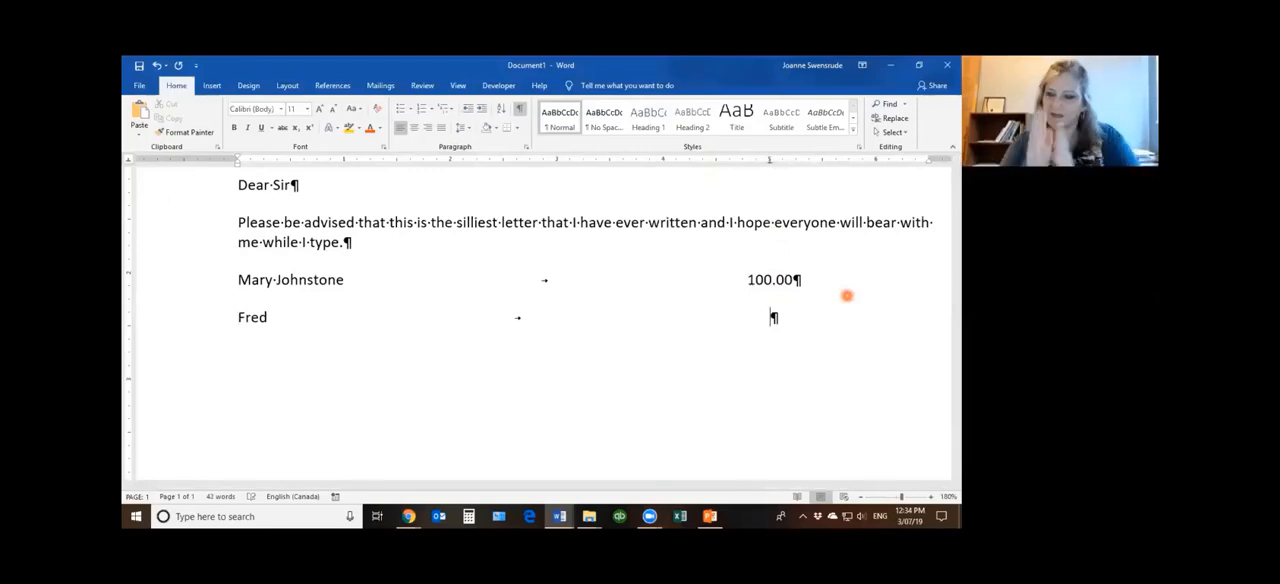
text(1)
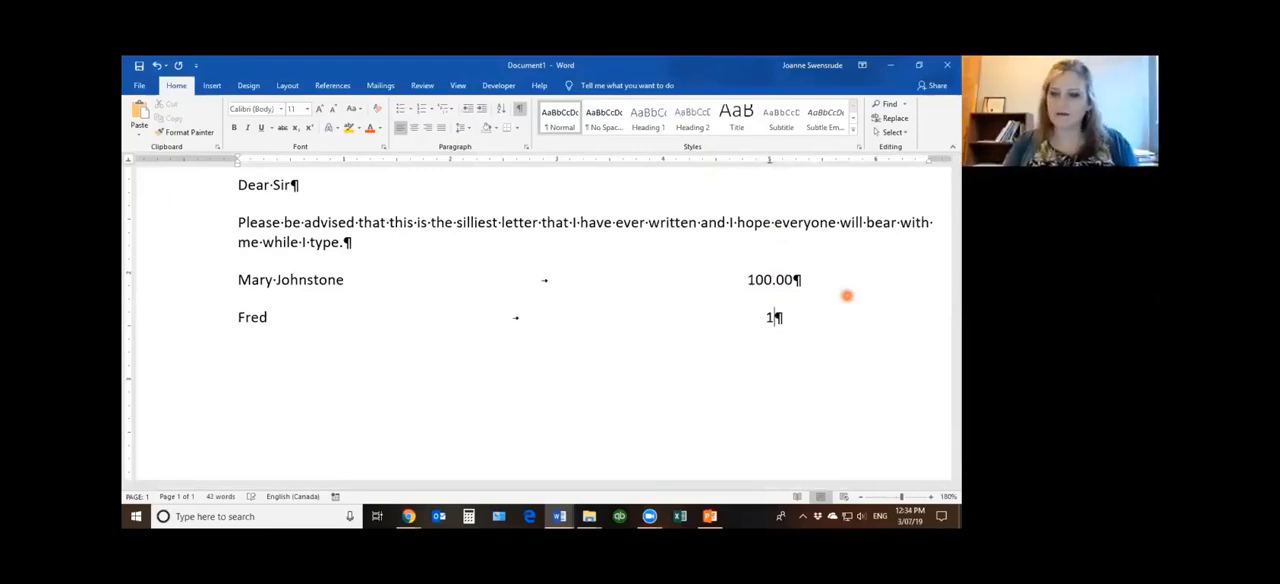
text(0000000000000)
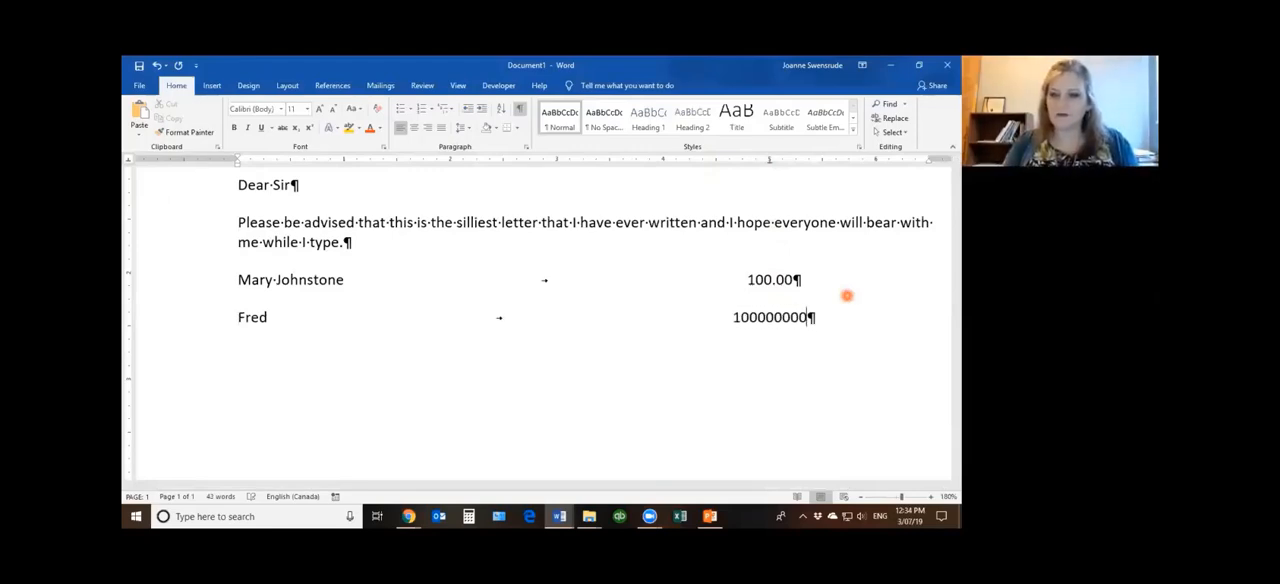
text(.00)
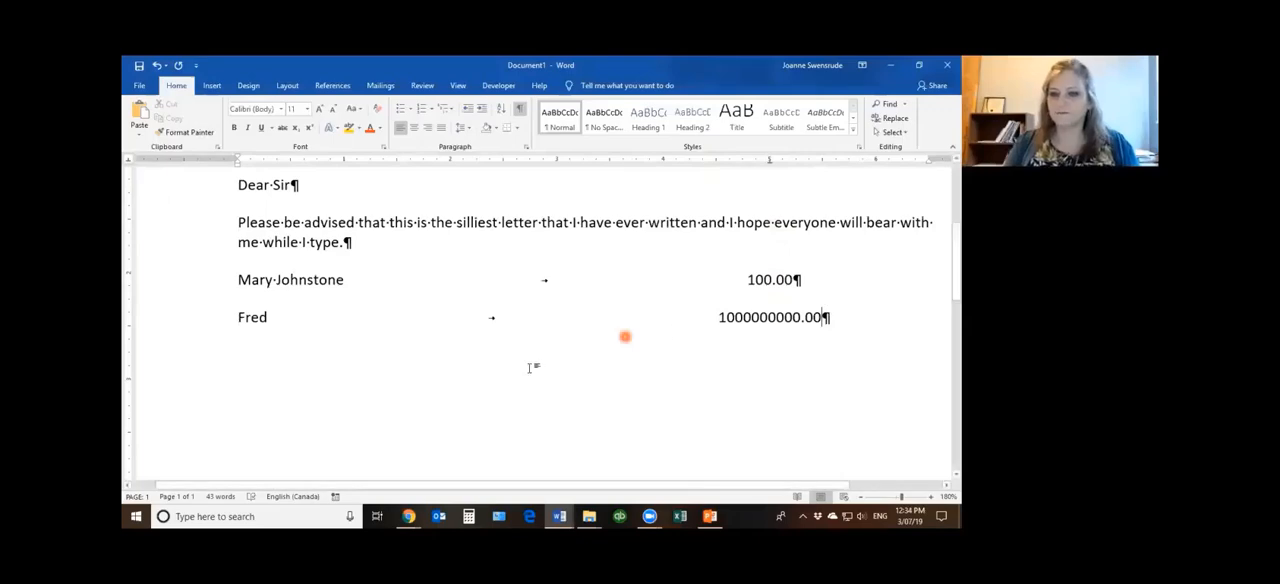
Replace the centre tab stop on both amount lines with a right tab stop at 6 inches
click(187, 280)
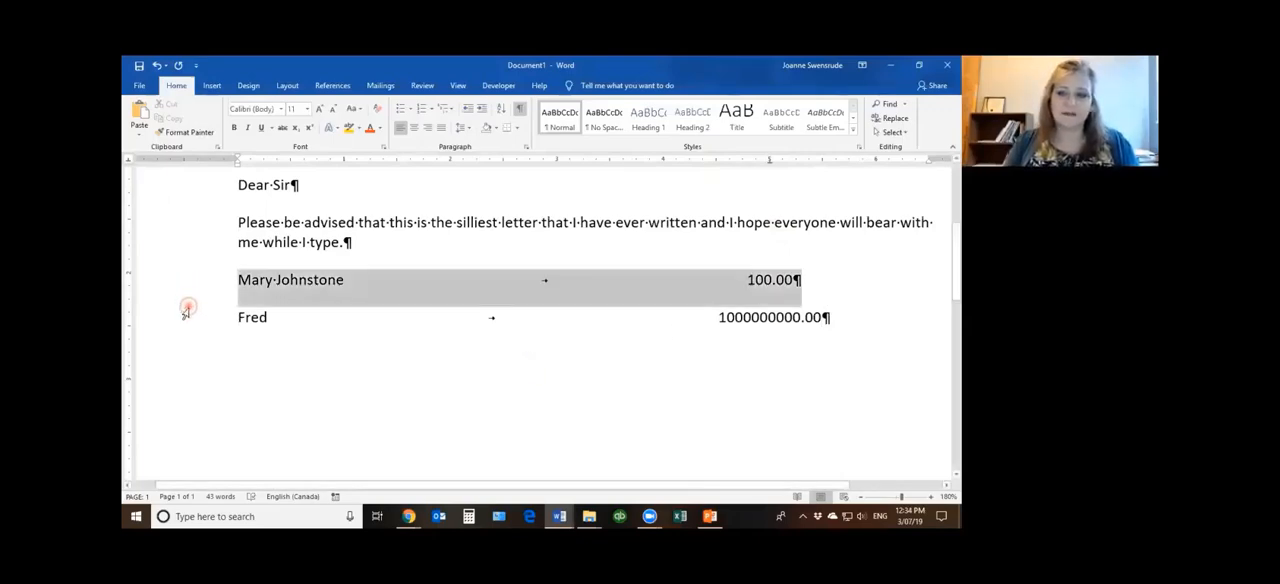
shift+click(187, 310)
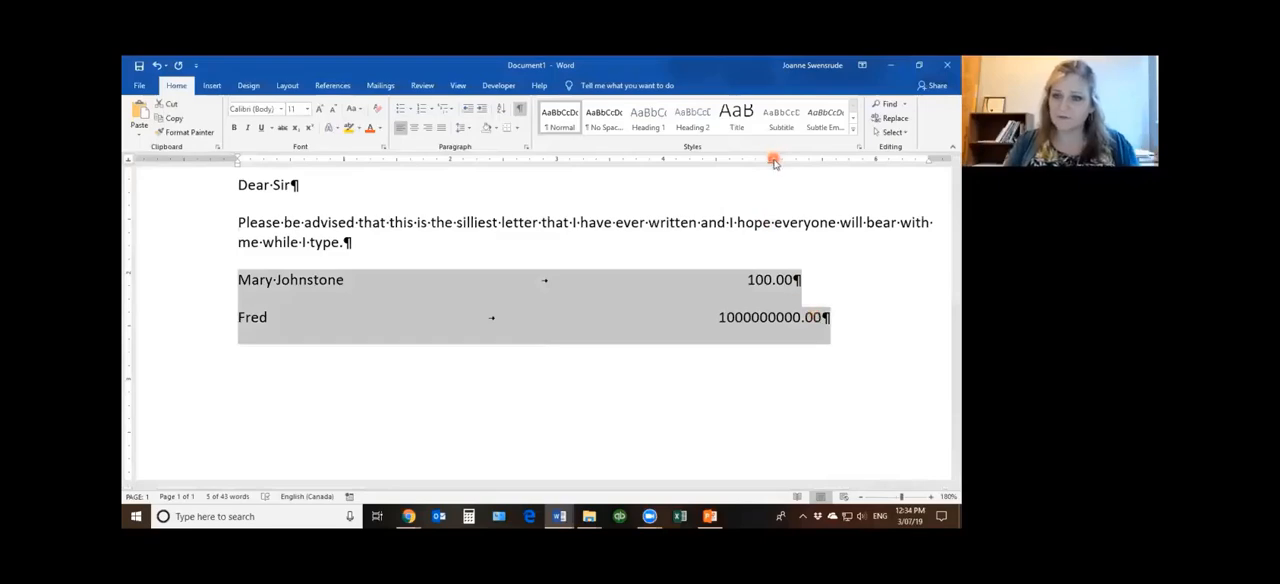
drag(770, 160, 766, 206)
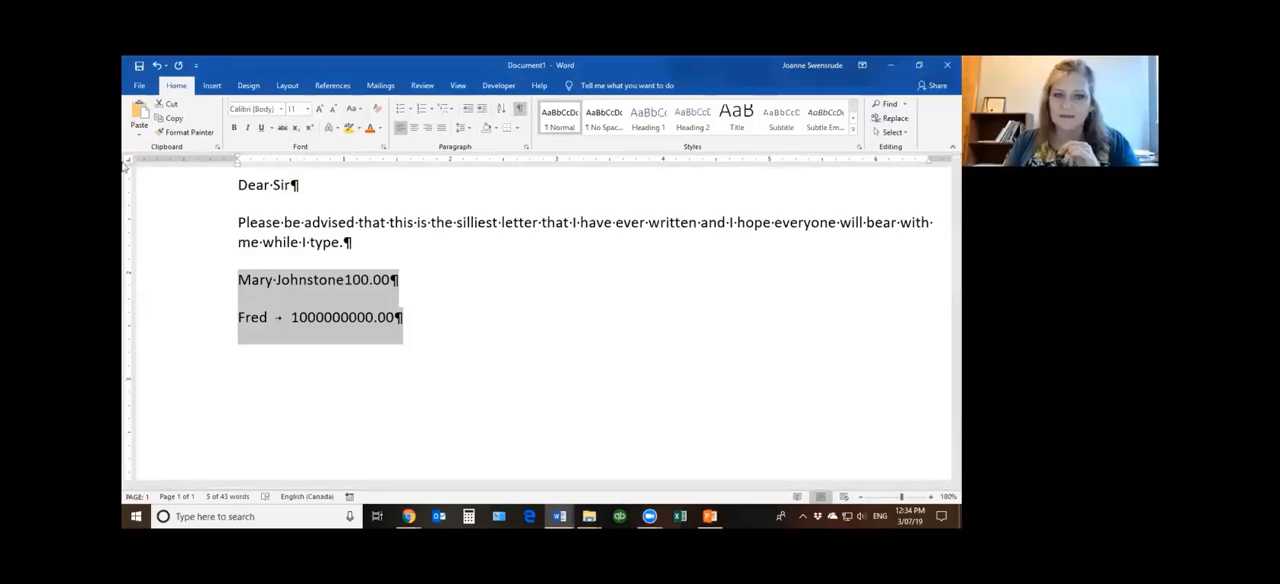
click(875, 160)
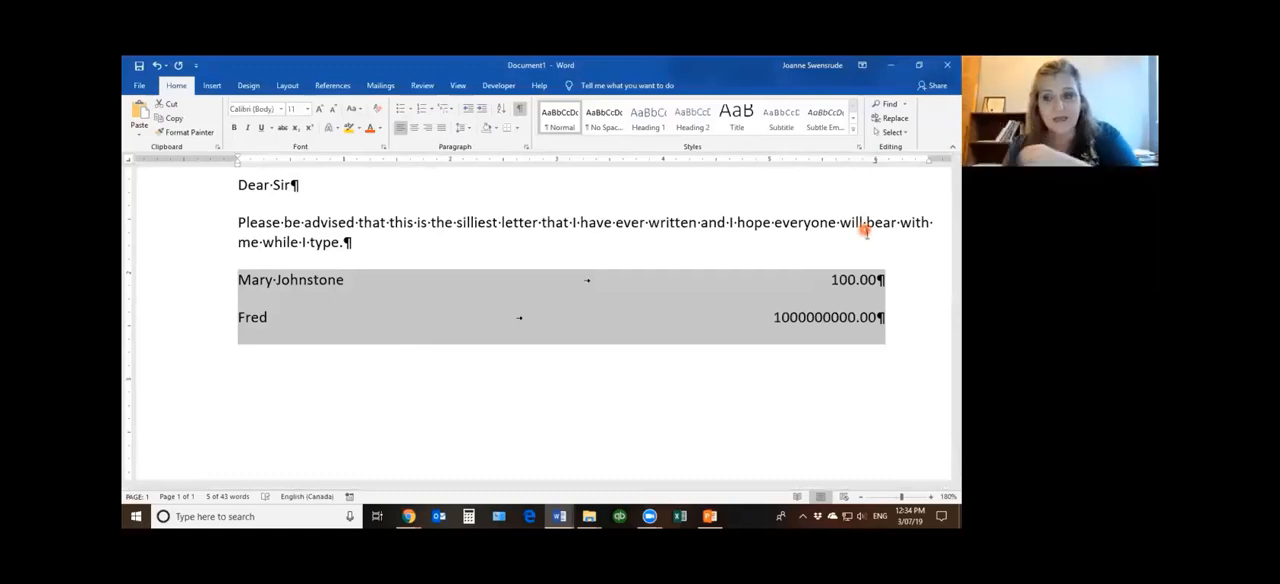
Add a third line with another person's first name, one tab and the amount 100.00
click(910, 323)
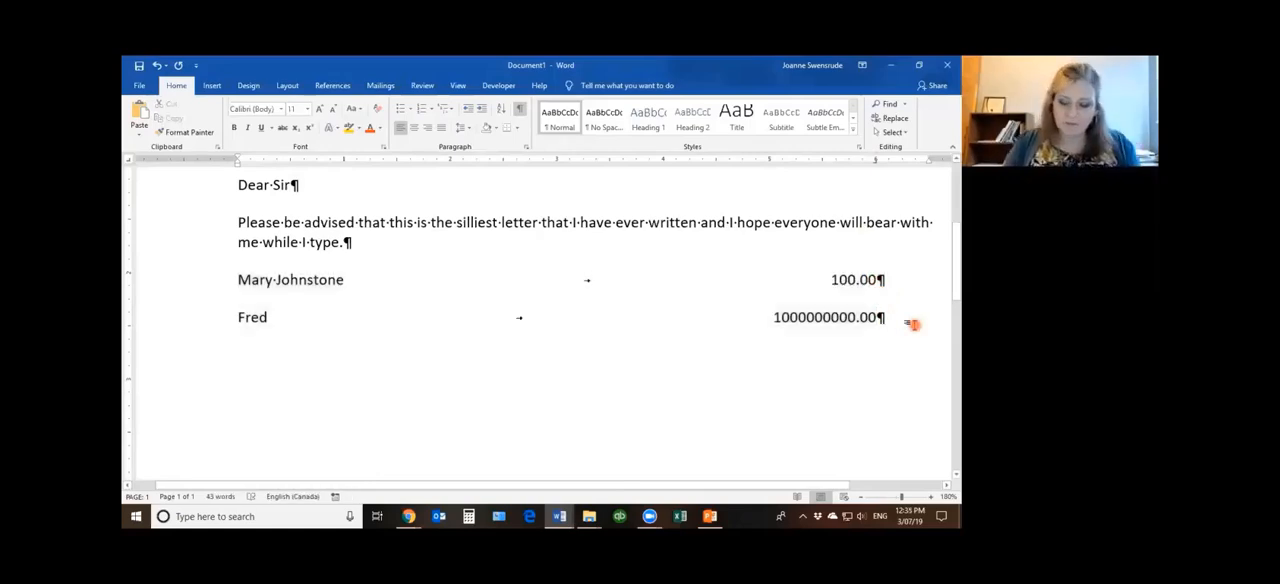
key(Return)
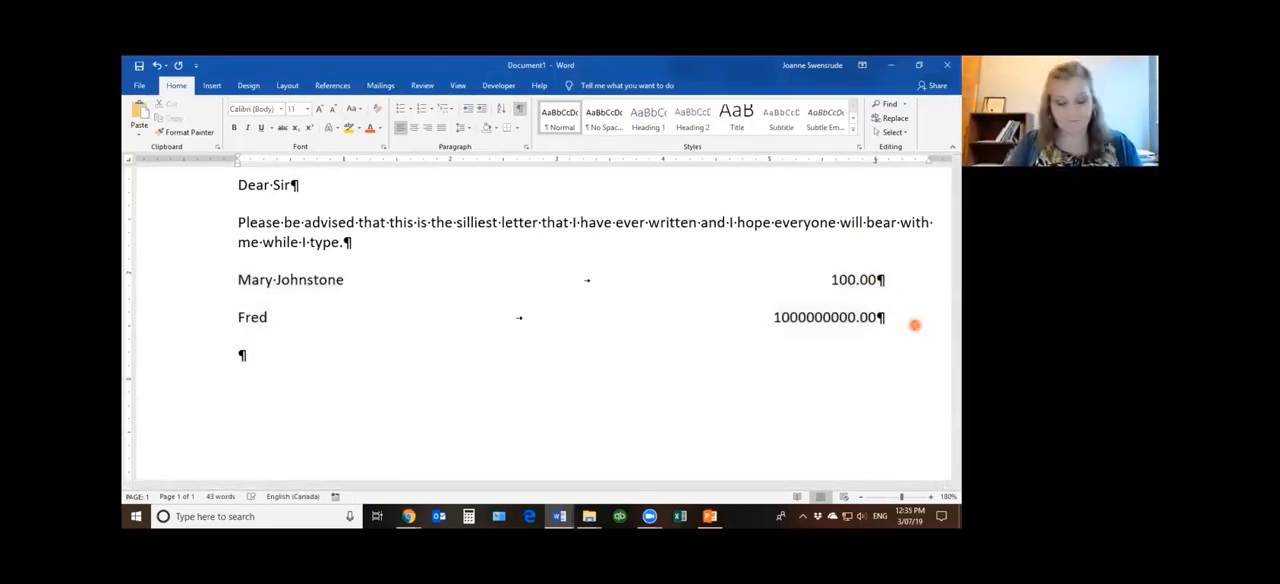
text(Susan)
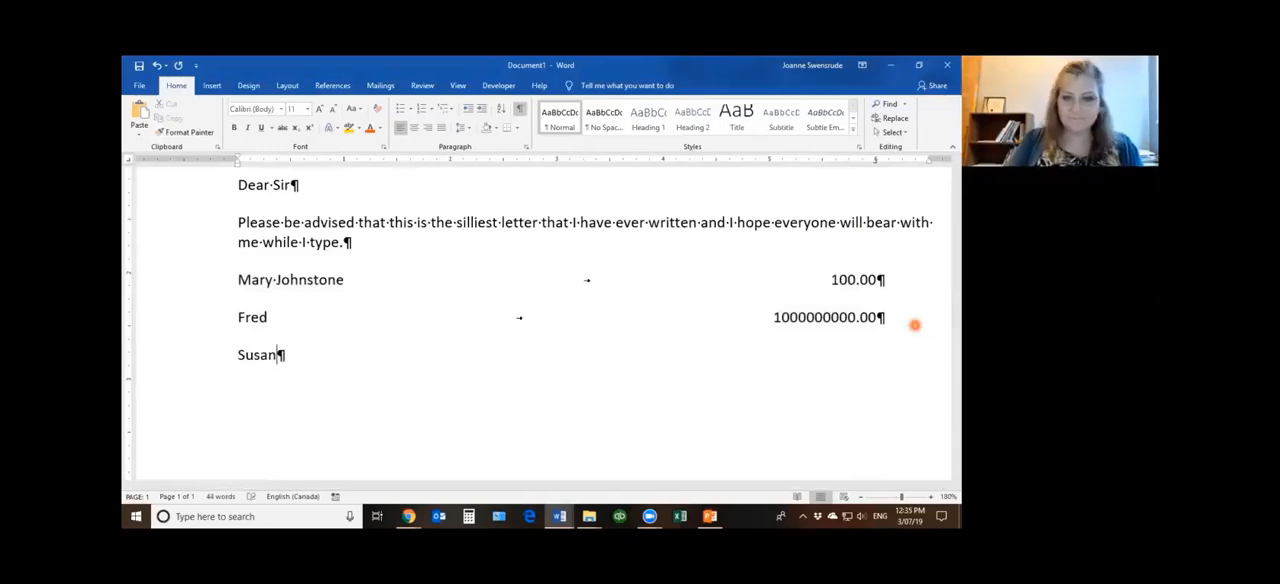
key(Tab)
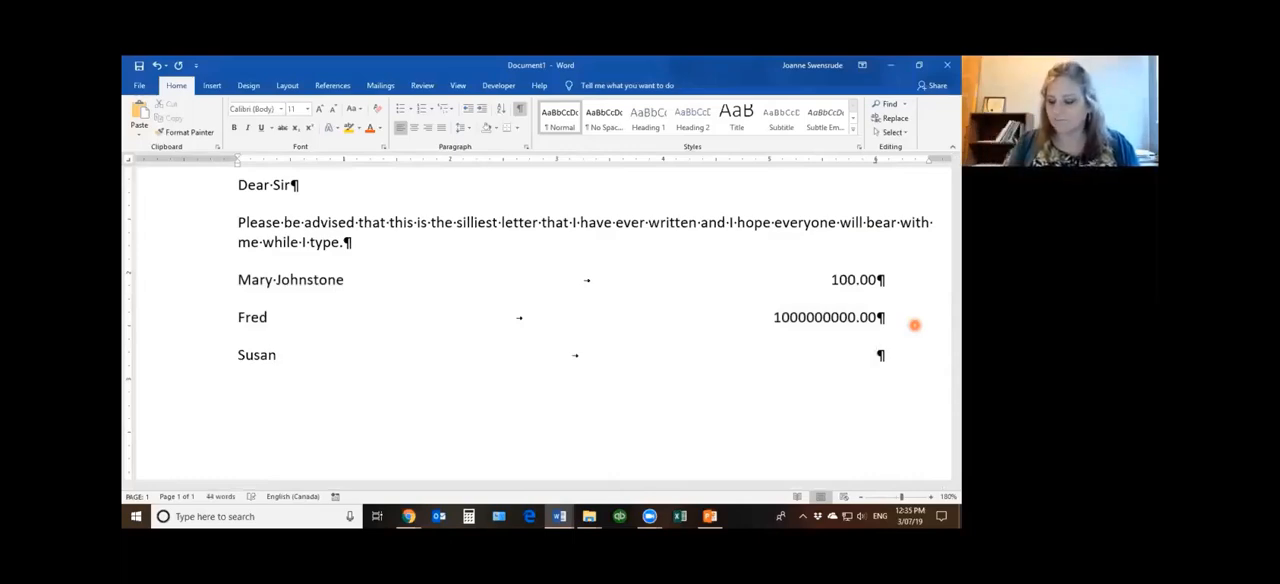
text(100)
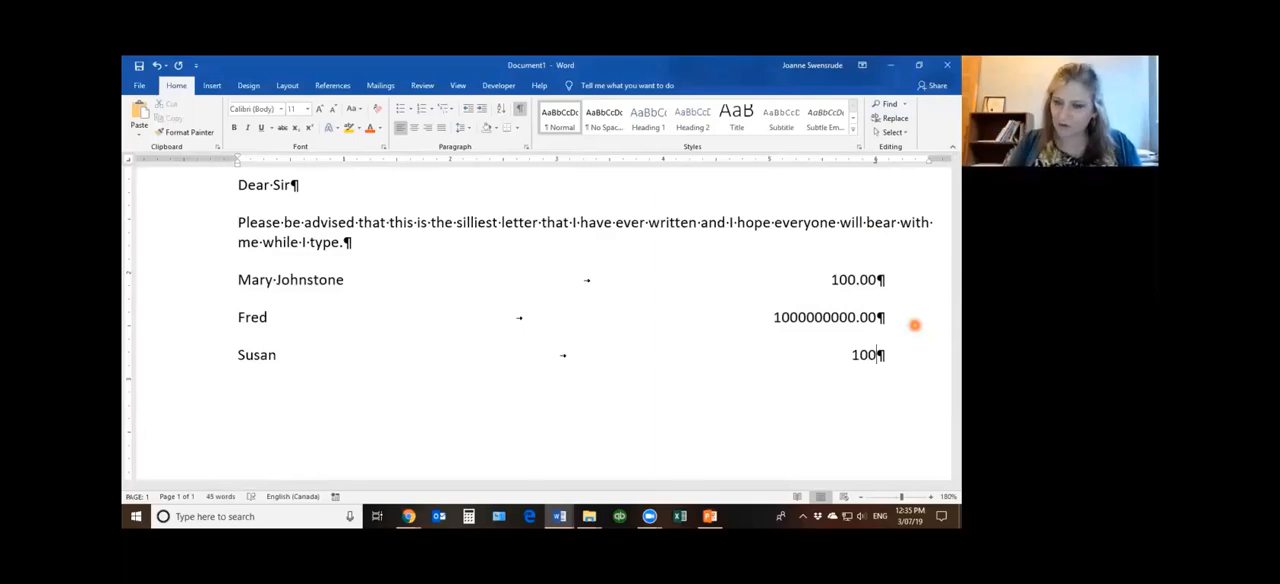
text(.00)
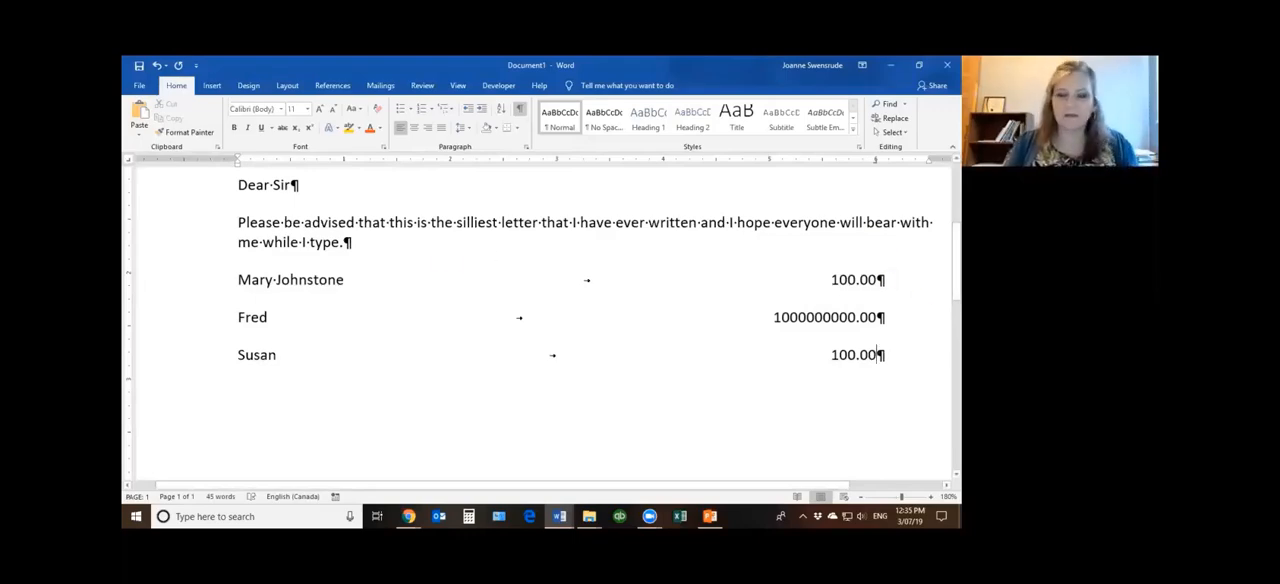
Replace the right tab stop on the three name-and-amount lines with a decimal tab stop at 6 inches
drag(170, 286, 168, 352)
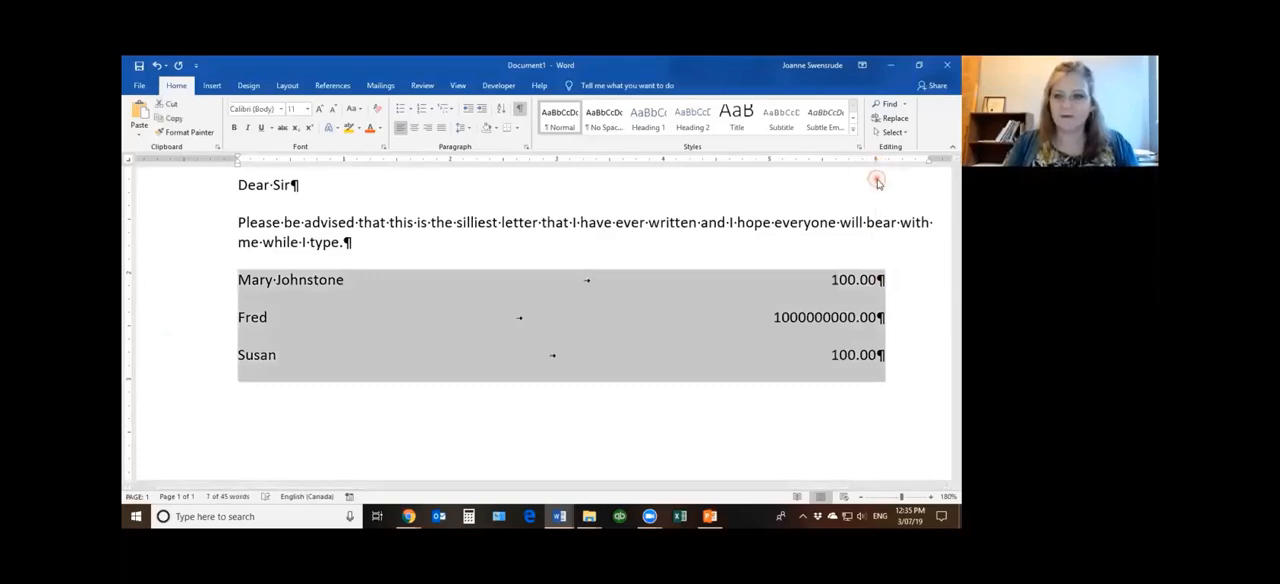
drag(877, 162, 876, 180)
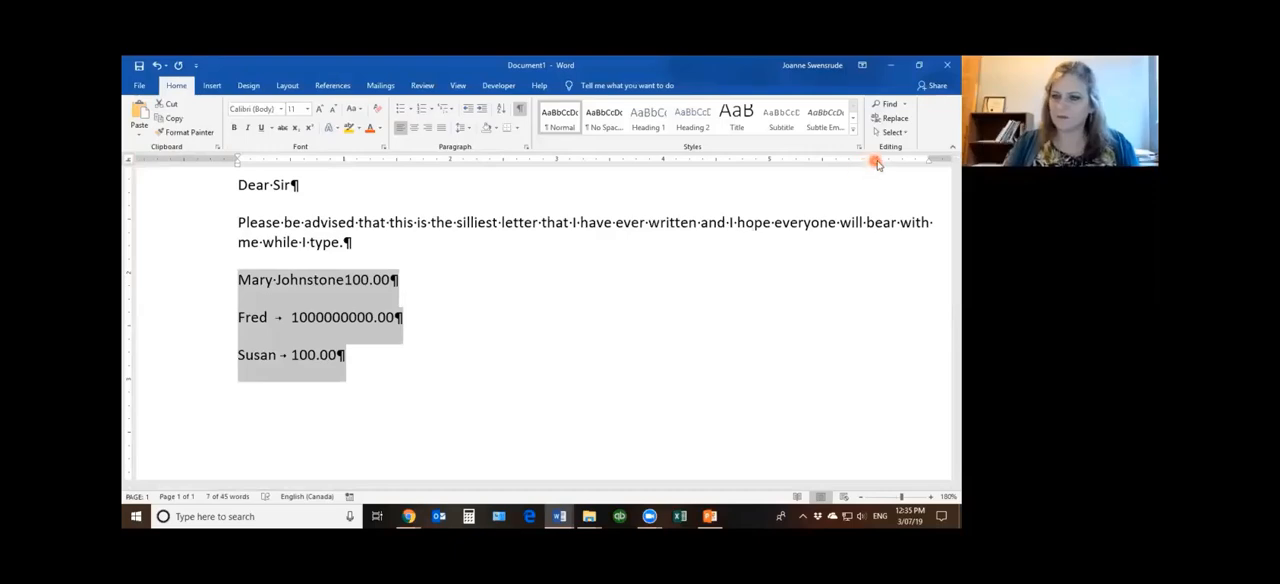
click(876, 160)
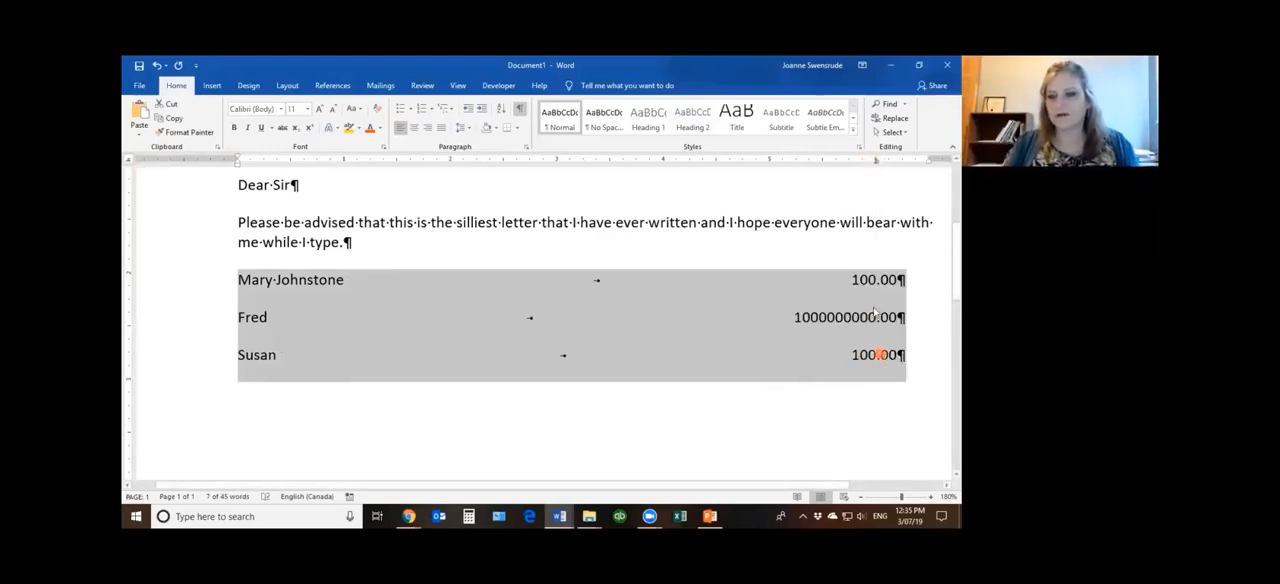
Add a fourth line with another person's first name, one tab and the amount 9.00, and start a new line below it
click(917, 353)
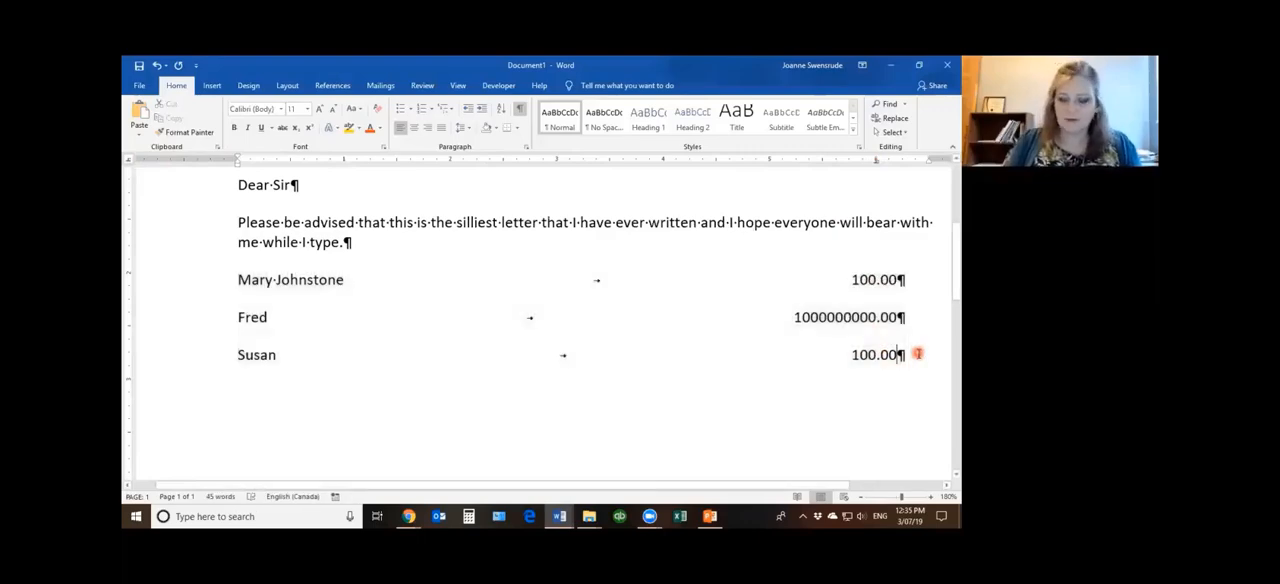
key(Return)
text(Jaonne)
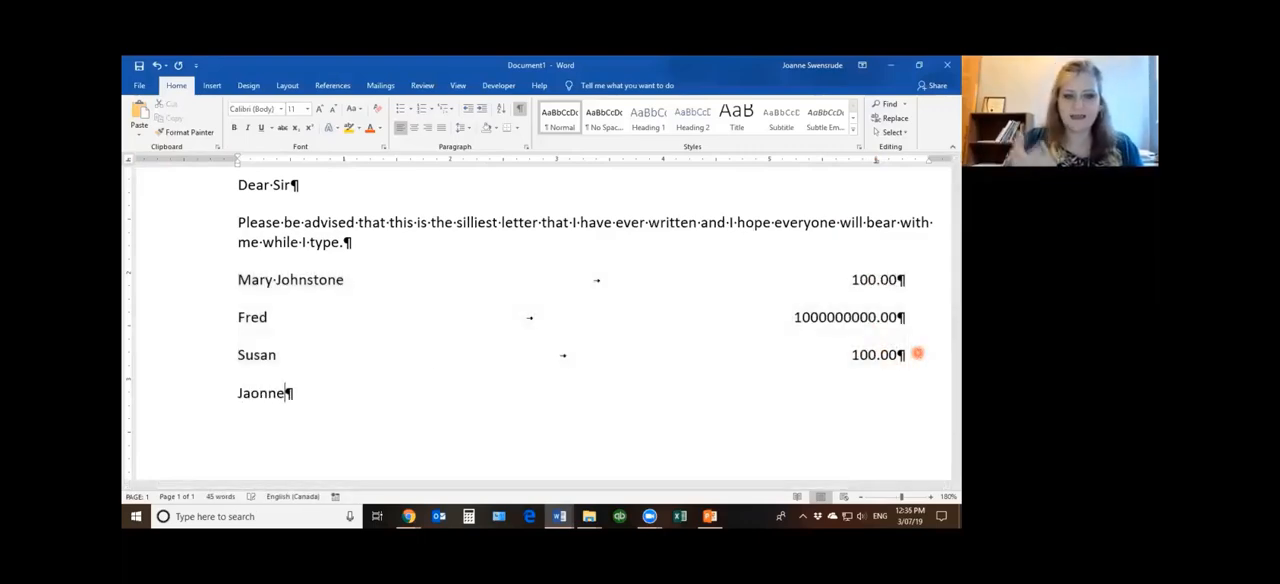
key(Tab)
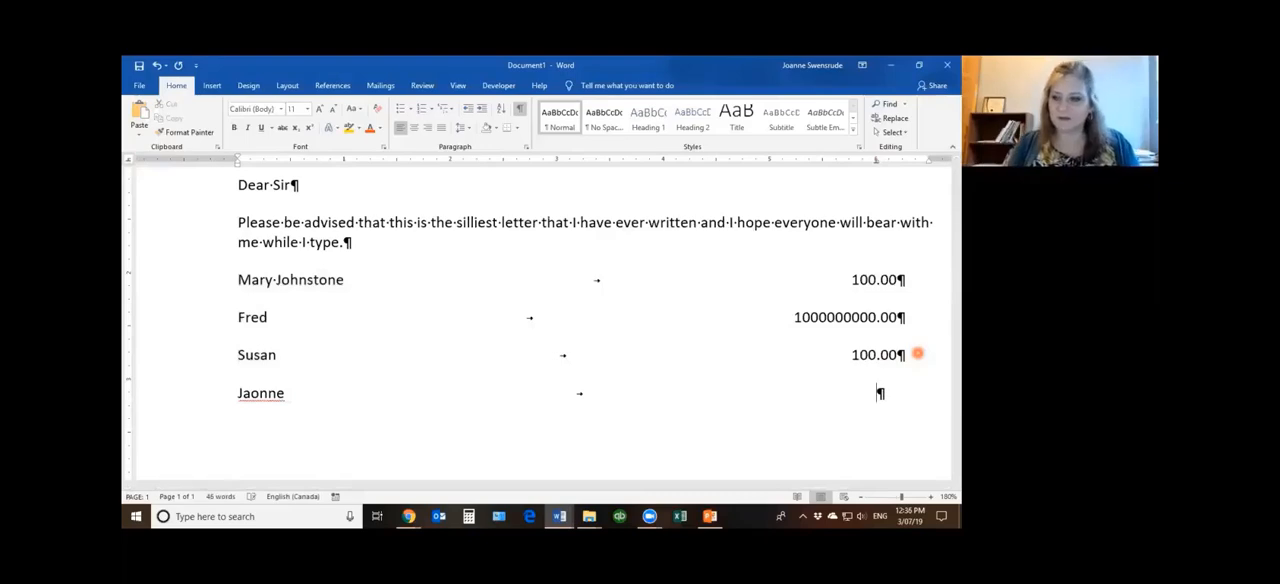
text(9.)
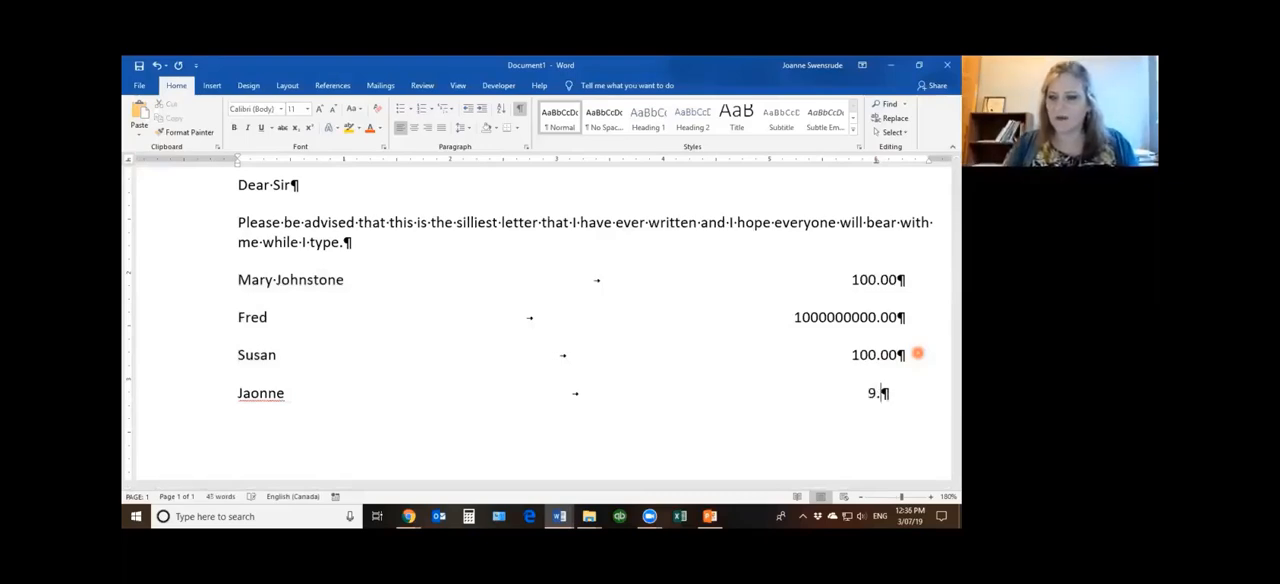
text(00)
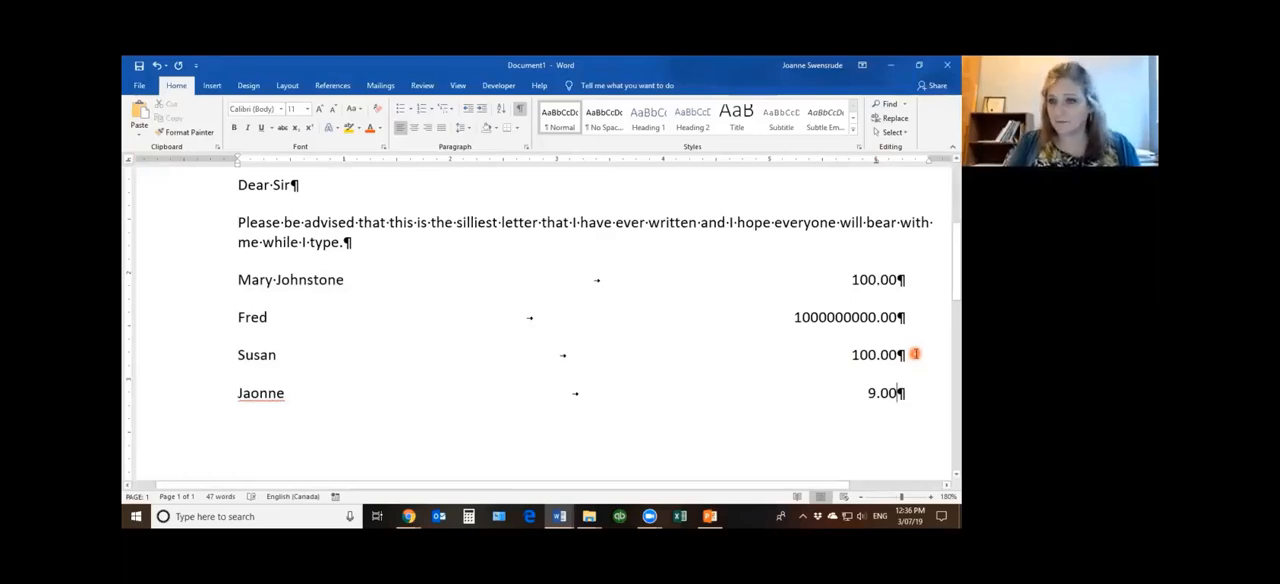
key(Return)
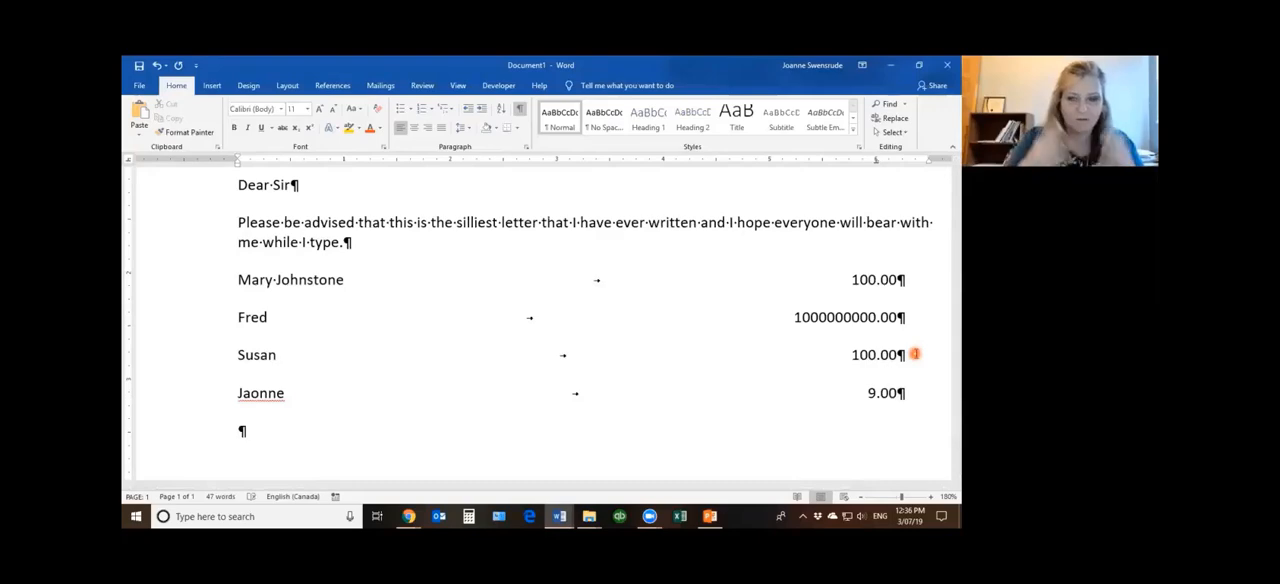
text(Agen)
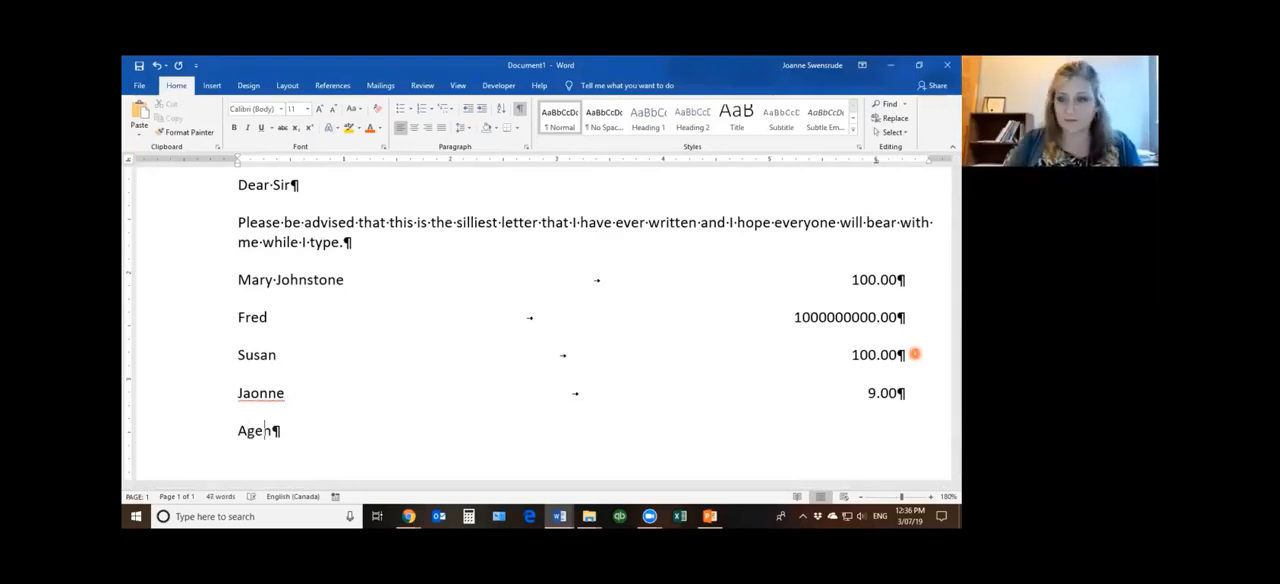
key(BackSpace)
key(BackSpace)
key(BackSpace)
key(BackSpace)
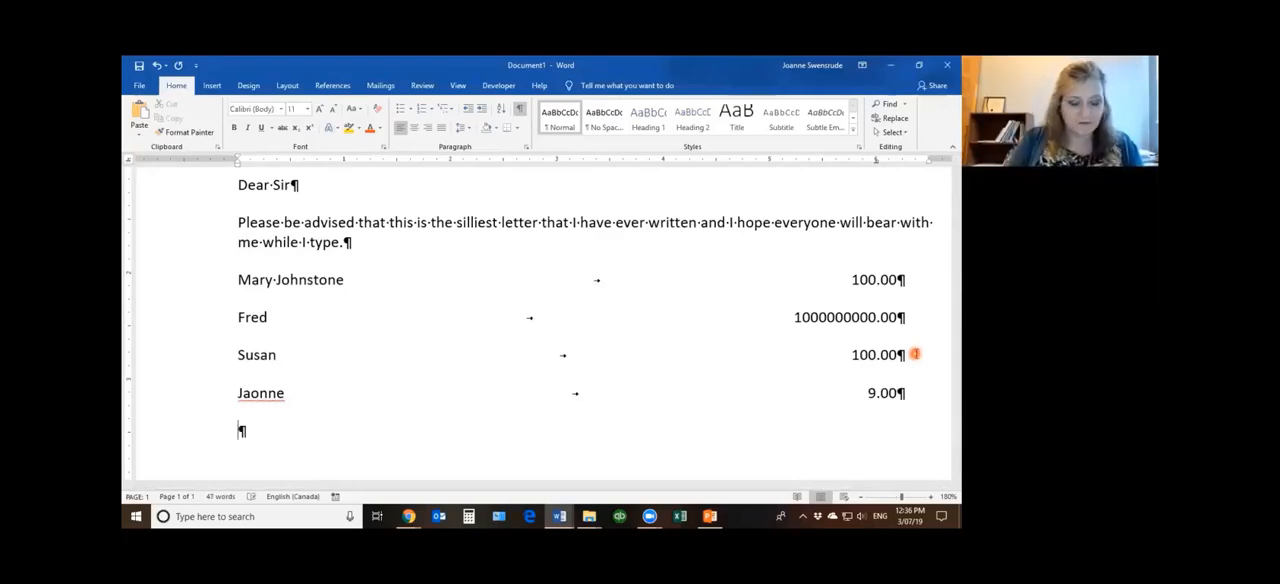
Fill the new fifth line with Opening, one tab and the time 6:30
text(Open)
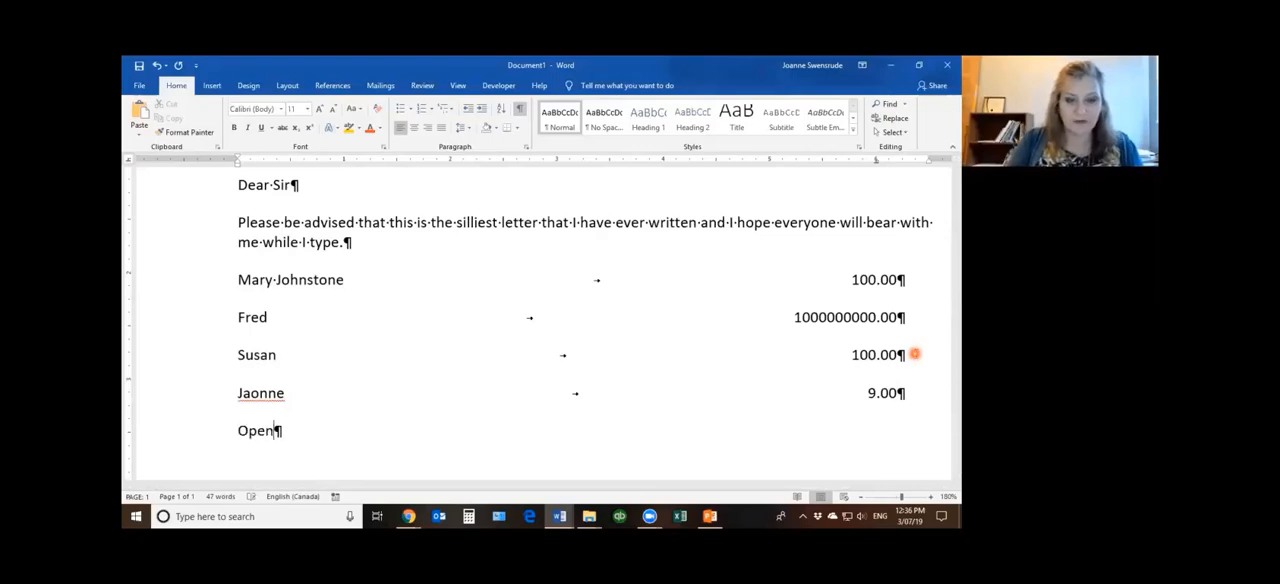
text(ing)
key(Tab)
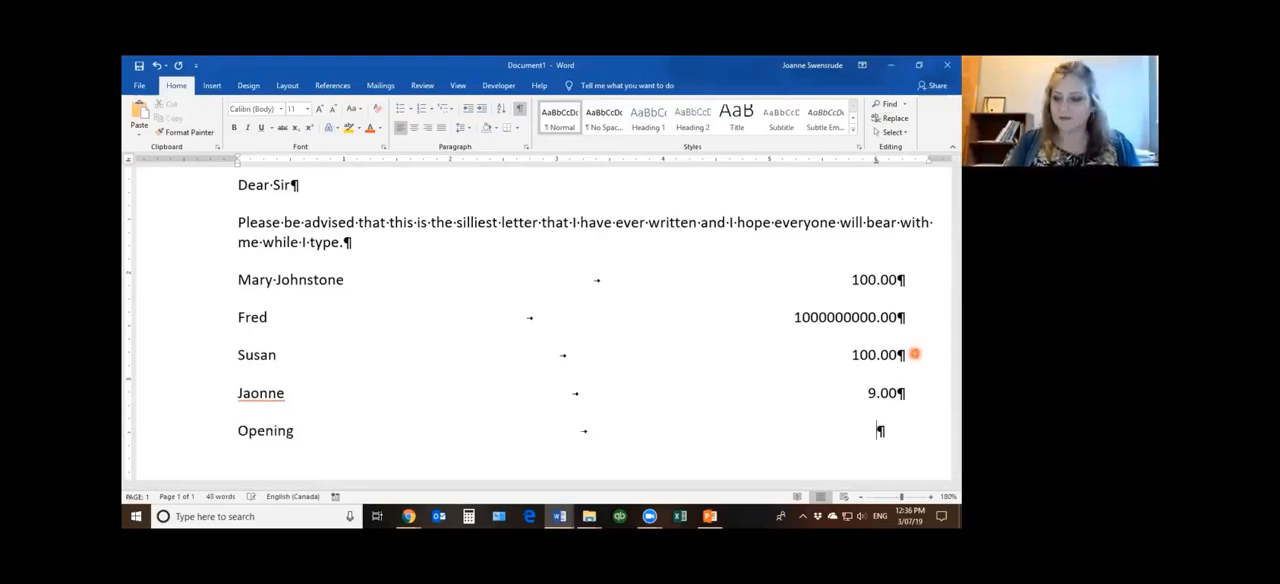
text(6:30)
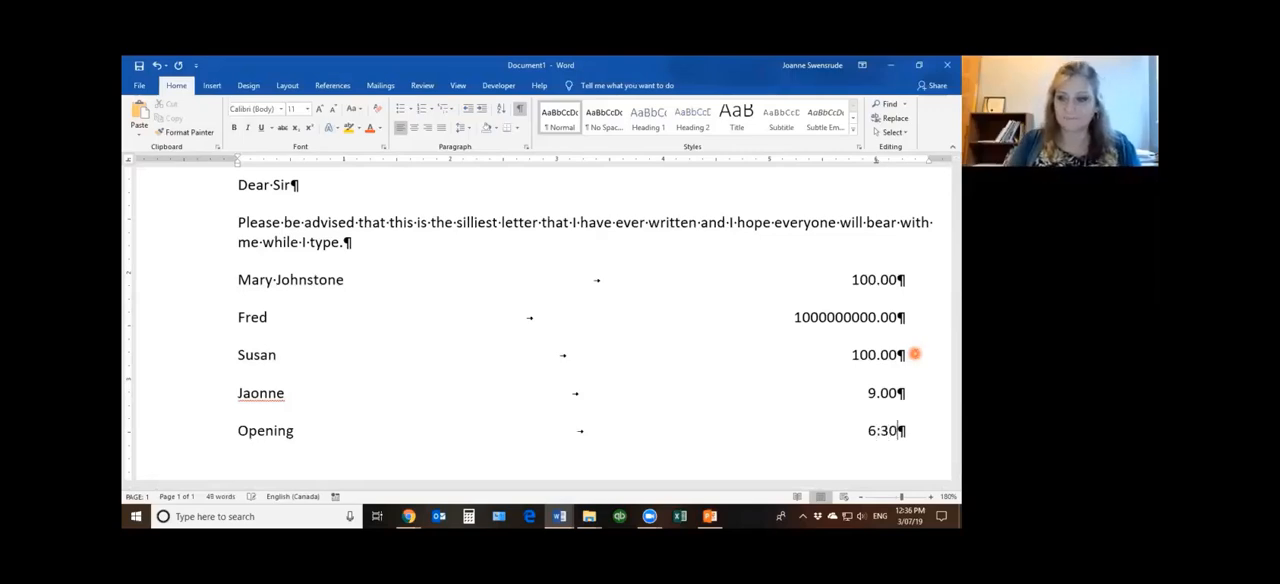
Add a sixth line below Opening with Minutes, one tab and the time 10:00
key(Return)
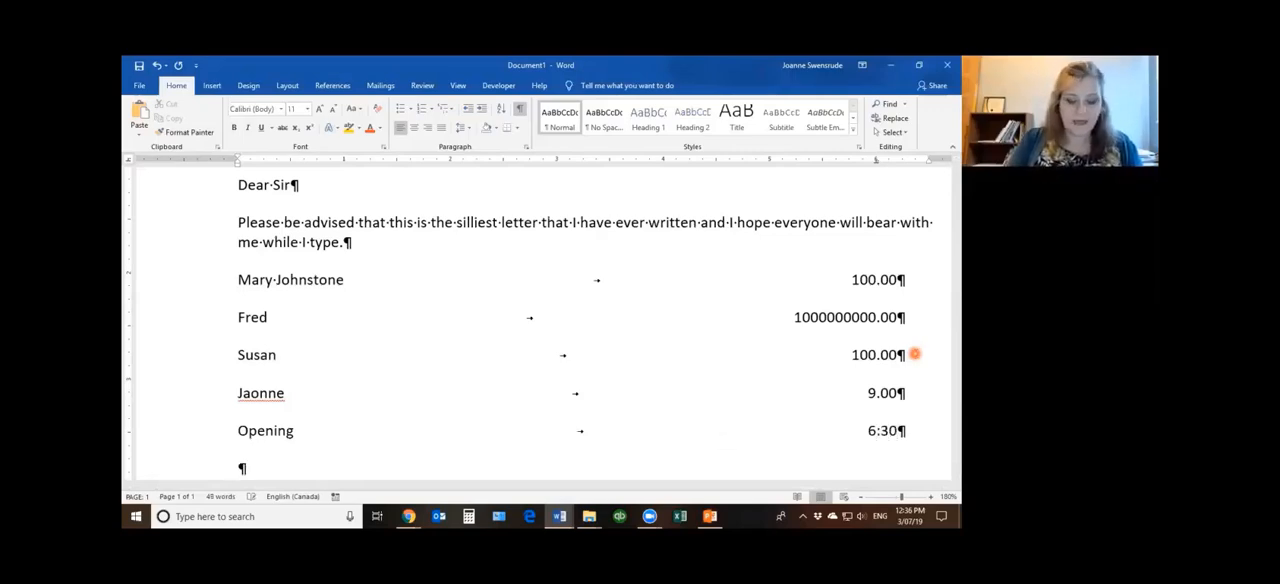
text(Minutes)
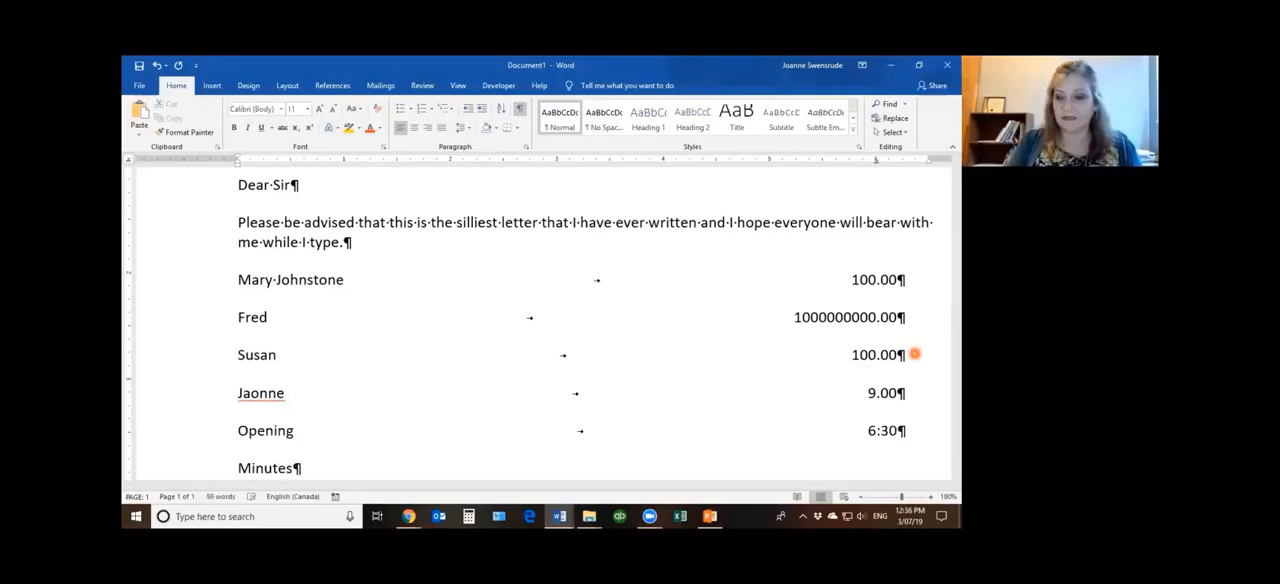
key(Tab)
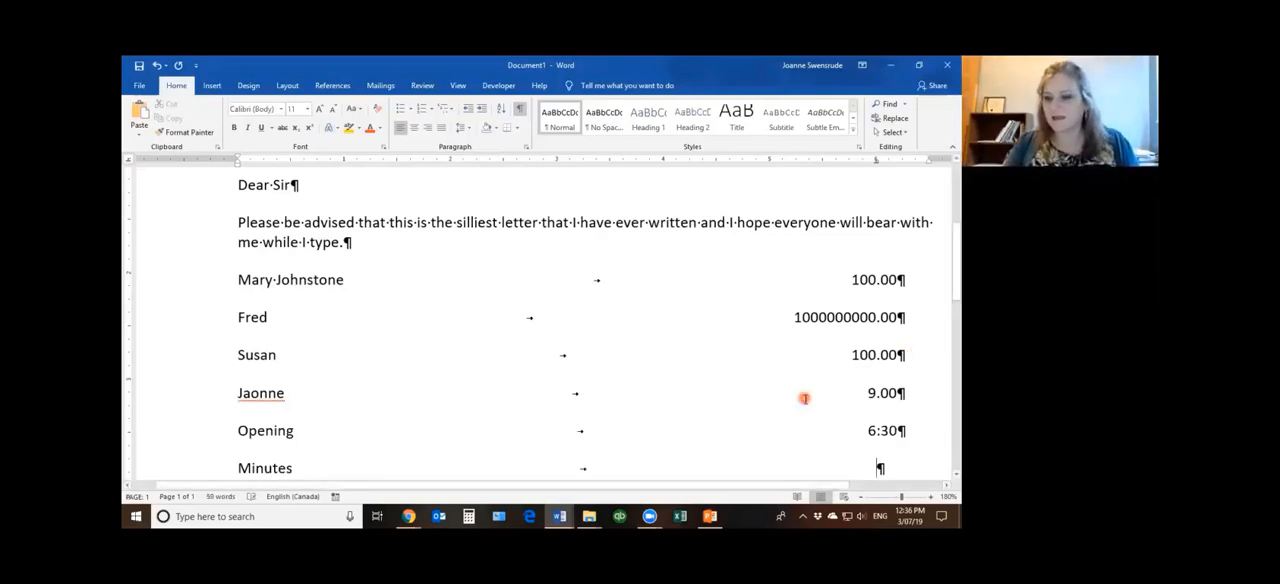
scroll(806, 396, down, 2)
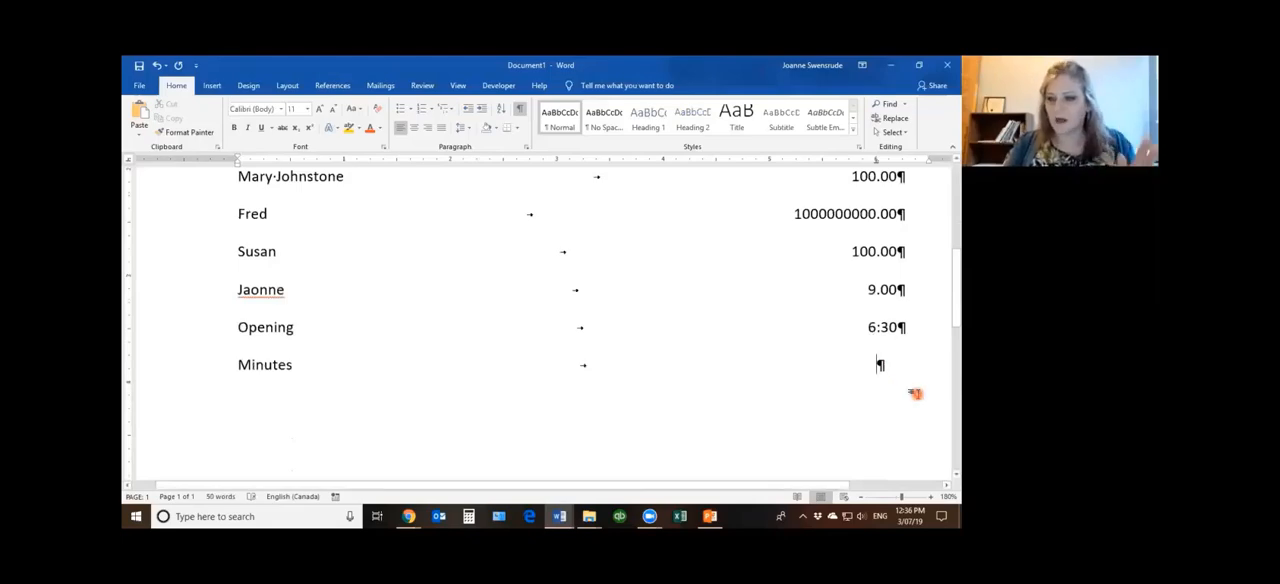
text(10)
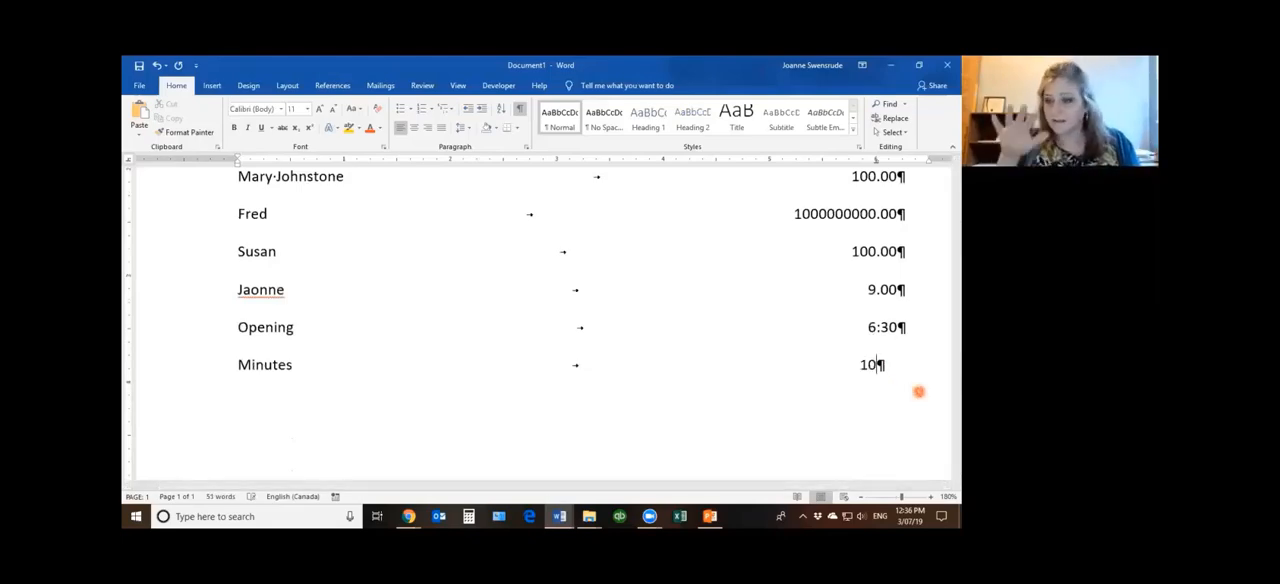
text(:00)
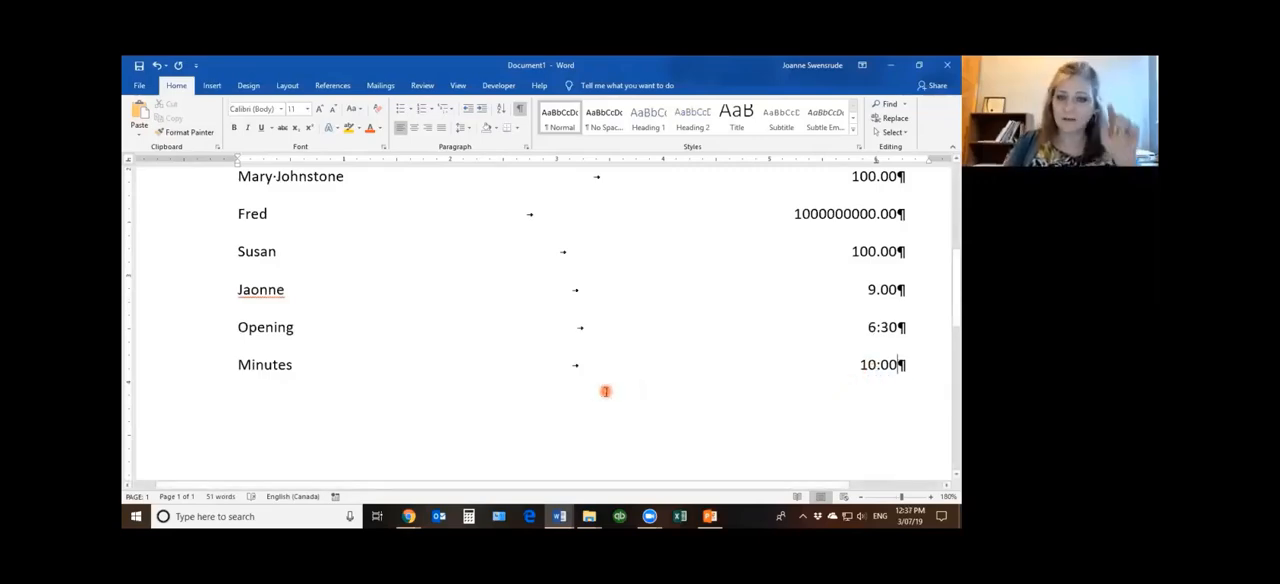
Give all six tabbed lines a decimal tab stop at 5.5 inches with dotted leader option 2
scroll(608, 376, up, 2)
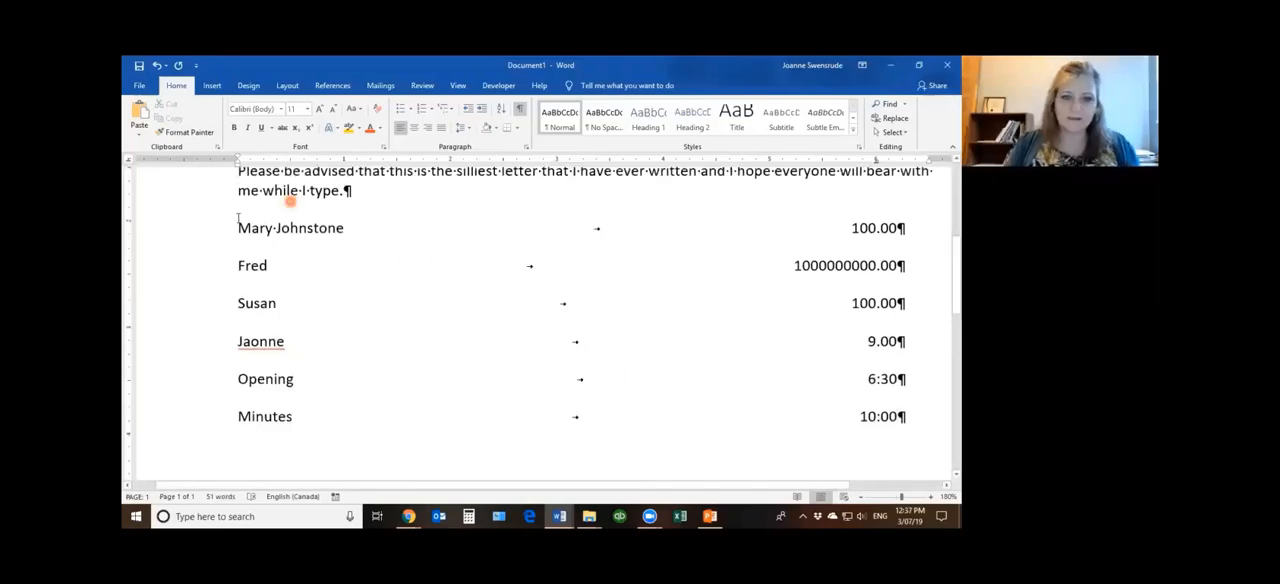
drag(211, 229, 516, 454)
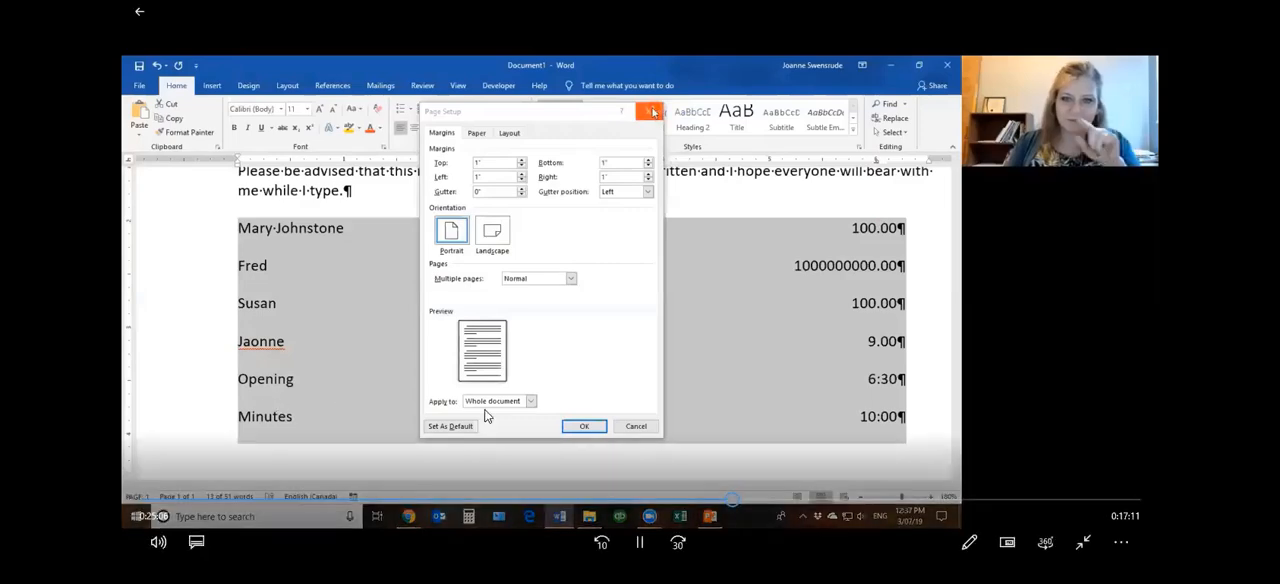
click(653, 112)
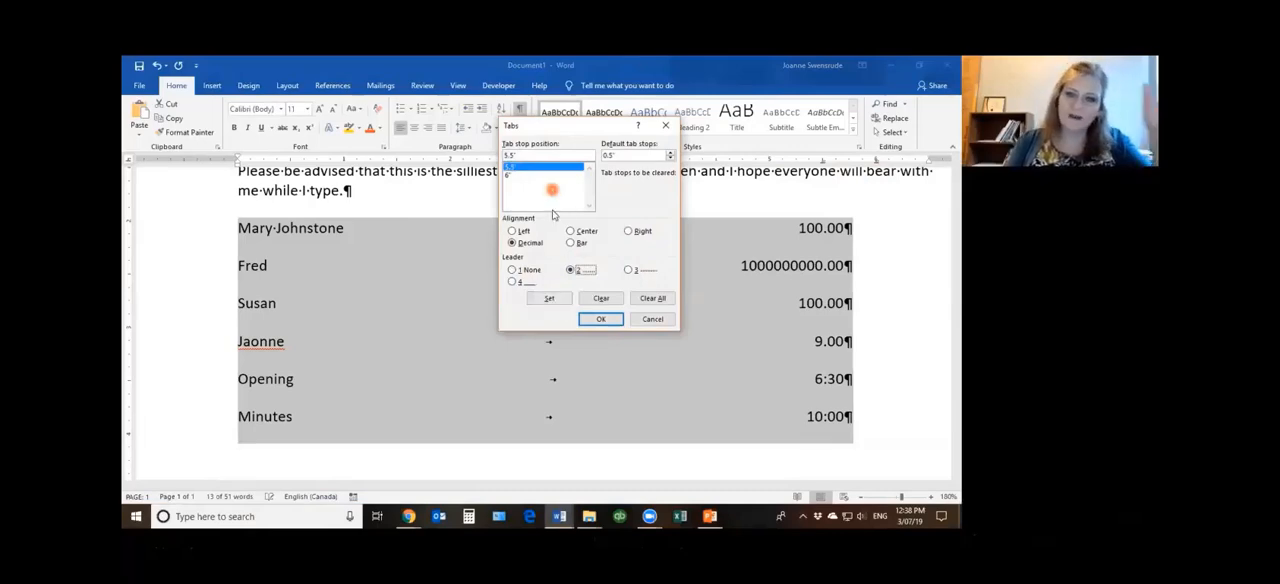
click(606, 325)
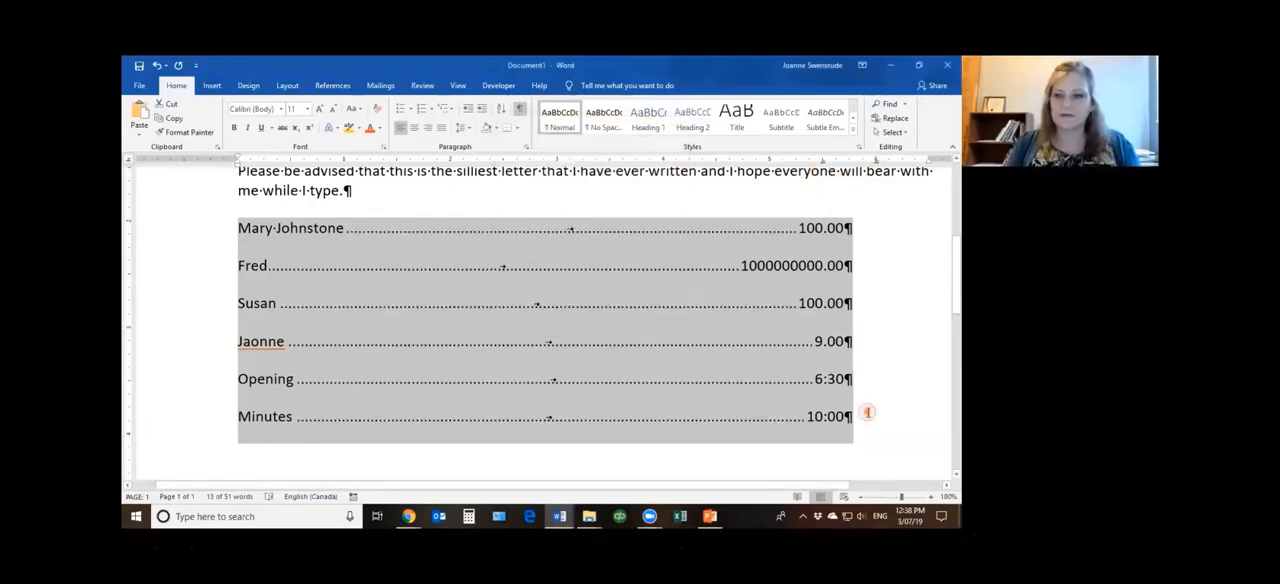
Add a line below Minutes with Closing, one tab and the time 10:15 AM
click(866, 412)
key(Return)
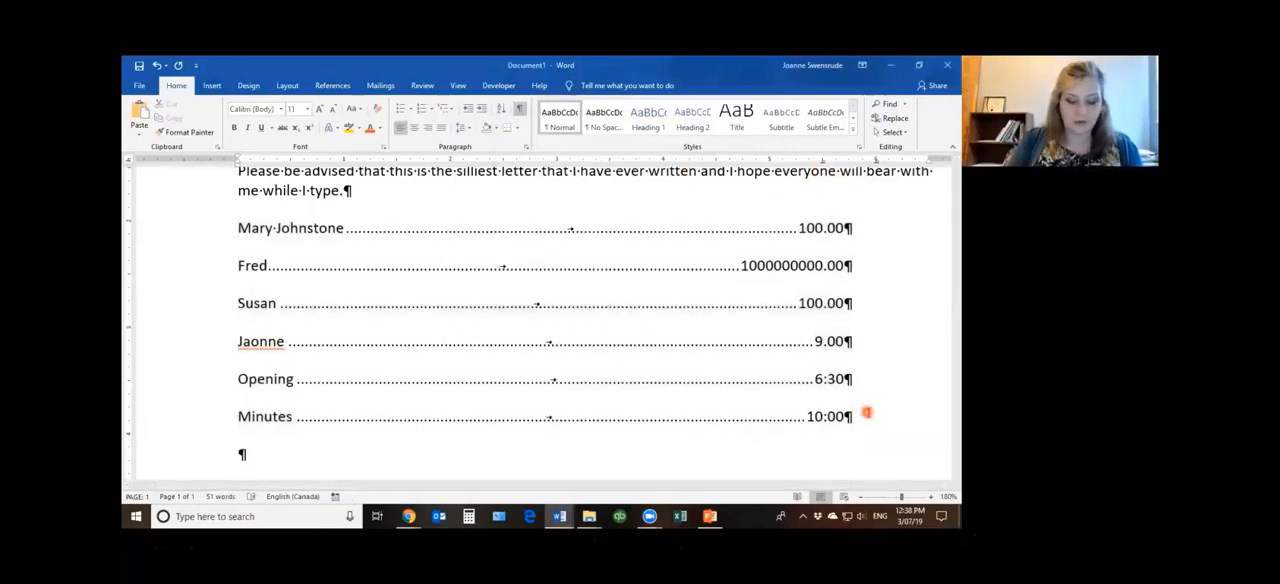
text(Closing)
key(Tab)
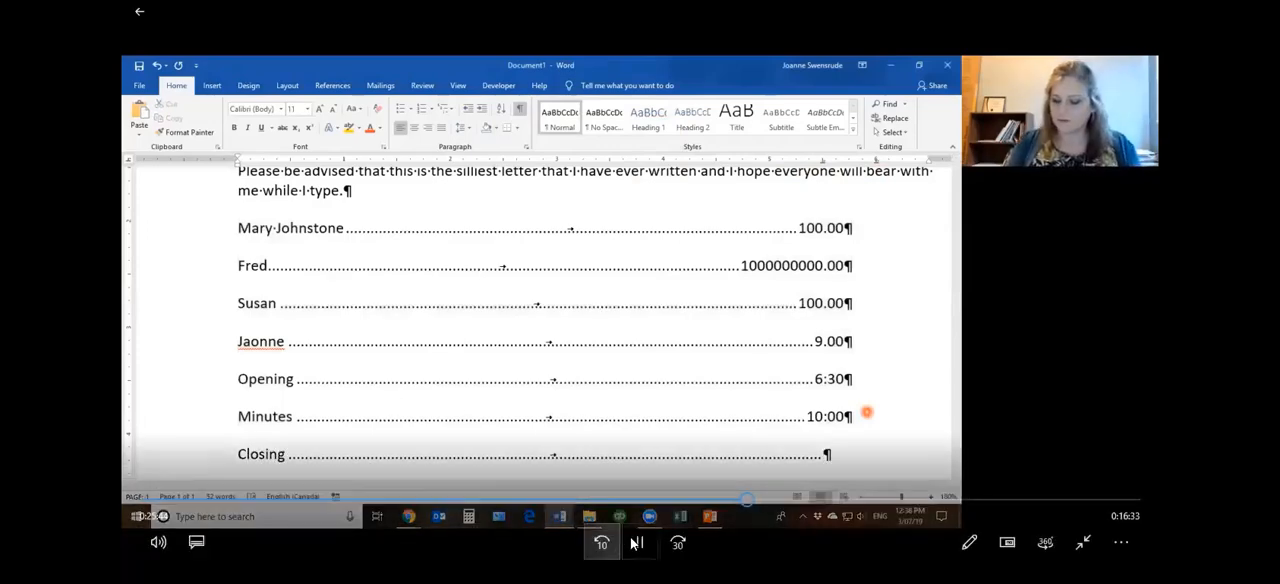
text(10)
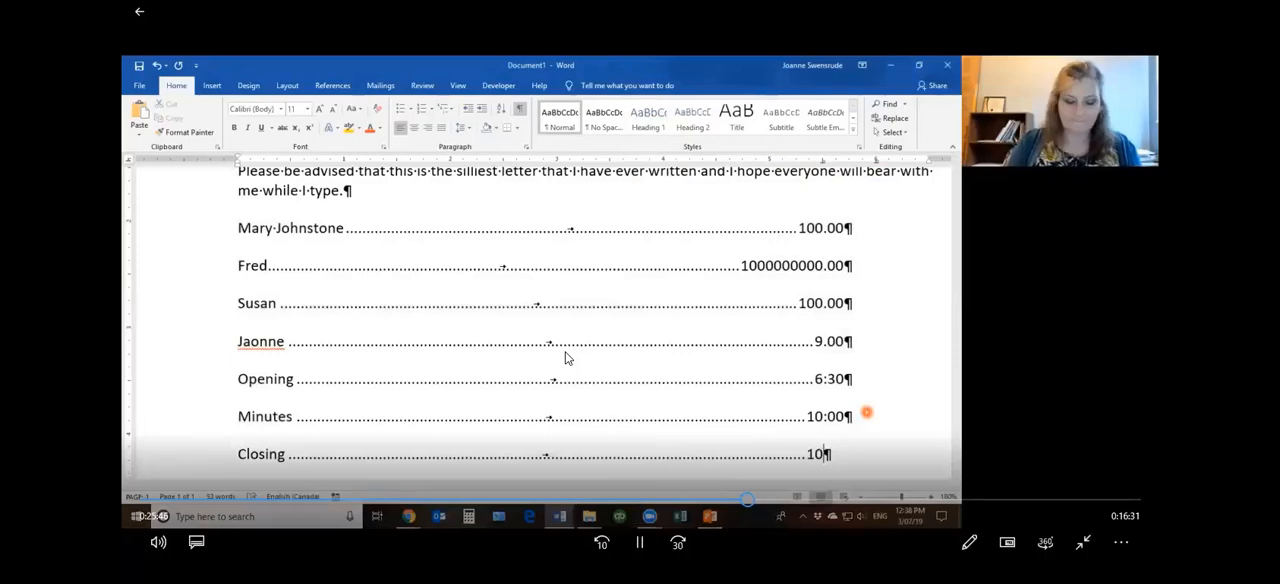
text(:15)
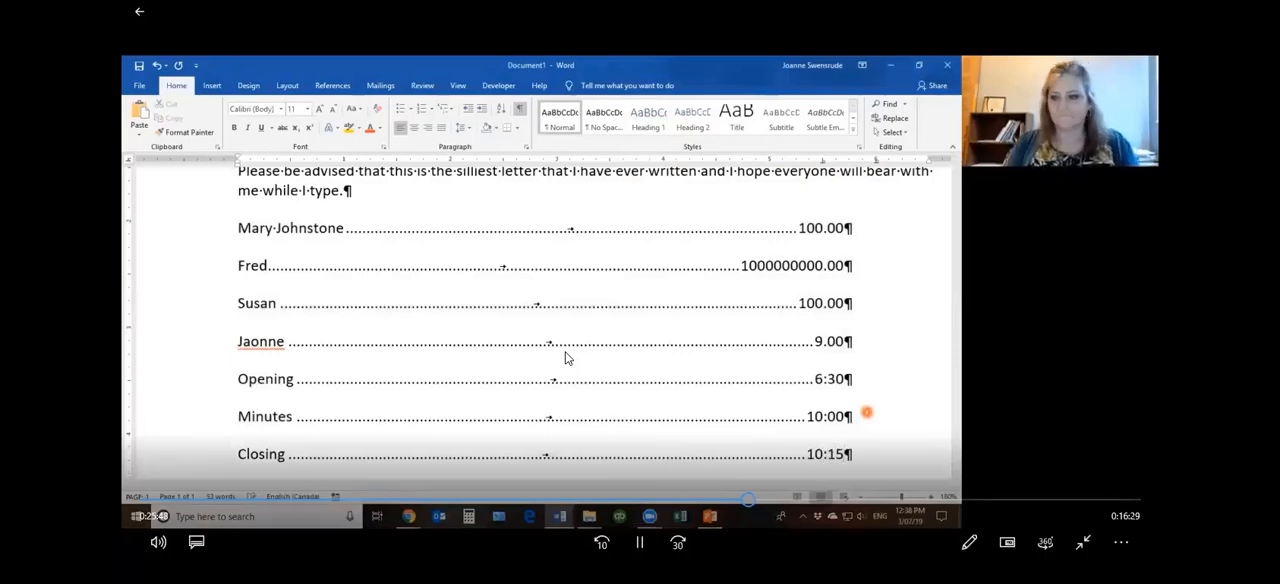
text( AM)
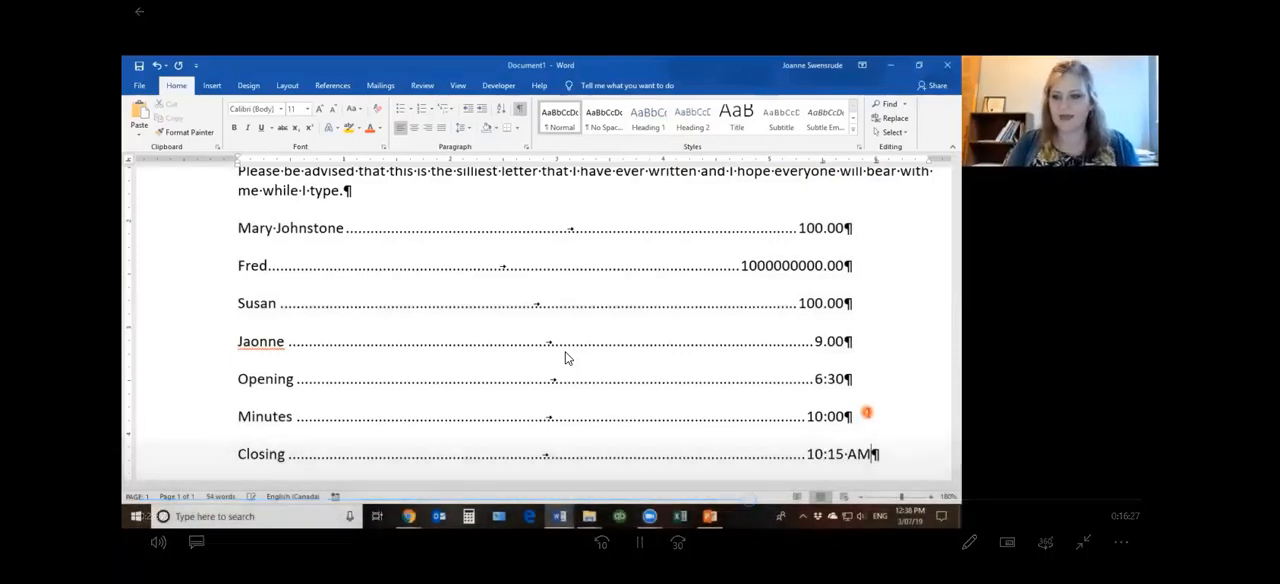
Append PM to the 10:00 time on the Minutes line
click(866, 414)
text(Pm)
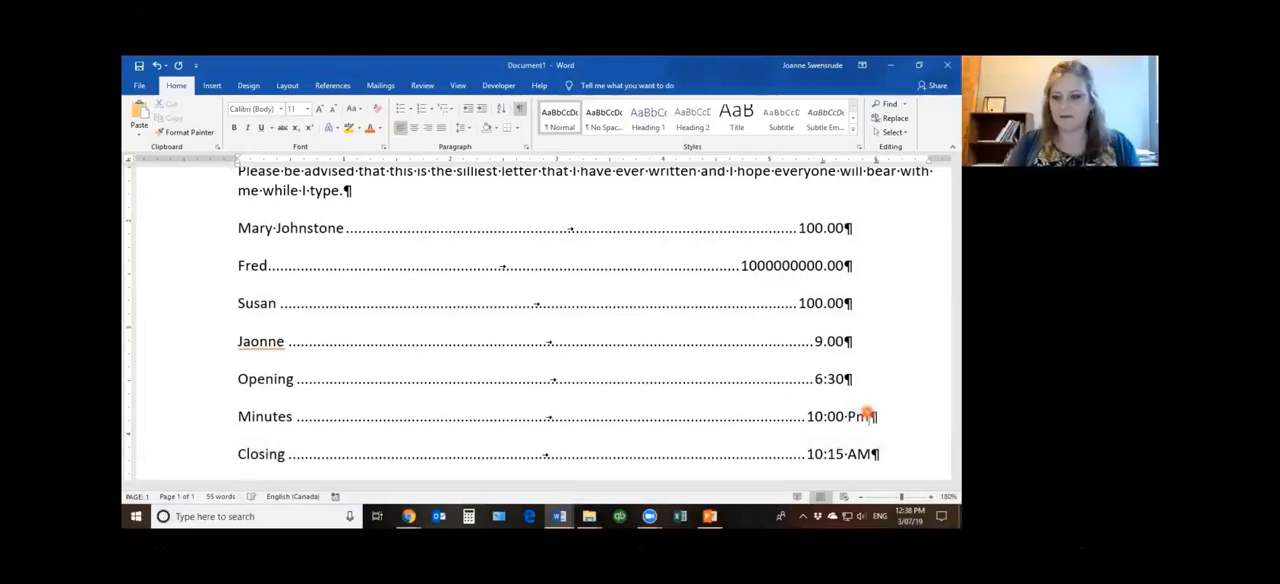
key(BackSpace)
text(M)
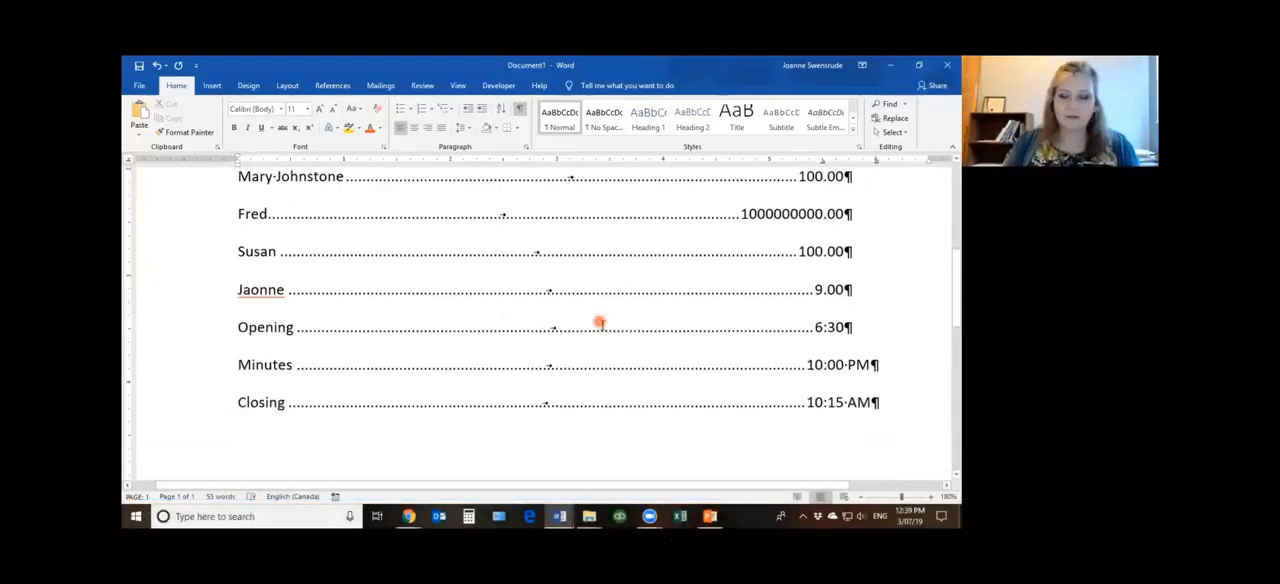
click(640, 541)
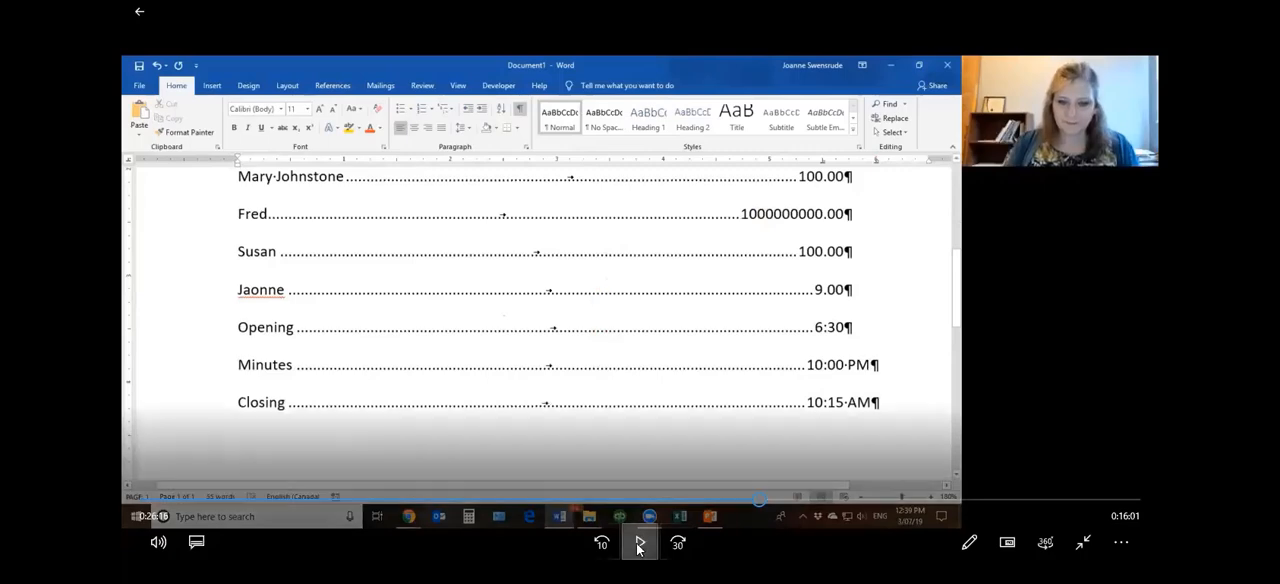
click(640, 543)
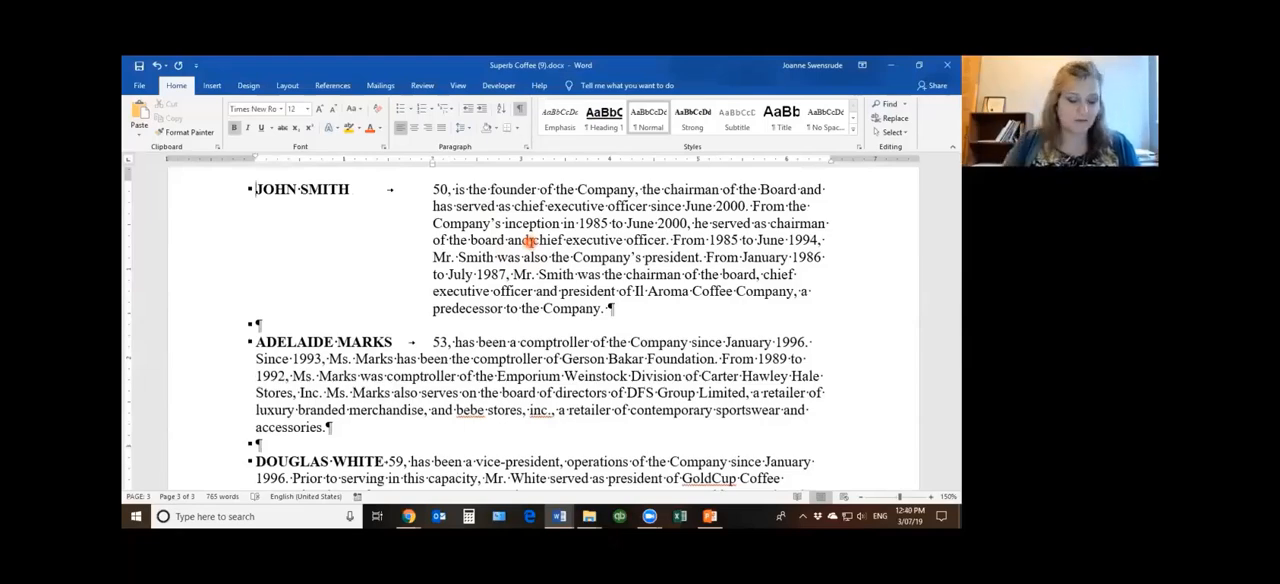
Clear the hanging indent from the first biography paragraph by resetting its paragraph formatting
key(ctrl+q)
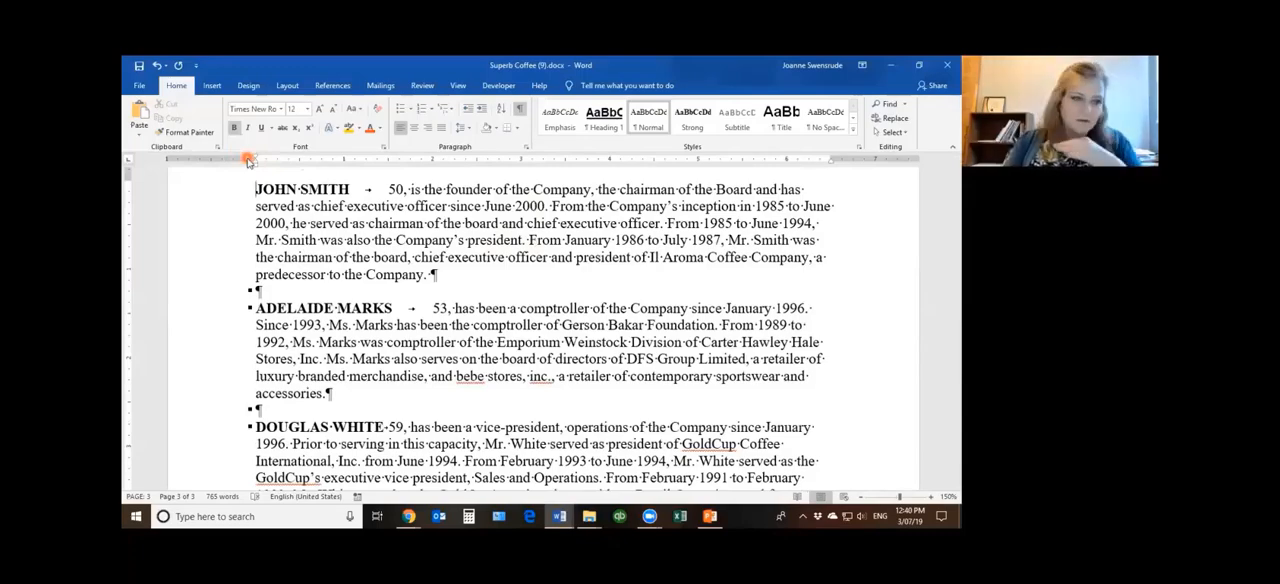
Indent all the text from the first biography to the document's end by 1 inch on the left and bring its right indent to the 5-inch mark
key(ctrl+shift+End)
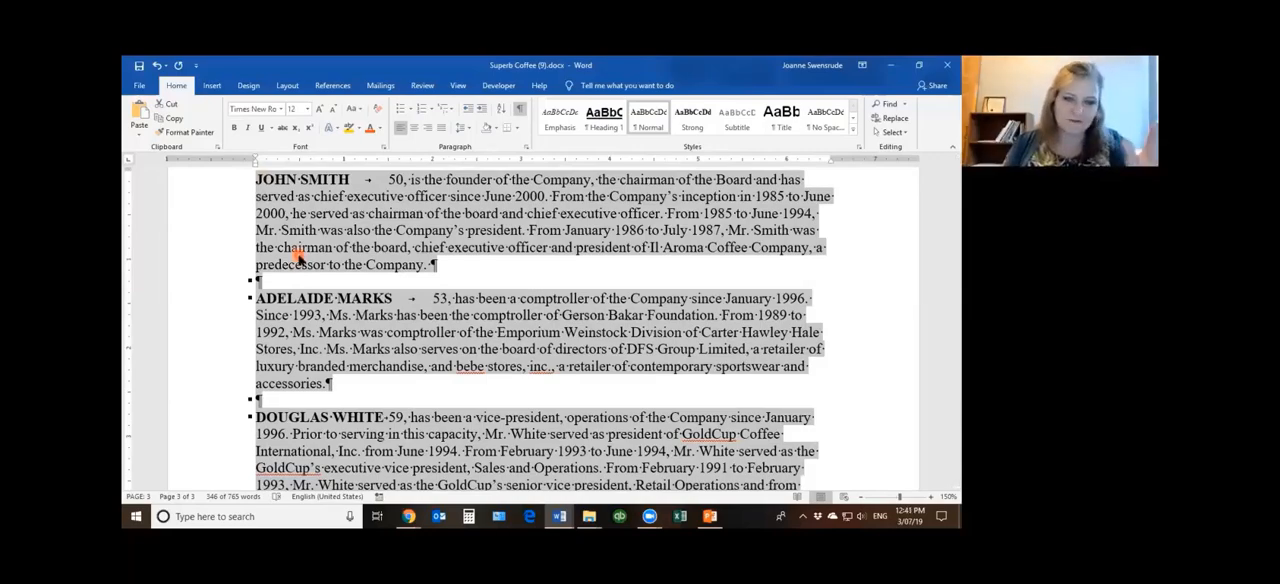
scroll(296, 254, up, 10)
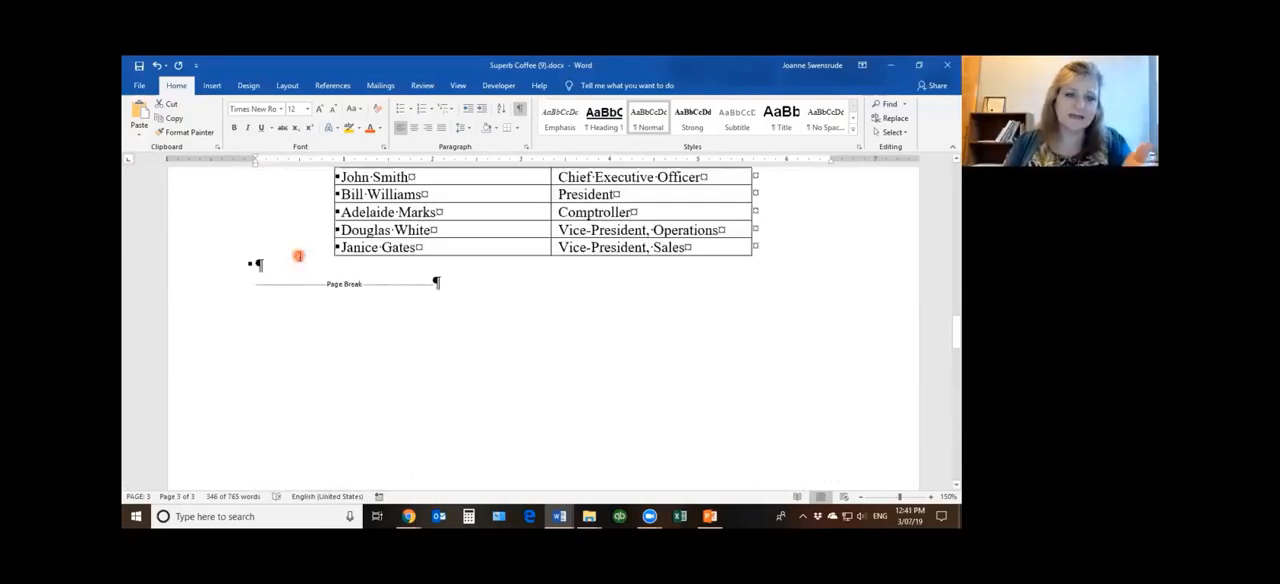
scroll(298, 256, up, 3)
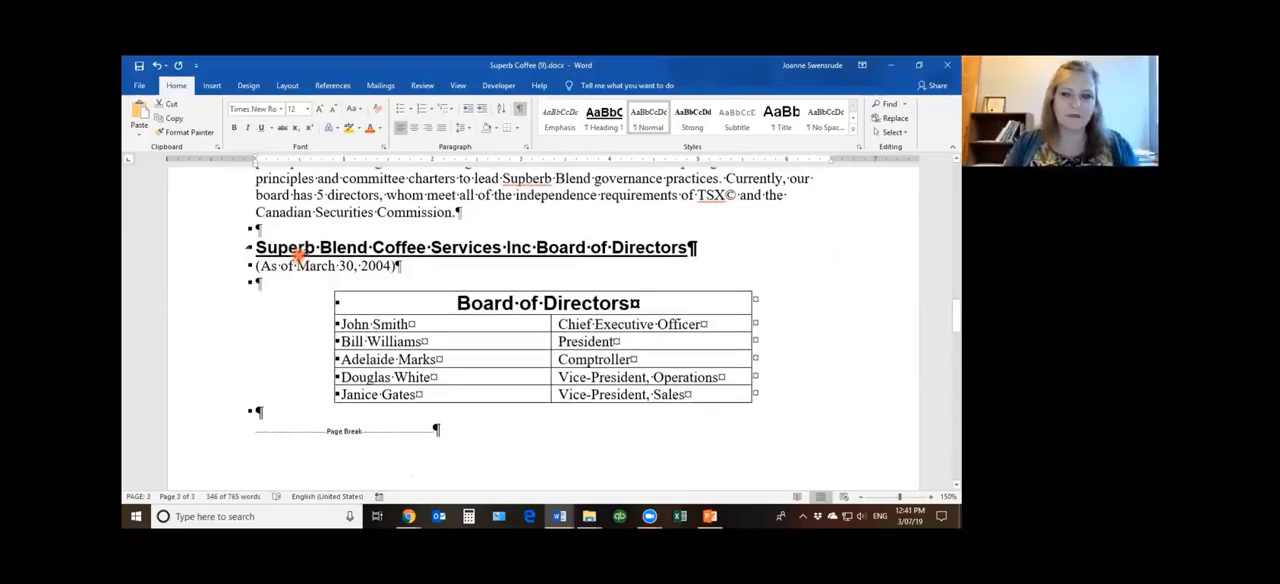
scroll(297, 256, down, 12)
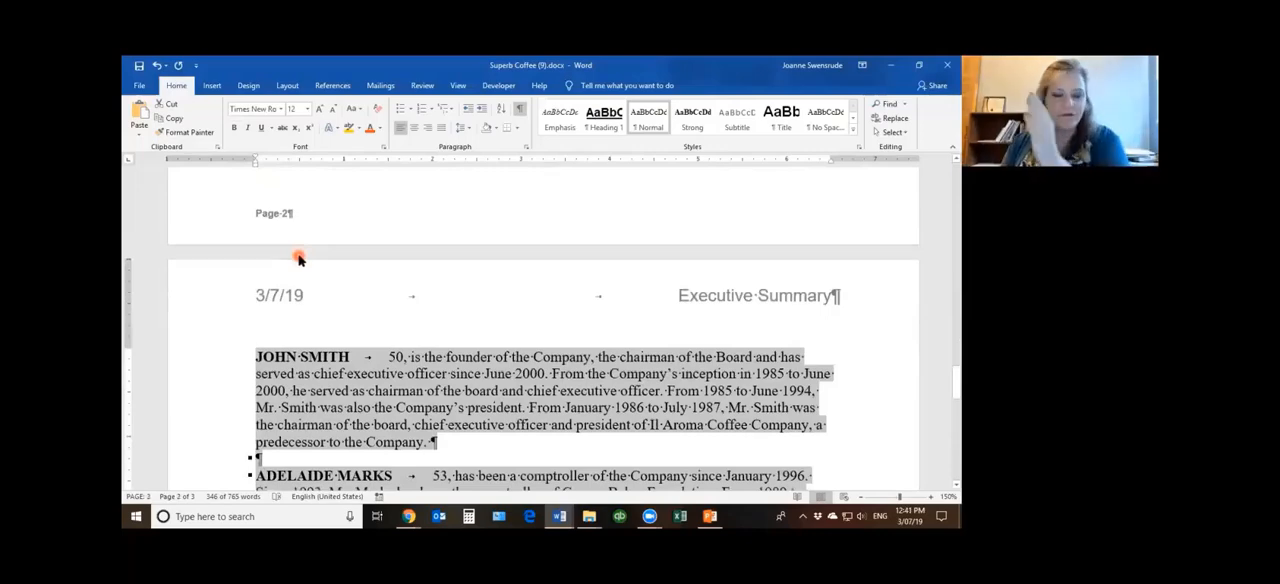
scroll(298, 259, down, 3)
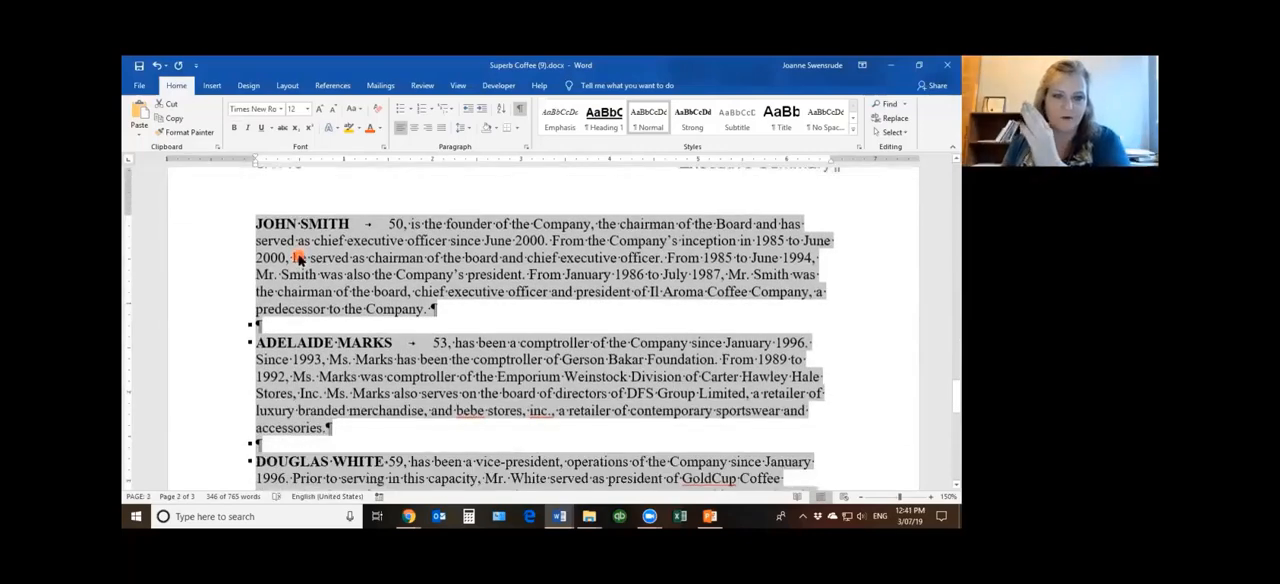
click(481, 107)
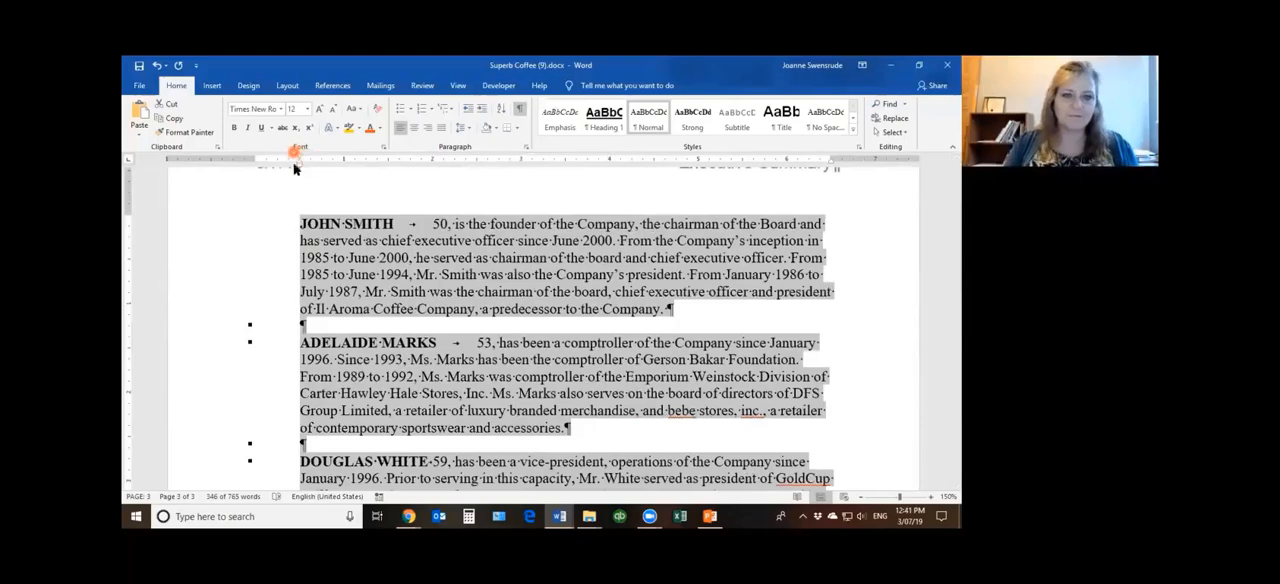
click(483, 110)
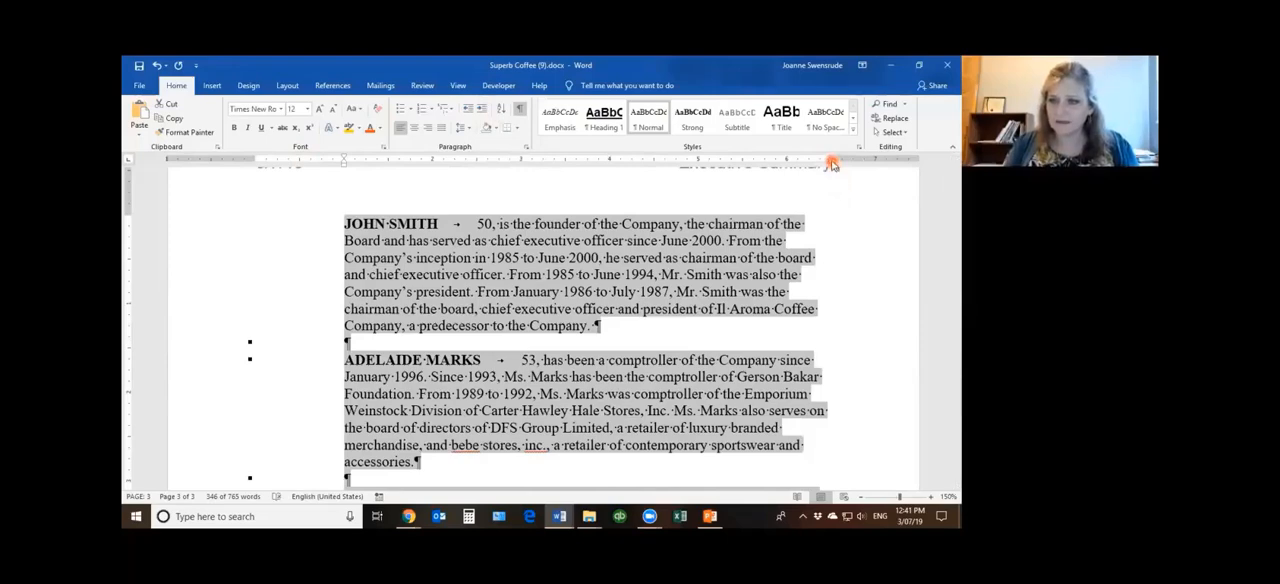
drag(831, 164, 697, 165)
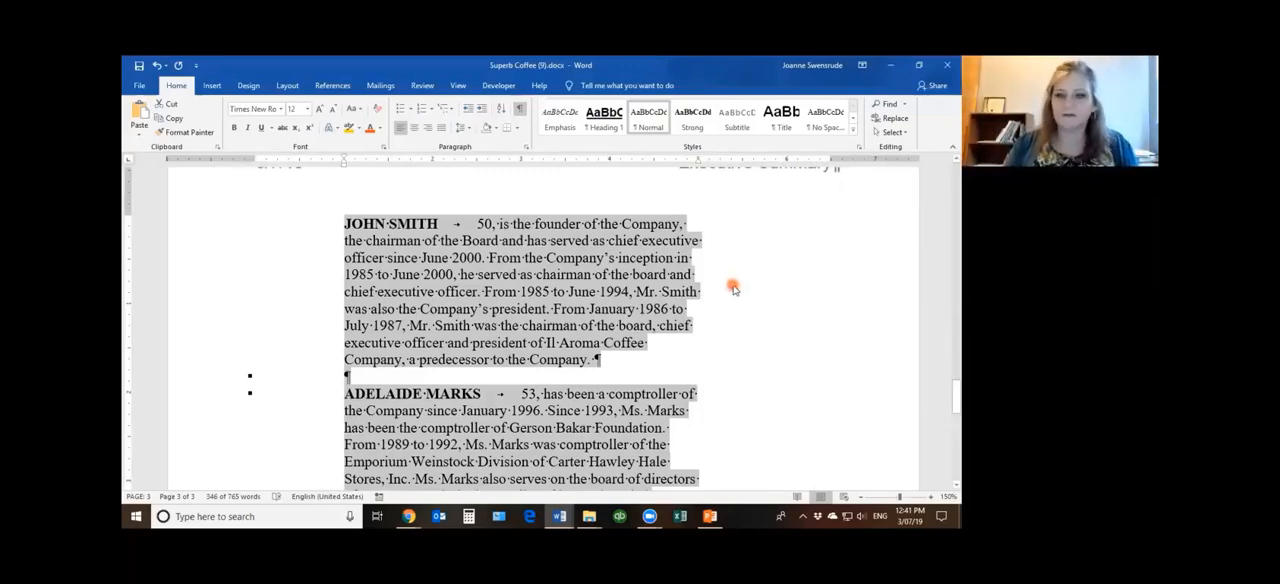
scroll(734, 287, up, 2)
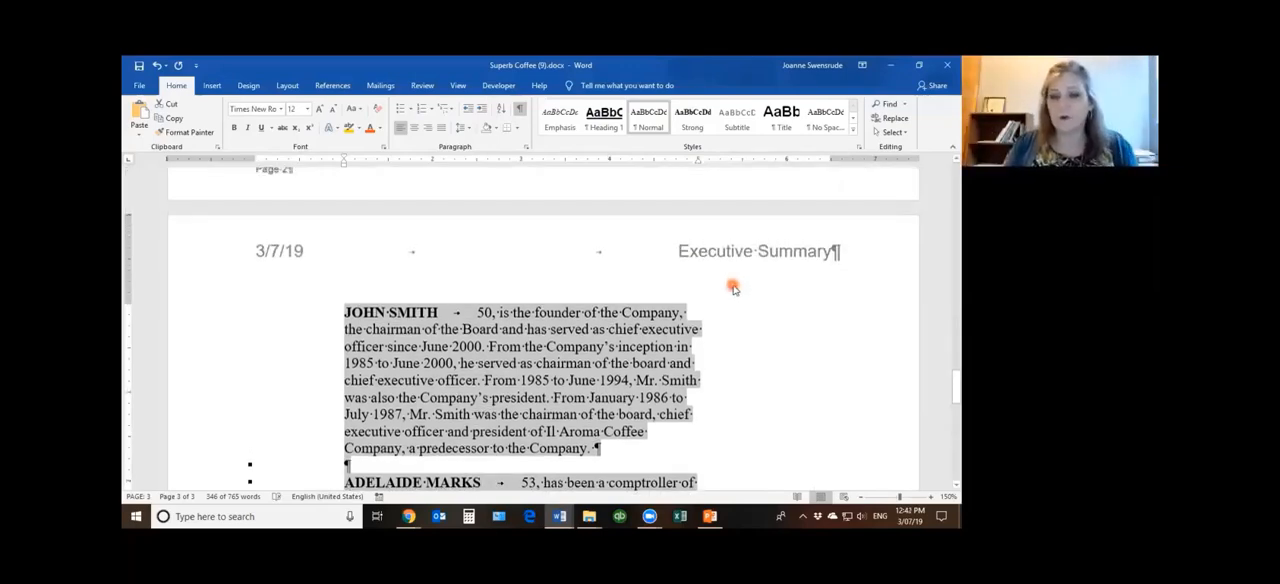
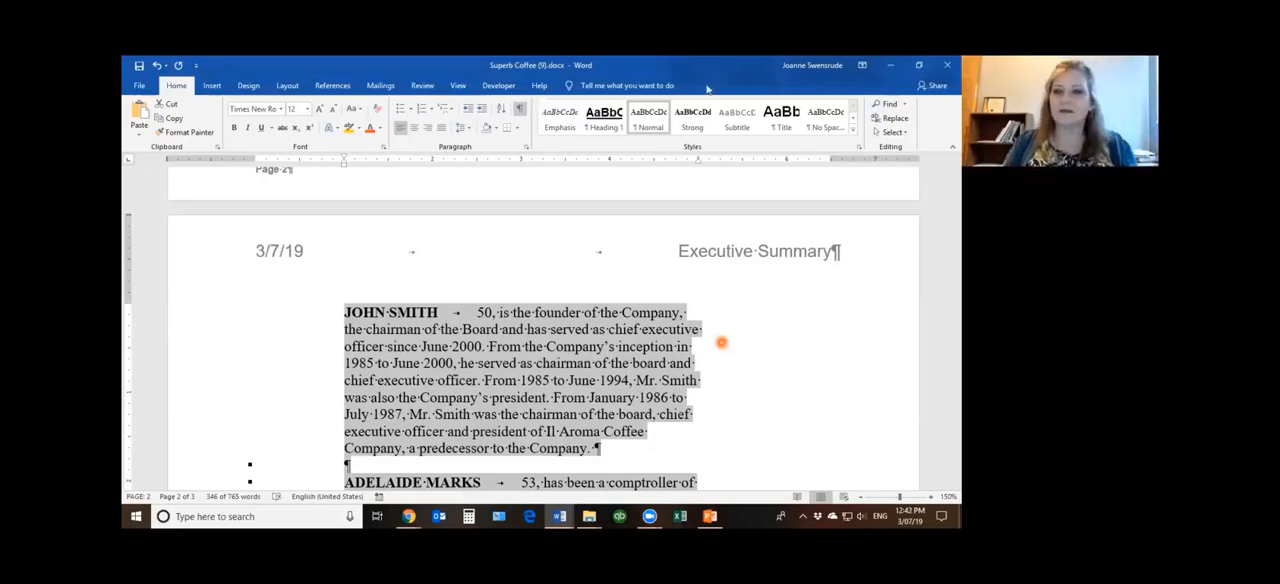
Reset the paragraph formatting of the selected biographies to remove their left and right indents
click(661, 126)
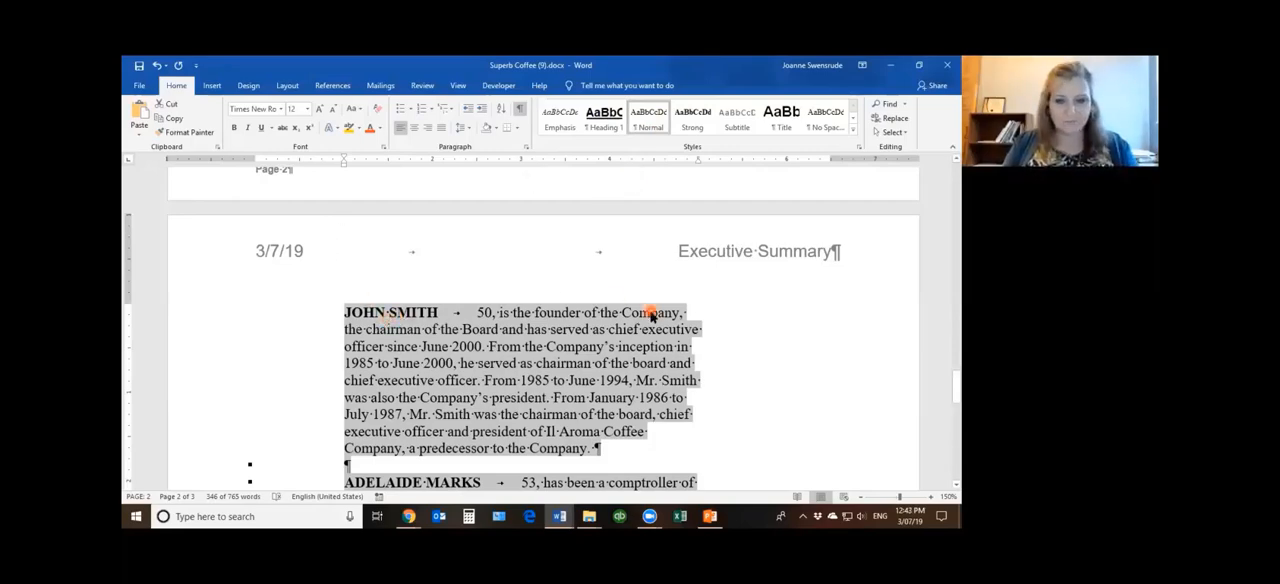
key(ctrl+q)
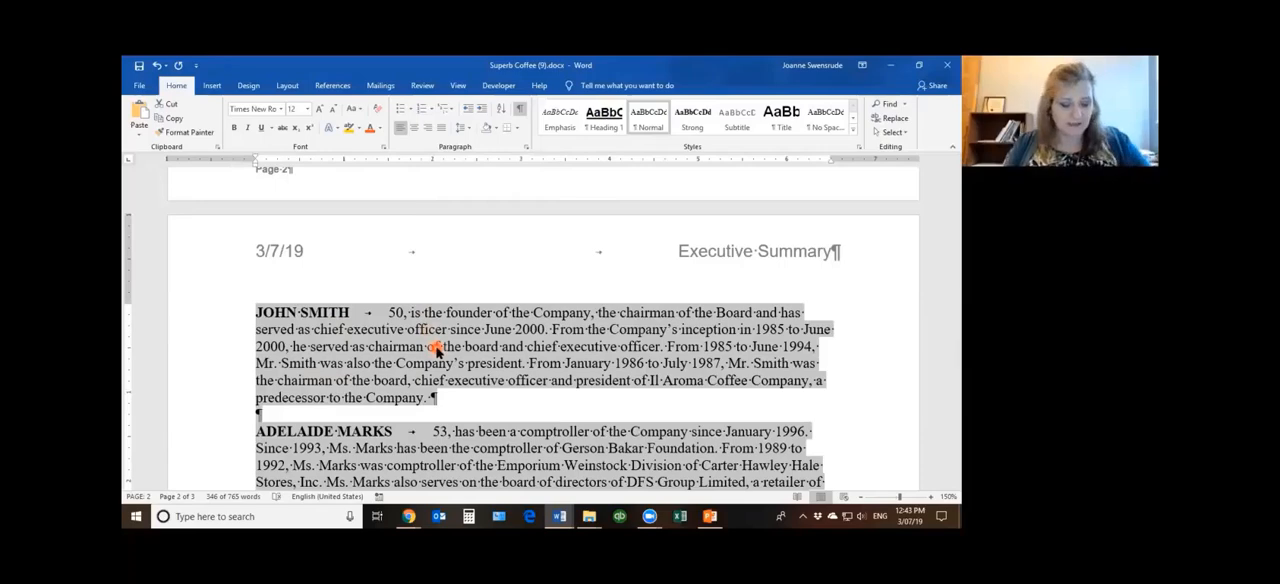
Try clearing the character formatting of the selected biographies and undo the clearing
key(ctrl+space)
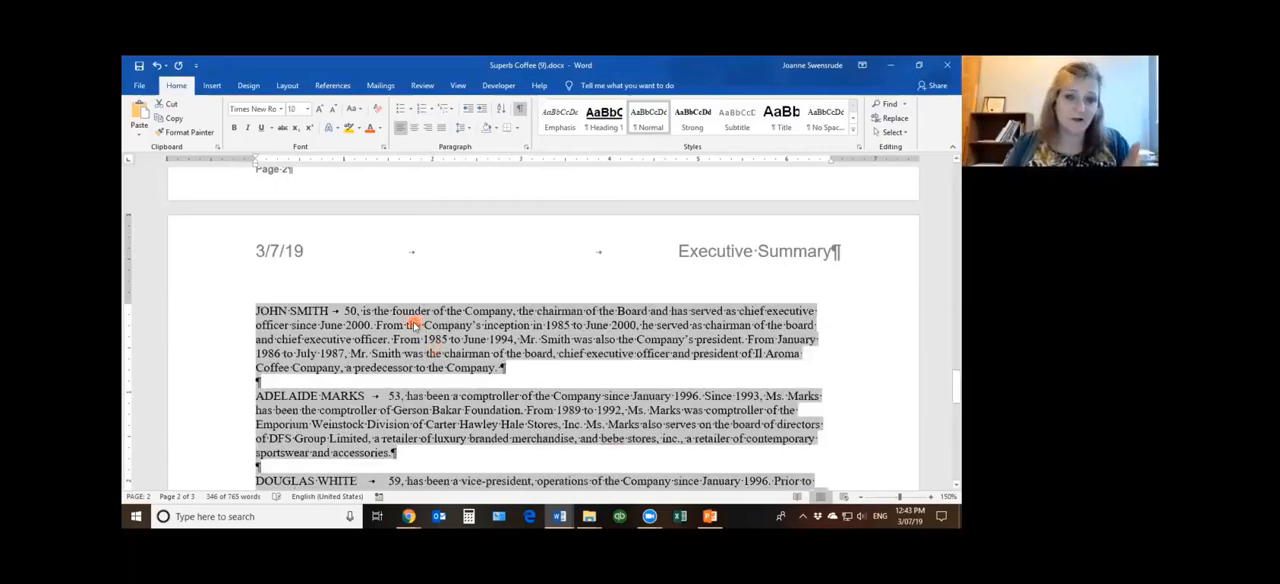
click(295, 108)
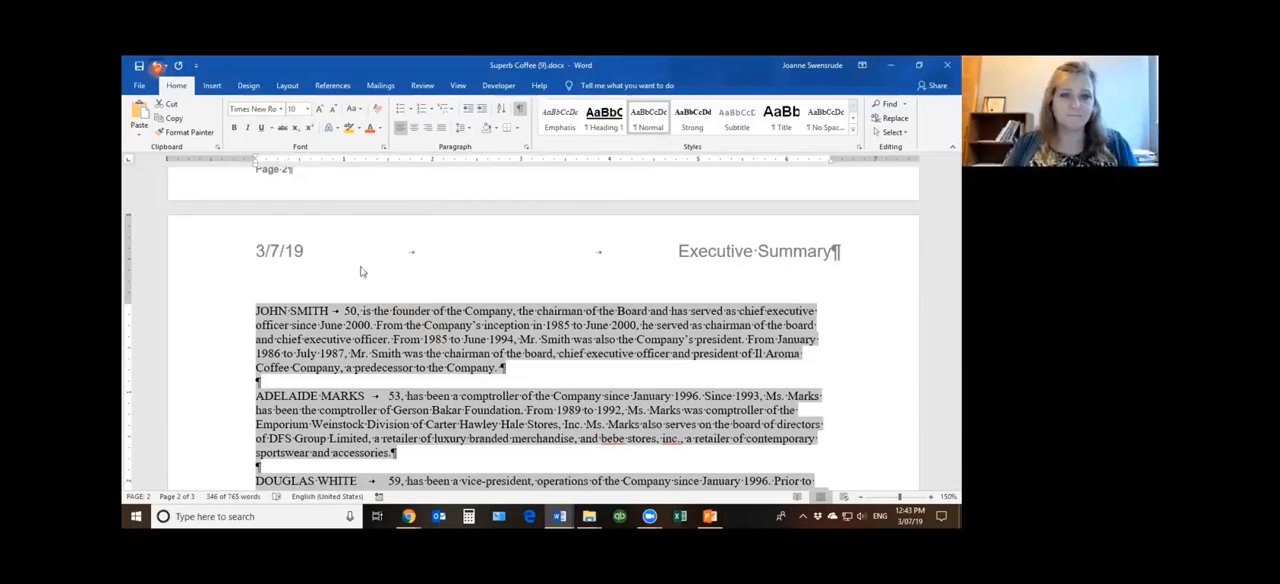
click(156, 66)
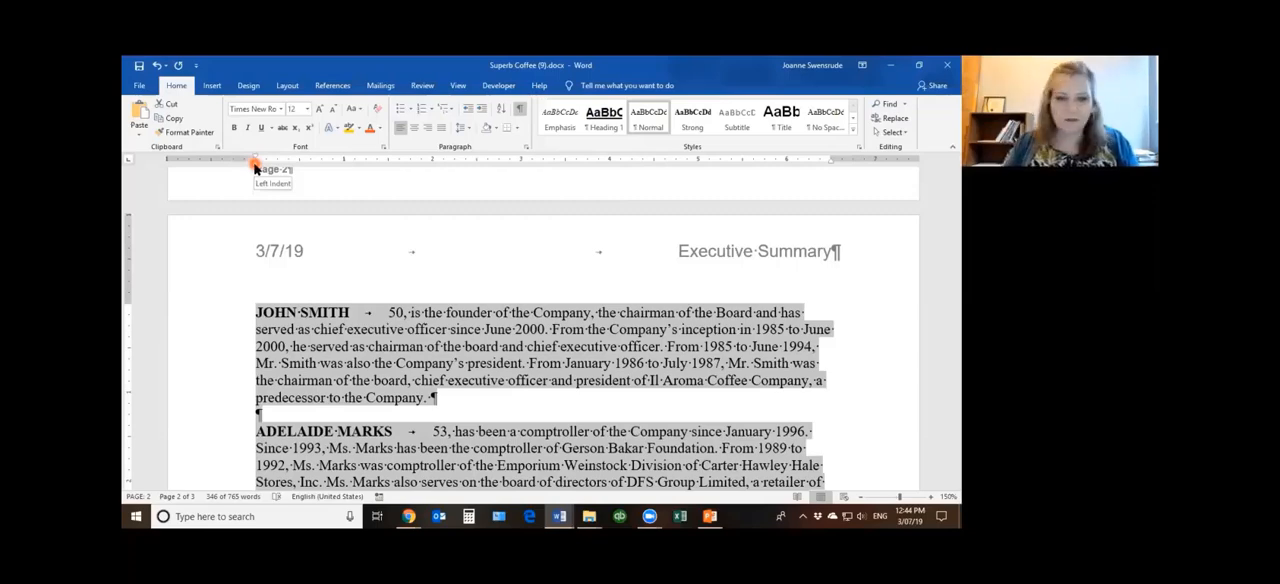
Try a left indent of about 0.9 inch on the selected biographies and clear it by resetting the paragraph formatting
drag(255, 167, 334, 168)
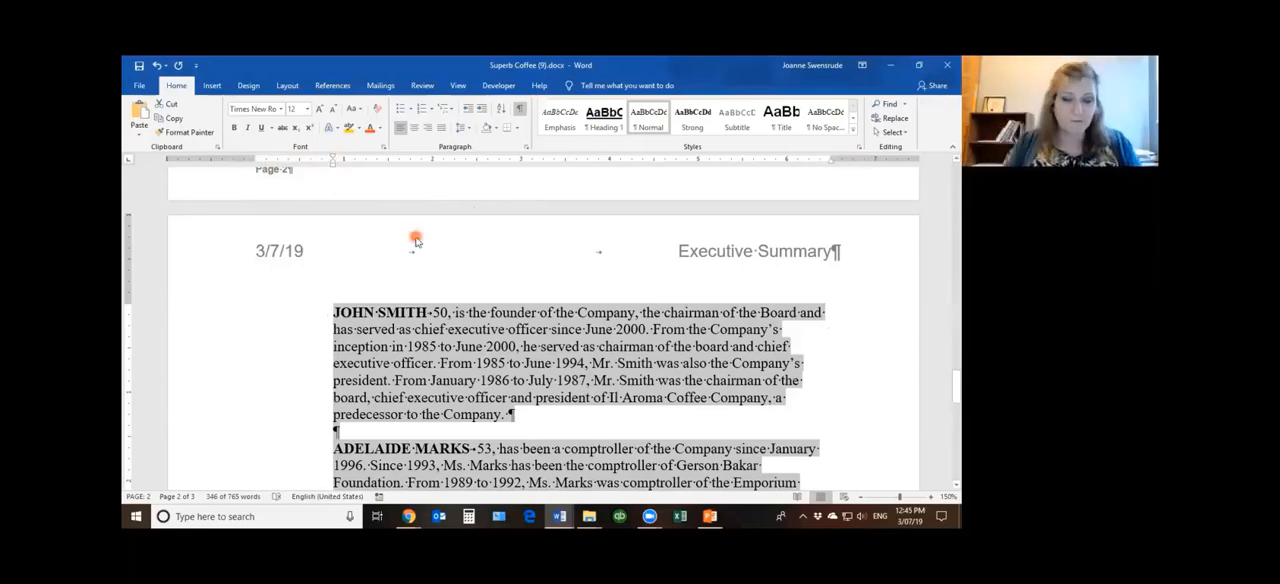
key(ctrl+q)
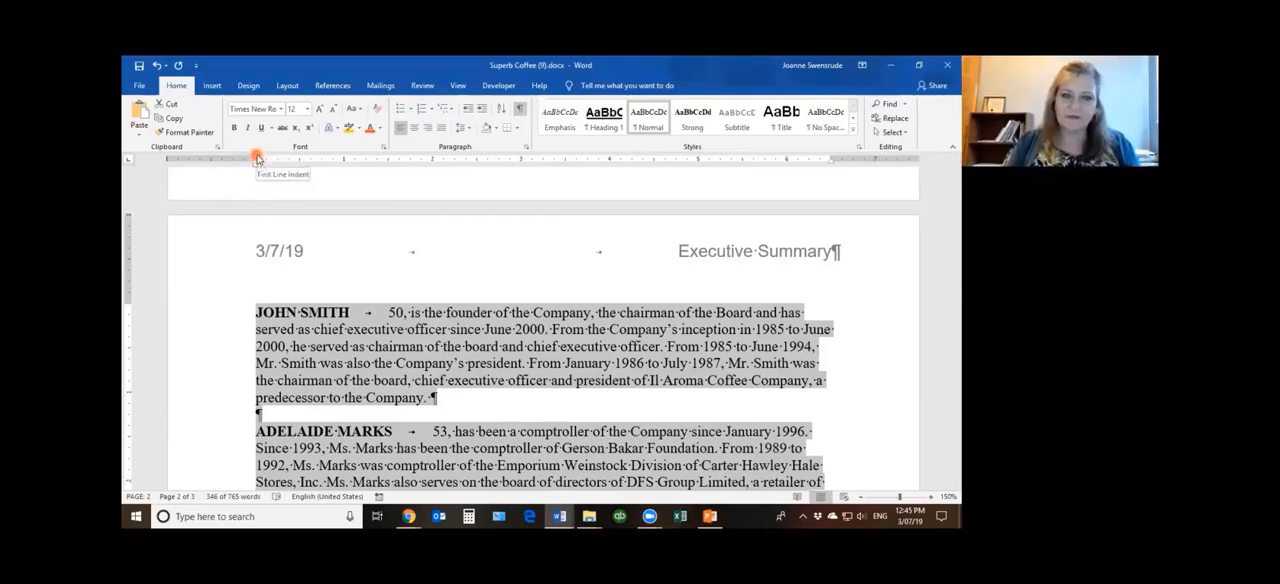
Try a first-line indent of 0.5 inch on the selected biographies, check the paragraphs and remove the indent again
drag(256, 158, 298, 158)
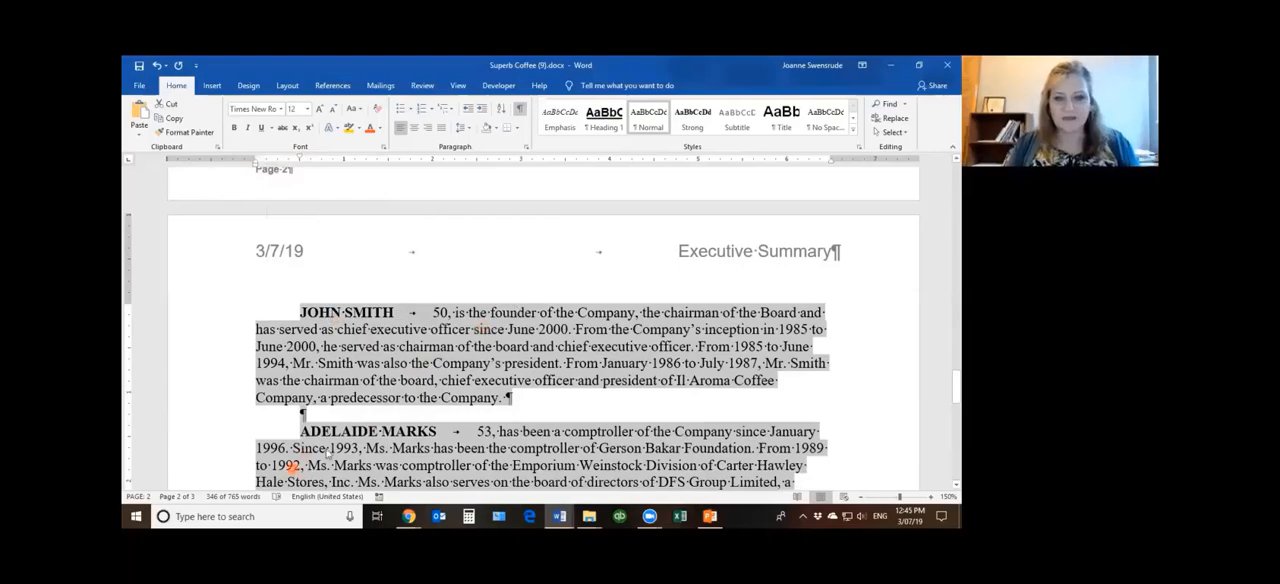
scroll(384, 449, down, 6)
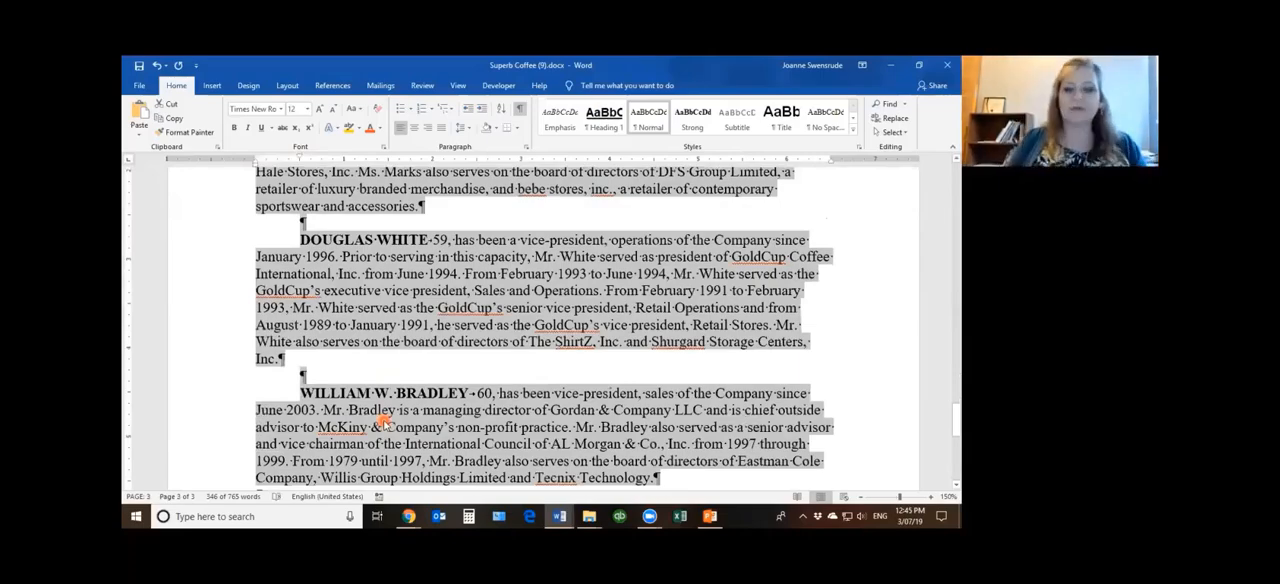
scroll(305, 170, up, 5)
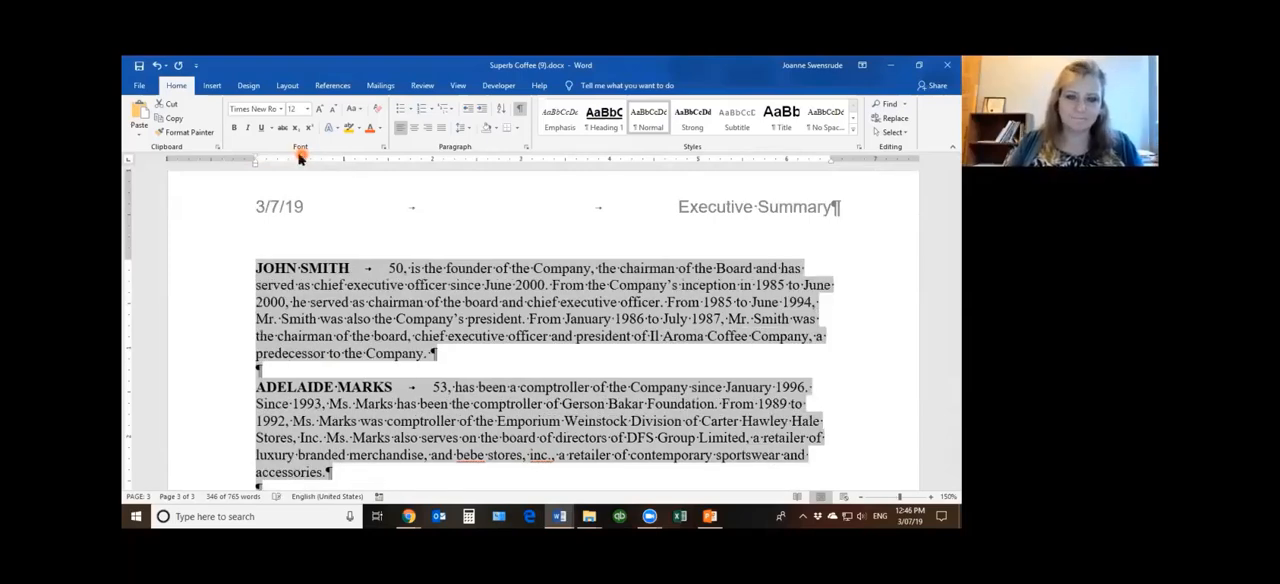
drag(303, 159, 256, 163)
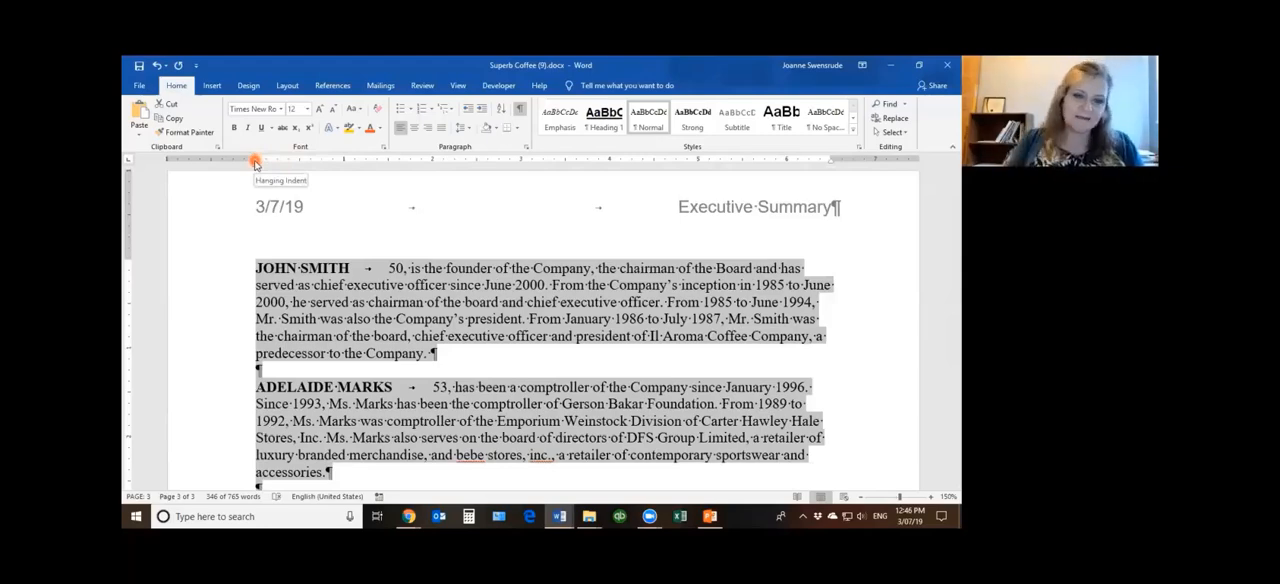
Try a hanging indent of about 0.4 inch on the biographies, reselect them through the document's end and clear the indent
drag(255, 163, 288, 166)
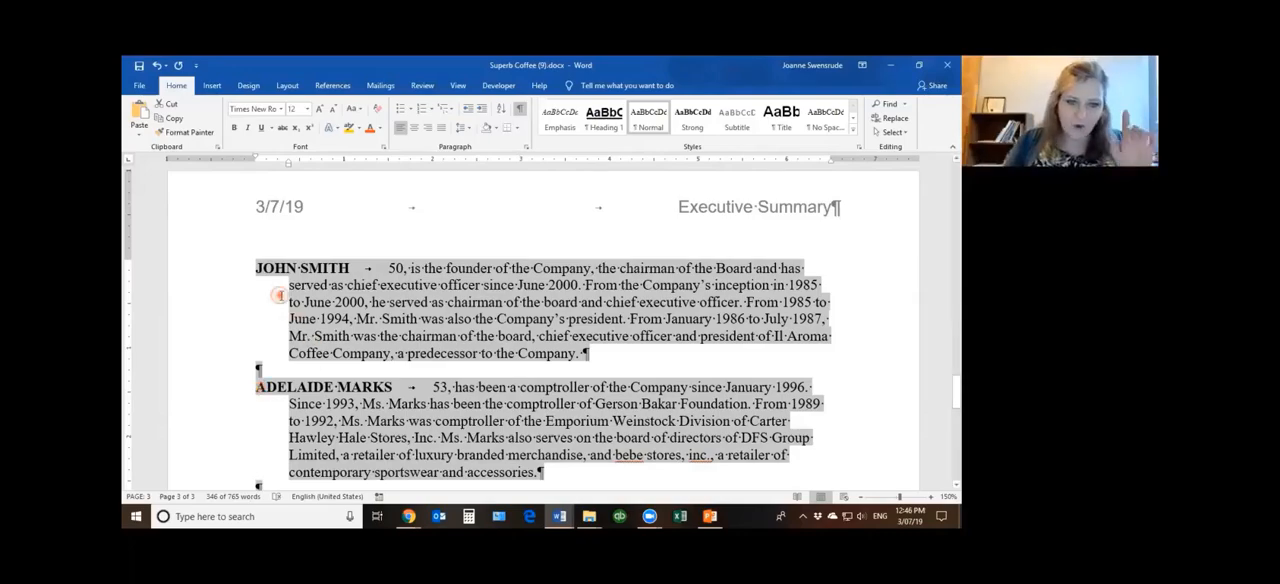
click(282, 298)
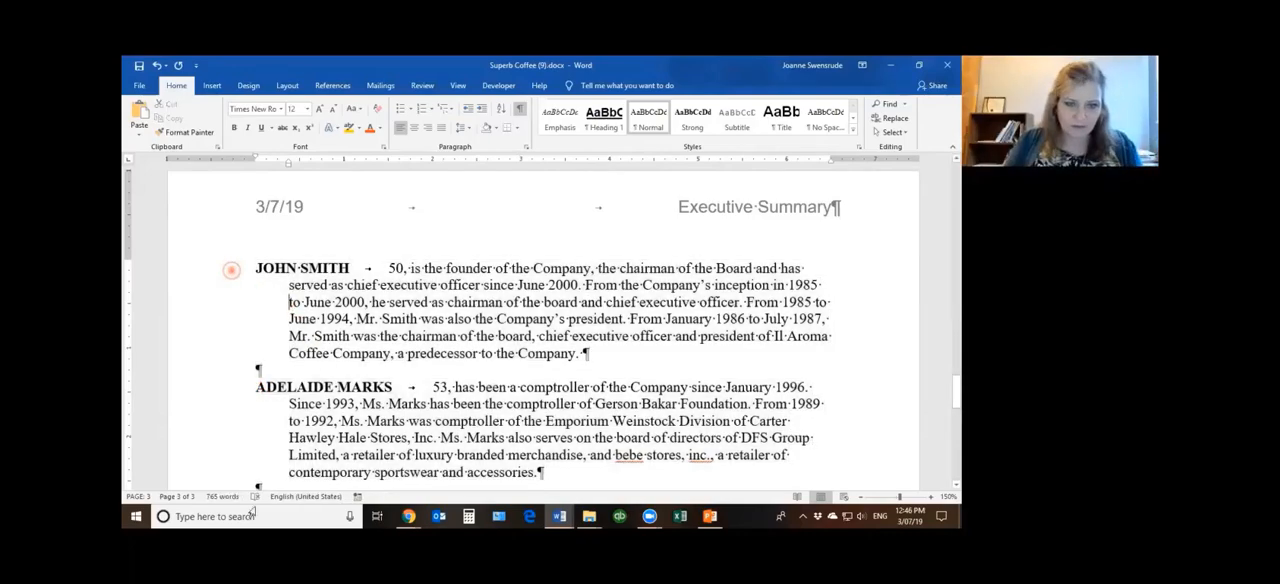
drag(232, 270, 262, 514)
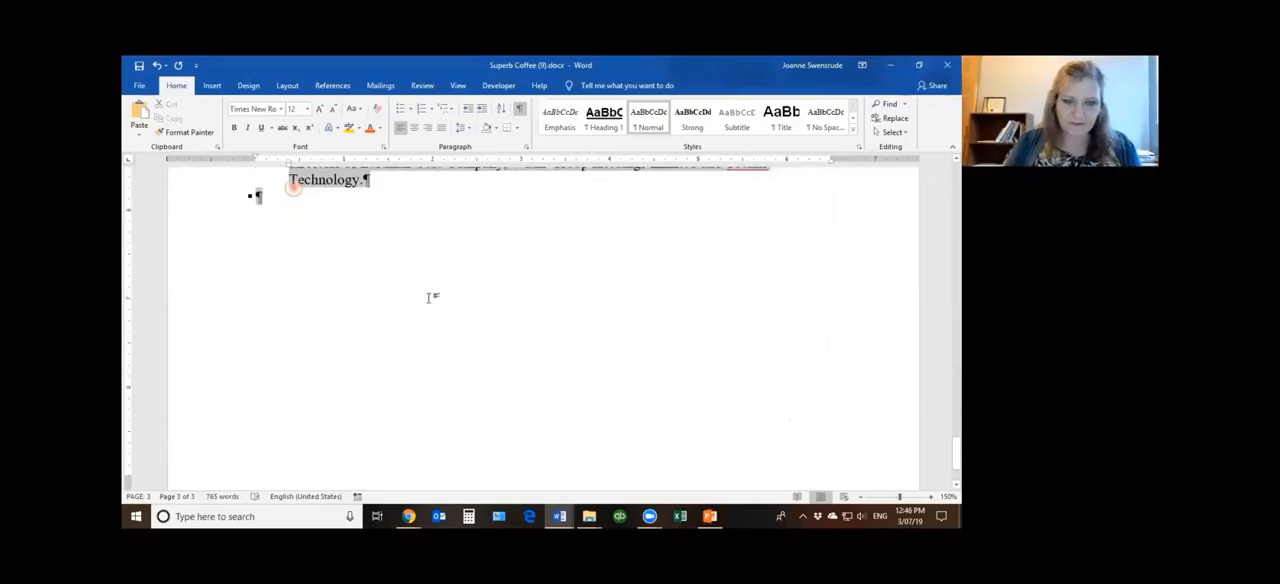
scroll(428, 297, up, 12)
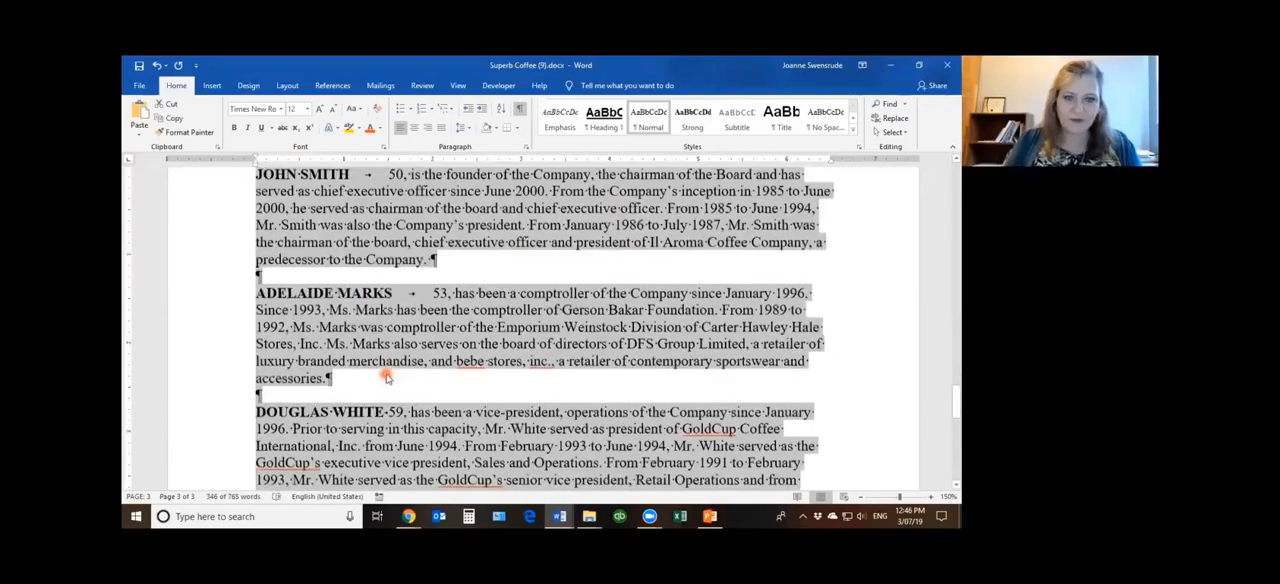
Select all the biographies through the last one and set their hanging indent to 2 inches
click(352, 350)
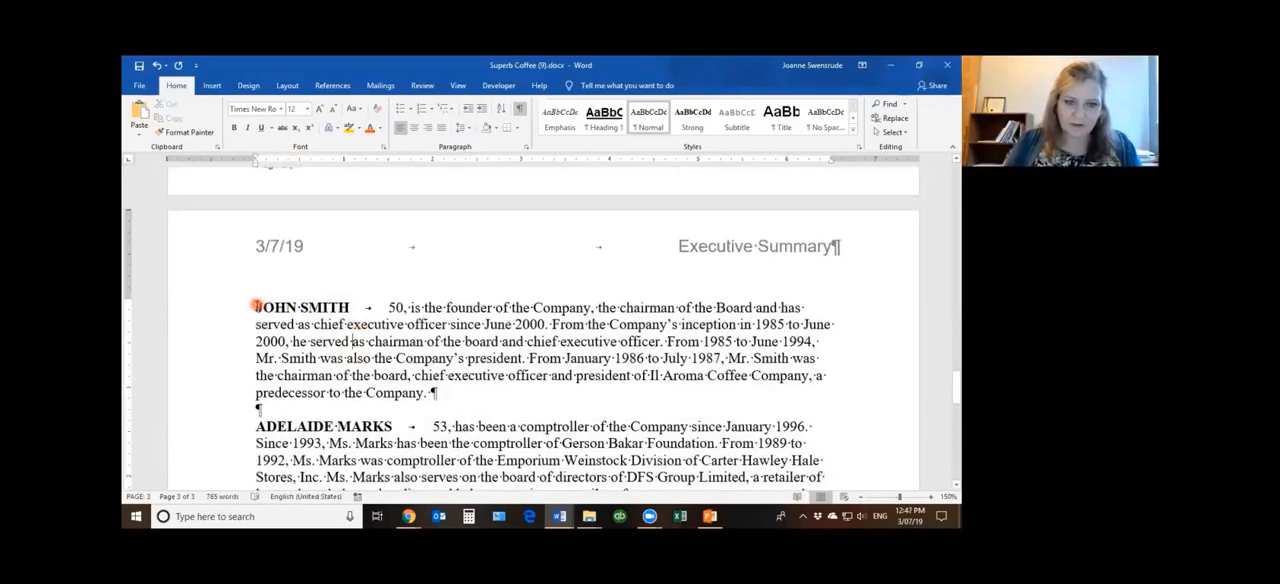
drag(297, 308, 816, 310)
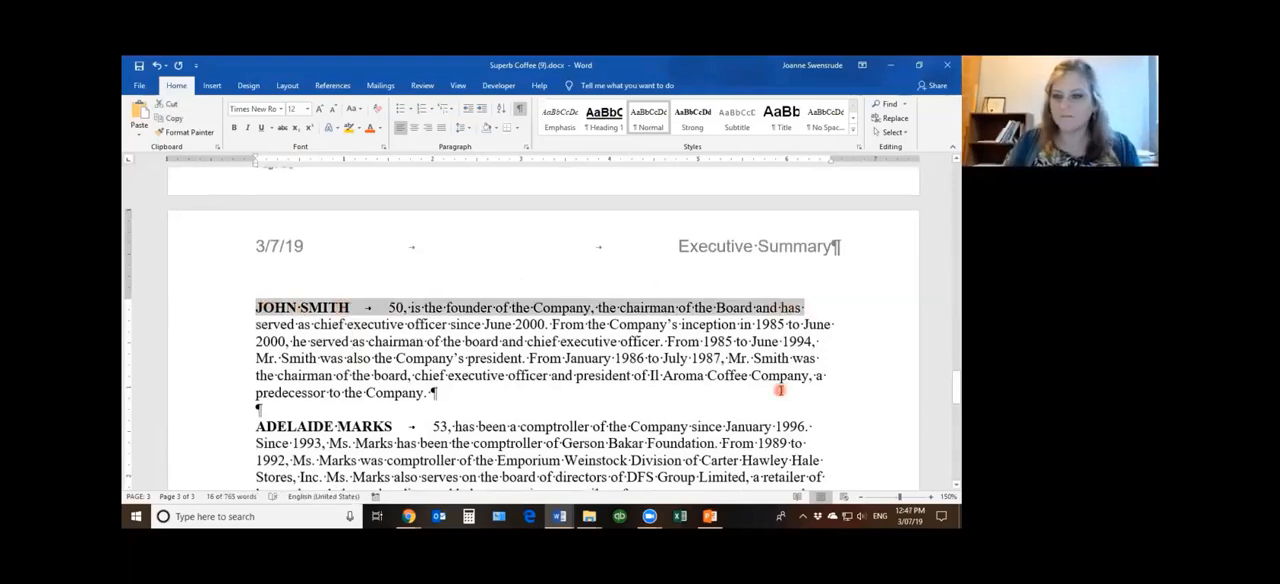
drag(190, 318, 257, 428)
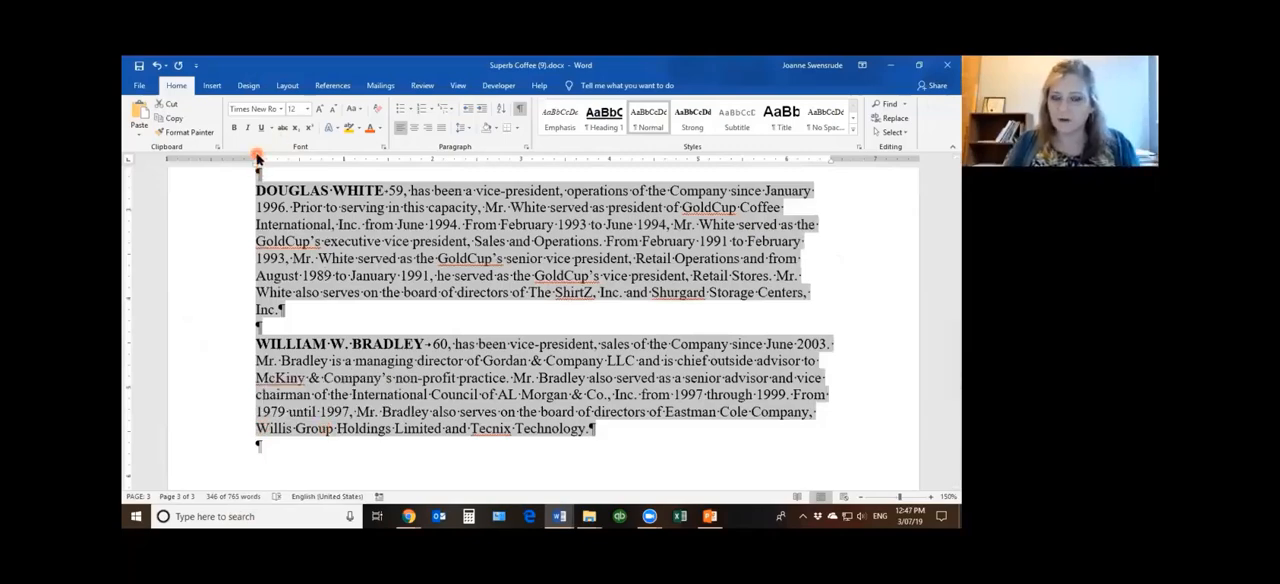
scroll(410, 338, up, 5)
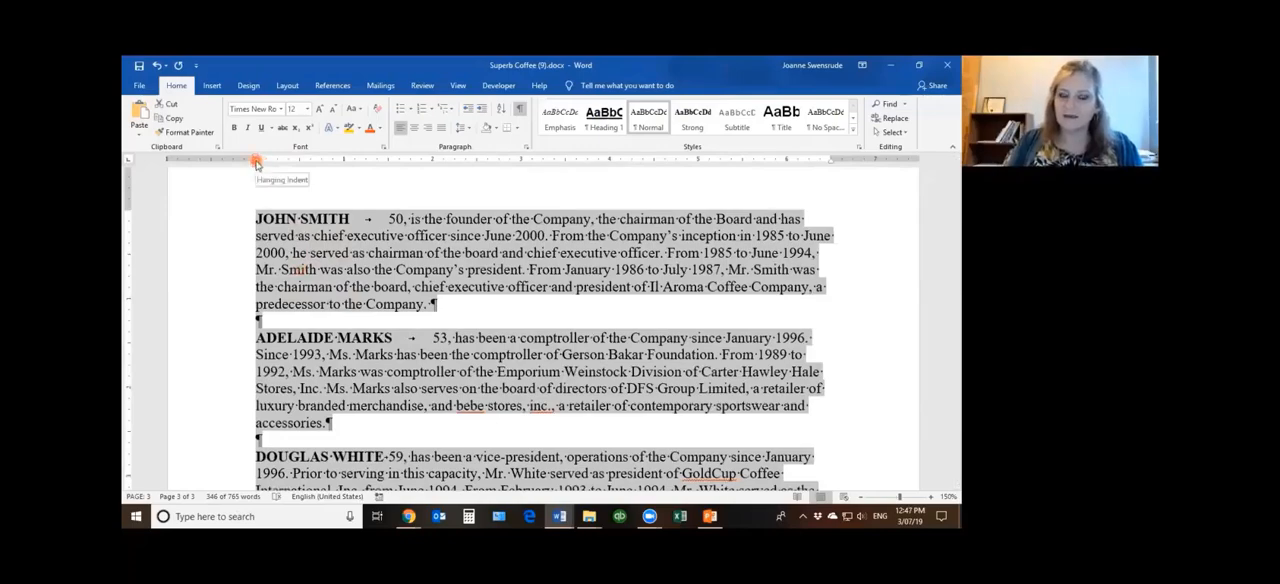
drag(256, 163, 433, 162)
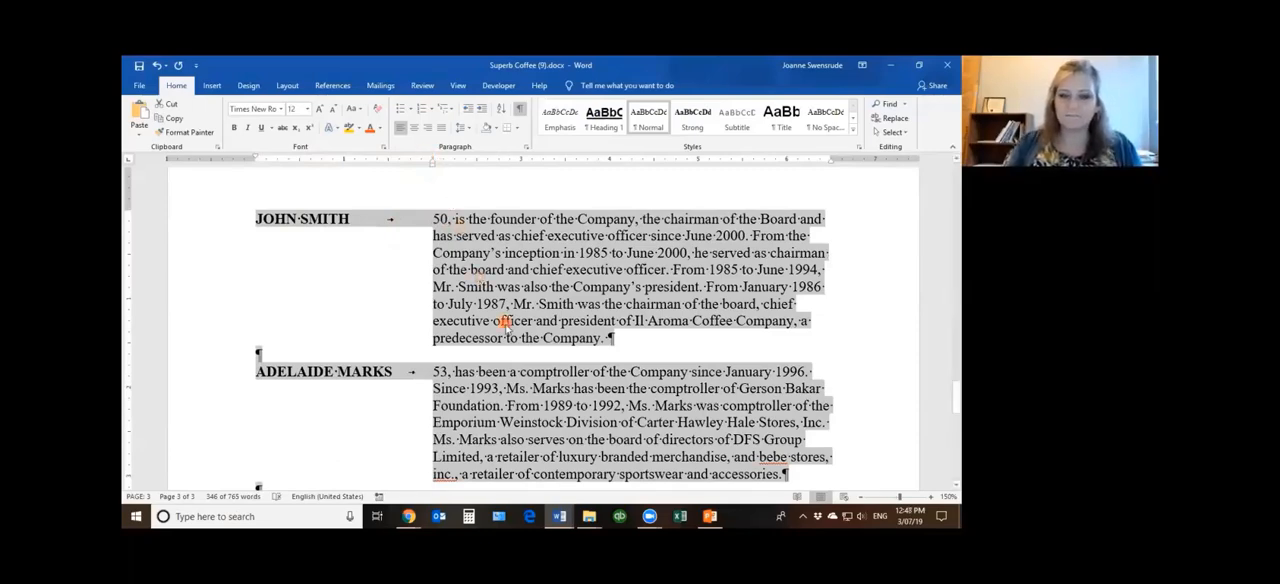
scroll(505, 325, down, 10)
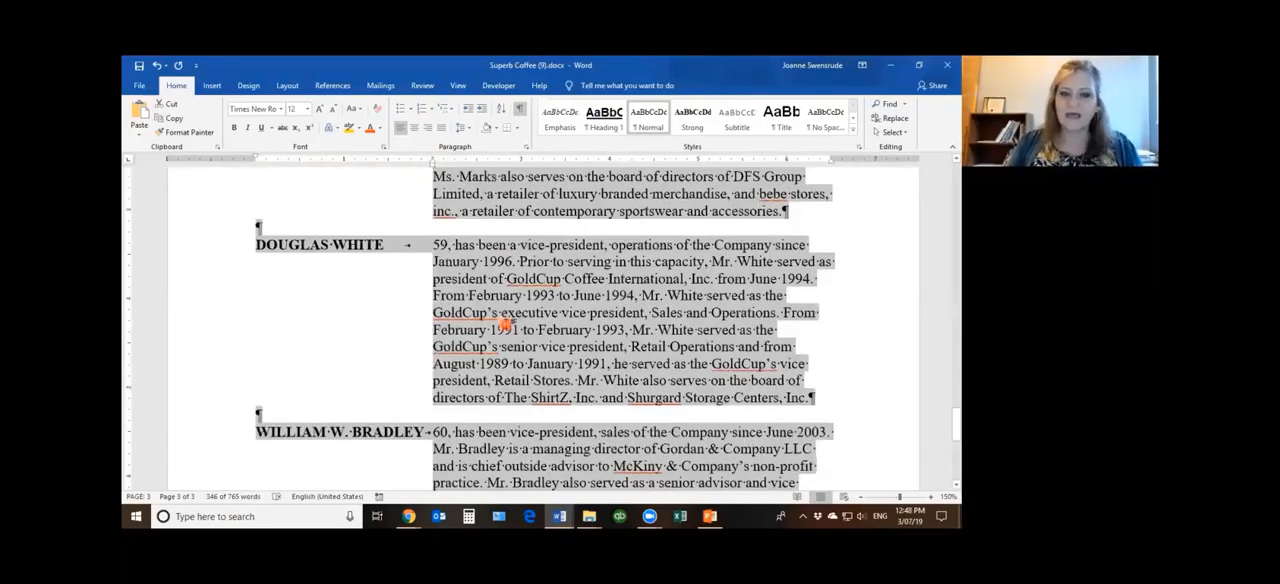
Add a new entry two paragraphs below the last biography with a first name in capitals, one tab and the filler text fkdfsd jdldflkj
click(258, 256)
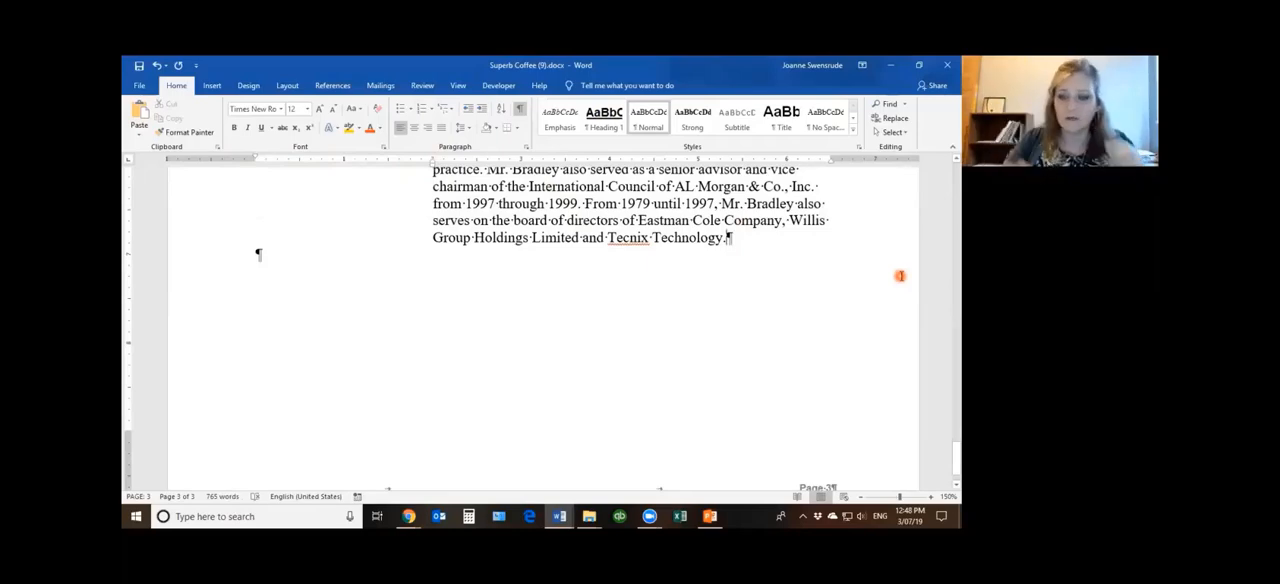
key(Return)
key(Return)
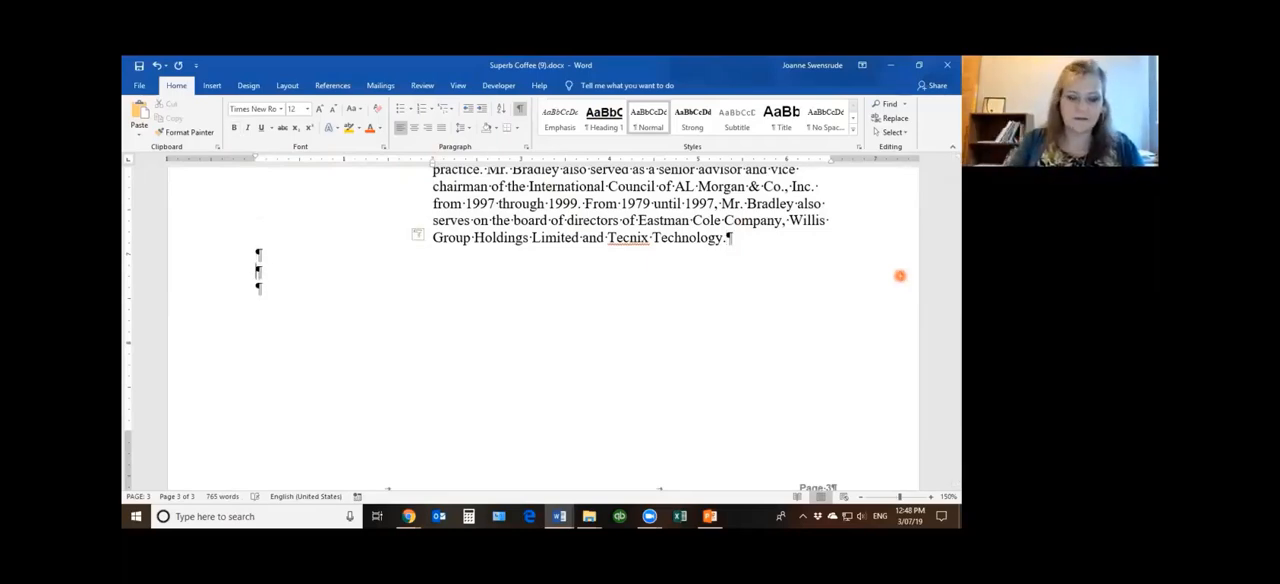
text(JOANNE)
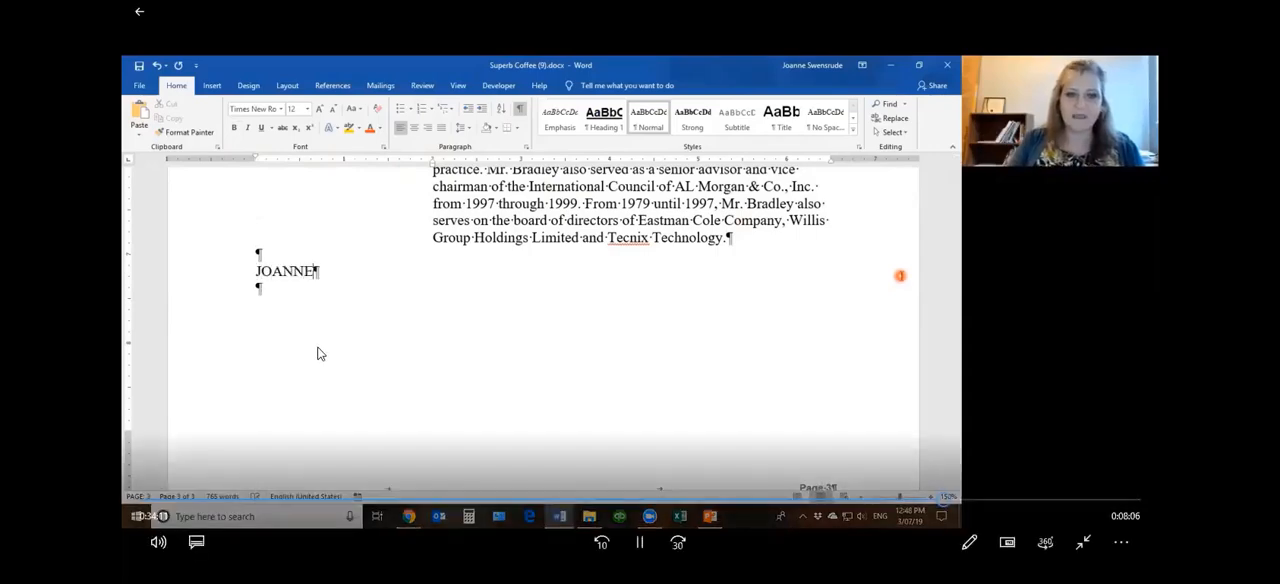
key(Tab)
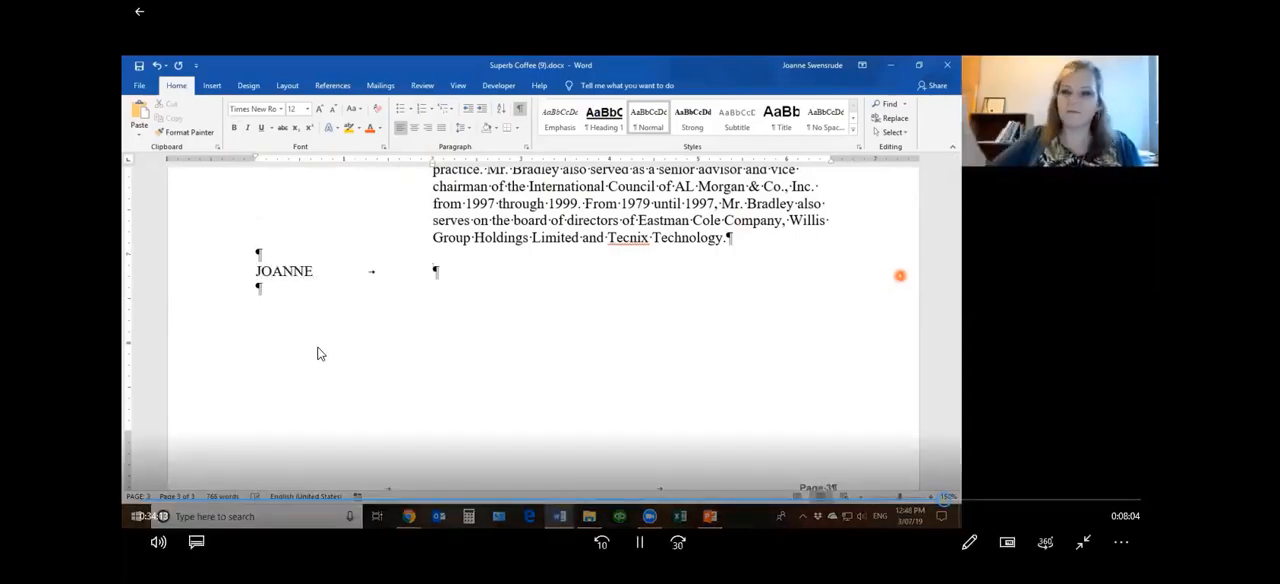
text(fkdfsd jdldflkj)
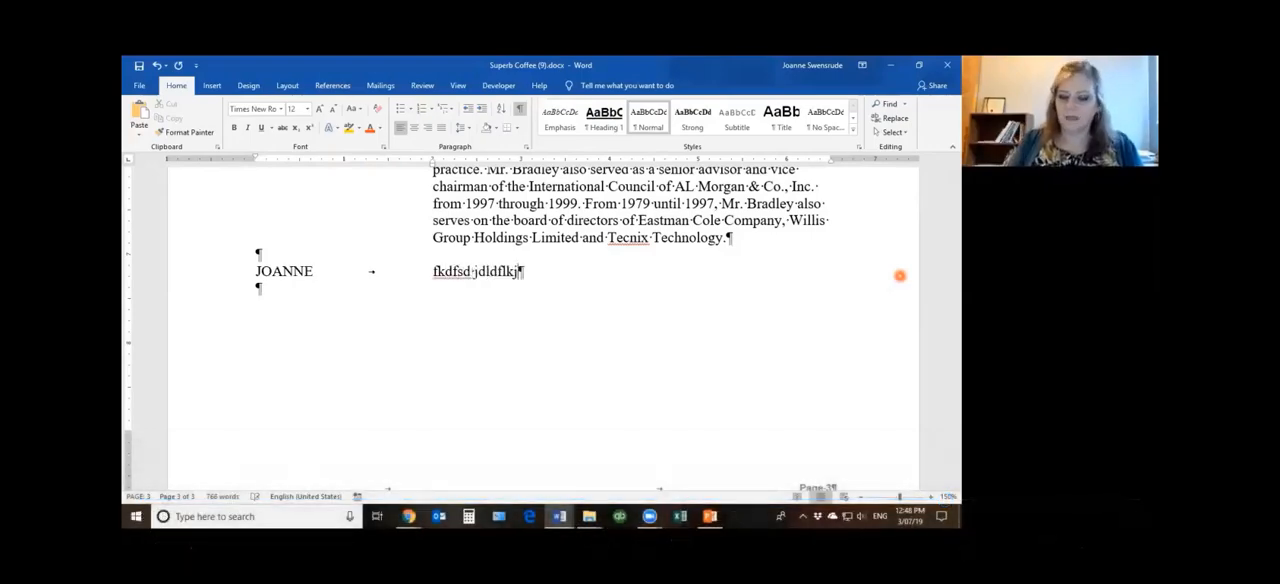
Replace the tab and filler after the name in the new entry with filler text long enough to wrap onto a second line
key(BackSpace)
key(BackSpace)
key(BackSpace)
key(BackSpace)
key(BackSpace)
key(BackSpace)
key(BackSpace)
key(BackSpace)
key(BackSpace)
key(BackSpace)
key(BackSpace)
key(BackSpace)
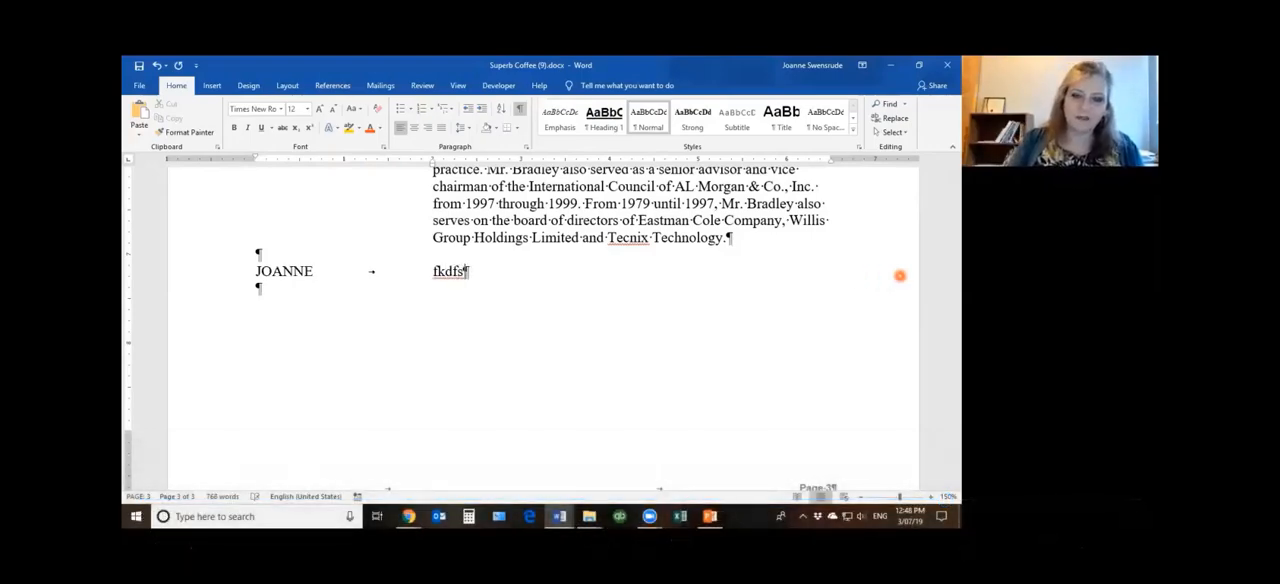
key(BackSpace)
key(BackSpace)
key(BackSpace)
key(BackSpace)
key(BackSpace)
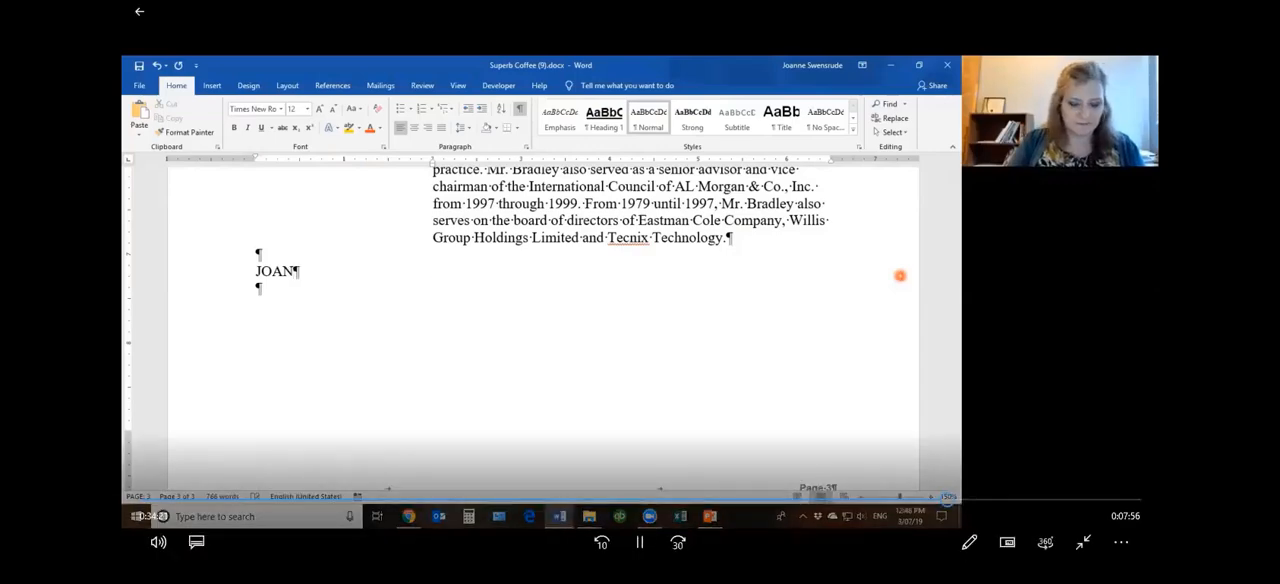
text(NE)
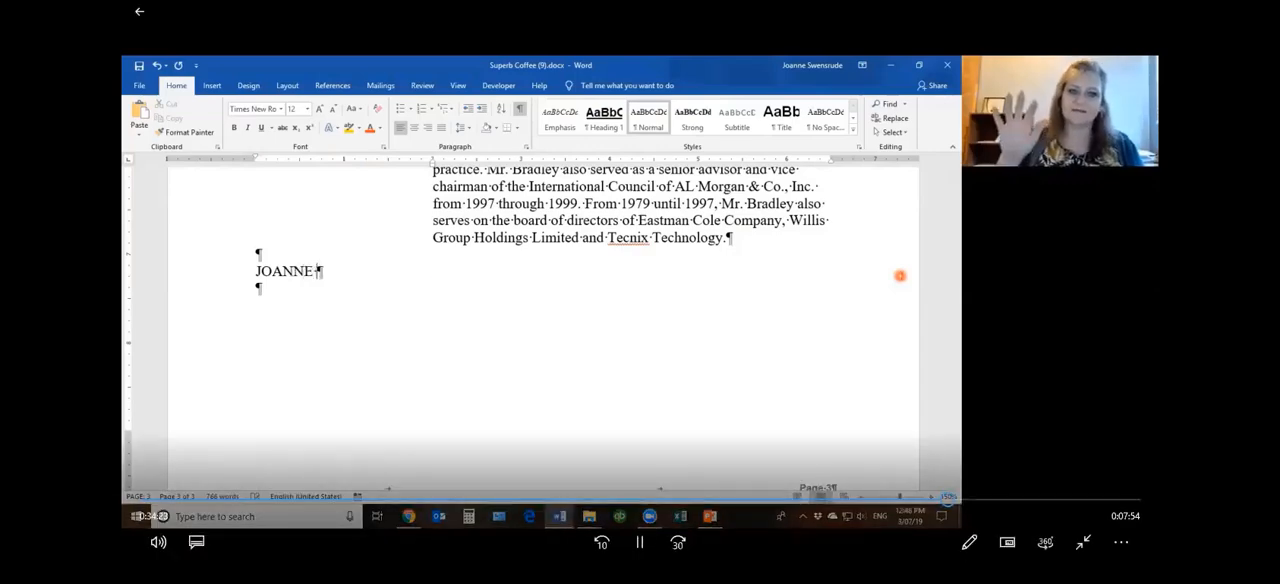
text( fkjd ffi)
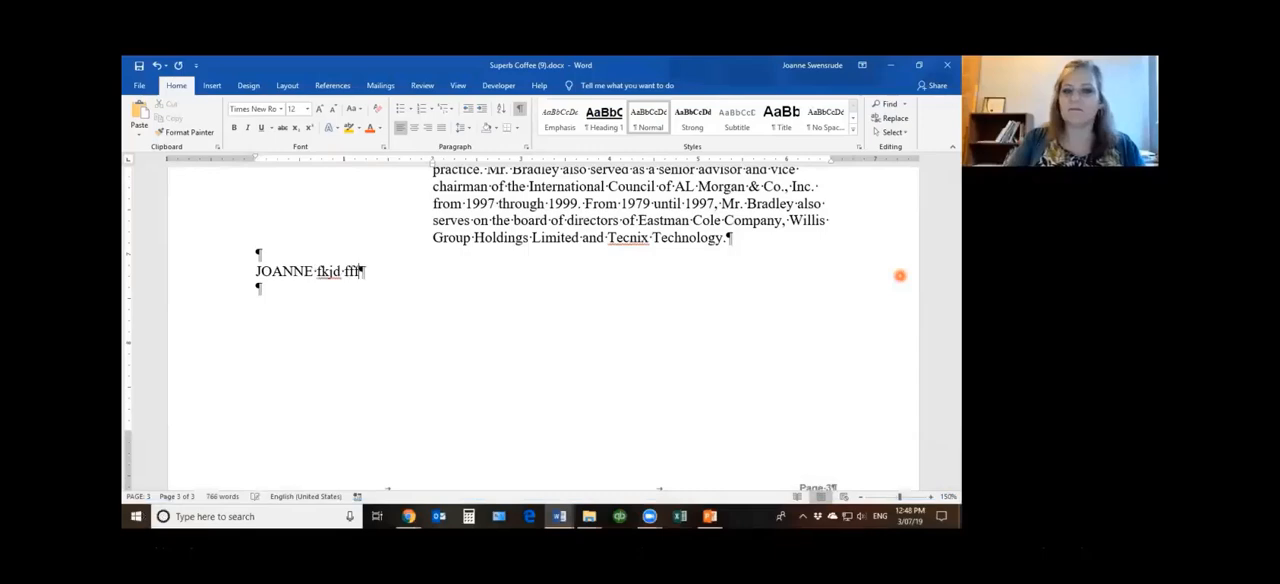
key(BackSpace)
text(ffj fj sjdf lsfaoieufrauioiofdfiodfuvuv)
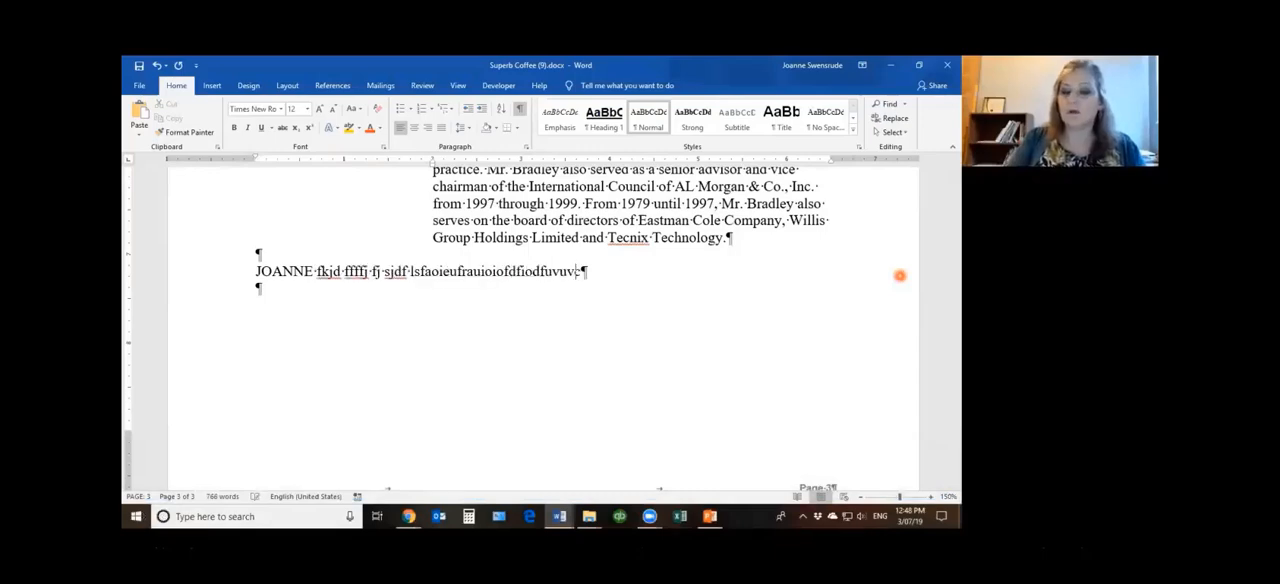
text(c fuidsf oiadoif doif oidsuf odeusfuiodfisdf)
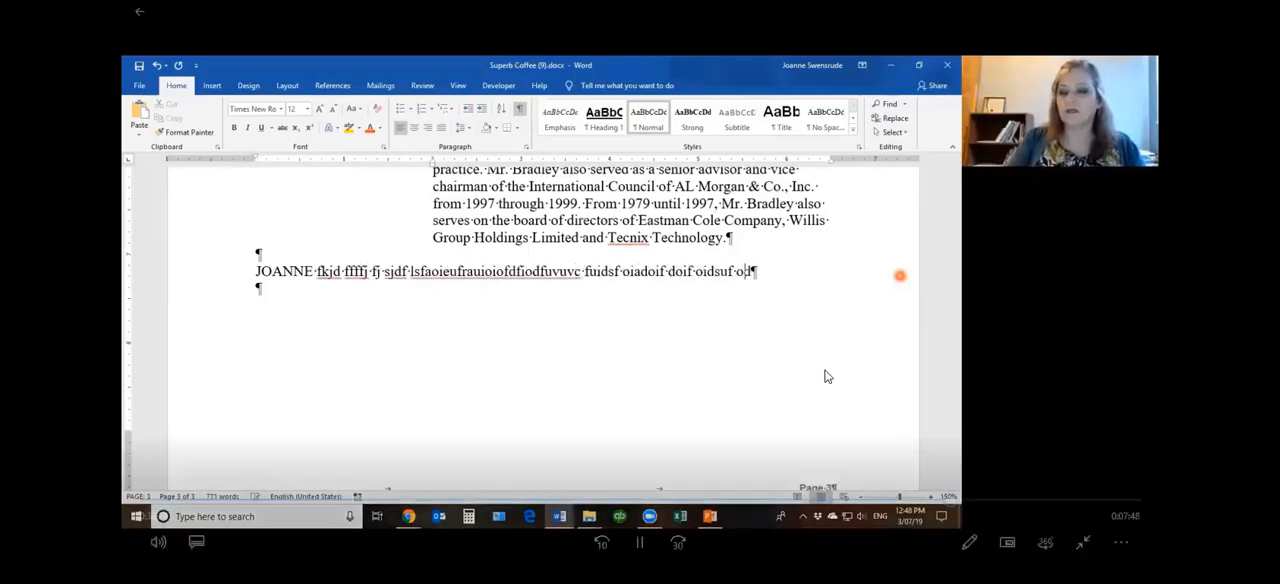
text(soisdf)
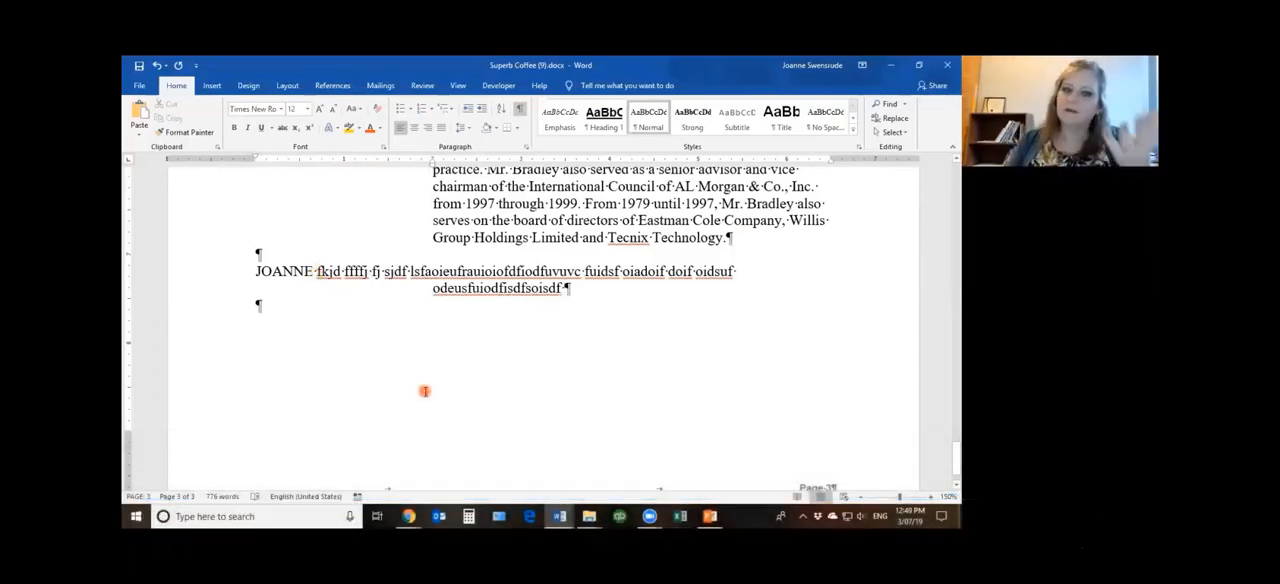
mouse_move(609, 316)
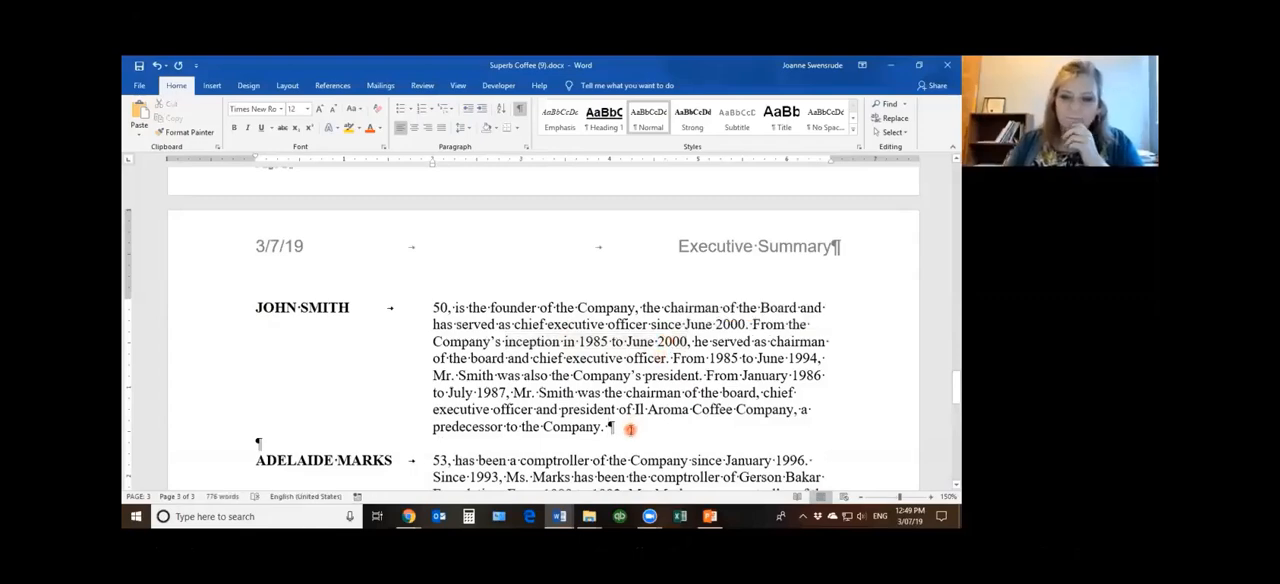
mouse_move(592, 300)
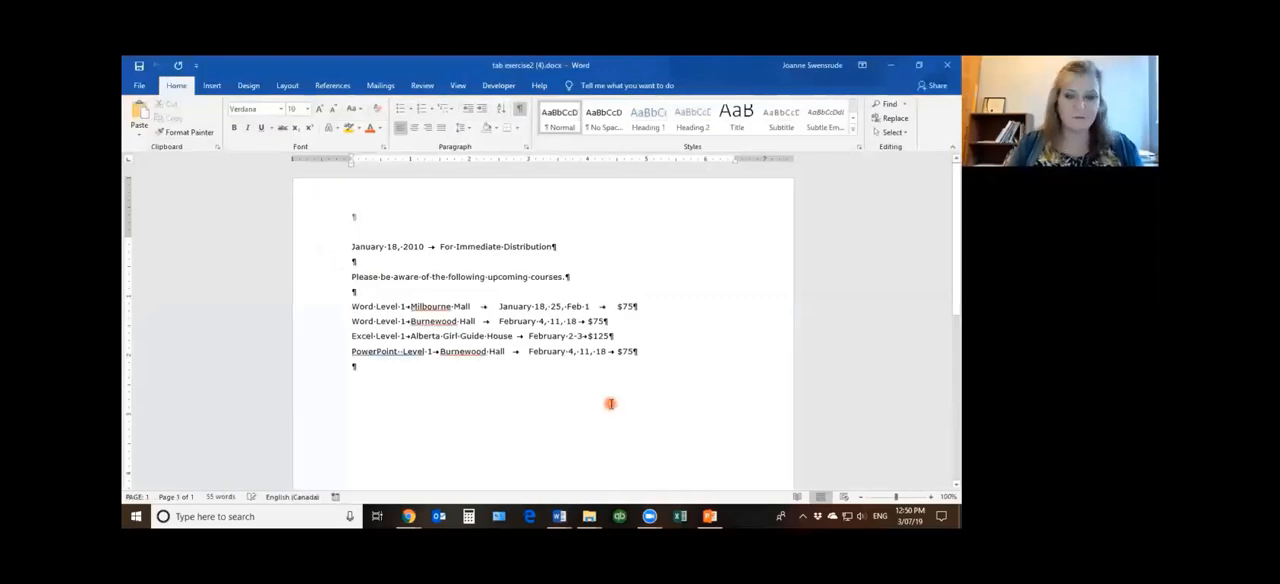
Add a right tab stop at about 6.4 inches to the date line so For Immediate Distribution aligns near the right margin
scroll(609, 403, up, 2)
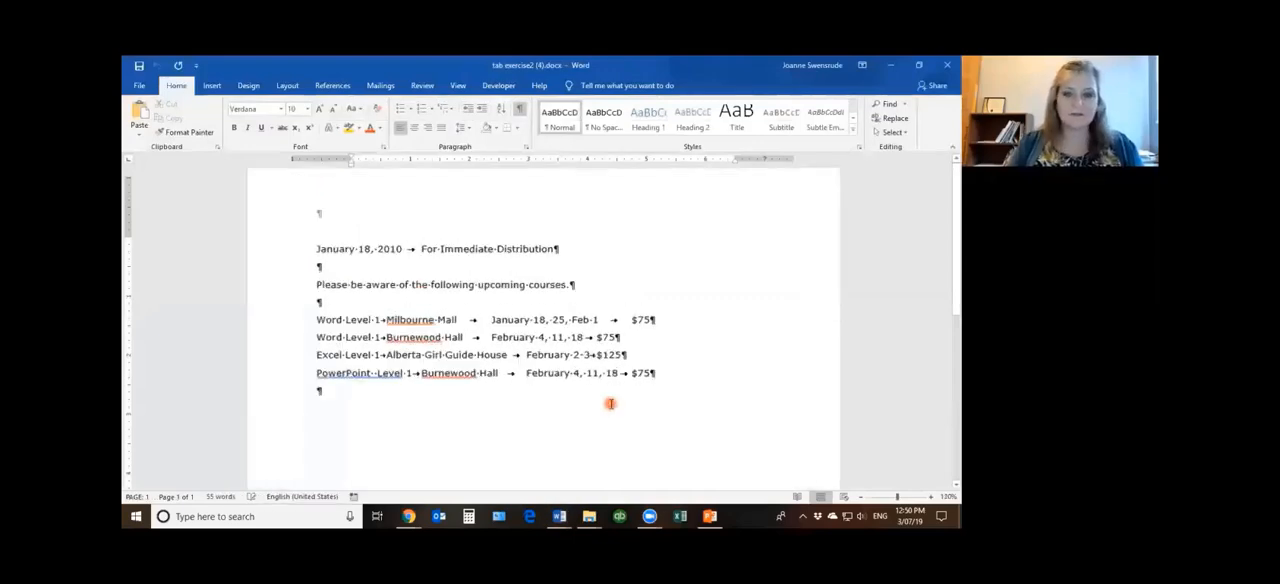
click(263, 248)
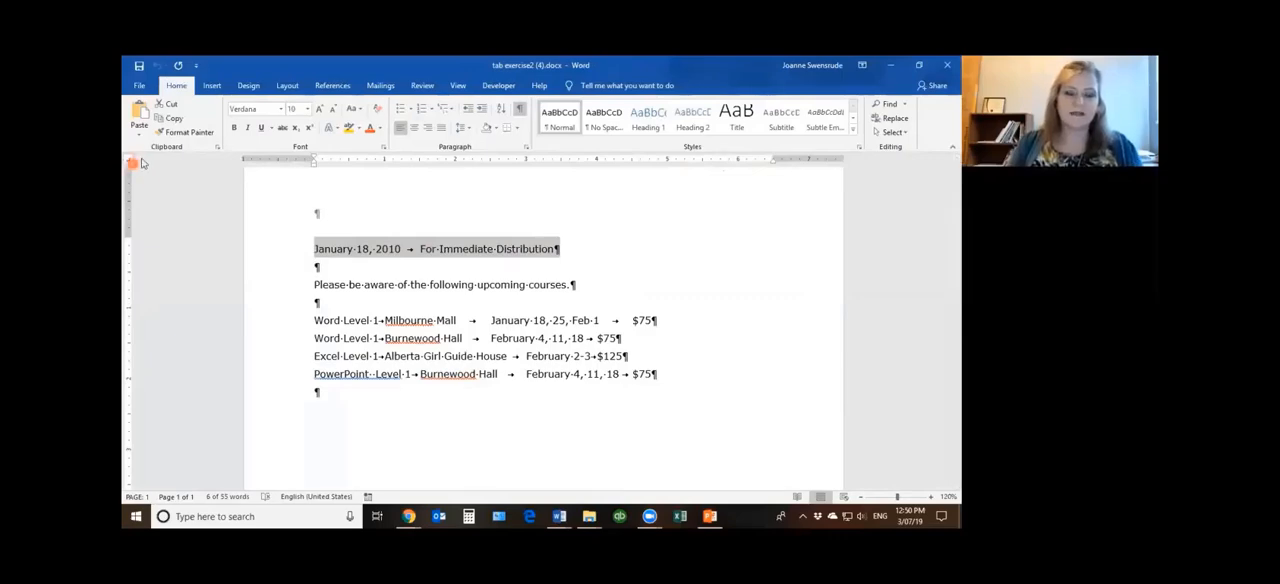
click(766, 160)
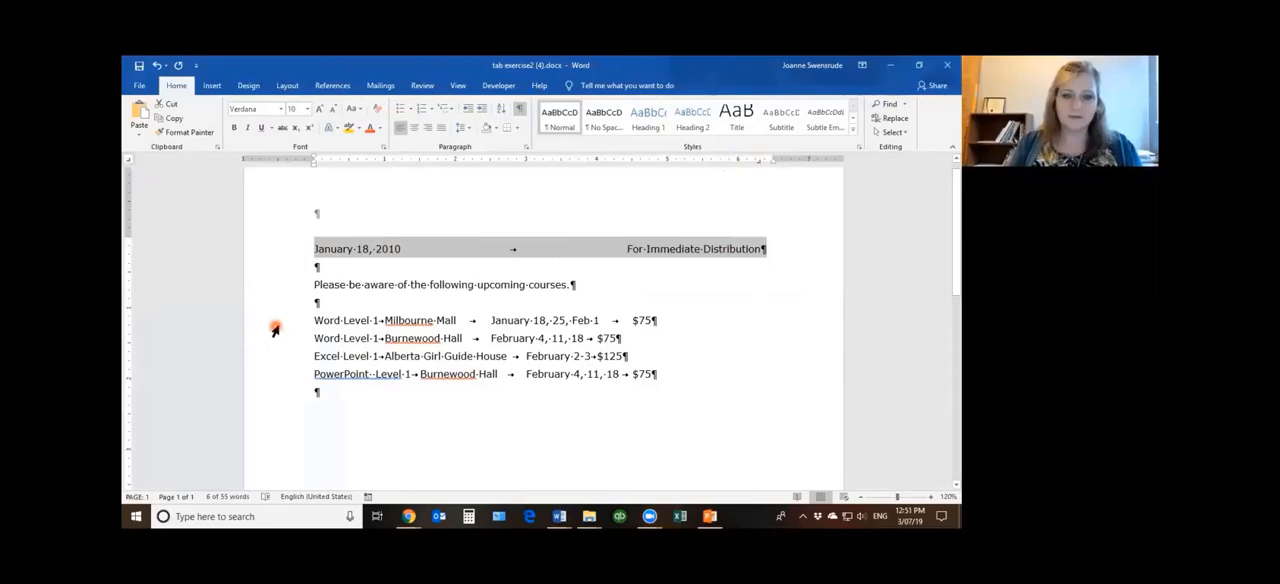
Align the four course lines with left tab stops at 2 and 4 inches and a right tab stop near the margin for the prices
drag(275, 322, 276, 376)
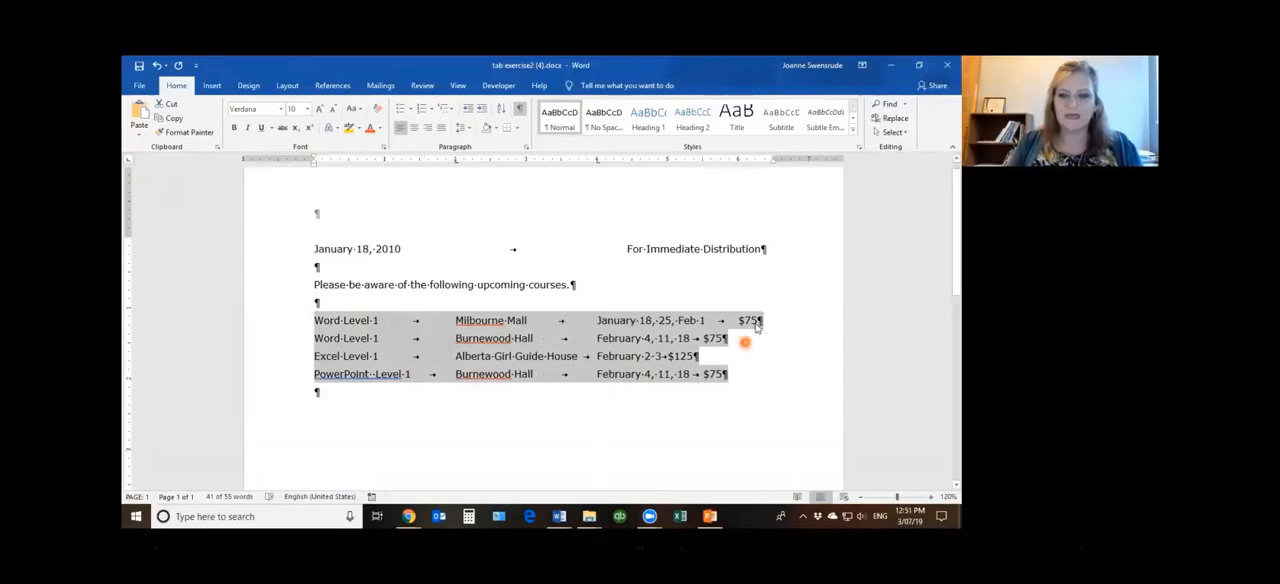
mouse_move(409, 279)
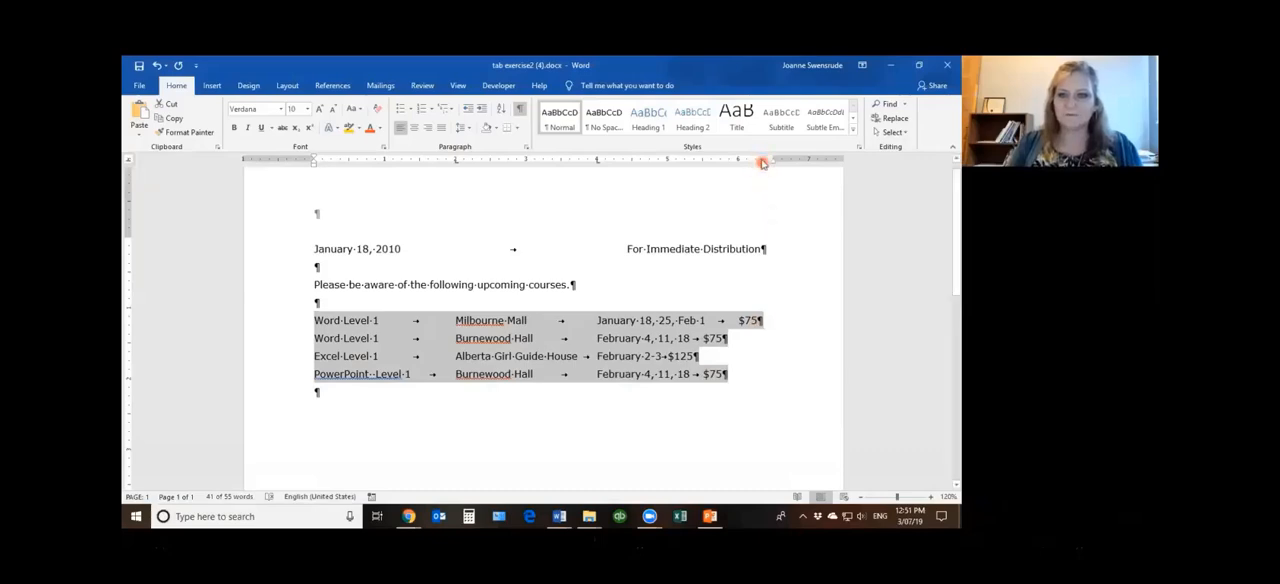
click(828, 291)
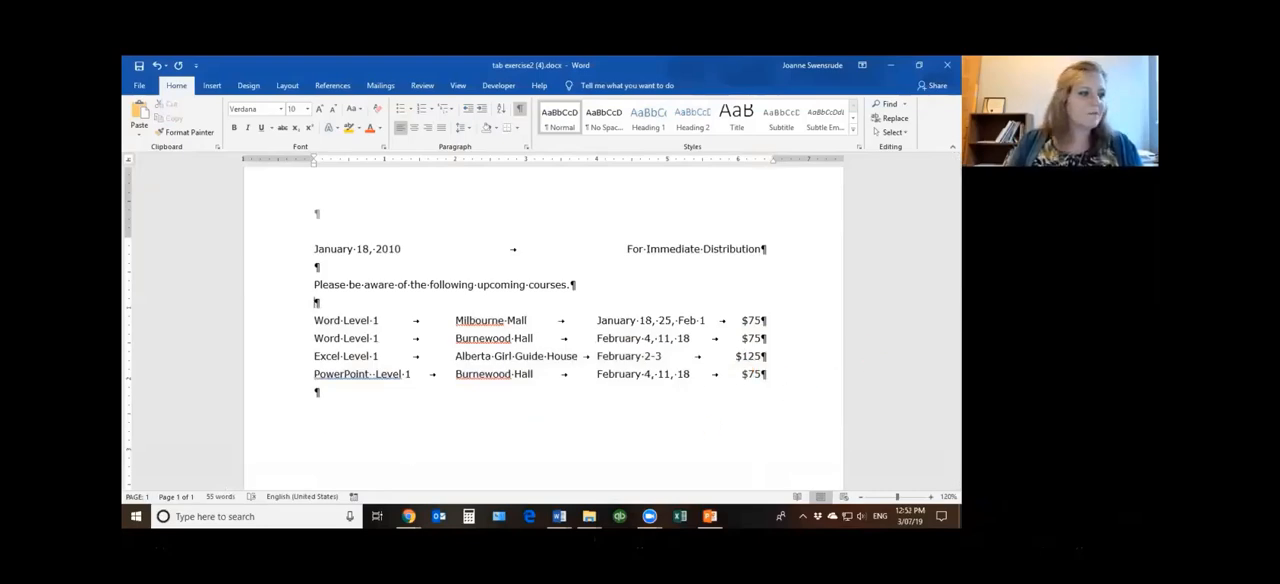
Switch to the tab exercise-messed up document and reduce the tabs between January 18, 2010 and For Immediate Distribution to one
key(alt+Tab)
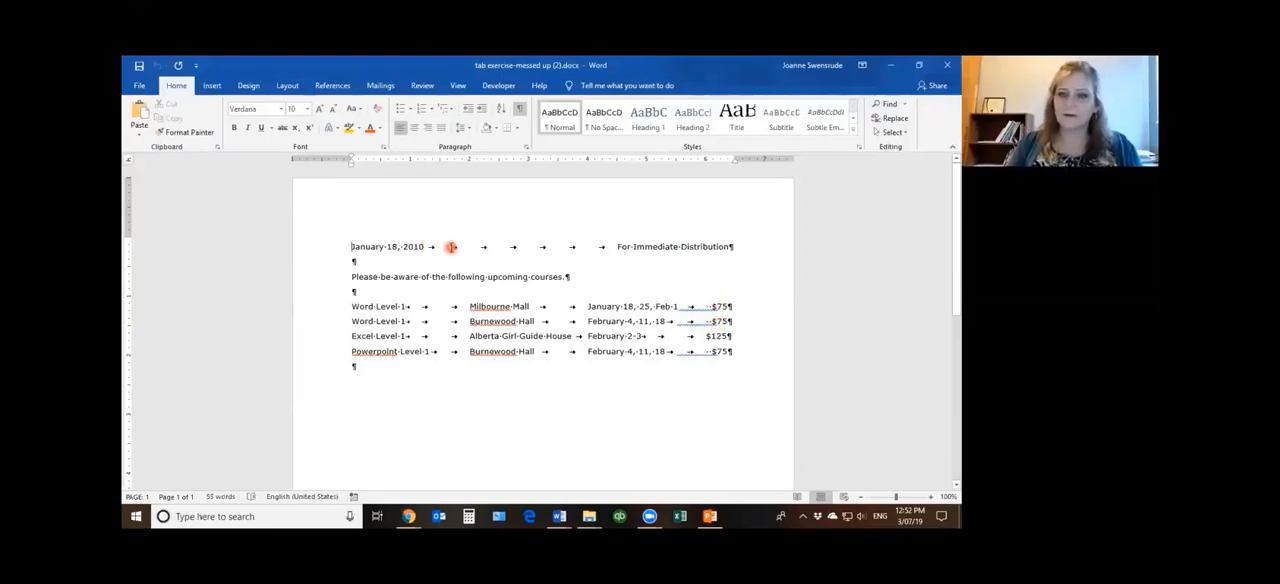
drag(455, 247, 614, 249)
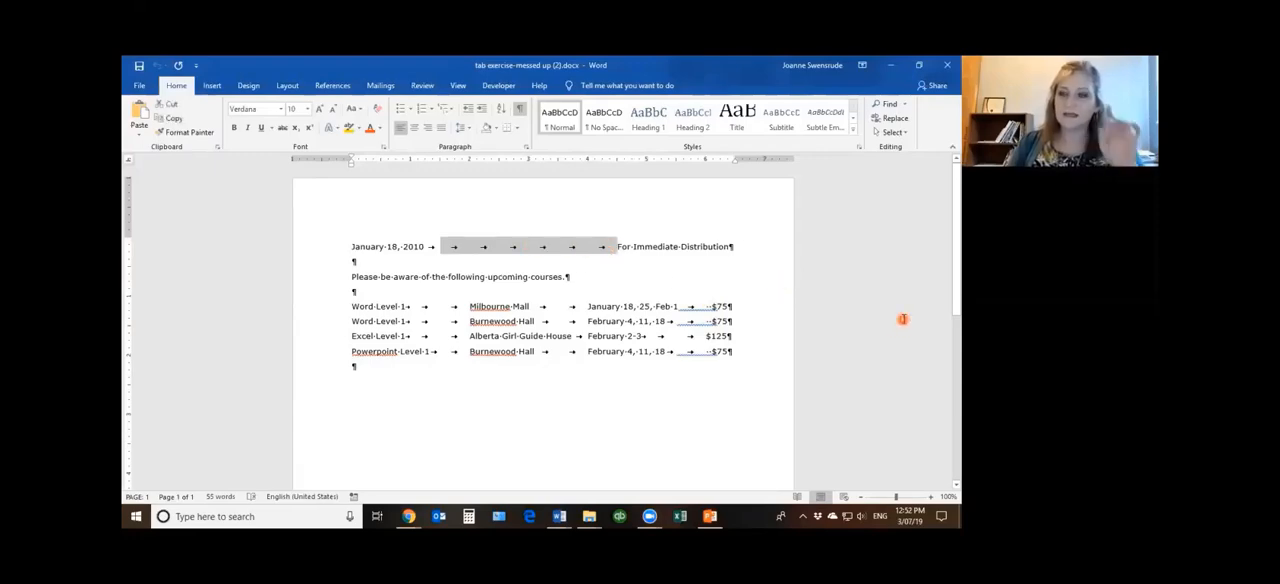
key(Delete)
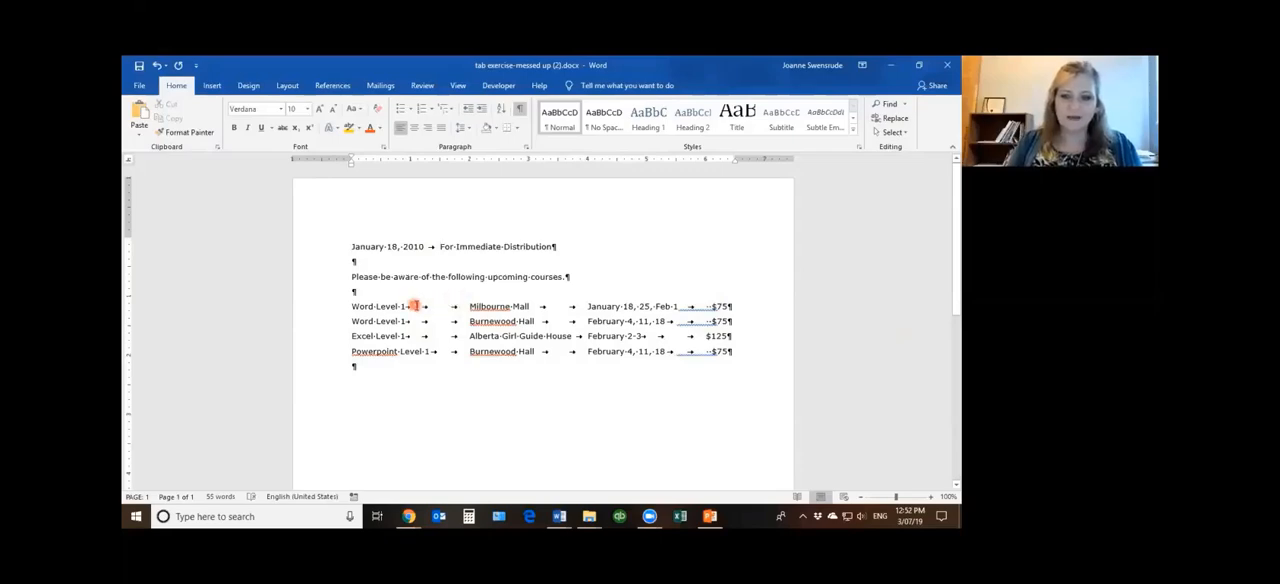
mouse_move(412, 306)
mouse_down()
mouse_move(452, 310)
mouse_move(449, 334)
mouse_move(435, 310)
mouse_move(412, 309)
mouse_up()
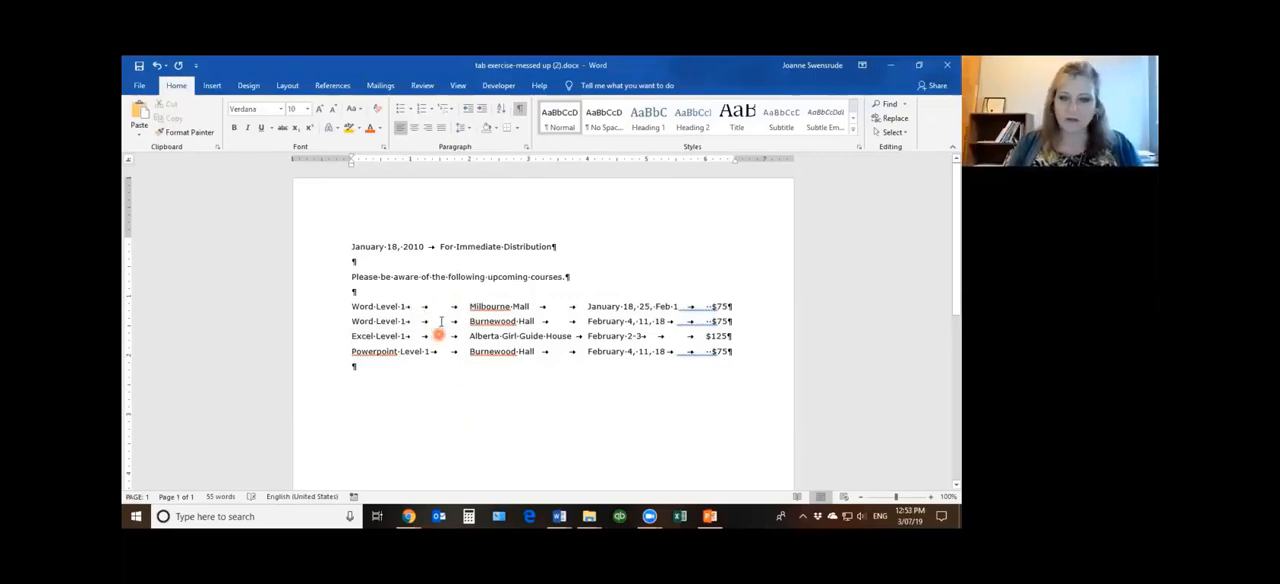
drag(411, 306, 463, 337)
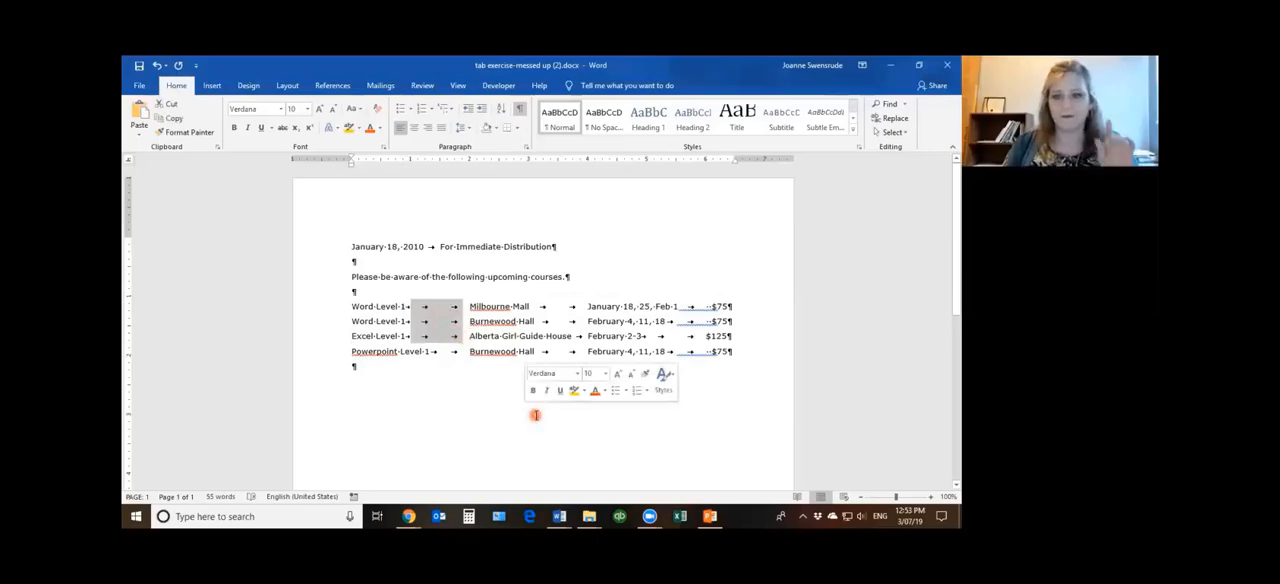
click(518, 410)
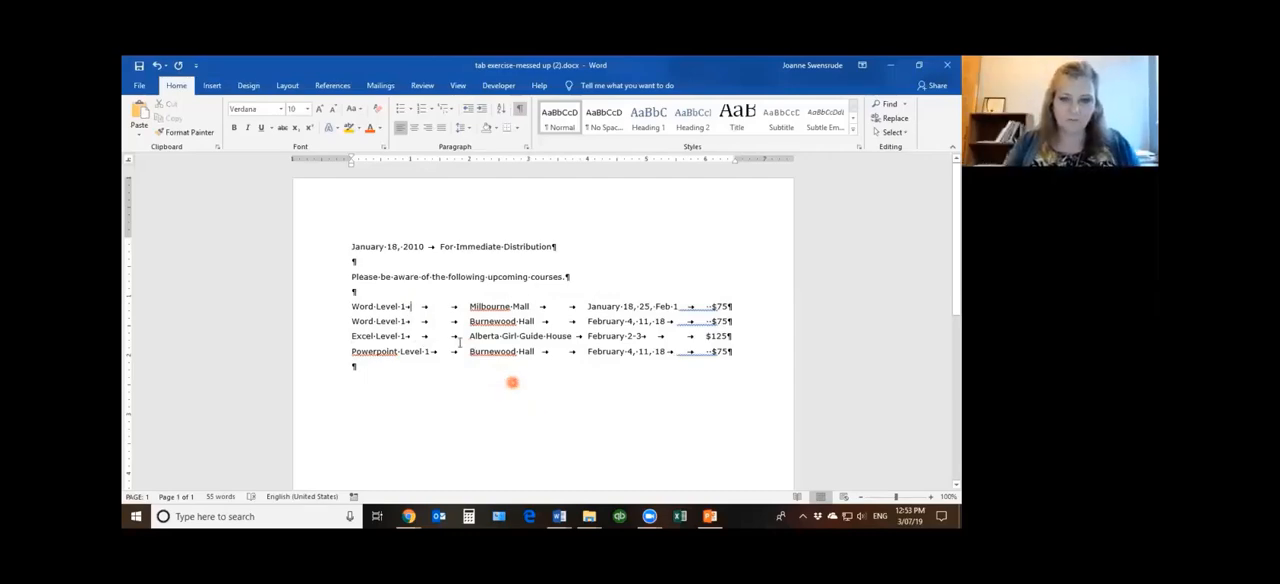
drag(418, 309, 458, 337)
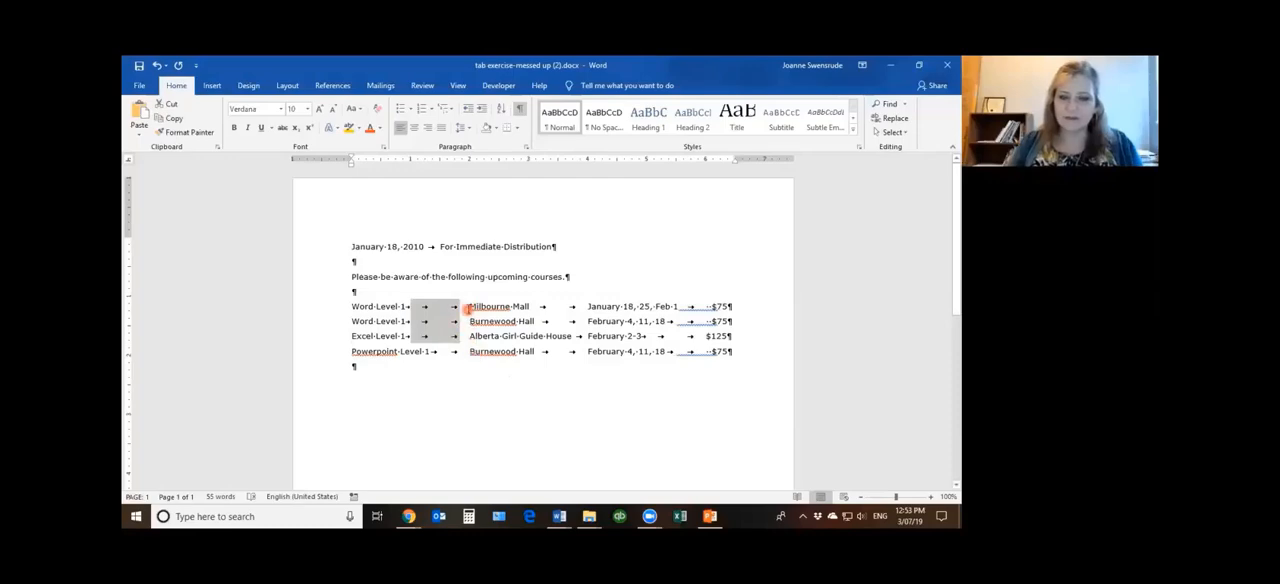
click(466, 307)
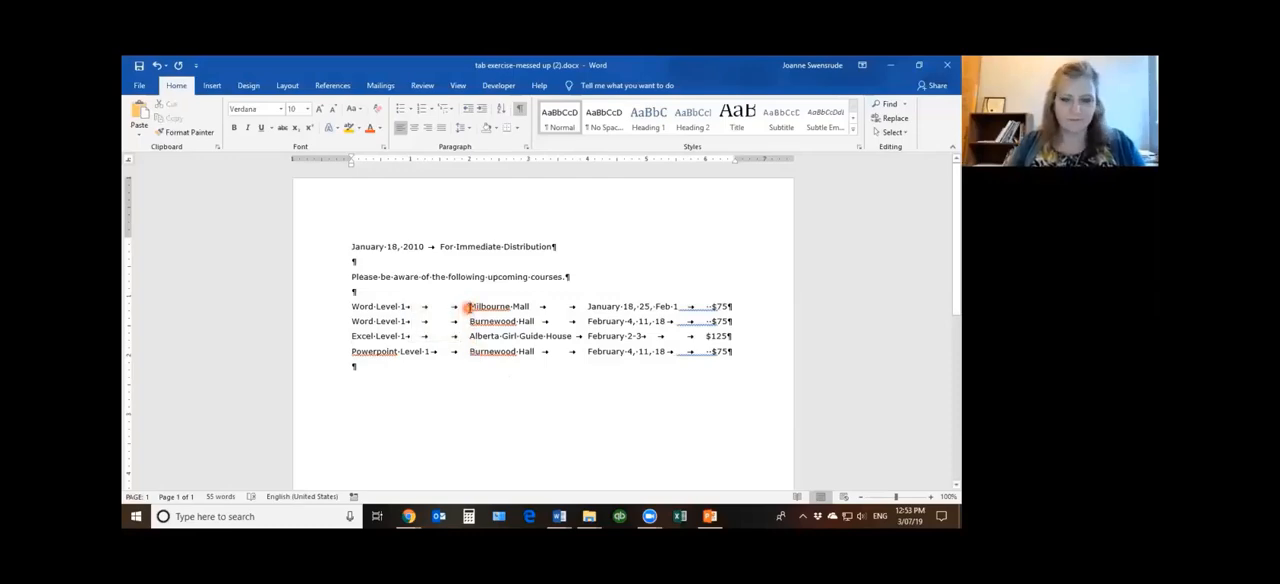
Block-select just the first letters of the four venue names vertically and make them bold
drag(476, 341, 477, 352)
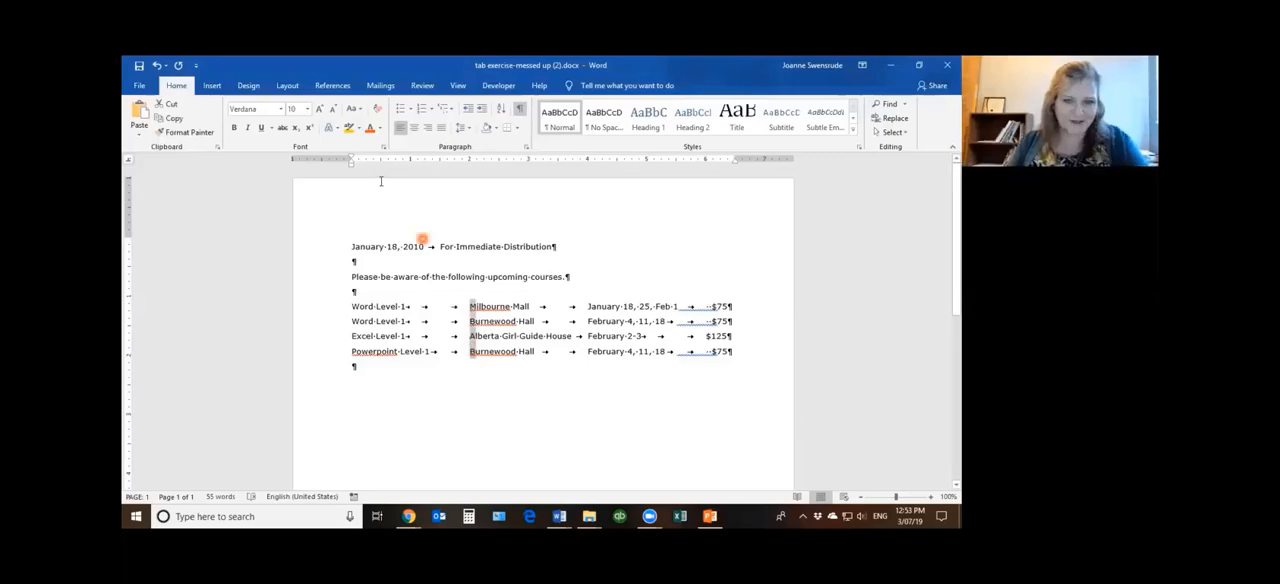
click(236, 129)
click(434, 396)
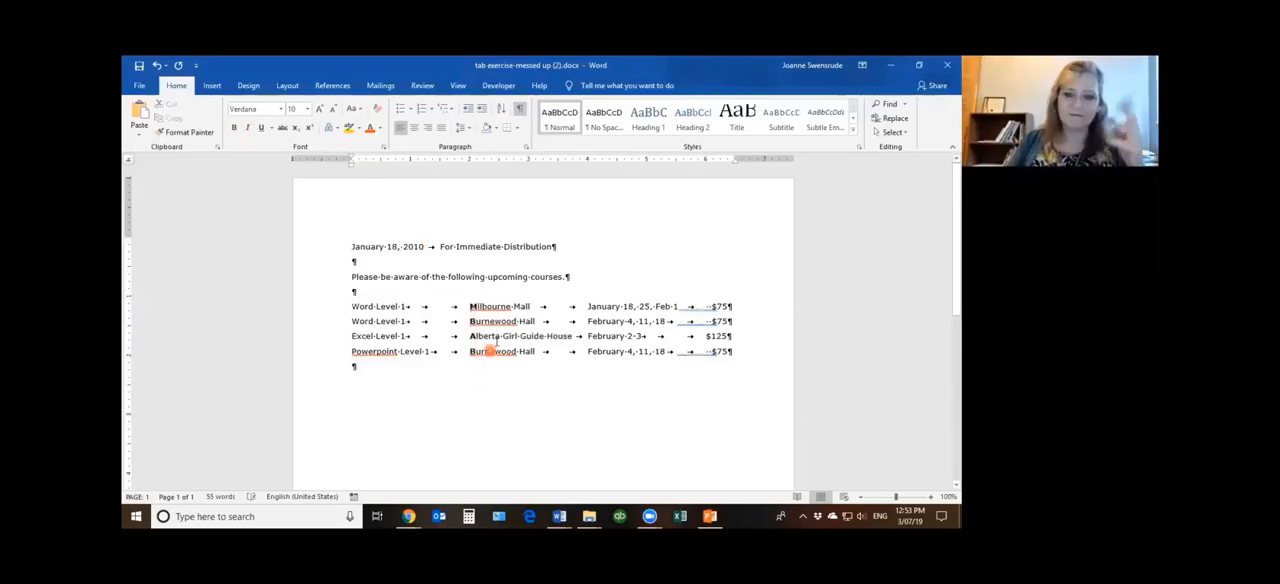
Delete the surplus tabs before the venues in the first three course lines and before the dates in the first two
click(434, 302)
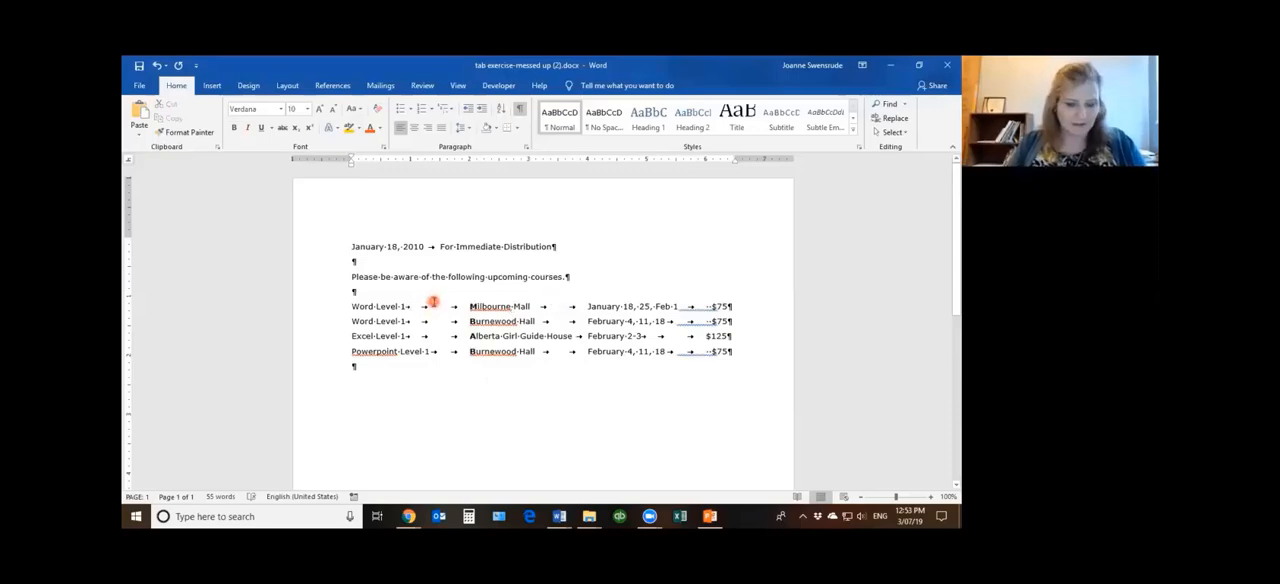
drag(421, 304, 462, 341)
key(Delete)
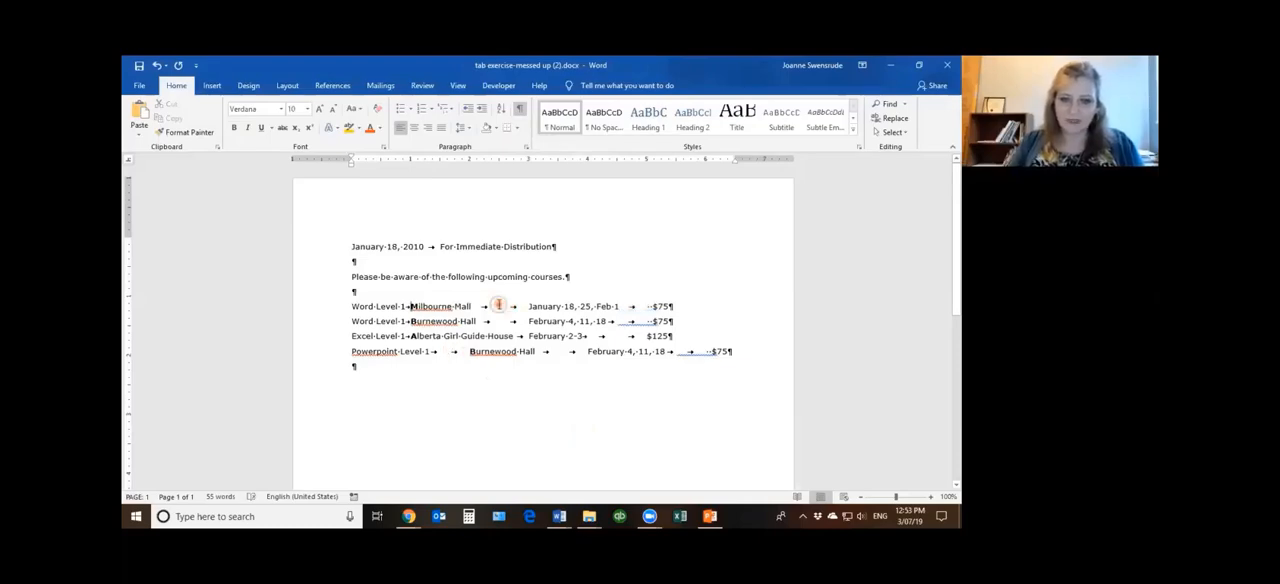
drag(498, 306, 527, 328)
key(Delete)
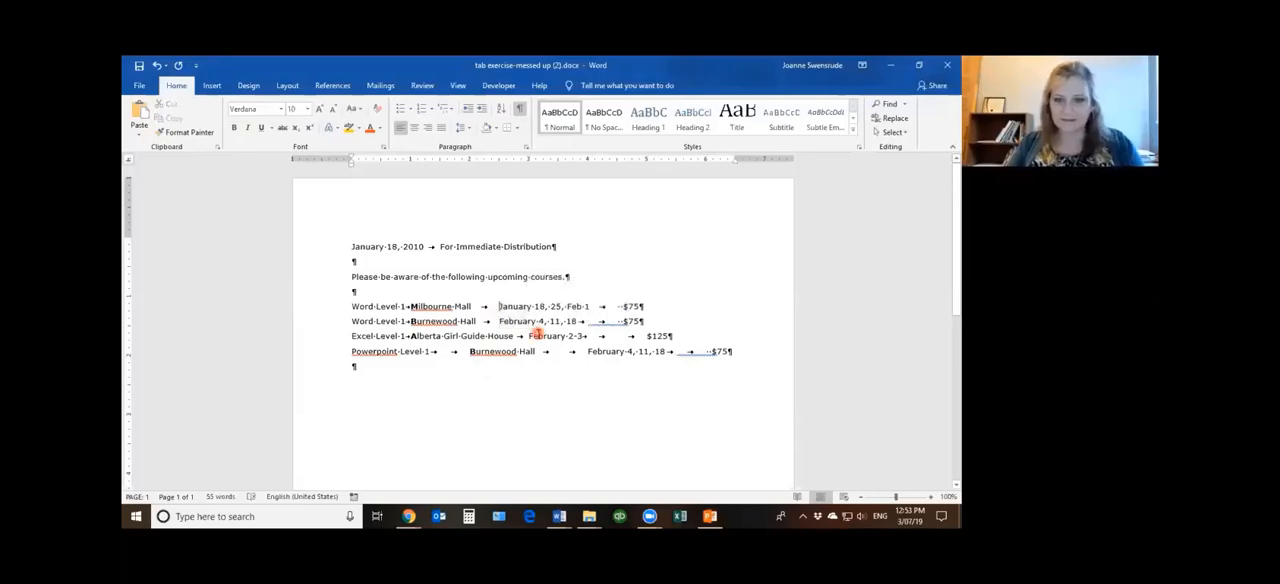
click(619, 307)
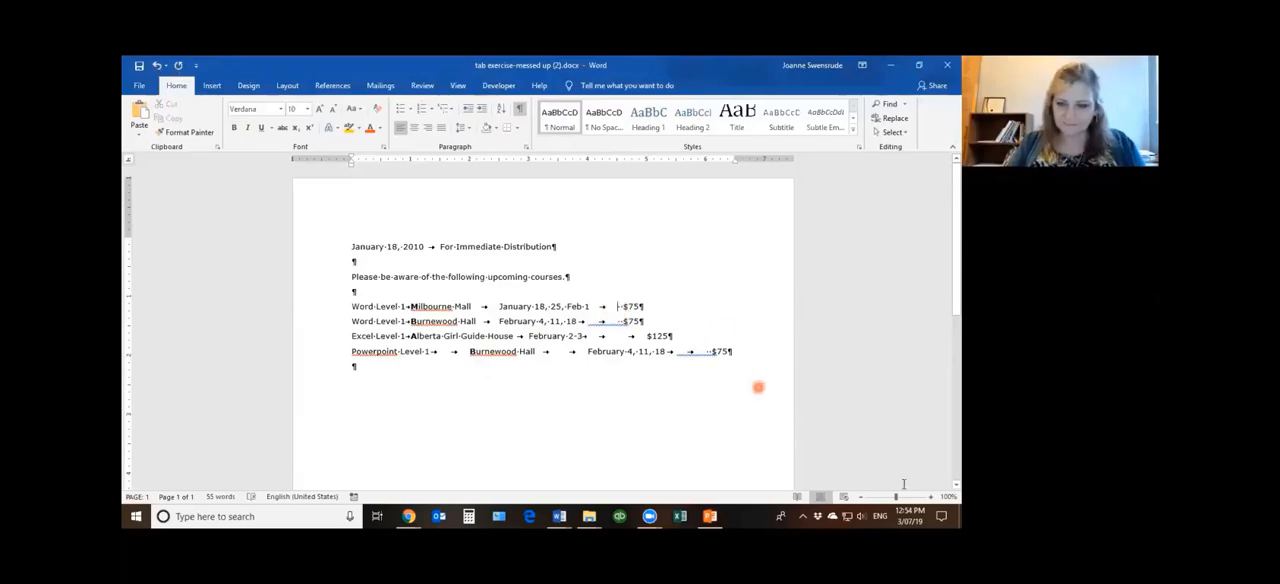
alt+click(656, 428)
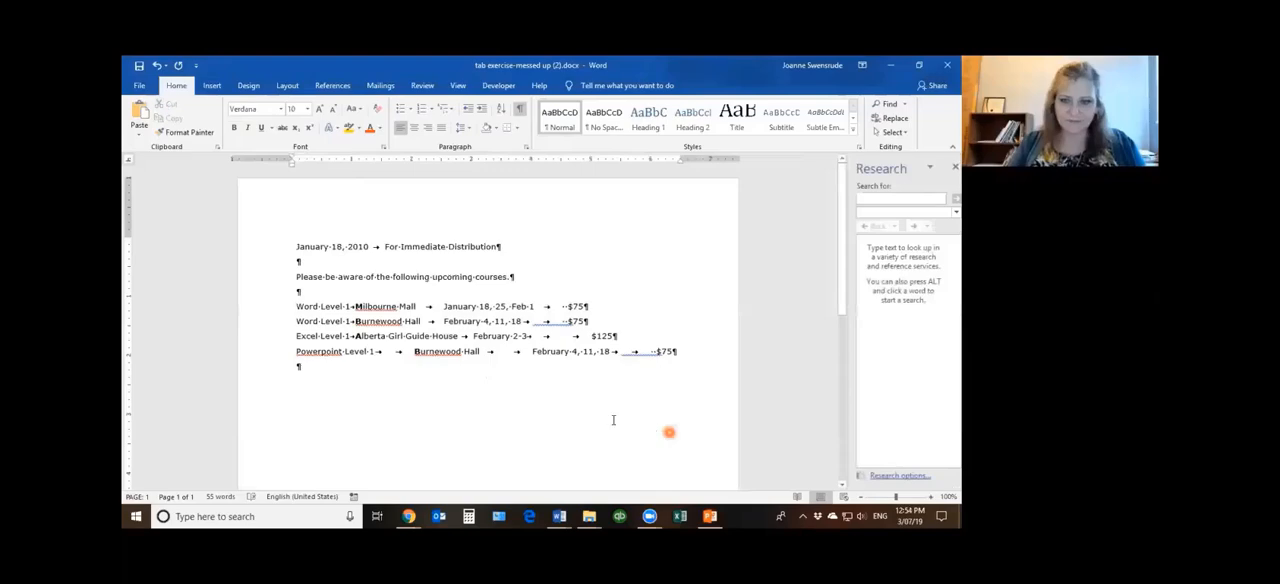
scroll(613, 420, up, 8)
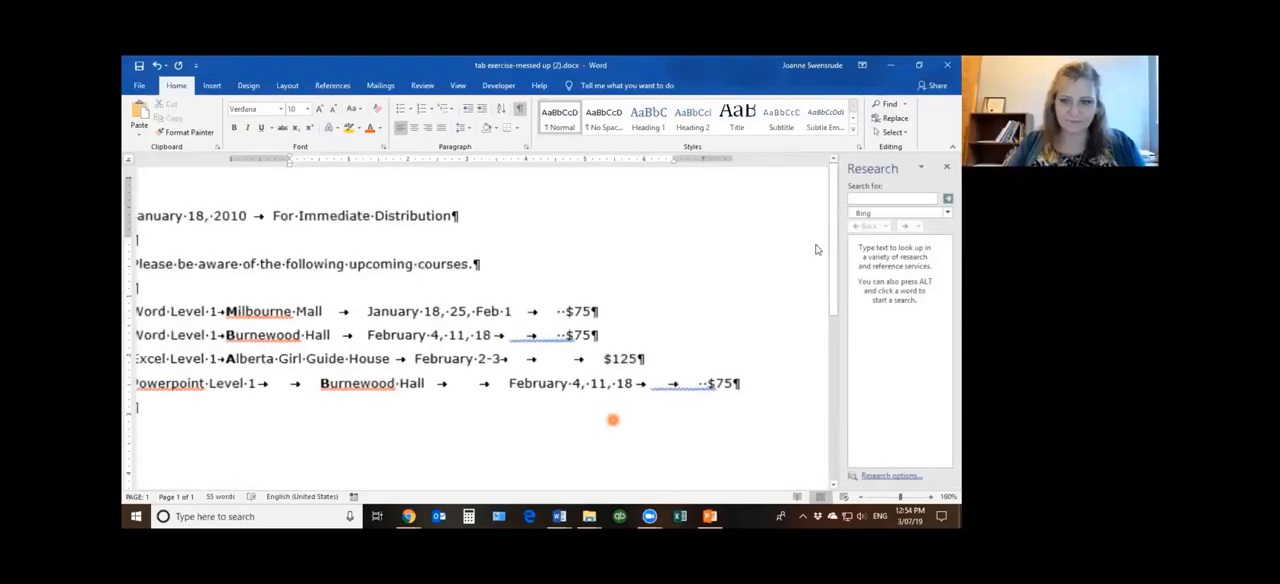
click(946, 167)
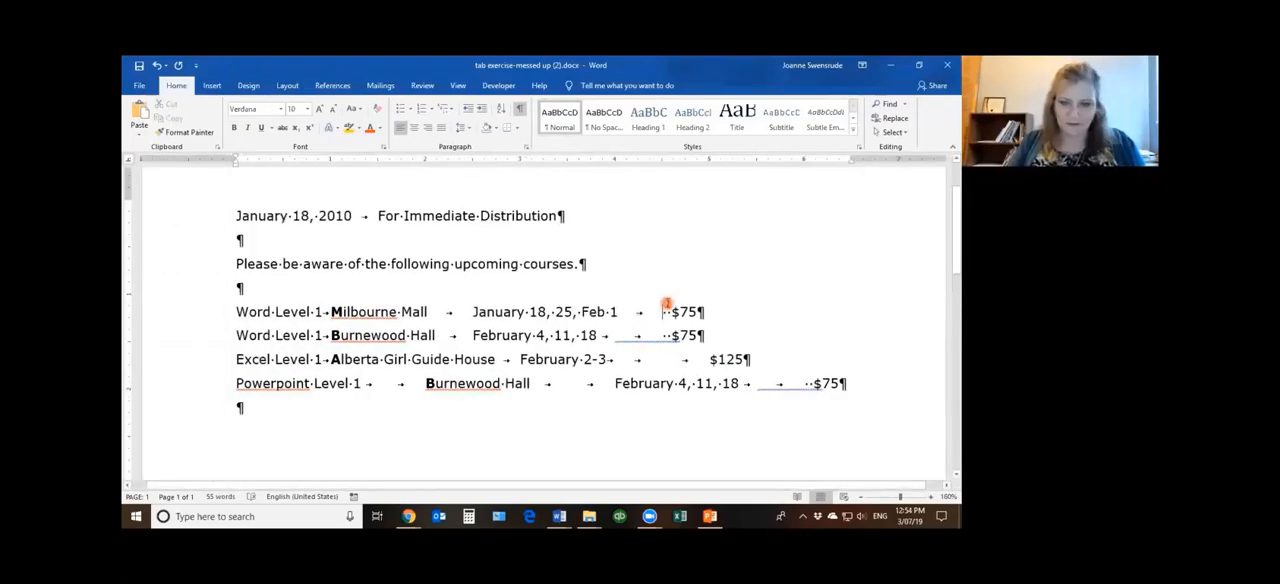
Delete the surplus tabs and spaces before the prices in the first three course lines, keeping one tab in each
key(alt)
drag(664, 312, 636, 358)
key(Delete)
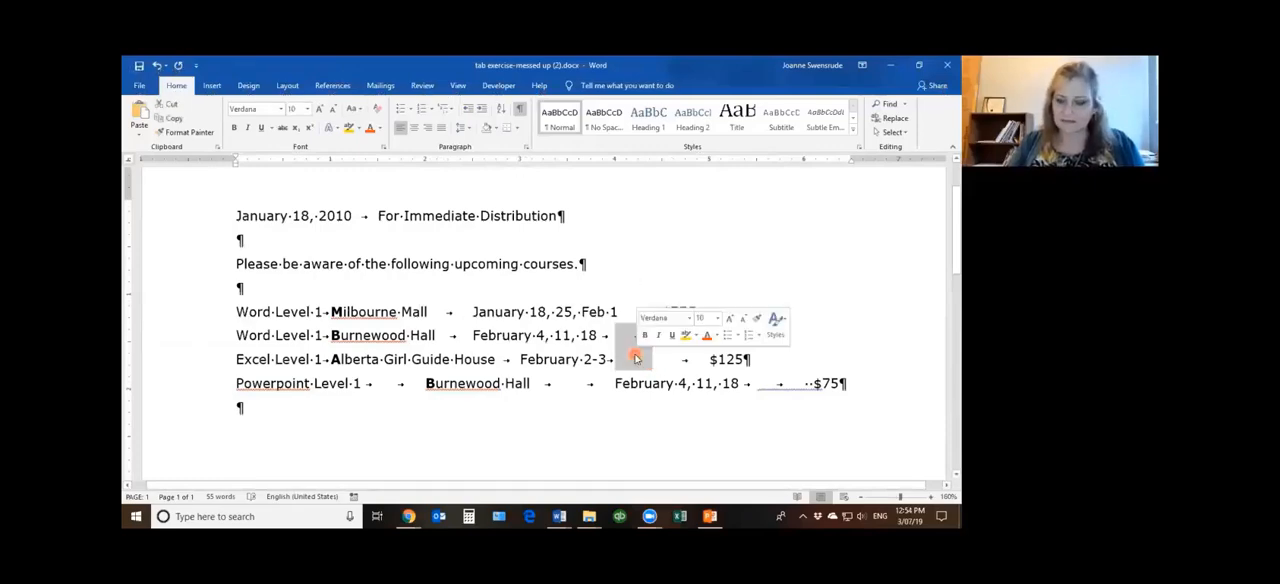
key(Delete)
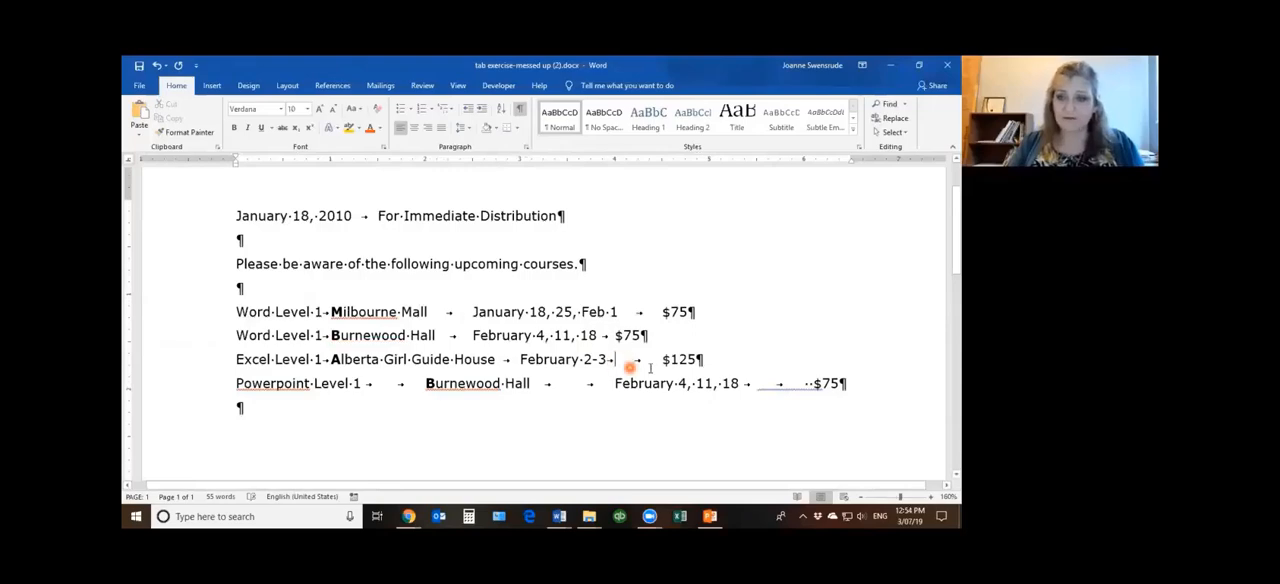
key(Delete)
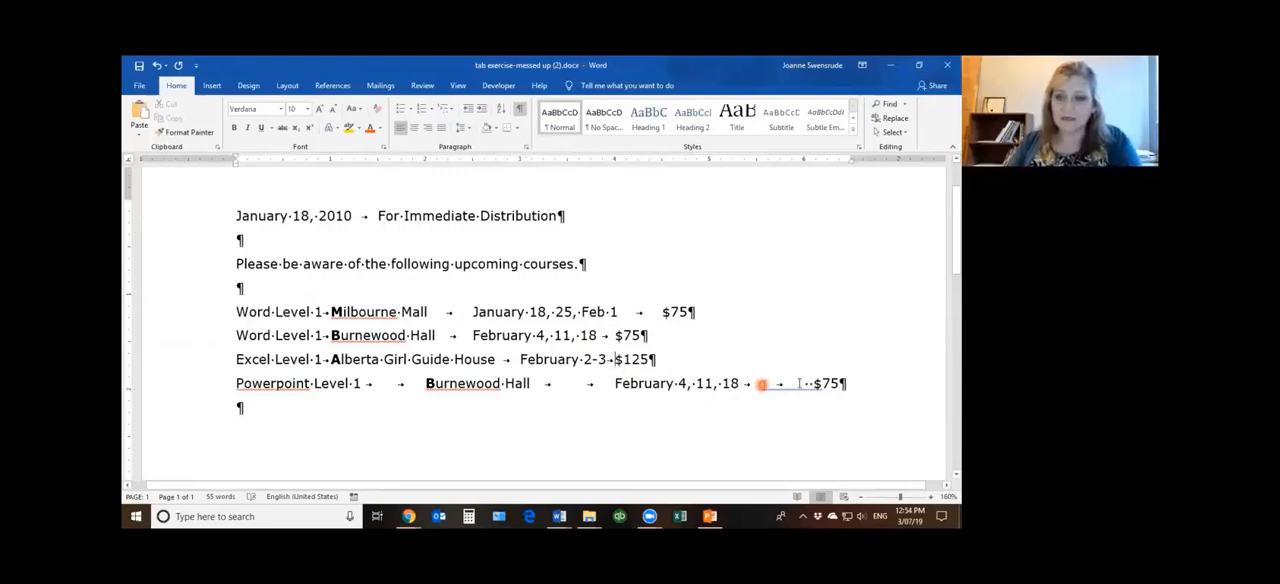
Remove the surplus tabs and spaces from the Powerpoint Level 1 line, keeping a single tab between its entries
drag(758, 384, 812, 388)
key(Delete)
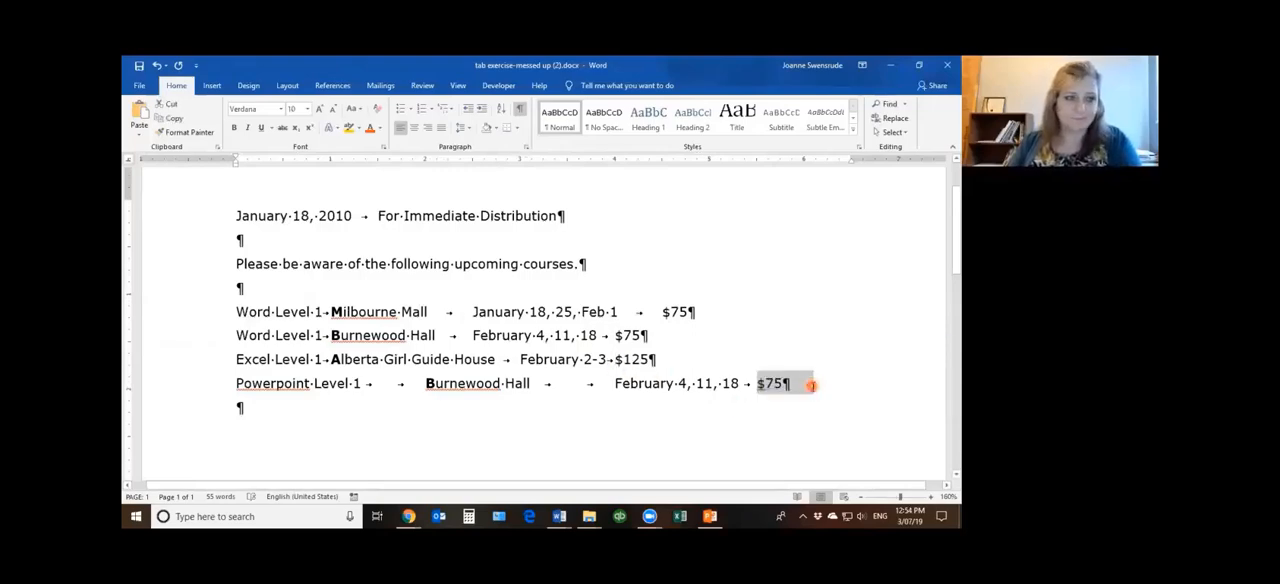
click(561, 384)
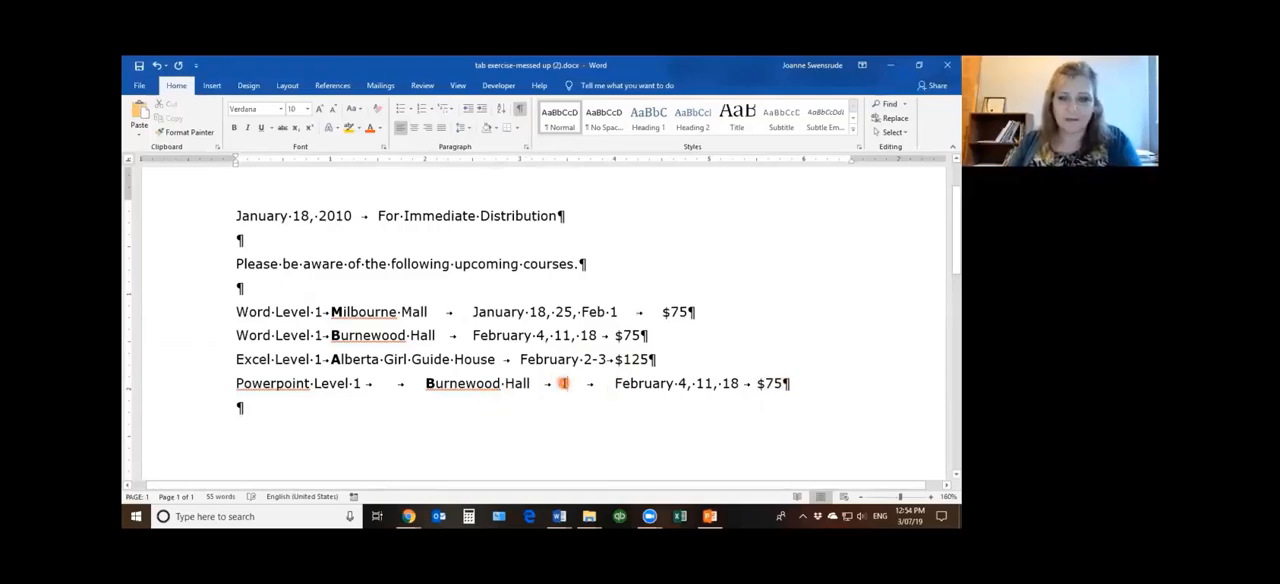
key(Delete)
click(390, 384)
key(Delete)
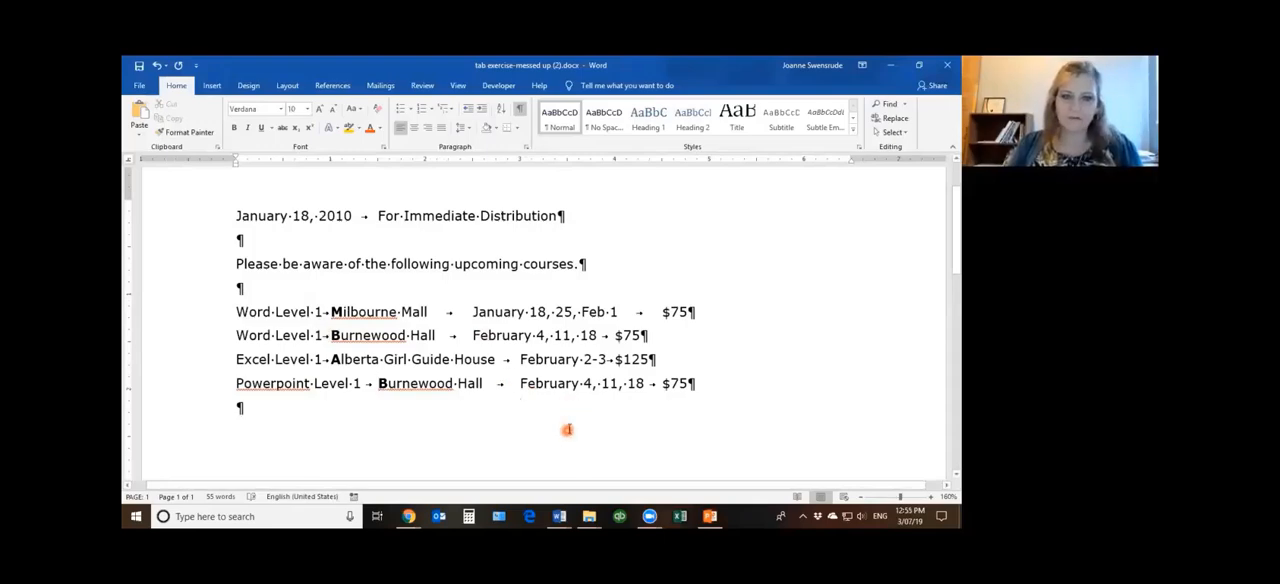
Open the page footer for editing and enter March 2019 at its start and Page at the centre tab stop
scroll(566, 430, up, 2)
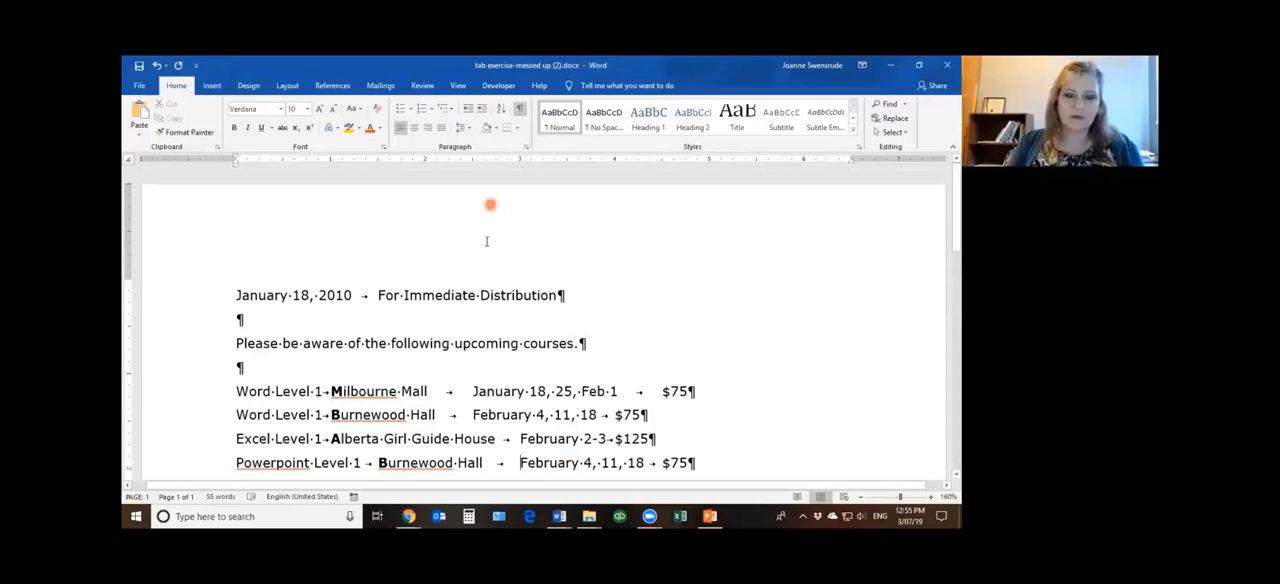
scroll(594, 275, down, 8)
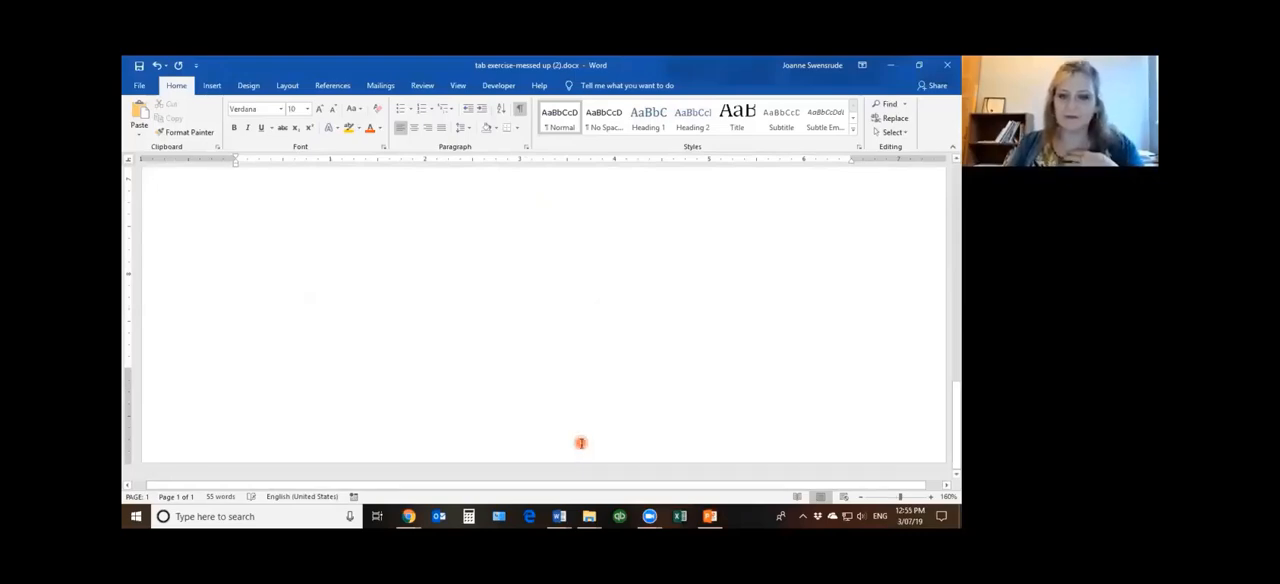
double_click(581, 443)
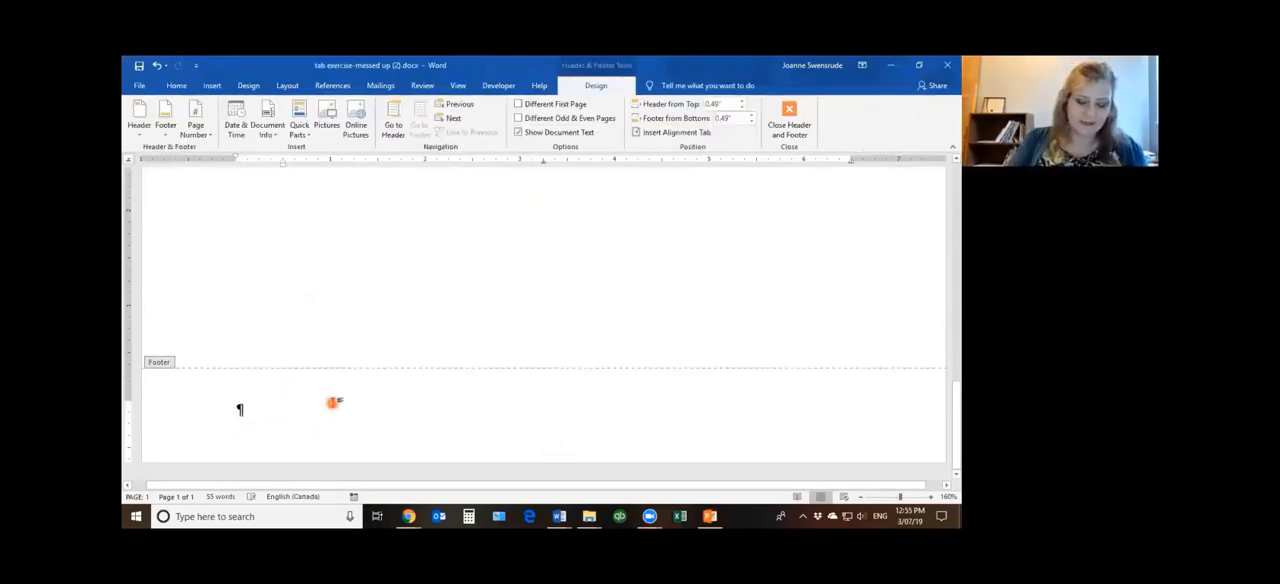
text(March 2019)
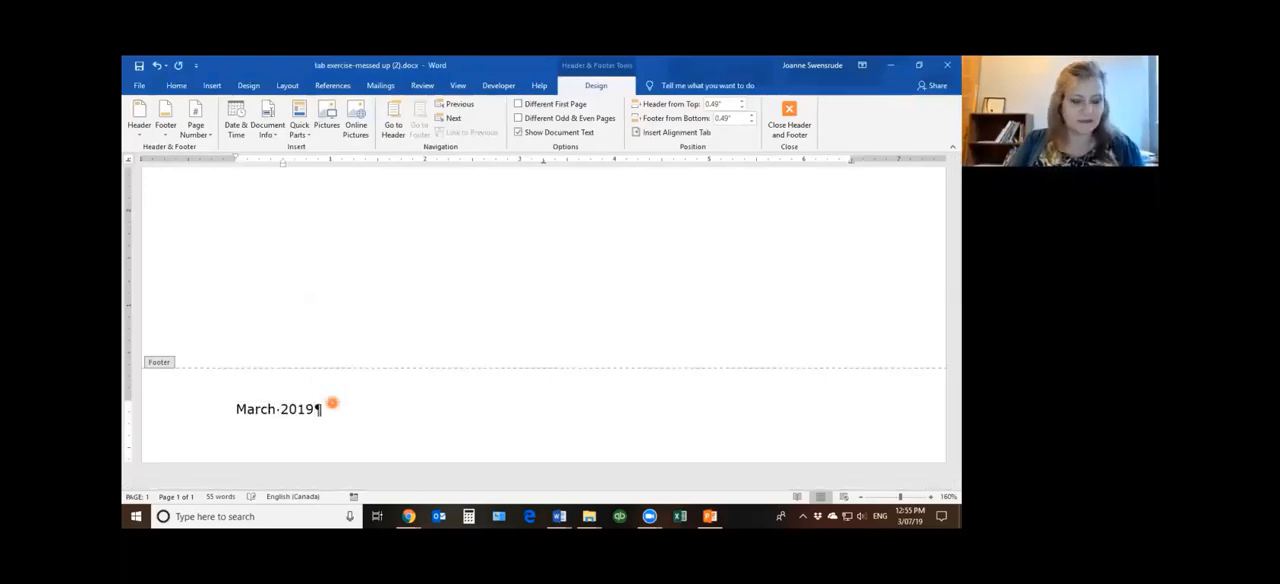
key(Tab)
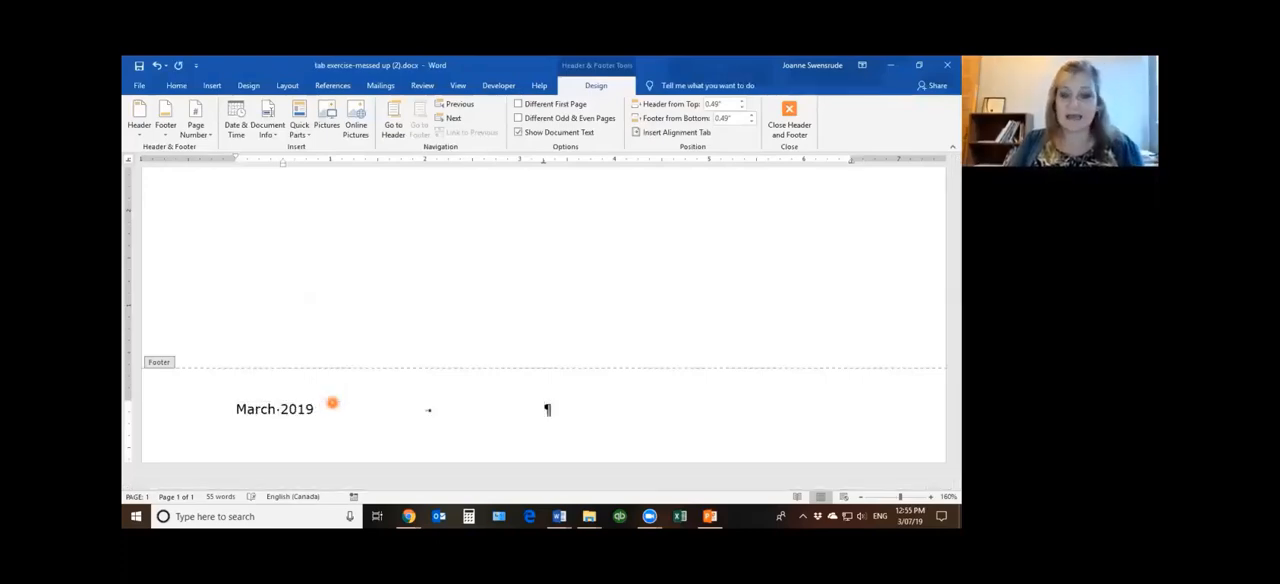
text(Page)
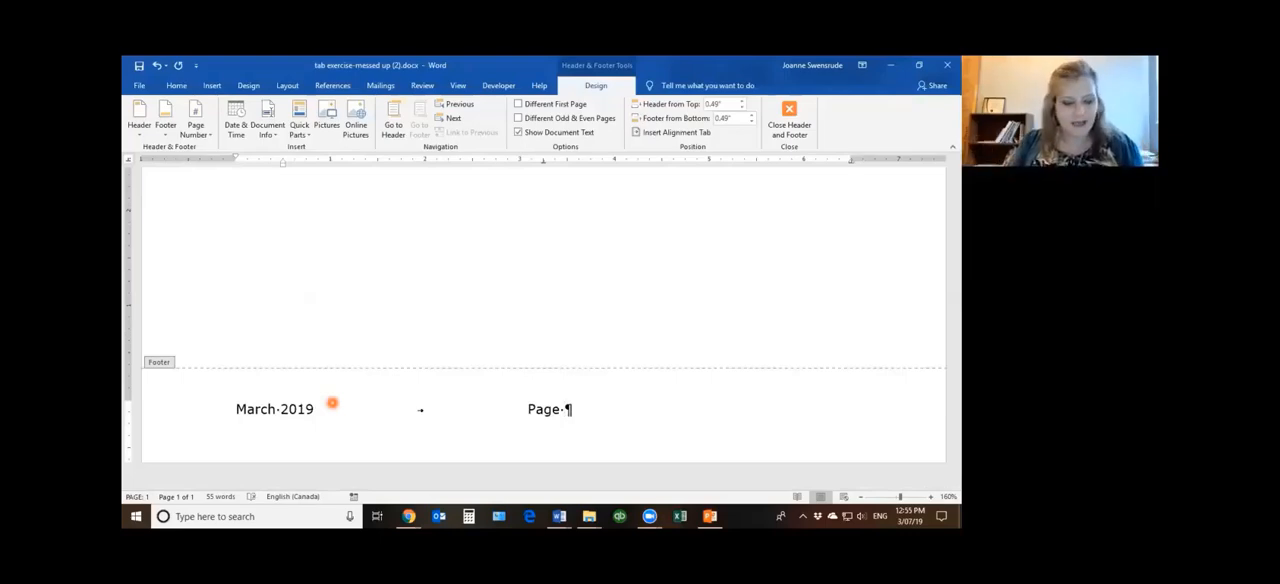
text(1)
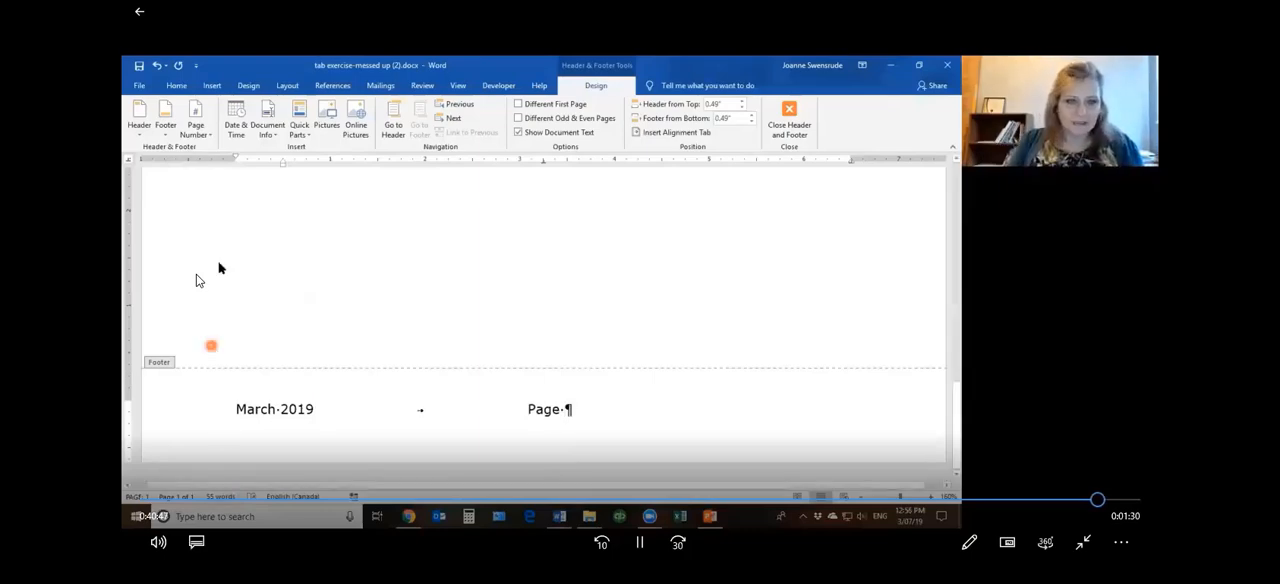
Try to add the page number to the footer with the Plain Number 2 design for the bottom of the page
mouse_move(187, 272)
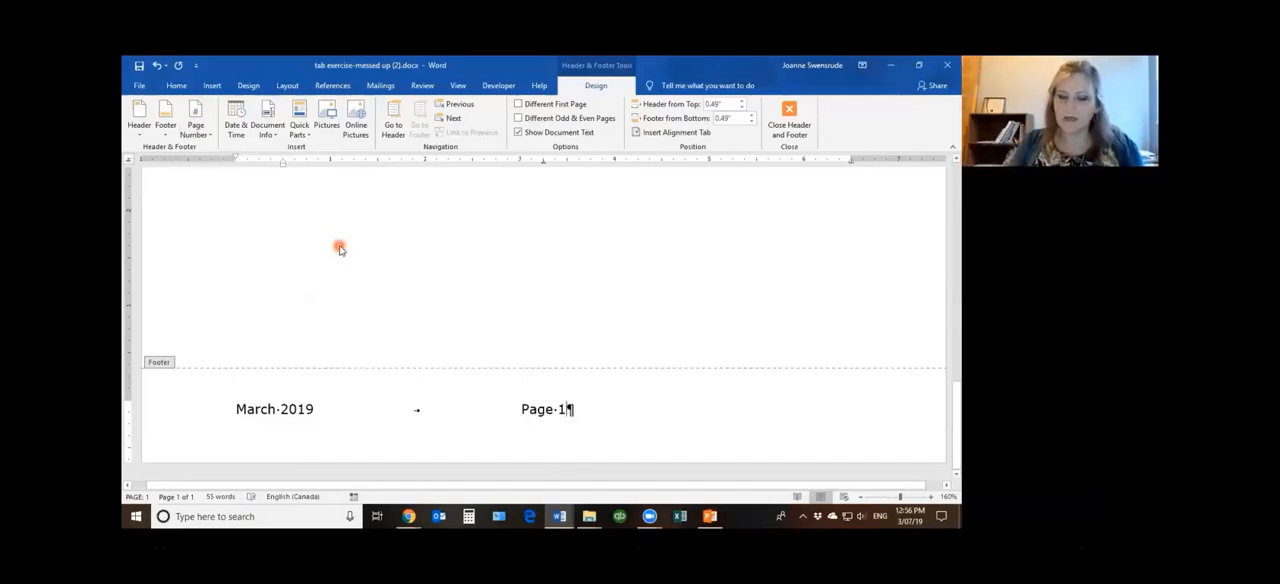
click(196, 118)
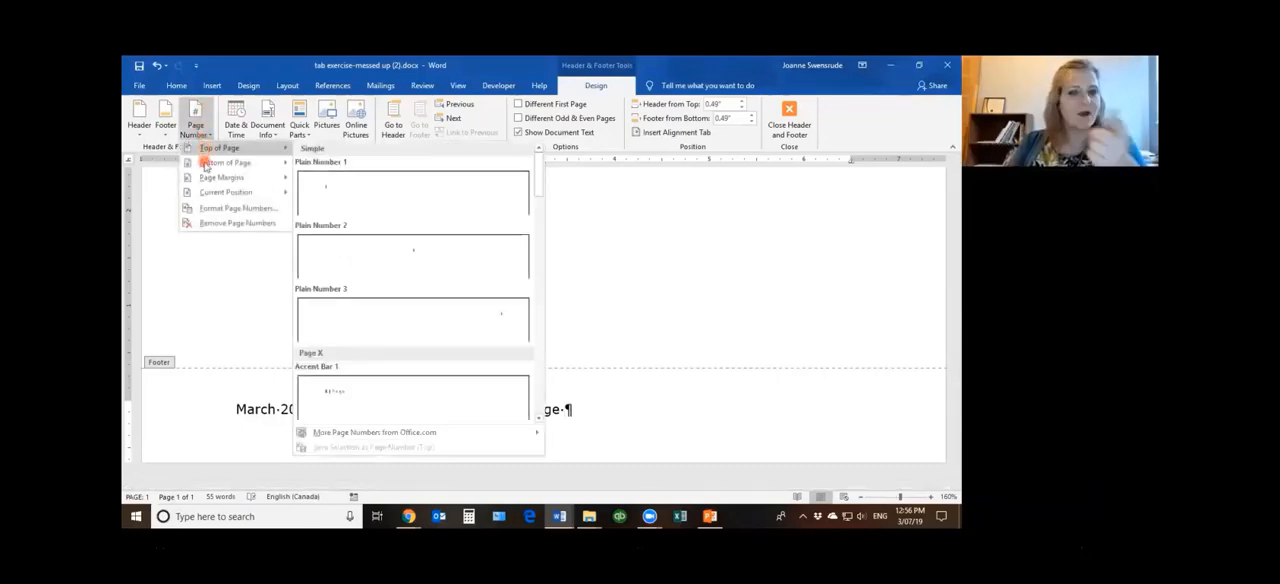
mouse_move(206, 165)
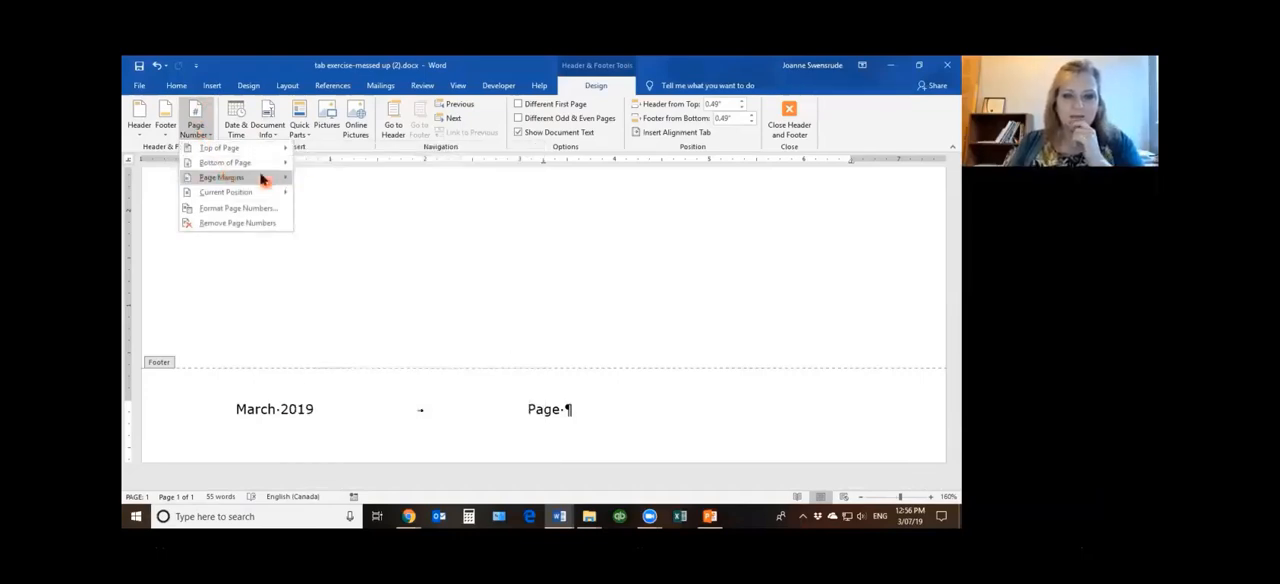
mouse_move(245, 163)
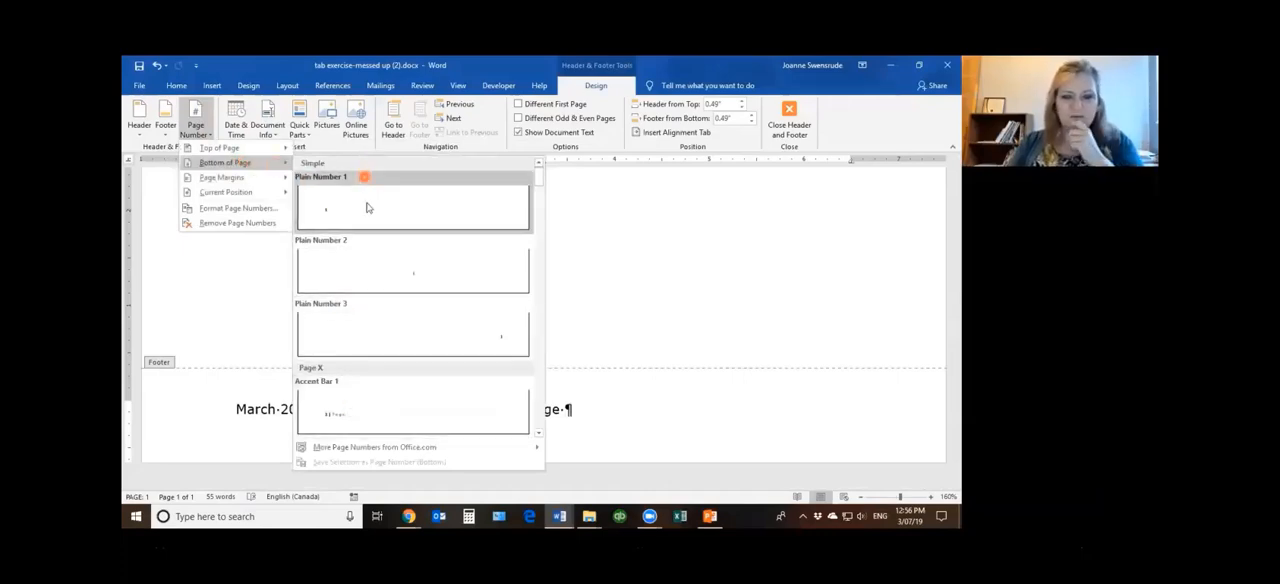
click(435, 271)
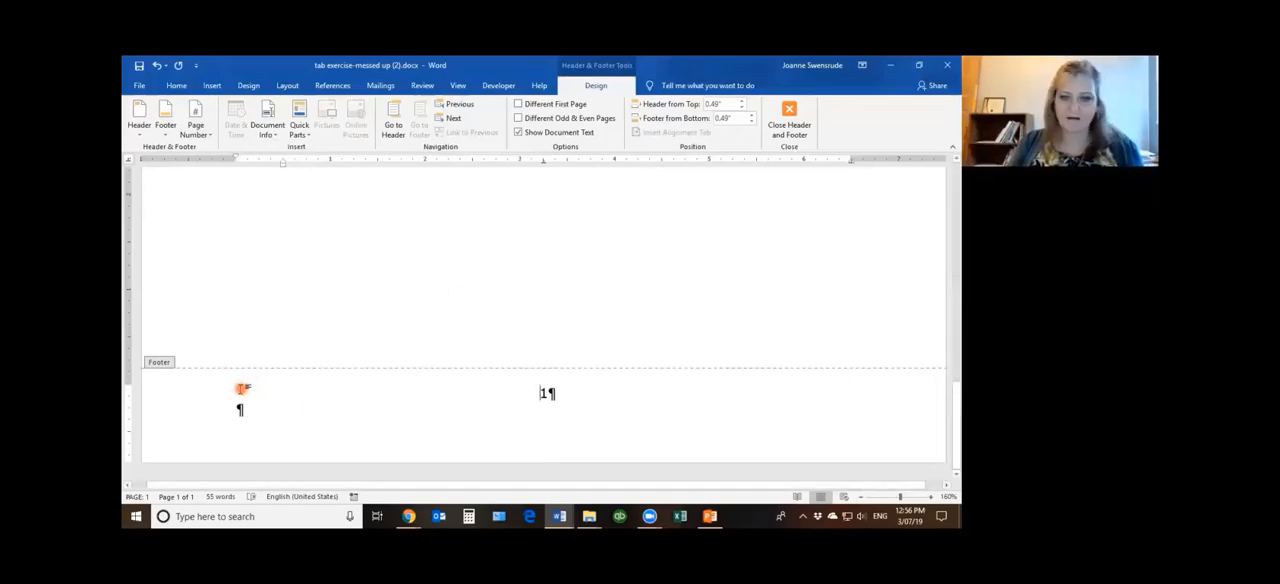
Delete the centred page number and its extra paragraph from the footer
click(538, 393)
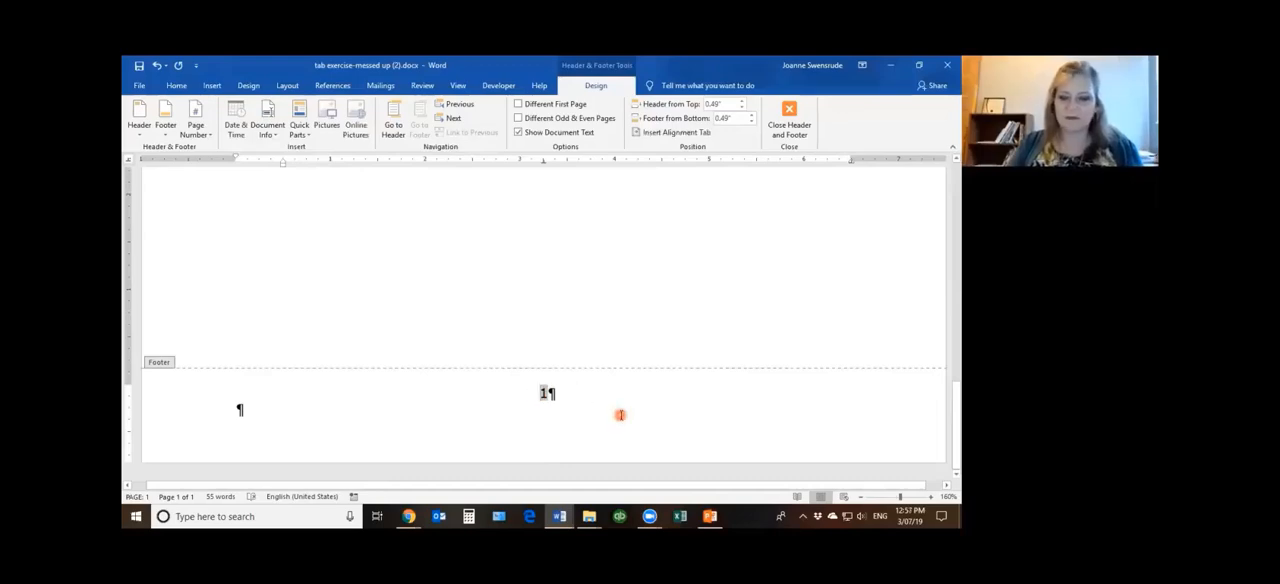
key(Delete)
key(Delete)
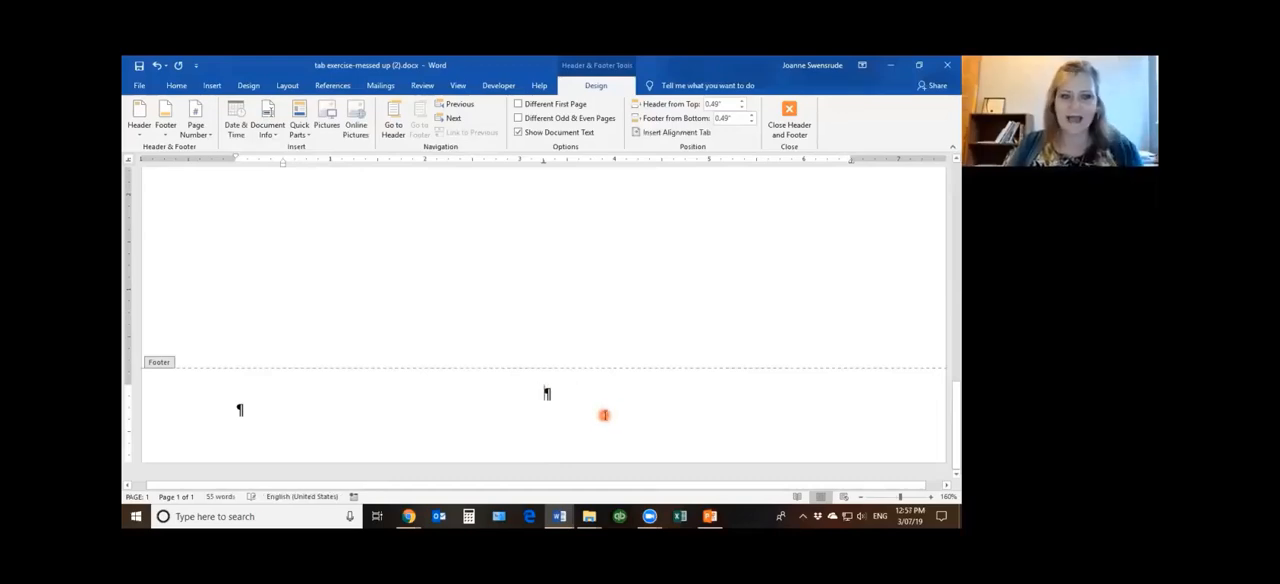
key(BackSpace)
key(Delete)
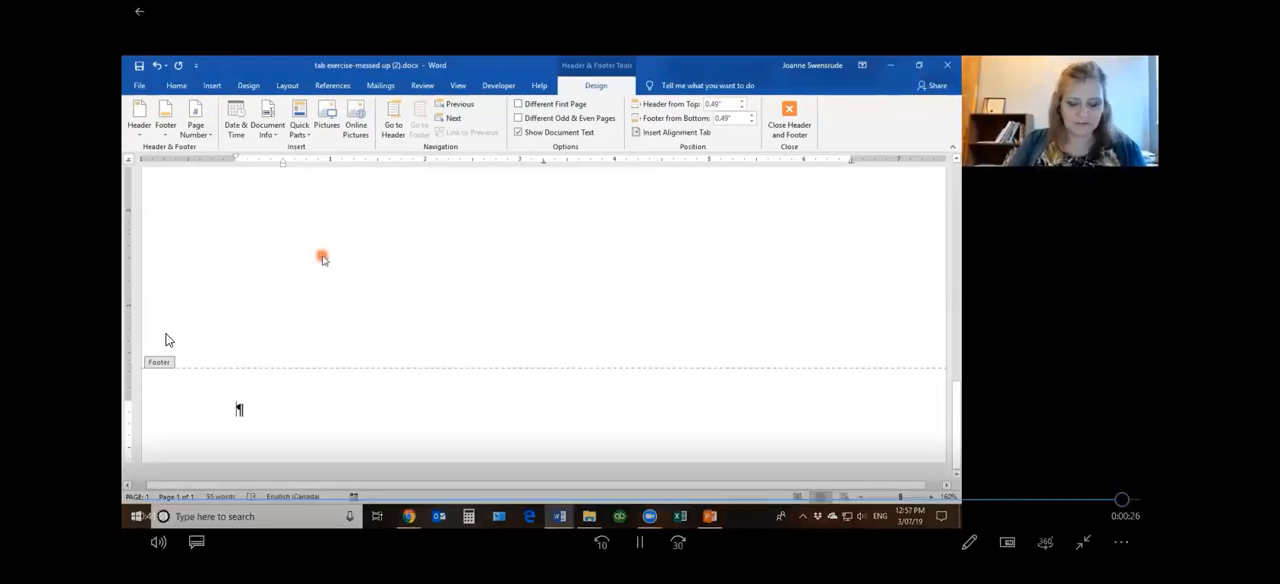
Enter March 2019 and a centre-tabbed Page in the footer, followed by a Plain Number page number at the current position
text(March 2019)
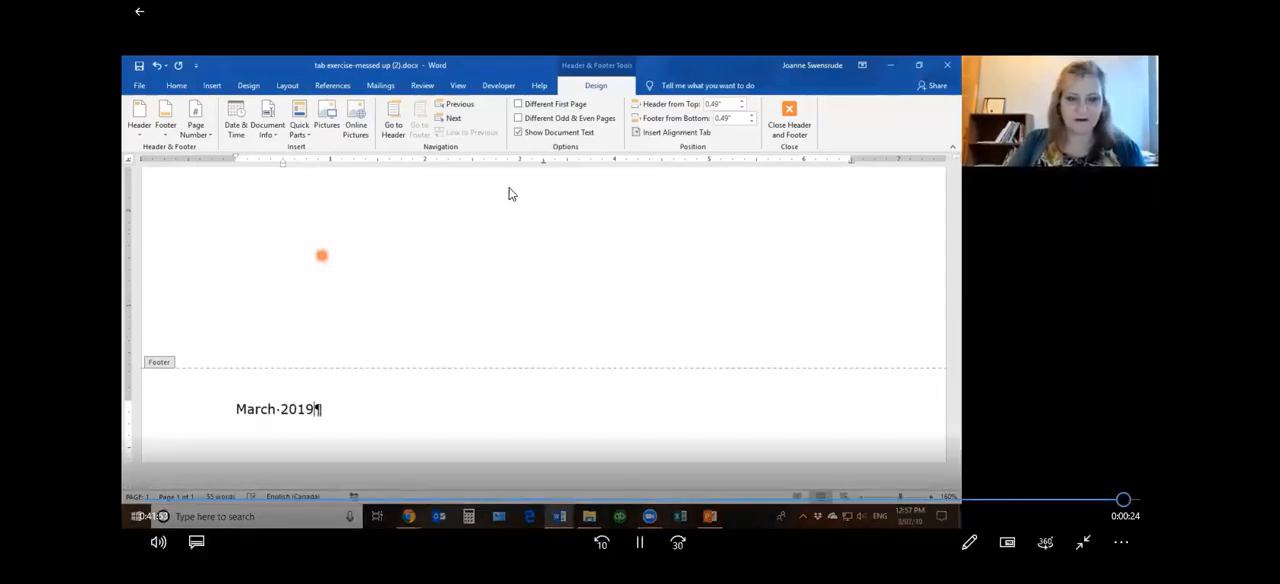
key(Tab)
text(Page)
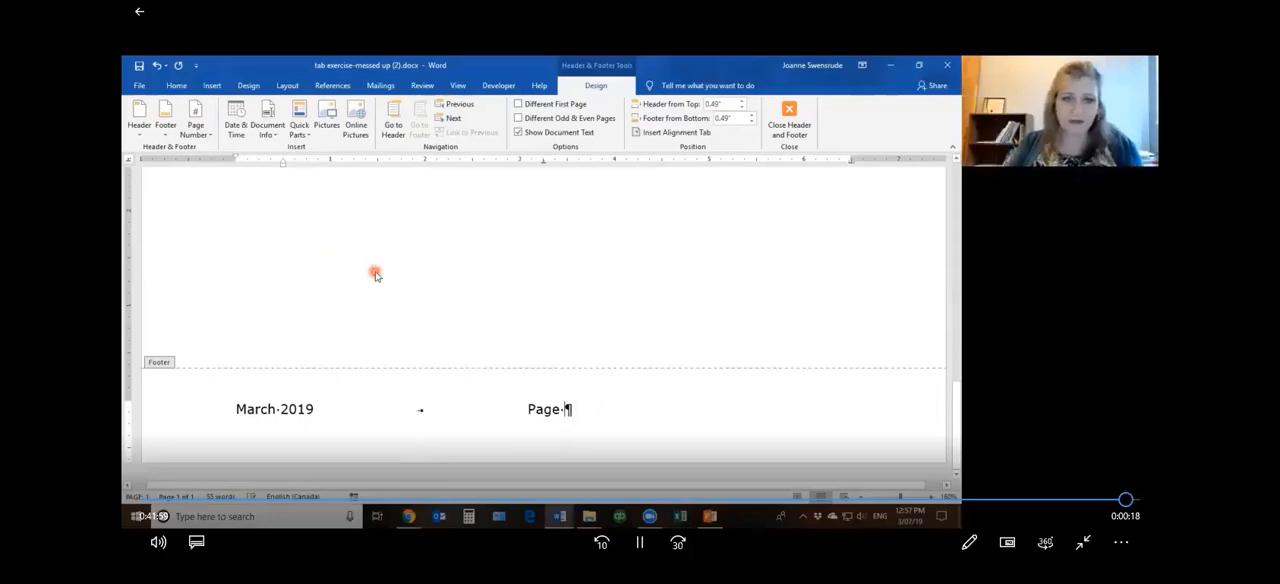
click(207, 128)
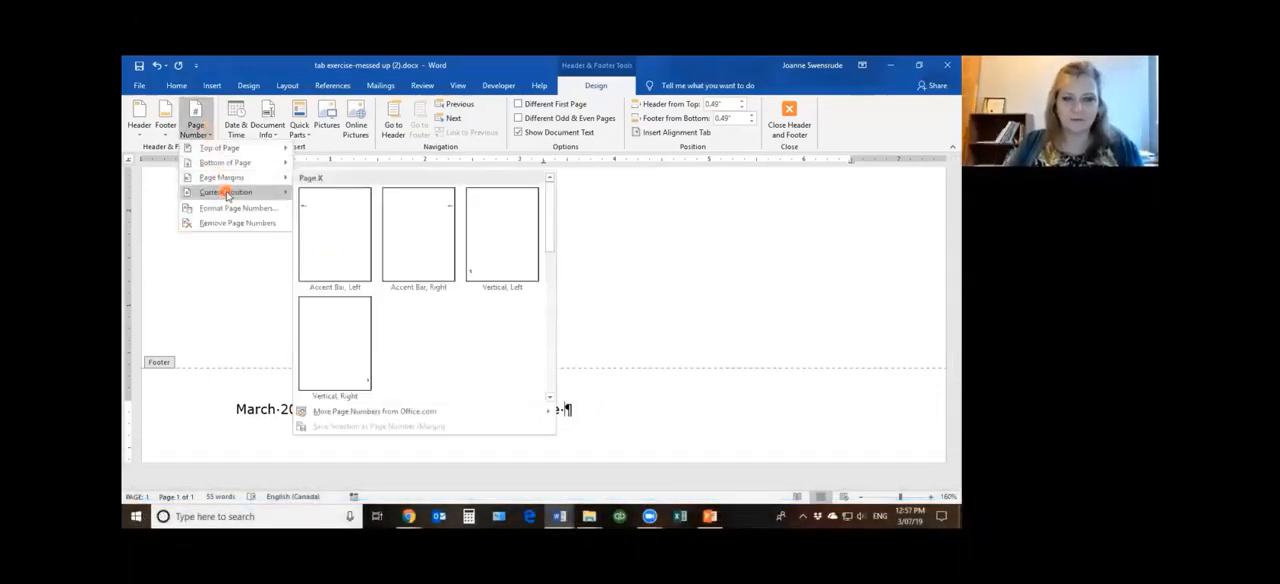
click(345, 230)
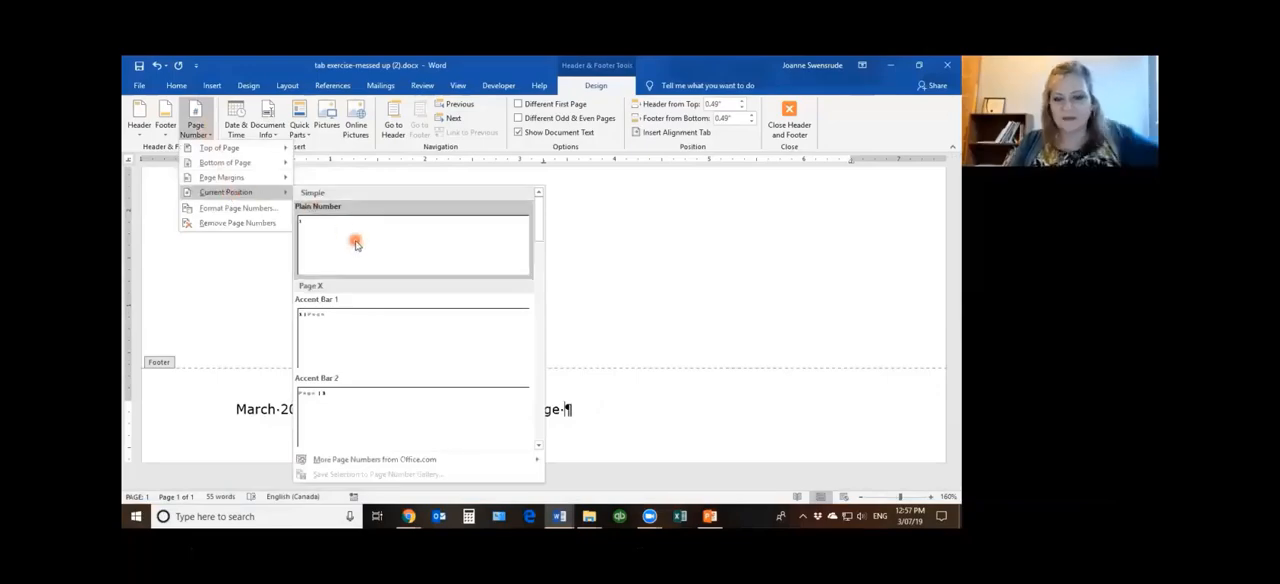
click(355, 244)
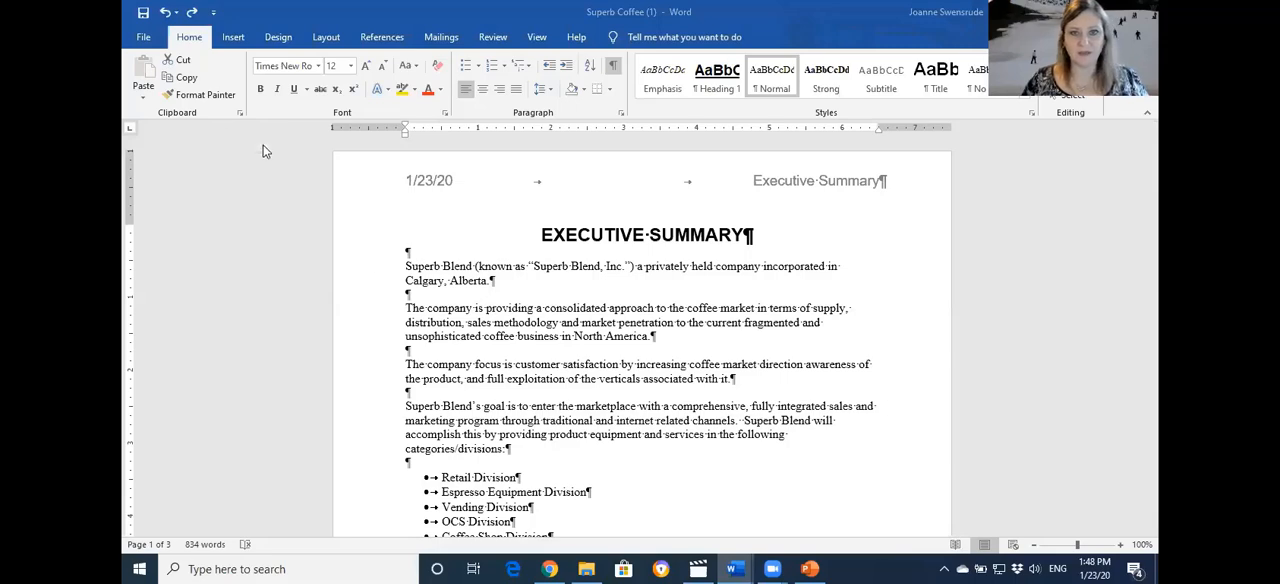
In the Superb Coffee document, copy the EXECUTIVE SUMMARY title and add the line "This is the end" at the document's end
click(365, 241)
key(ctrl+c)
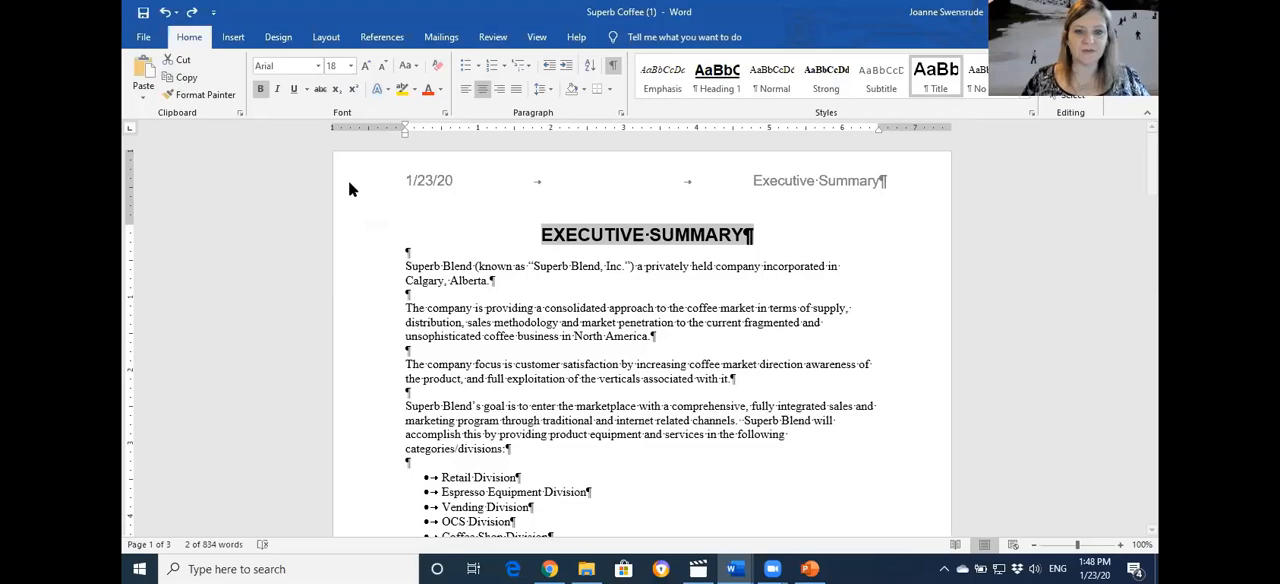
key(ctrl+End)
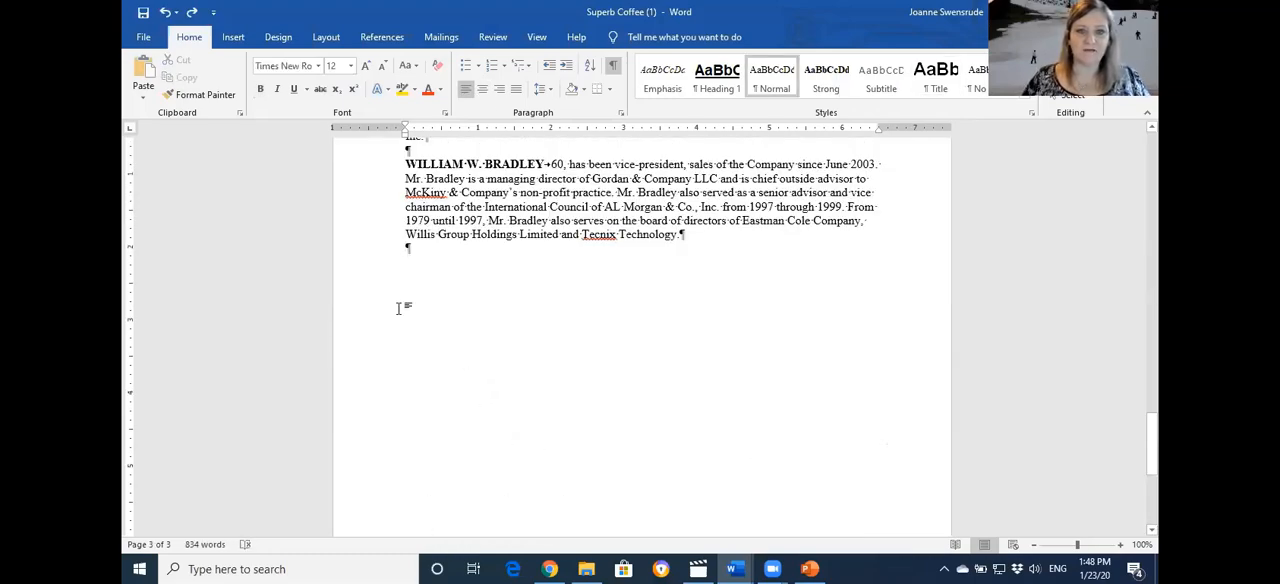
key(Return)
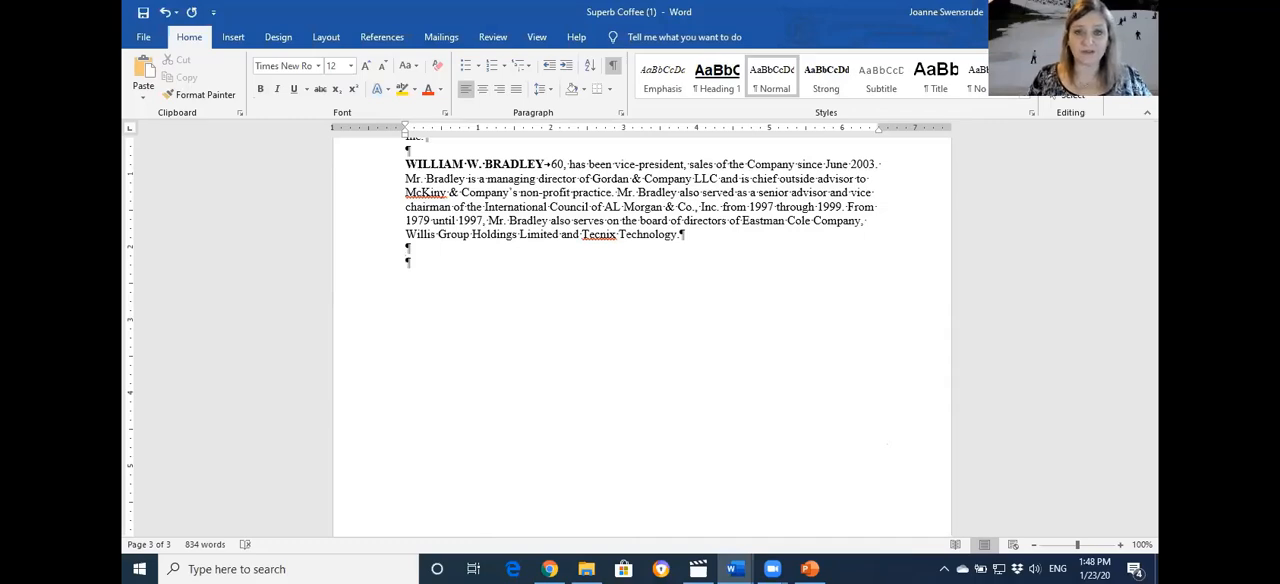
text(This is the end)
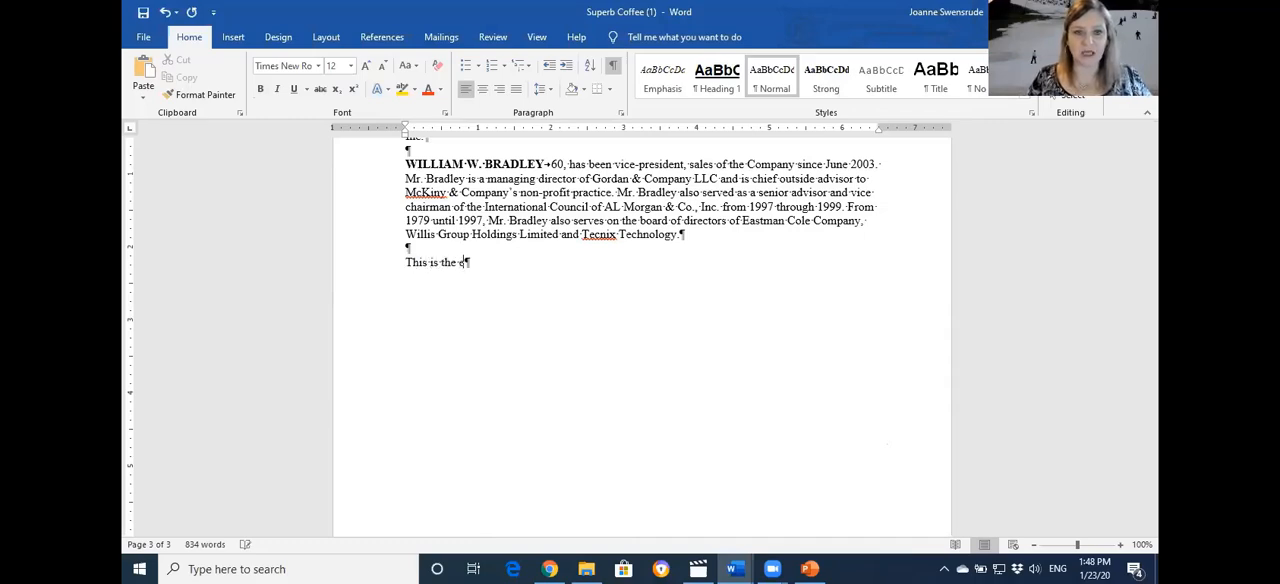
key(Return)
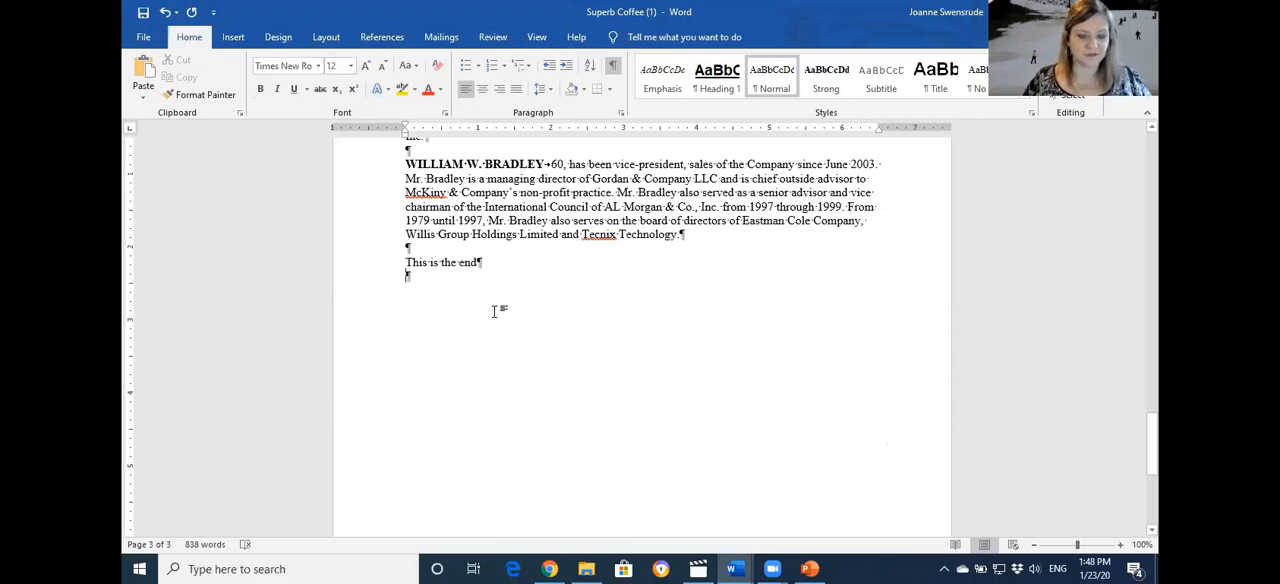
Paste the copied title below "This is the end", keeping its text only
key(ctrl+v)
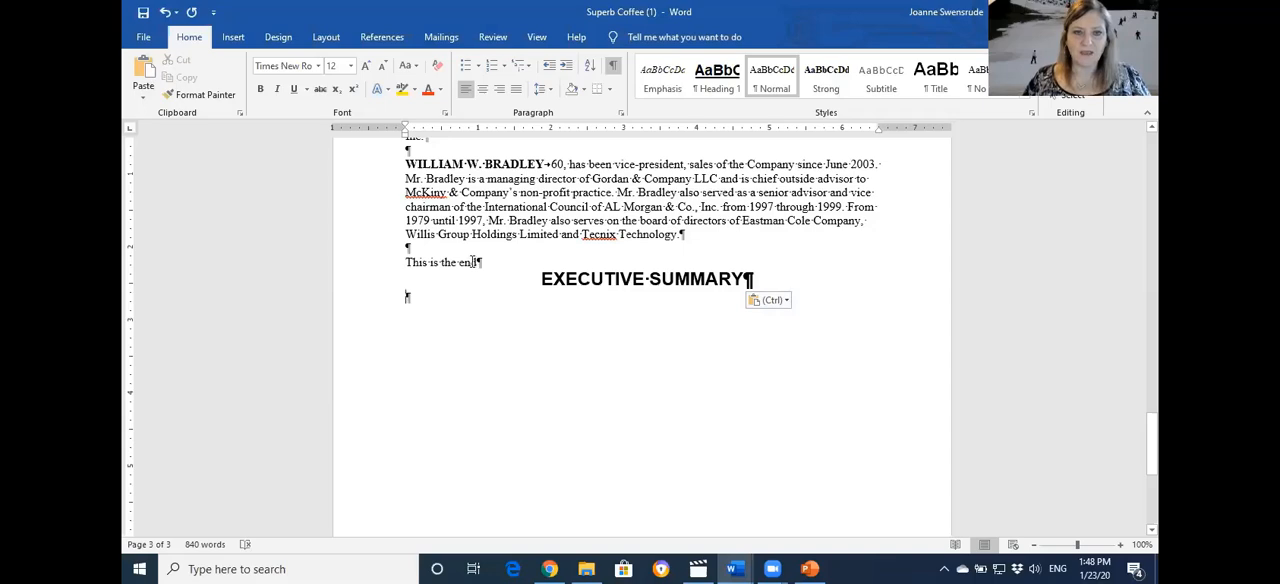
drag(479, 262, 406, 263)
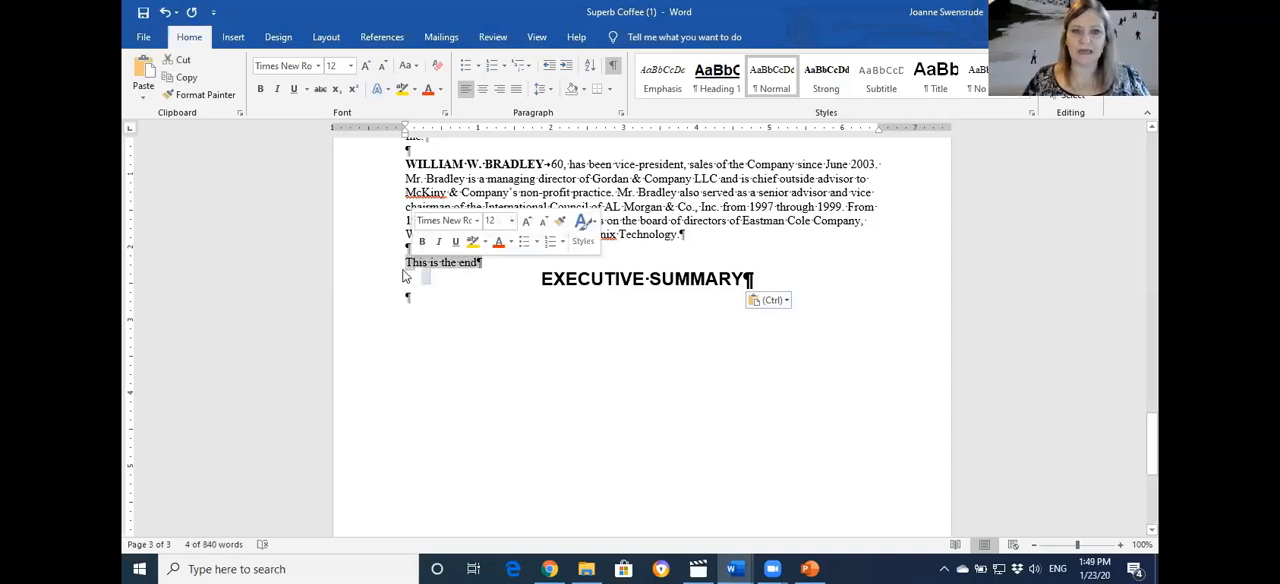
click(502, 279)
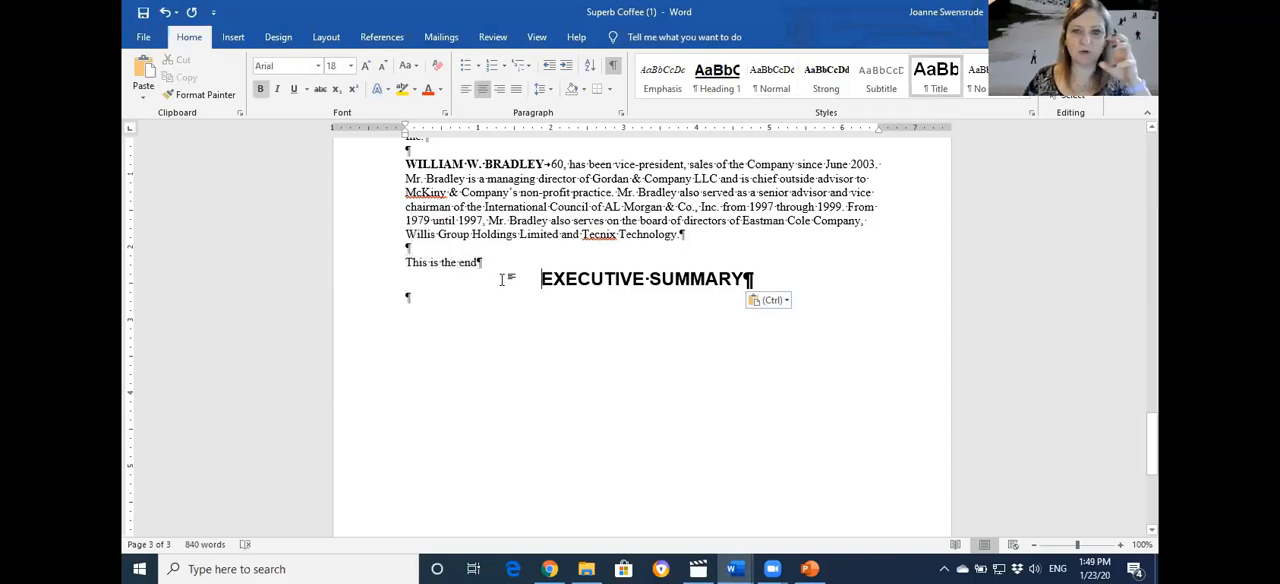
click(782, 301)
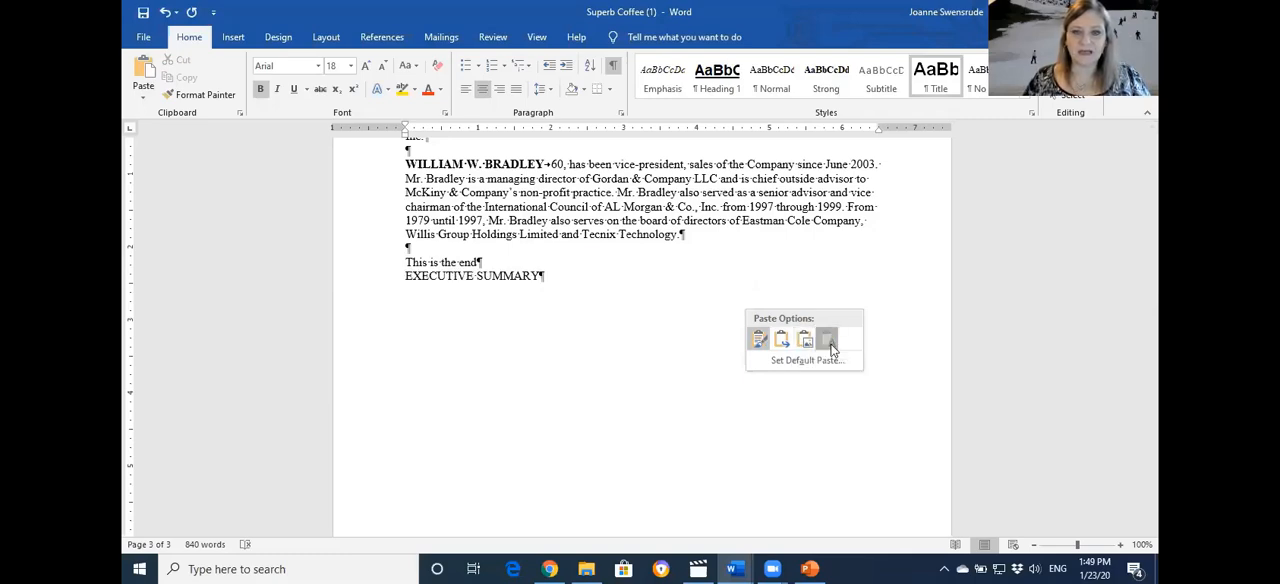
click(829, 341)
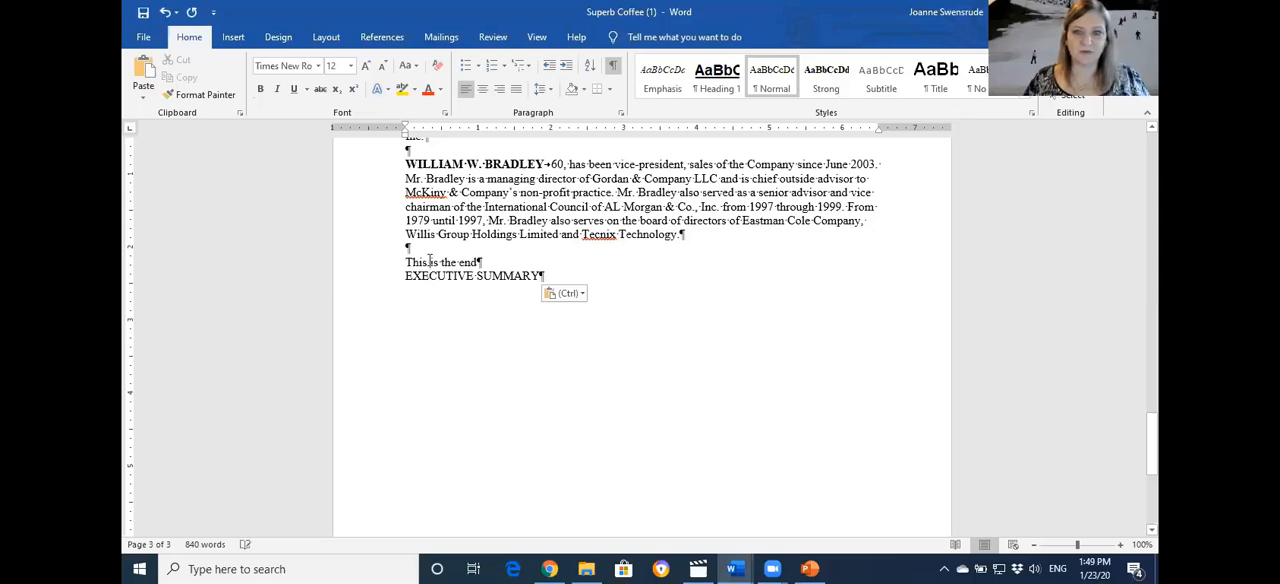
Change the case of the pasted EXECUTIVE SUMMARY line so that each word is capitalized
click(366, 276)
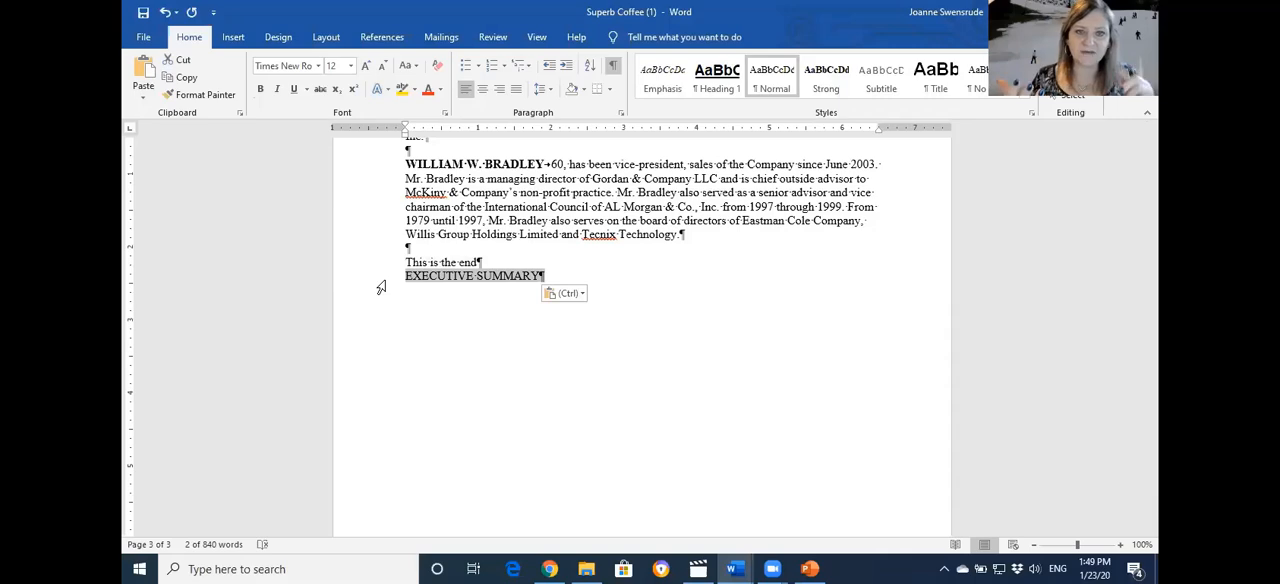
click(413, 71)
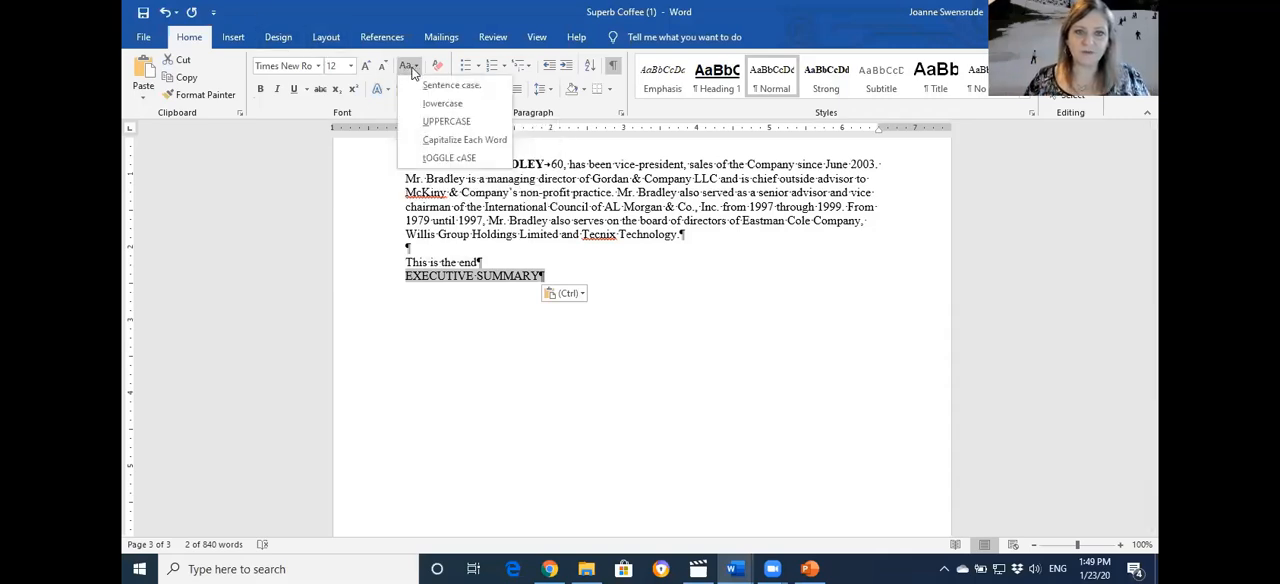
click(413, 72)
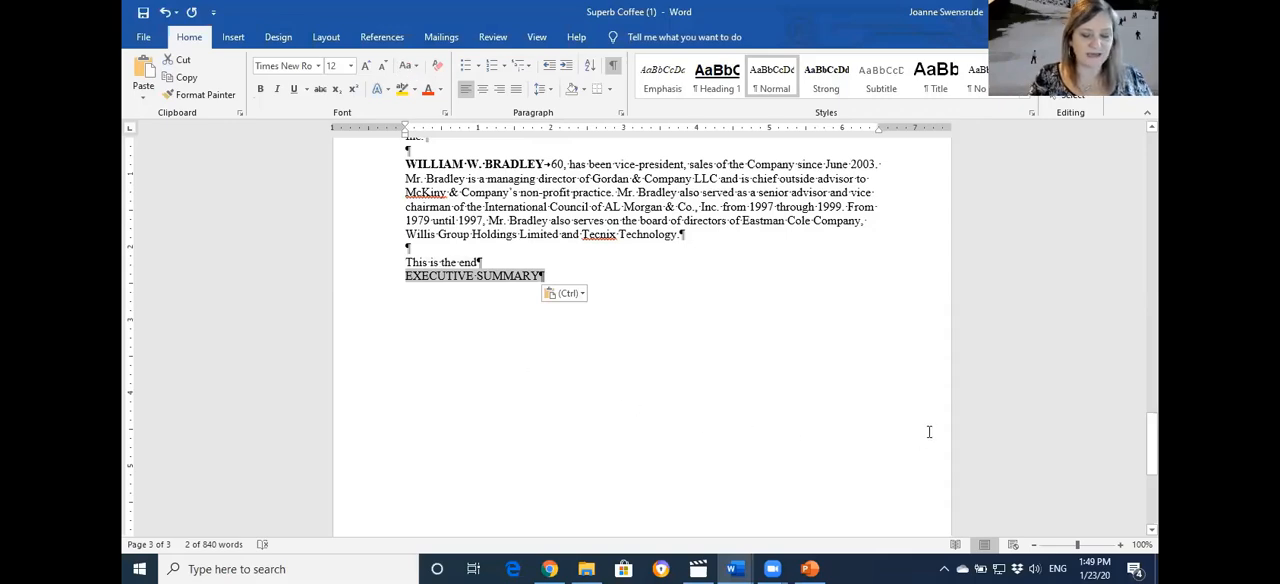
key(shift+F3)
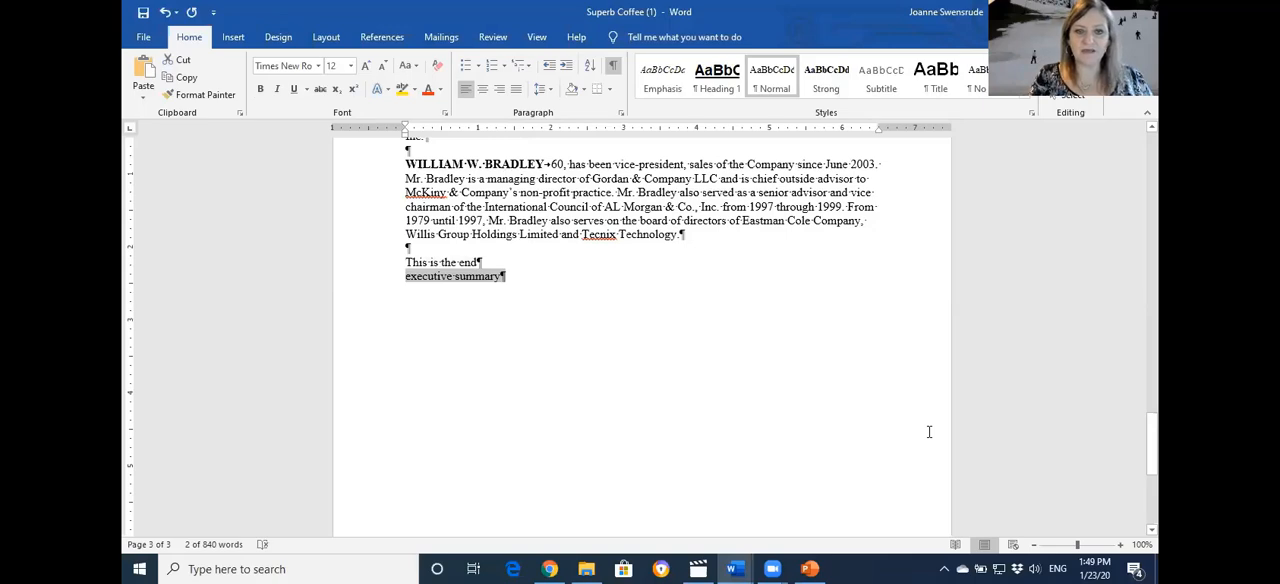
key(shift+F3)
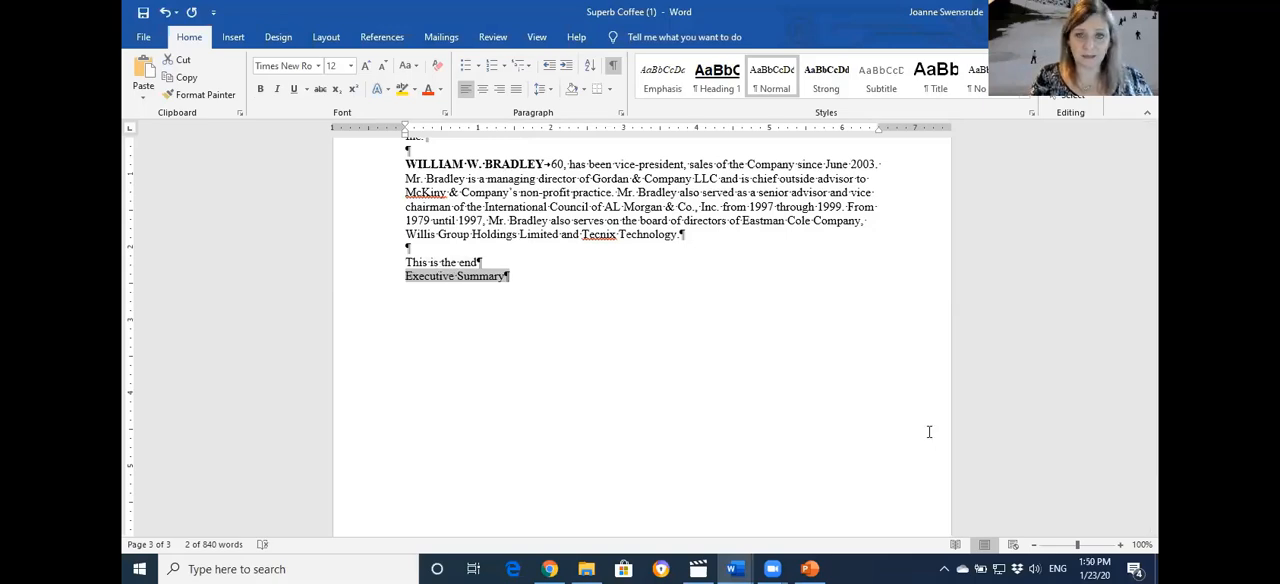
Cycle the pasted Executive Summary line through the uppercase, lowercase and capitalized-word forms, finishing in lowercase
key(shift+F3)
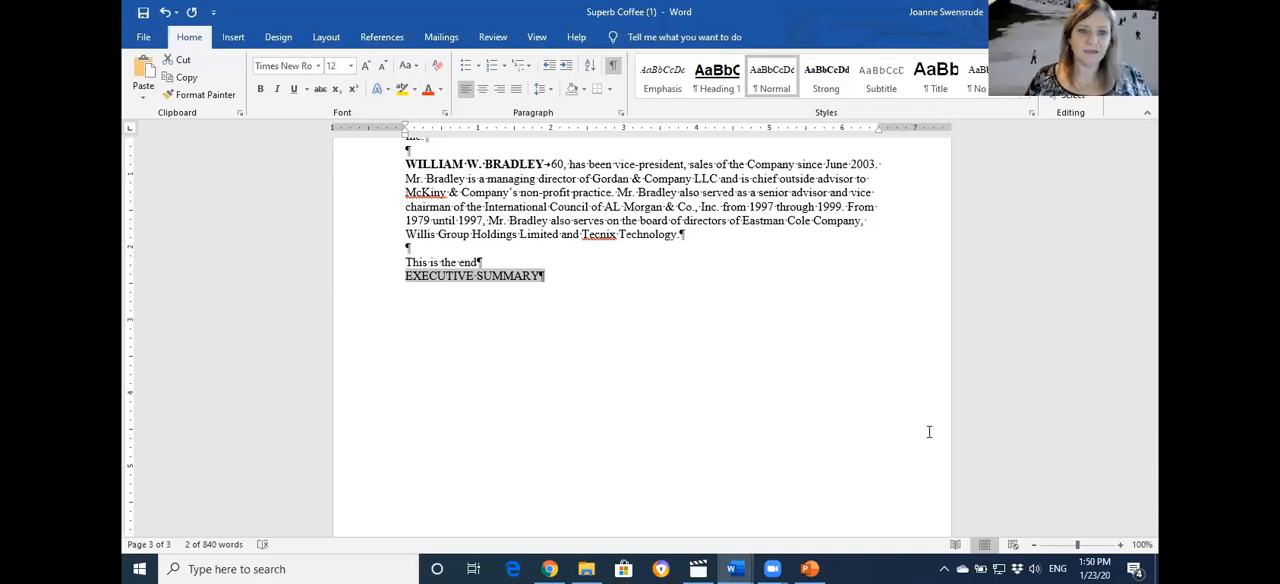
key(shift+F3)
key(shift+F3)
key(shift+F3)
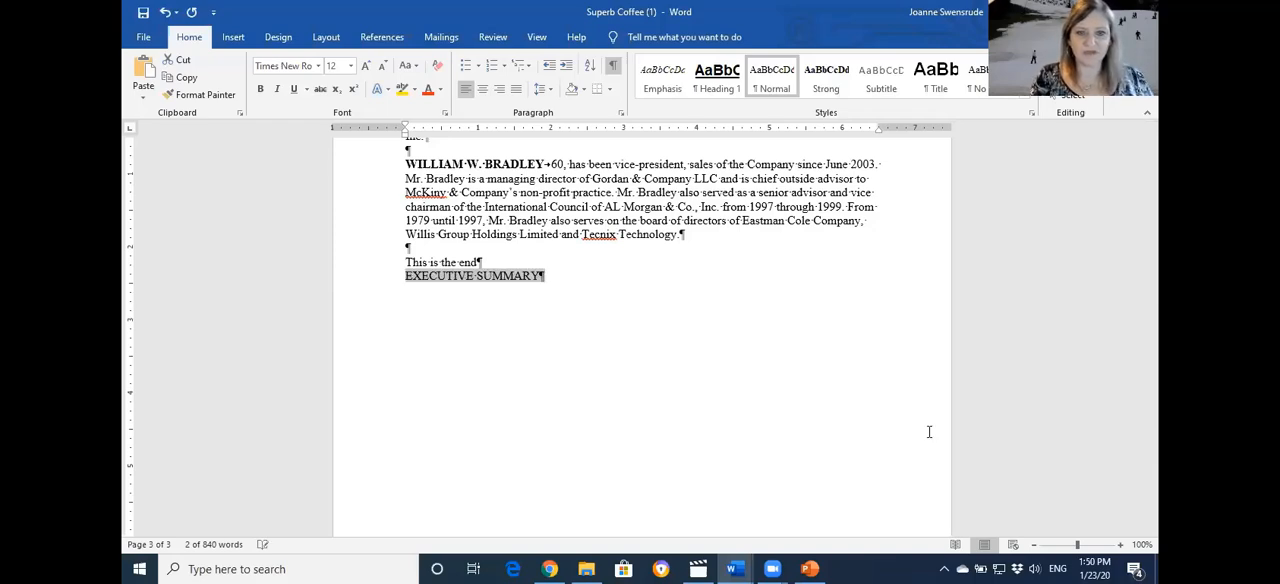
key(shift+F3)
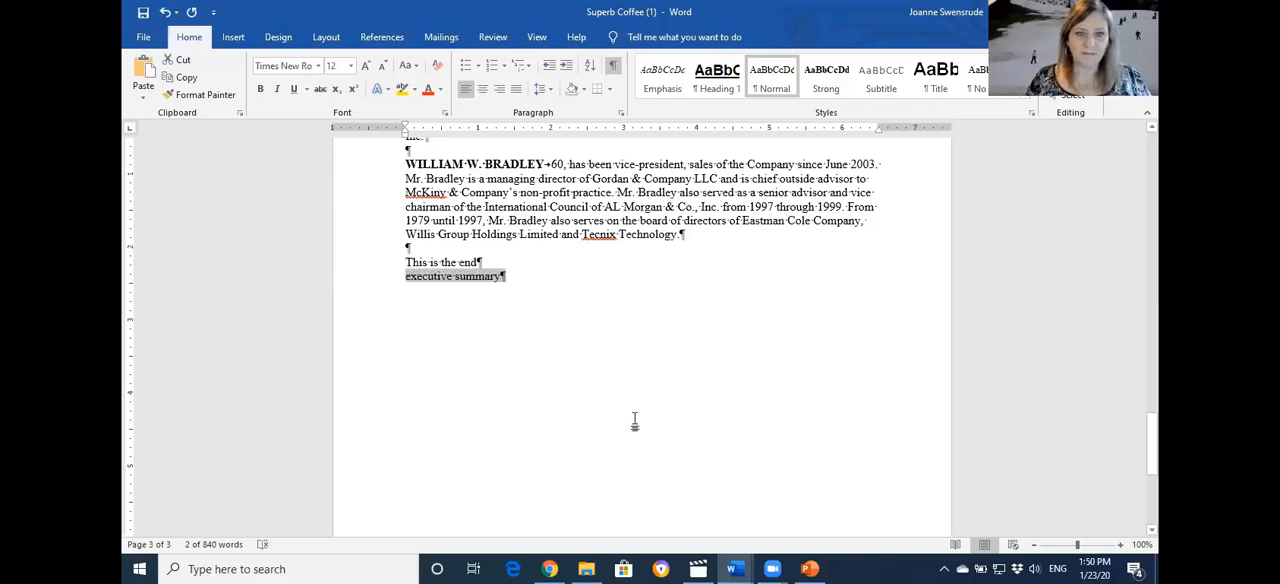
Apply Sentence case to the executive summary line at the document's end, followed by tOGGLE cASE
click(409, 66)
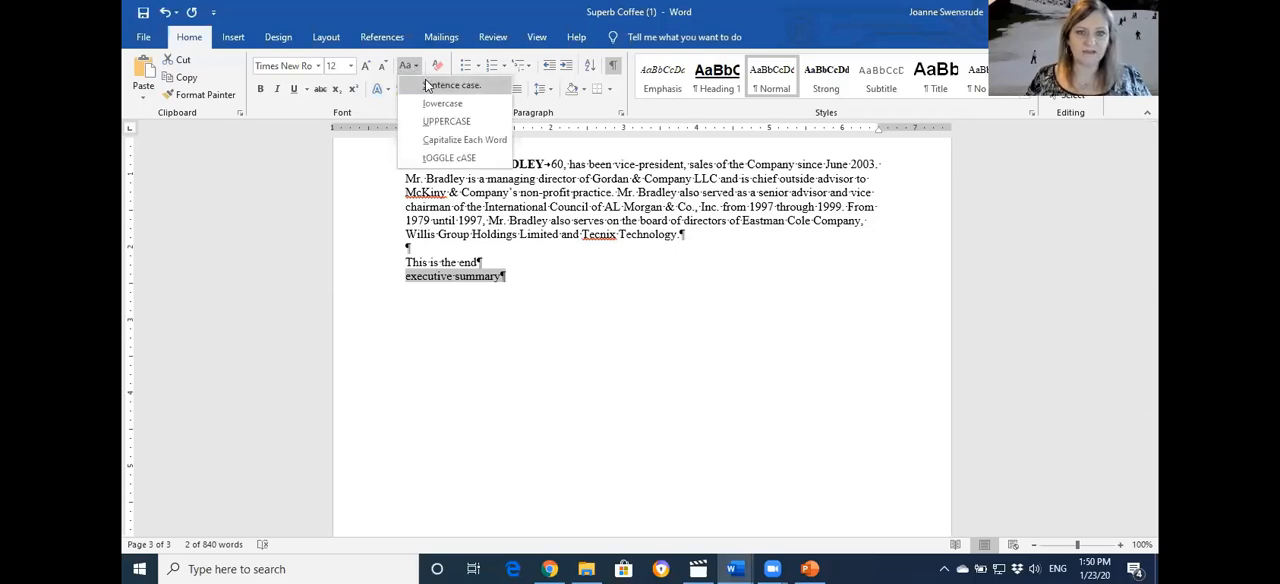
click(428, 86)
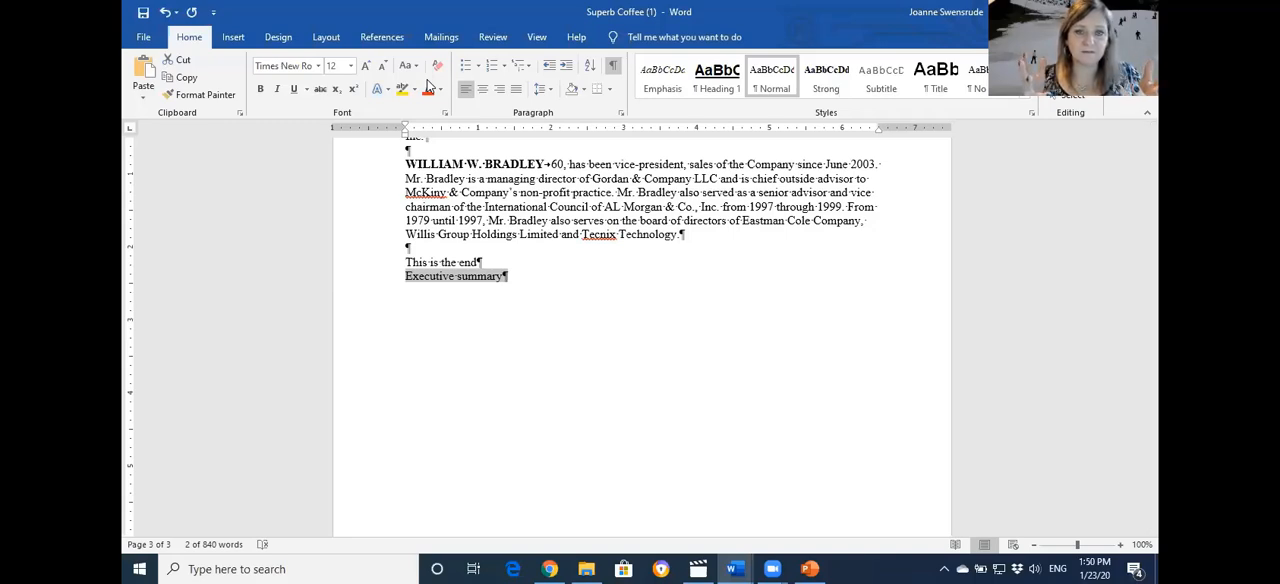
click(407, 65)
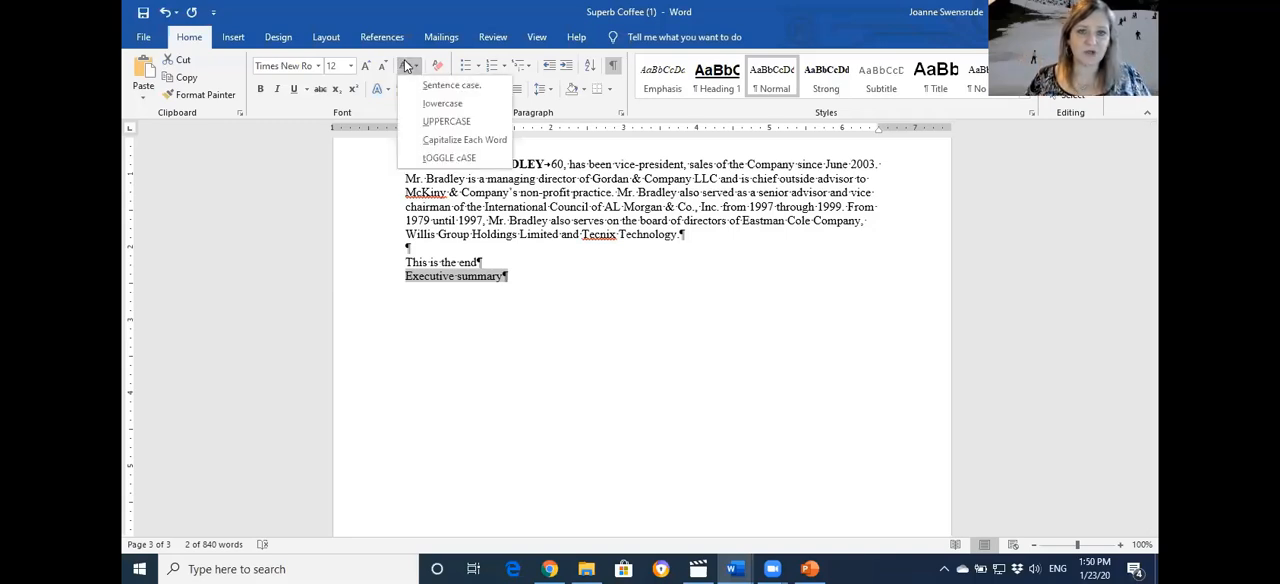
click(452, 160)
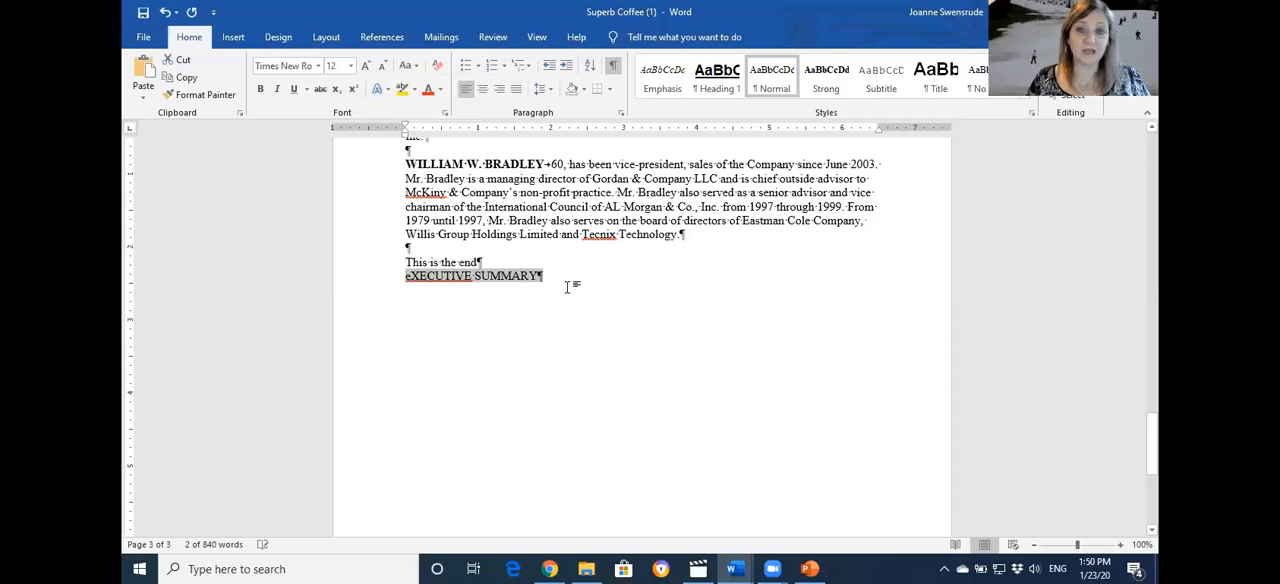
click(570, 291)
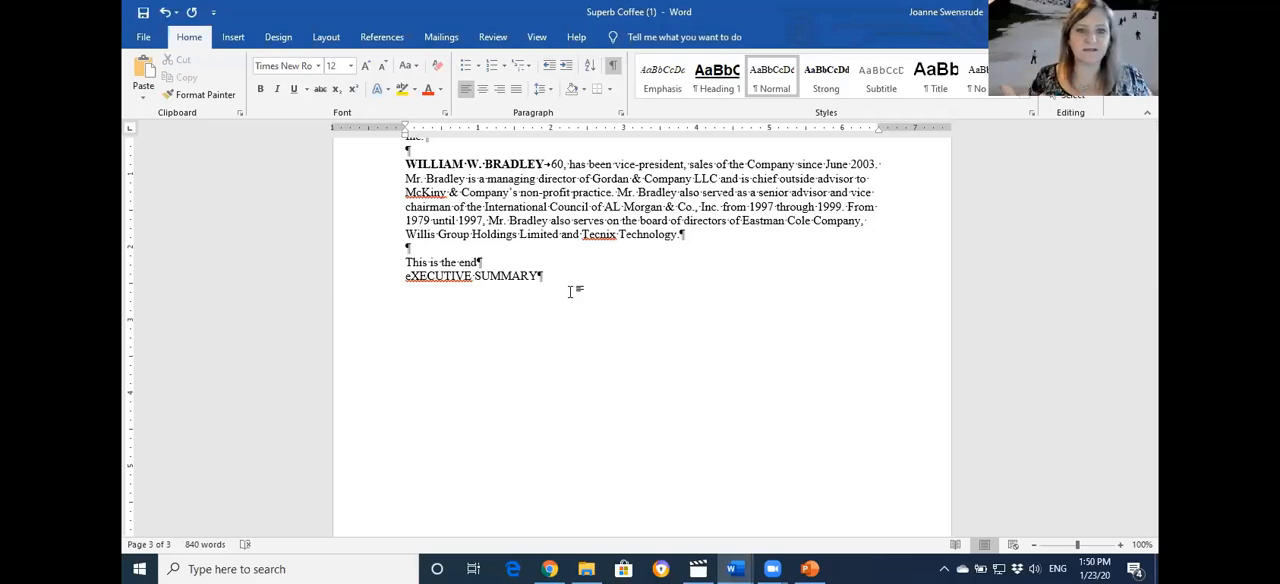
Cycle the case of the last line until each word of Executive Summary is capitalized, and deselect the line
click(358, 281)
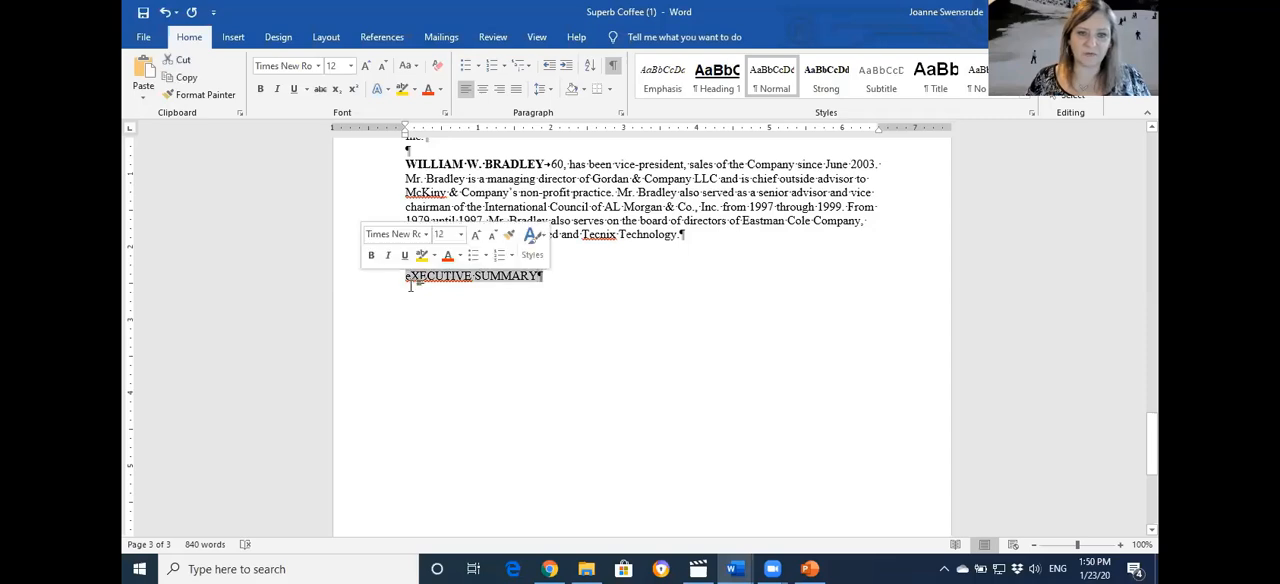
key(shift+F3)
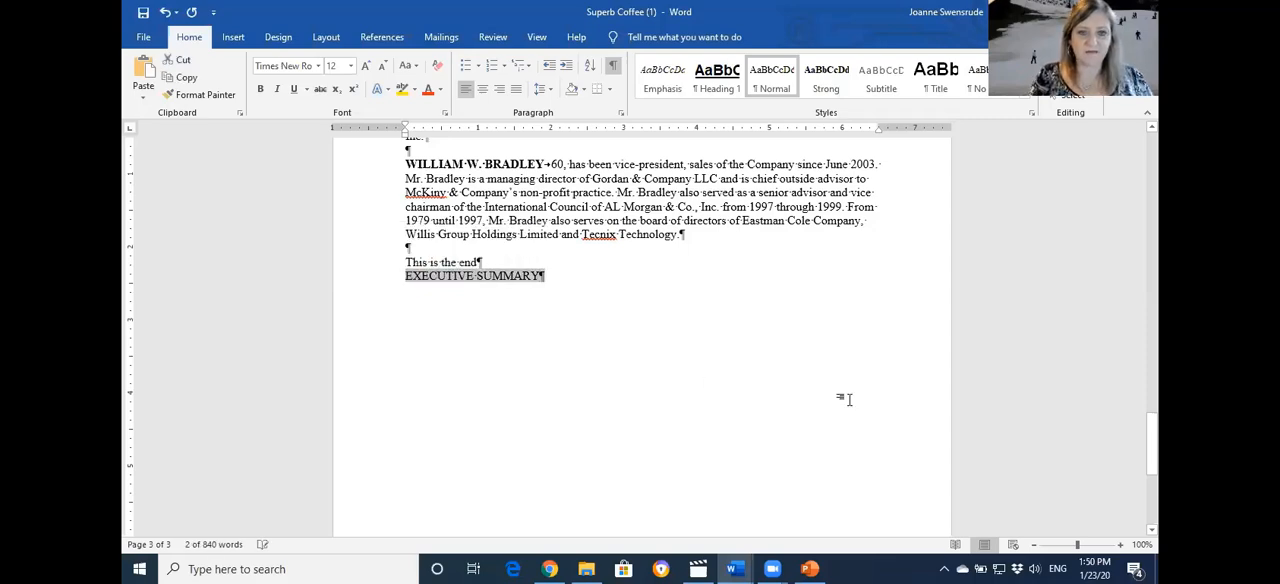
key(shift+F3)
key(shift+F3)
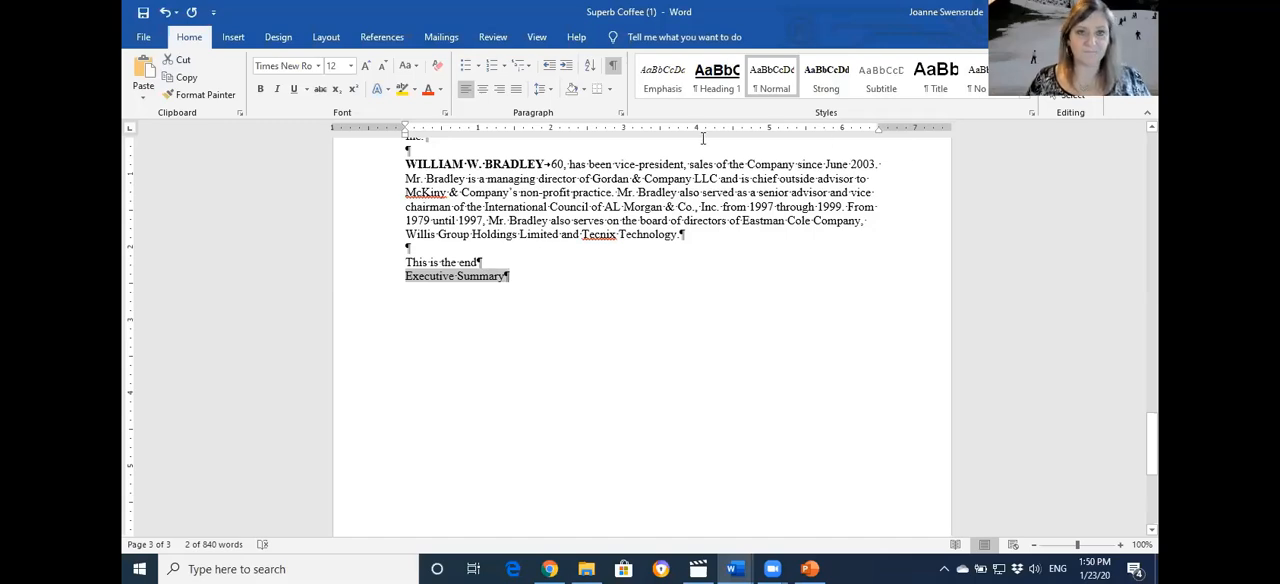
click(411, 68)
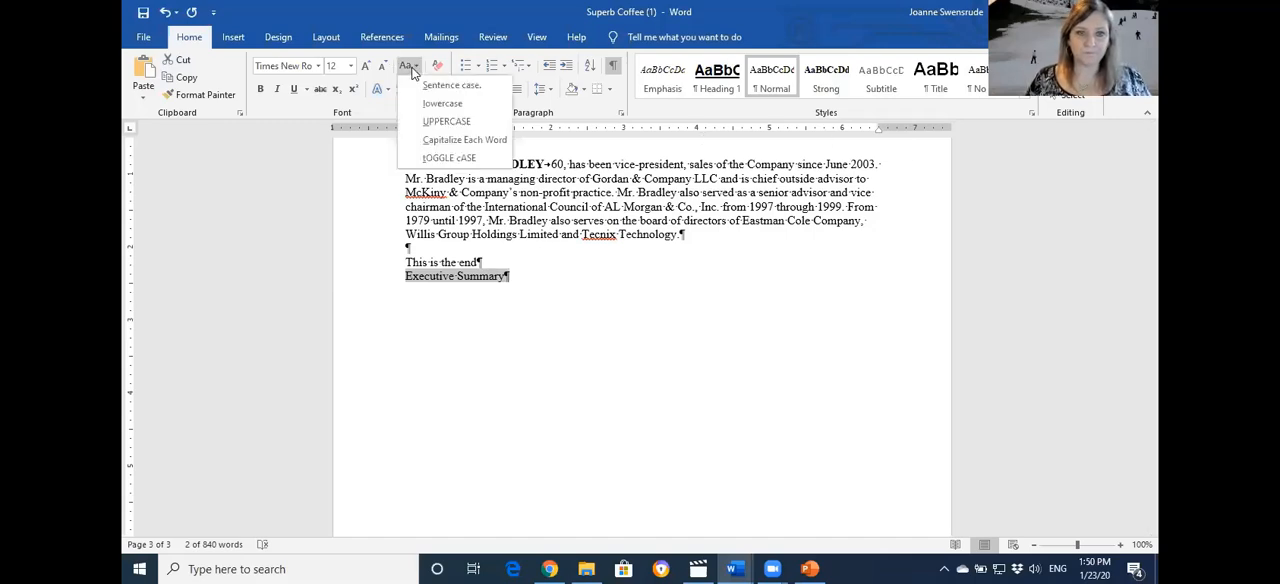
click(412, 68)
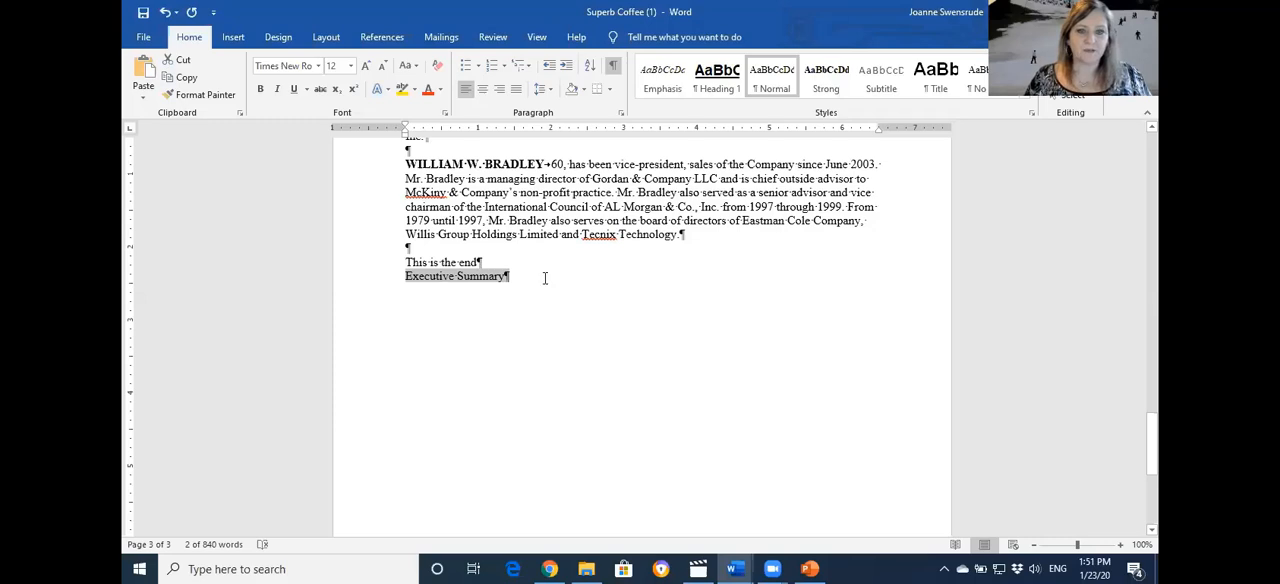
click(545, 278)
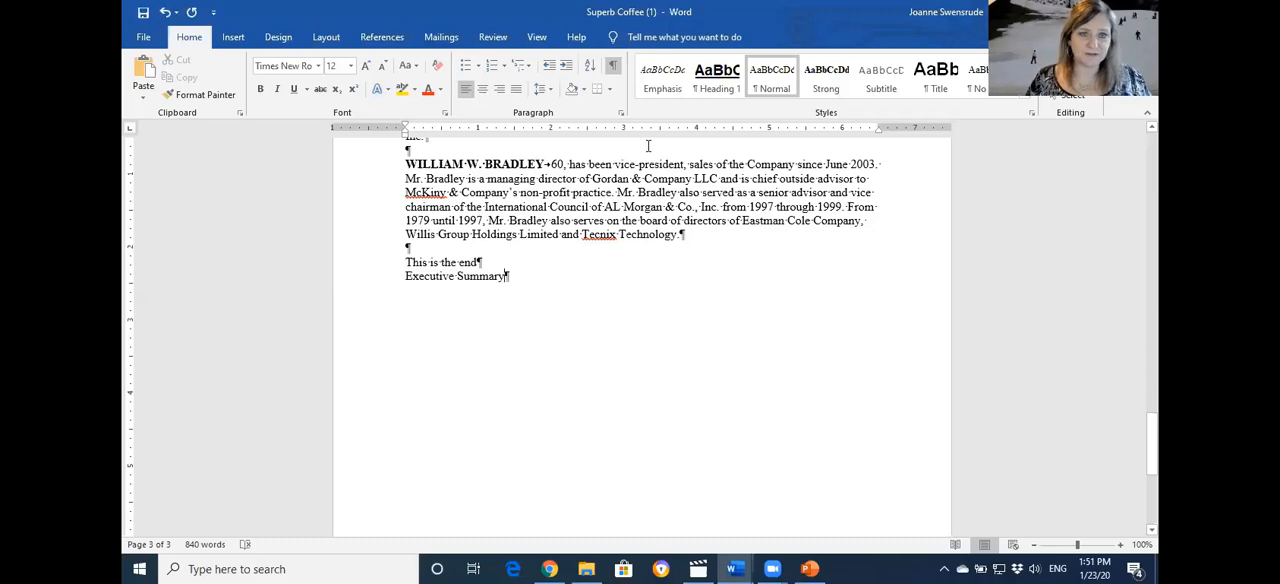
Browse the built-in watermarks and add the diagonal ASAP 1 watermark to the document
click(298, 40)
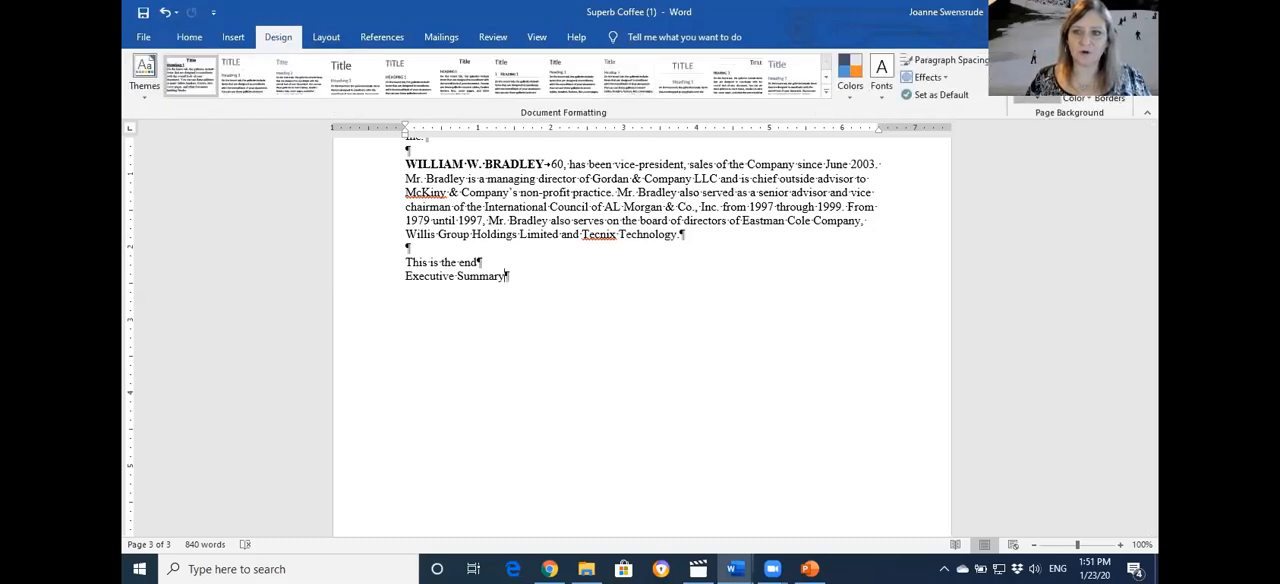
click(1035, 75)
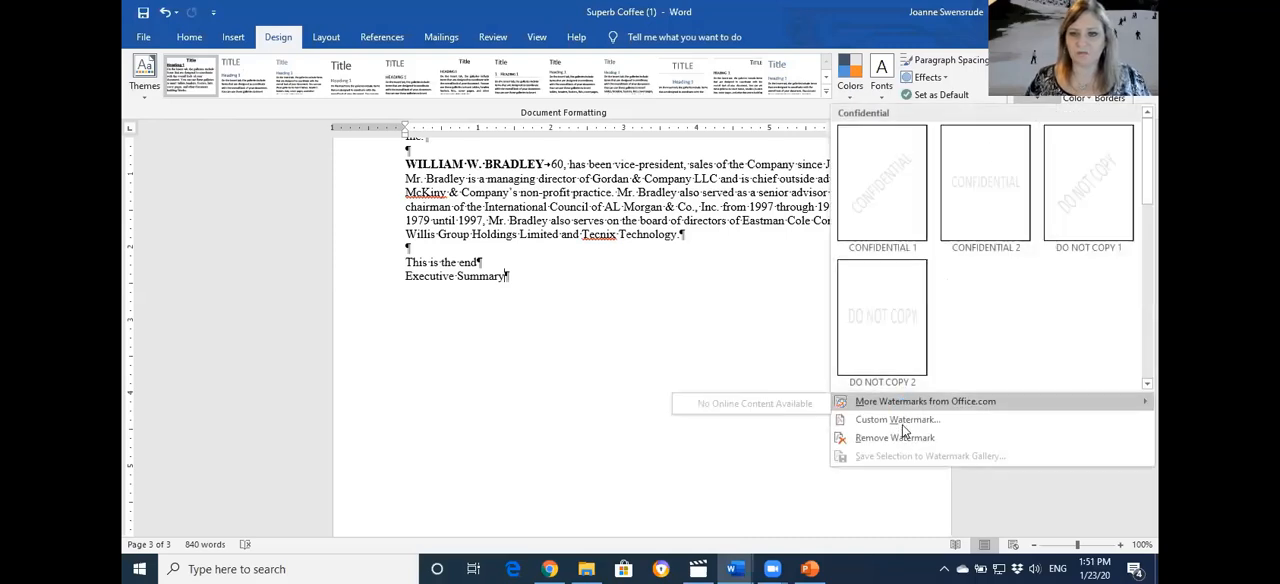
scroll(908, 360, down, 3)
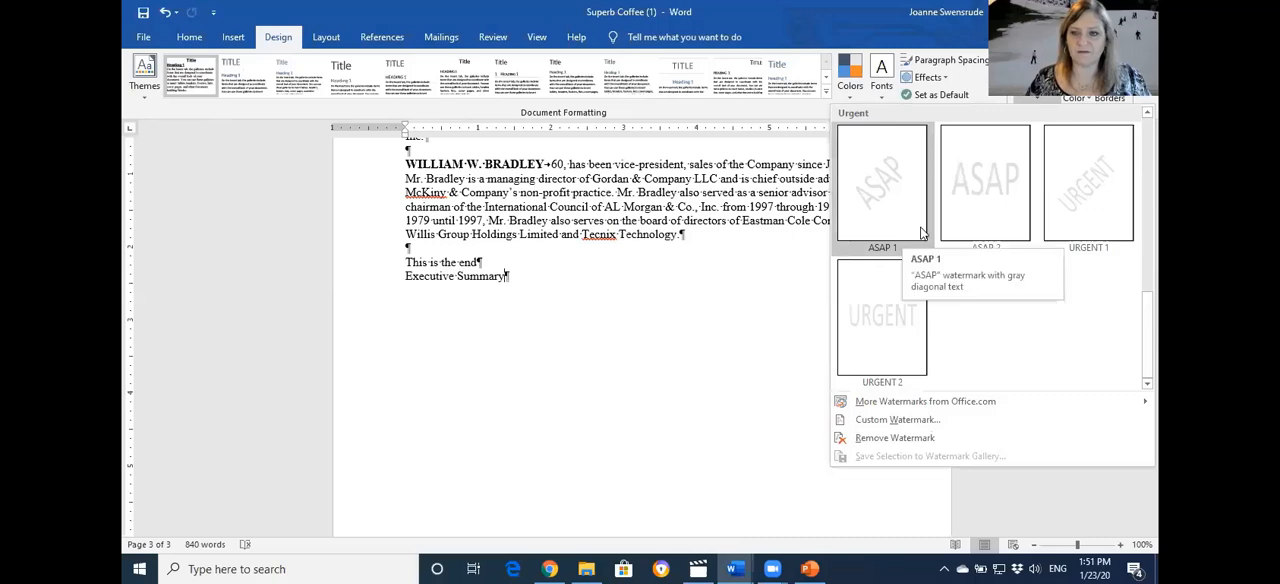
scroll(922, 232, up, 3)
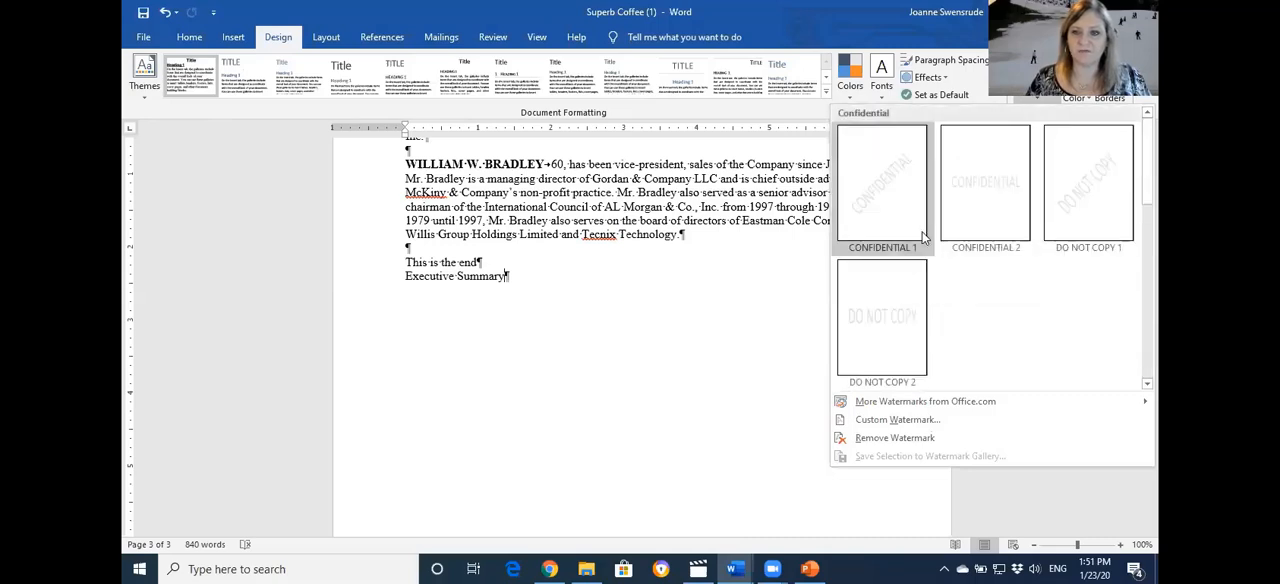
scroll(922, 231, down, 2)
scroll(918, 258, up, 2)
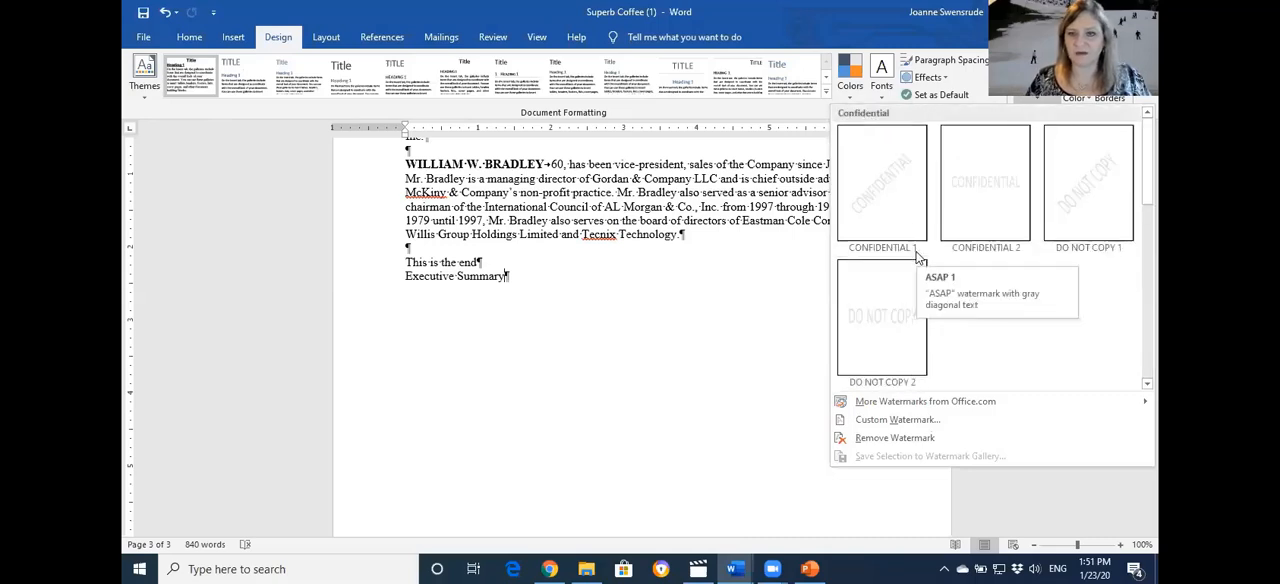
scroll(918, 258, down, 2)
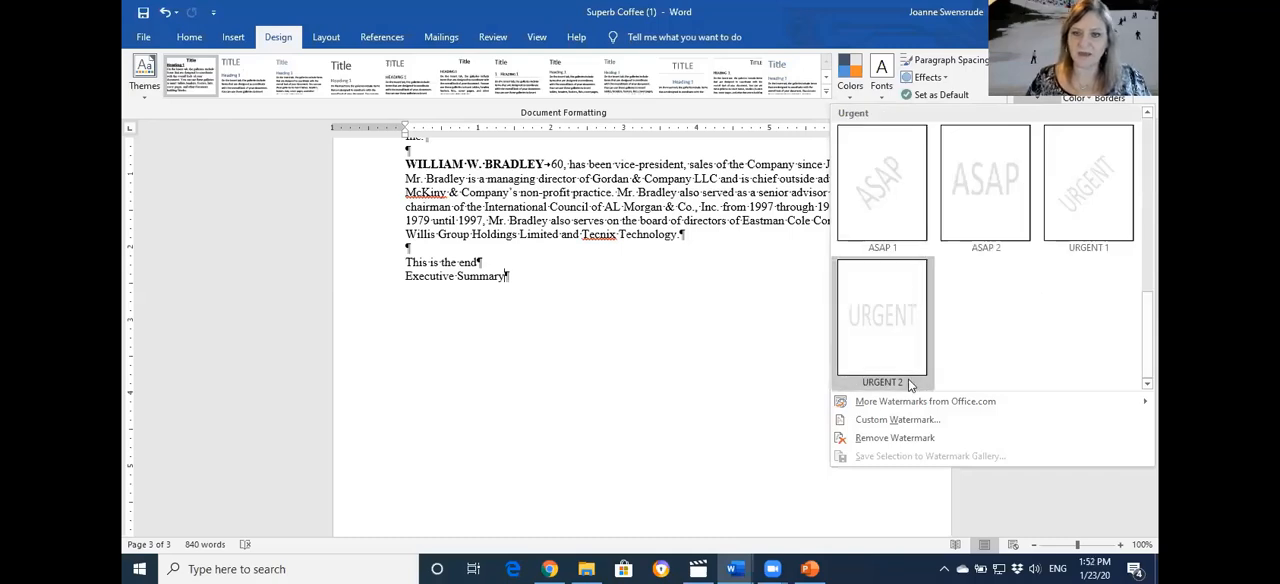
click(875, 205)
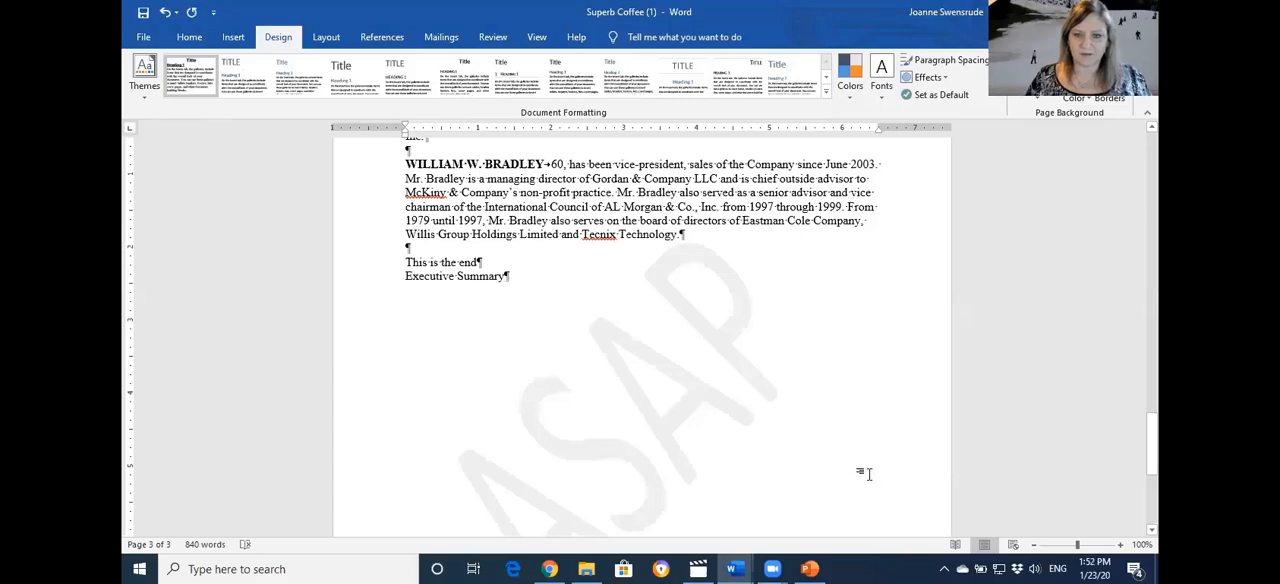
Open the page 1 header for editing, select the ASAP watermark, and return to the header text
ctrl+scroll(826, 440, down, 3)
ctrl+scroll(826, 440, down, 2)
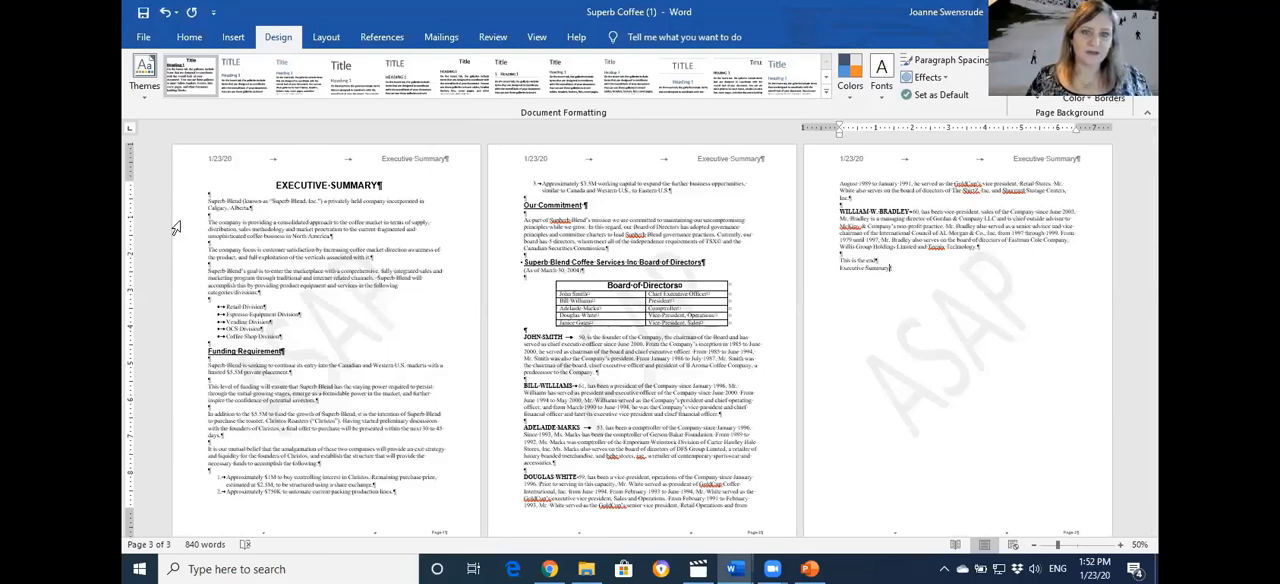
double_click(391, 163)
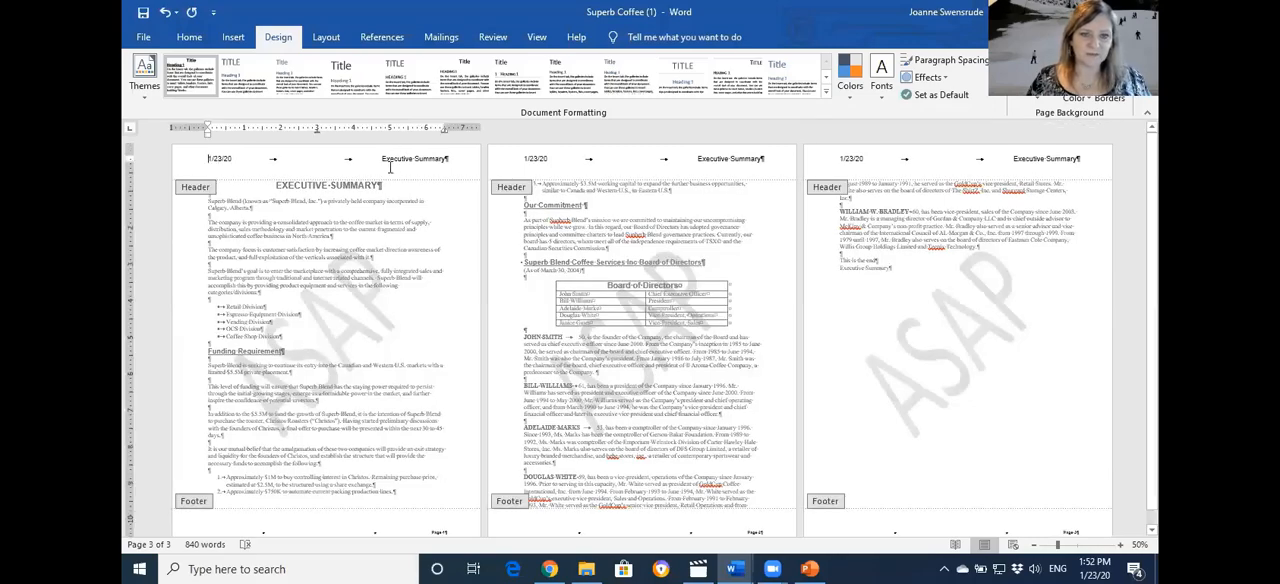
click(365, 302)
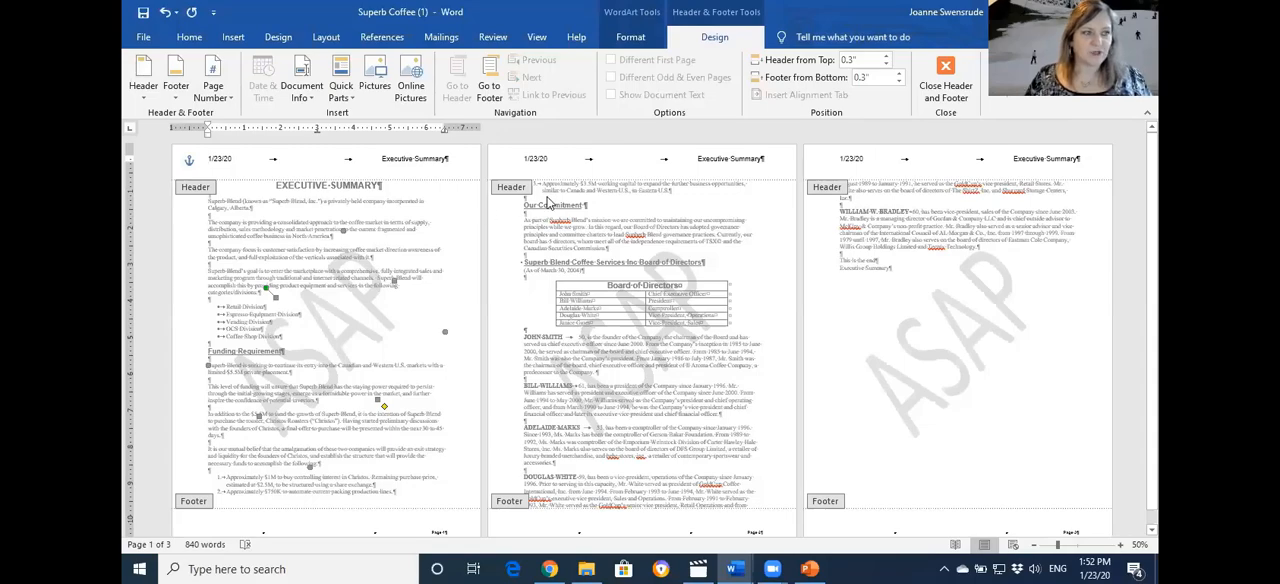
click(241, 158)
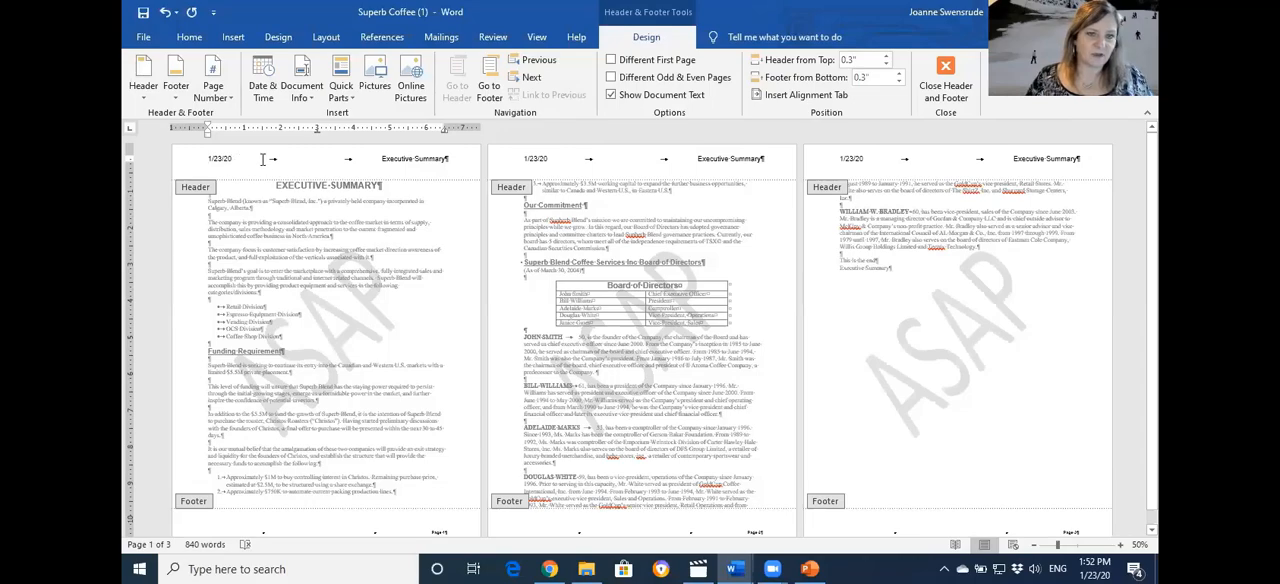
Make the whole header line bold and add an extra space between Executive and Summary
click(170, 170)
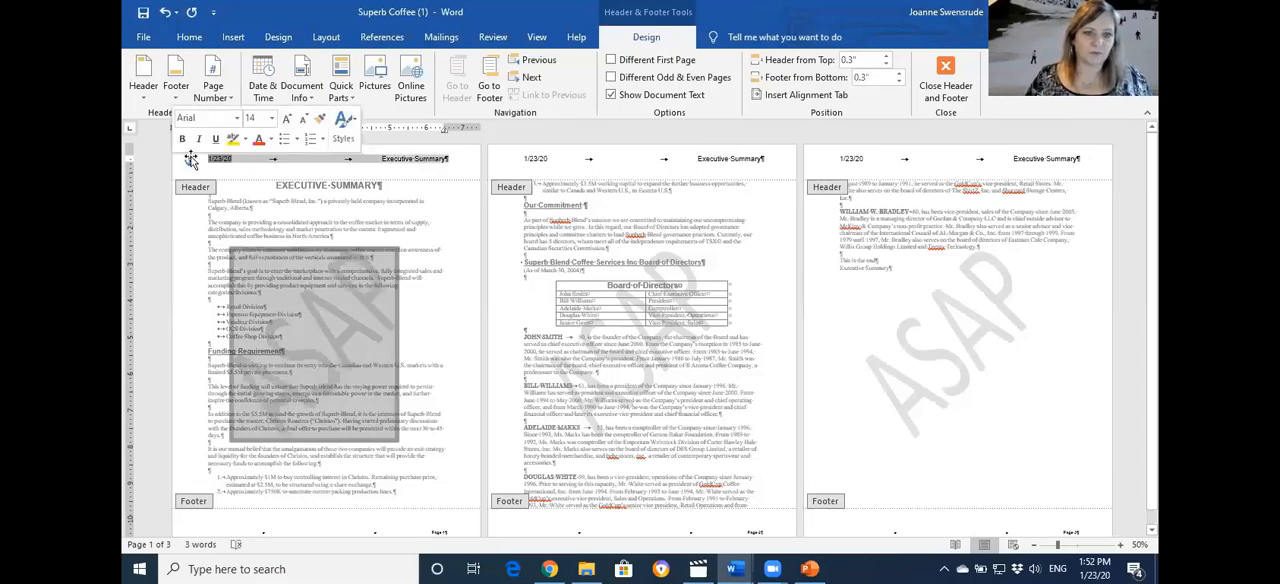
text(EXECUTIVE SUMMARY)
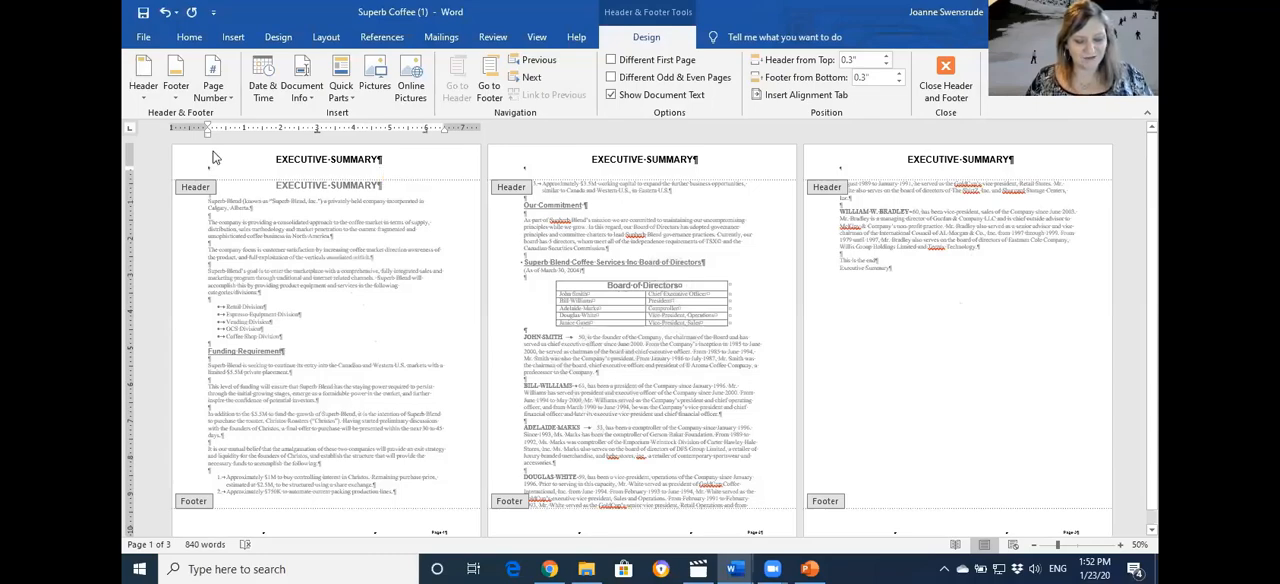
key(ctrl+z)
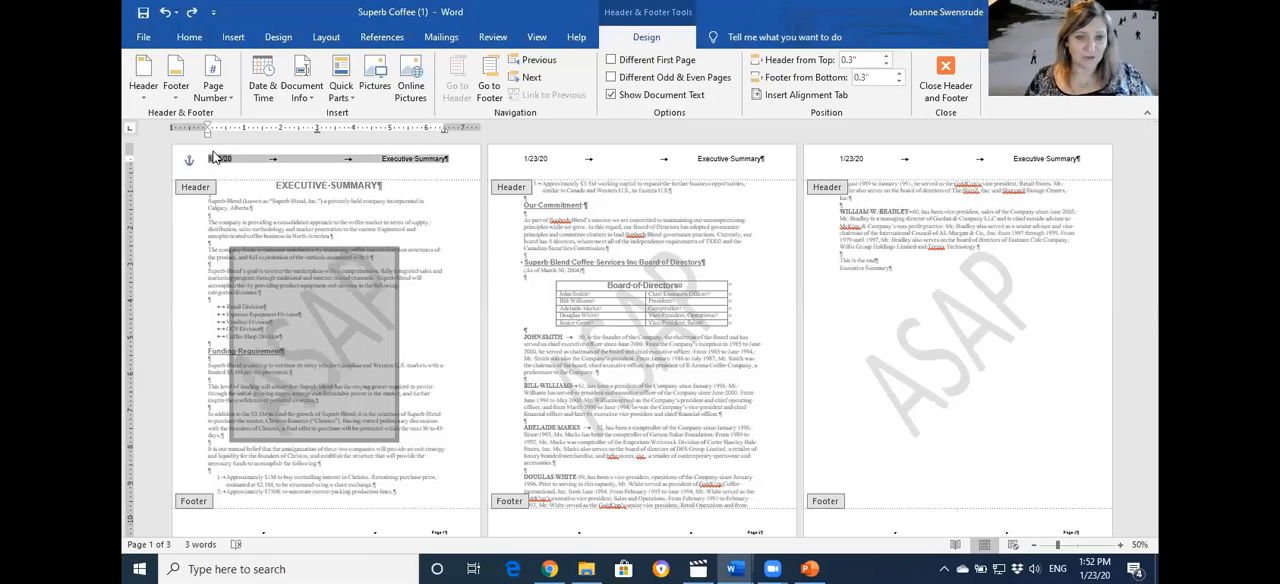
key(ctrl+h)
key(Escape)
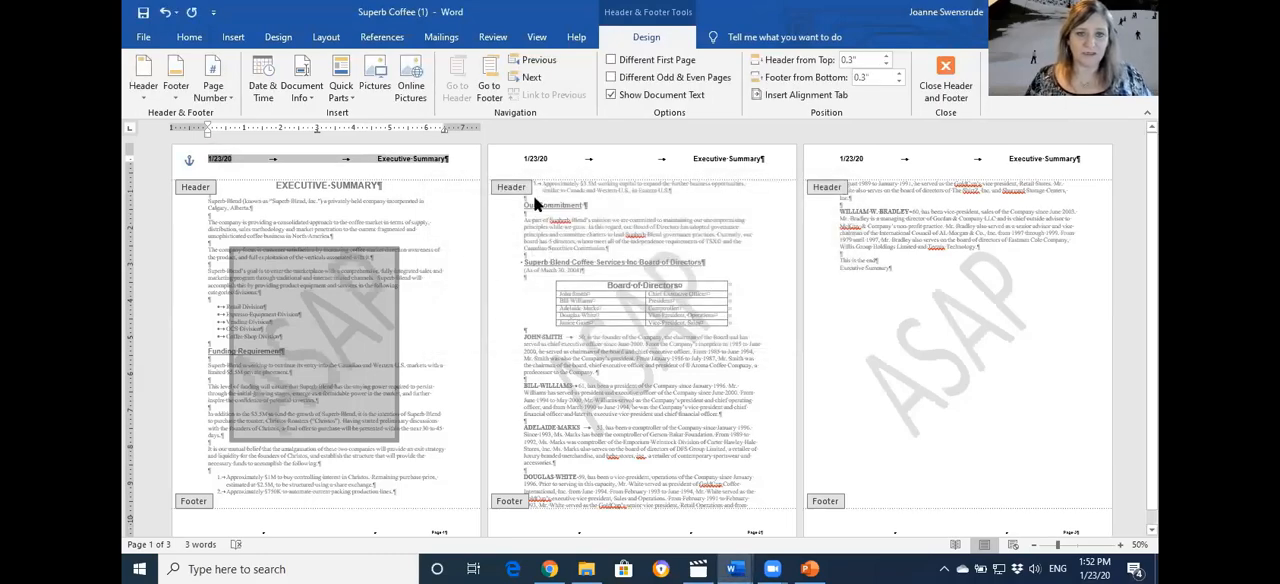
click(409, 163)
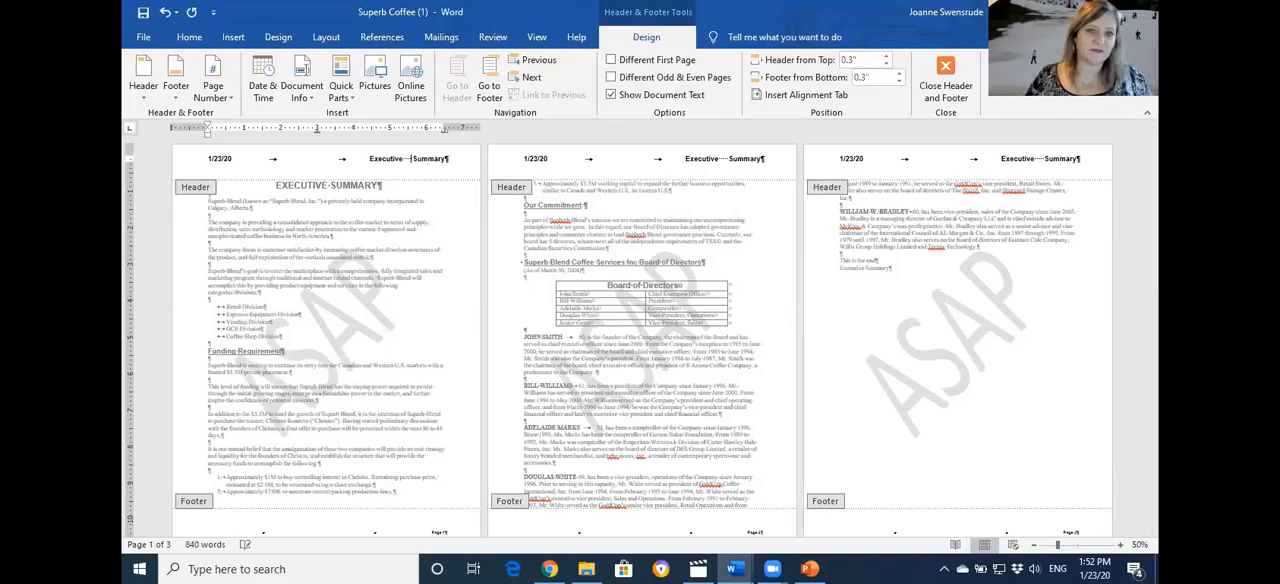
key(BackSpace)
key(BackSpace)
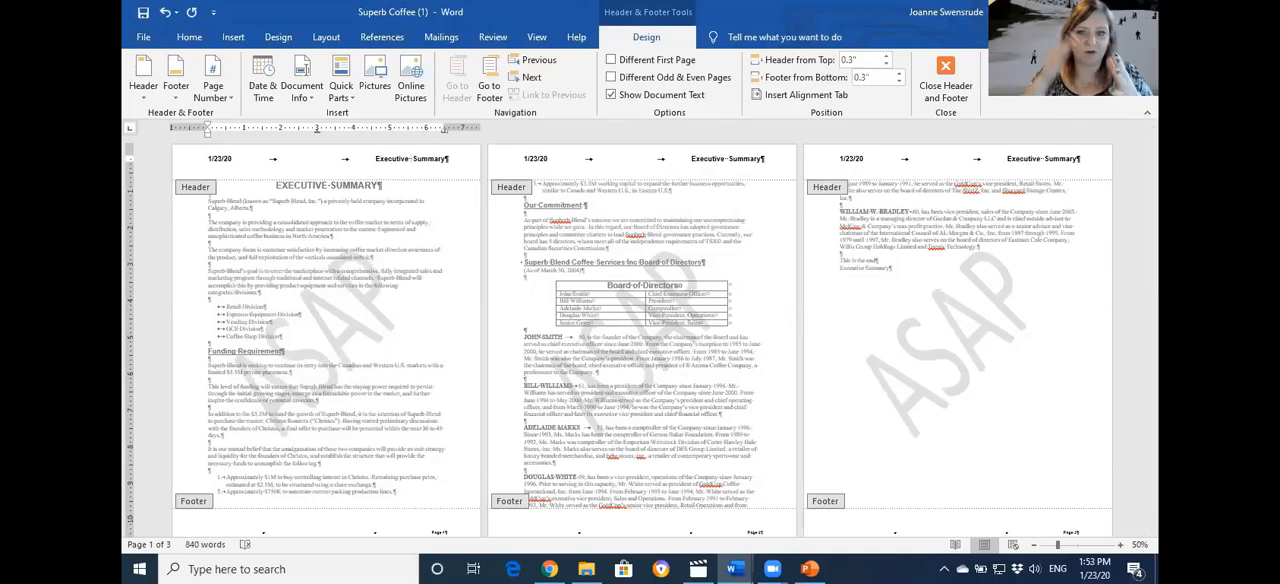
Enlarge the ASAP watermark slightly and reposition it near the middle of the page, leaving it deselected
click(364, 302)
drag(364, 302, 330, 242)
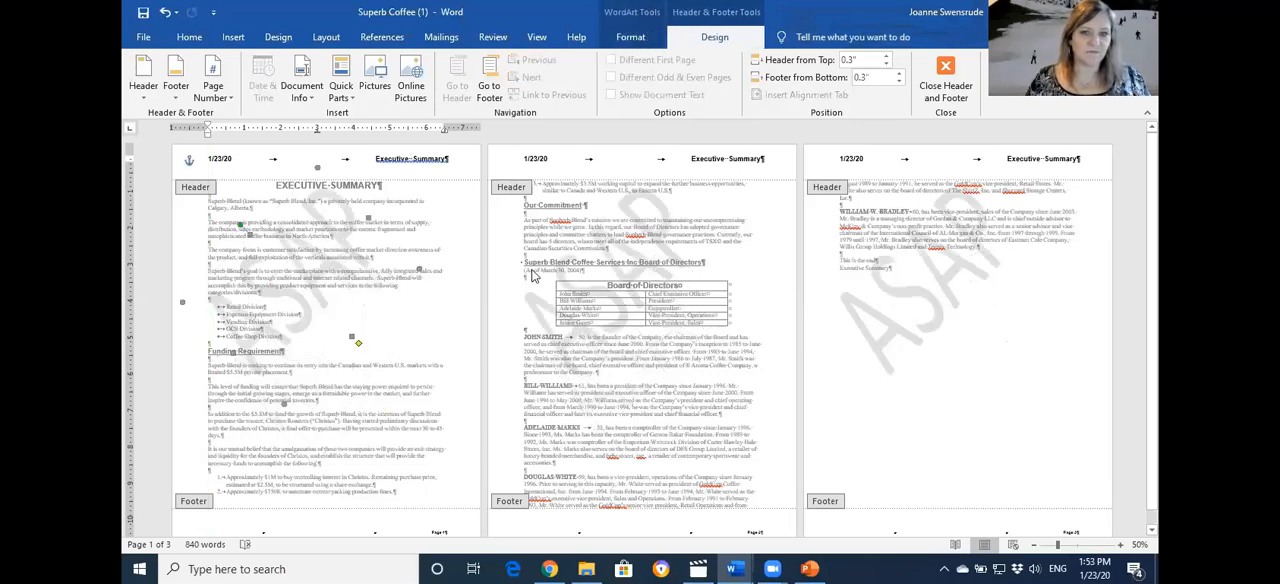
drag(424, 265, 447, 278)
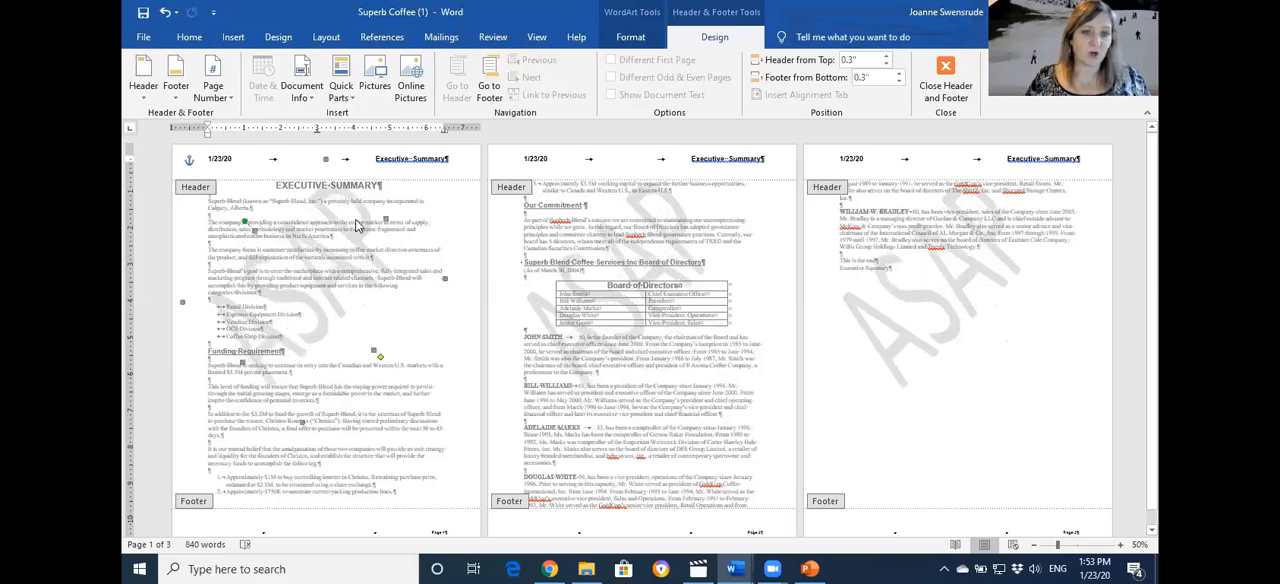
drag(348, 227, 360, 268)
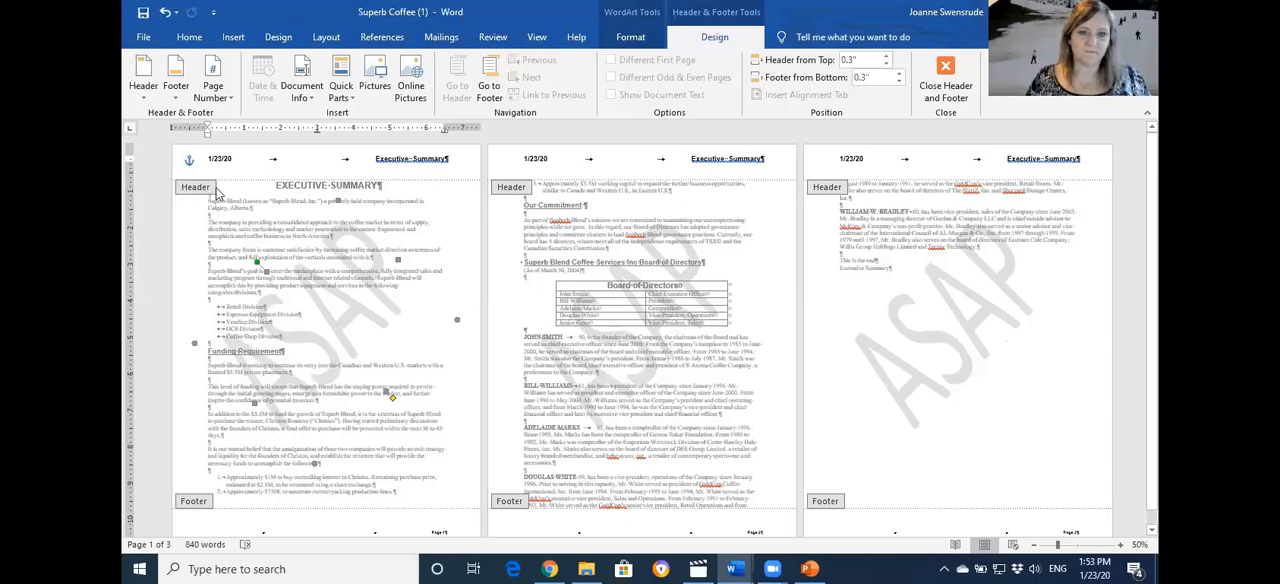
click(599, 160)
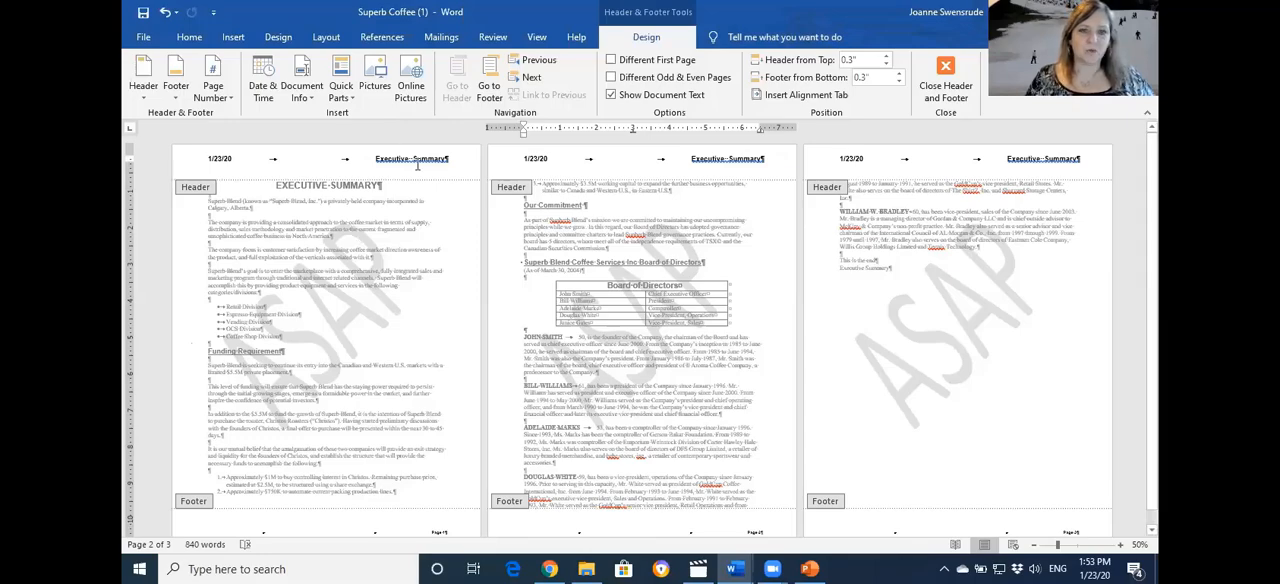
Review the custom text watermark settings for ASAP, dismiss them without applying anything, and return to the document body
click(453, 159)
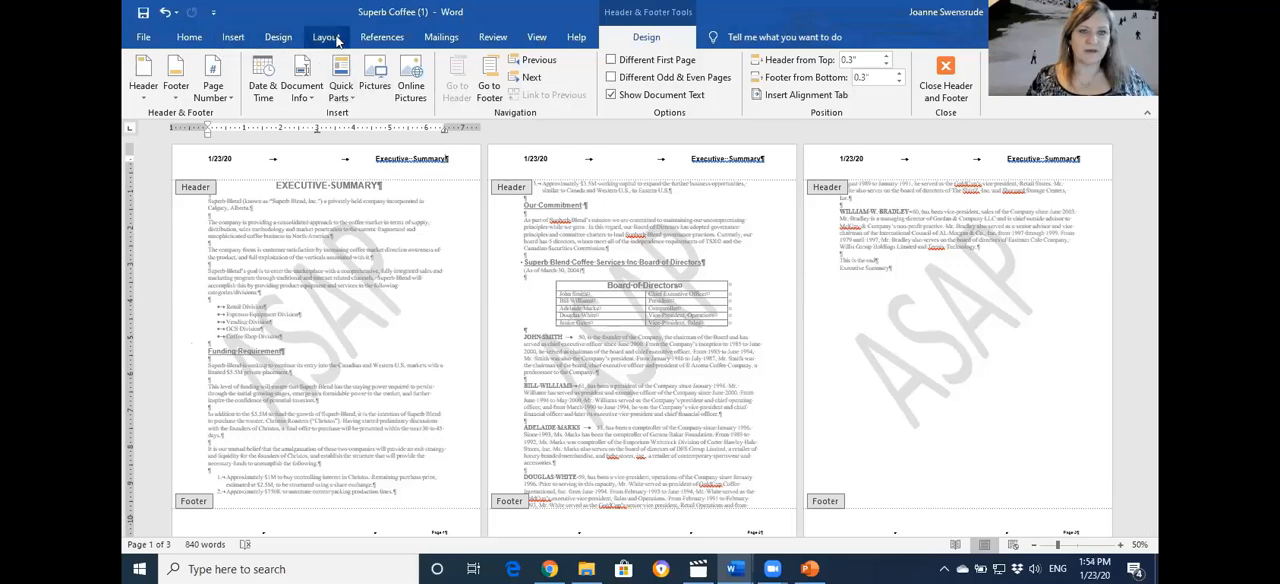
click(278, 37)
click(1020, 80)
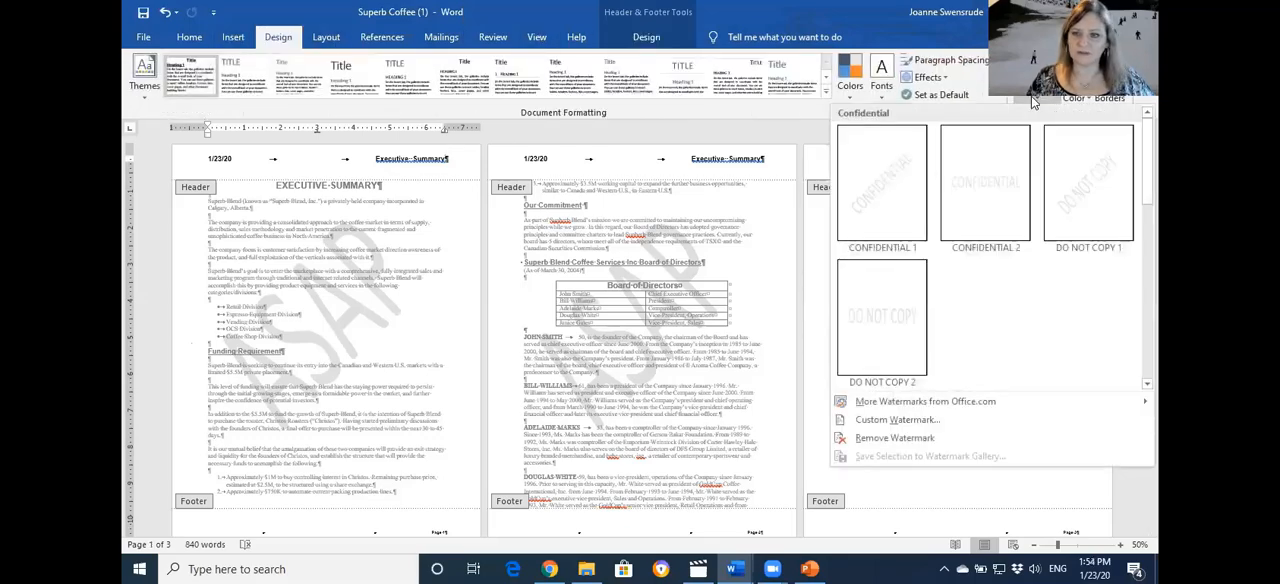
click(900, 422)
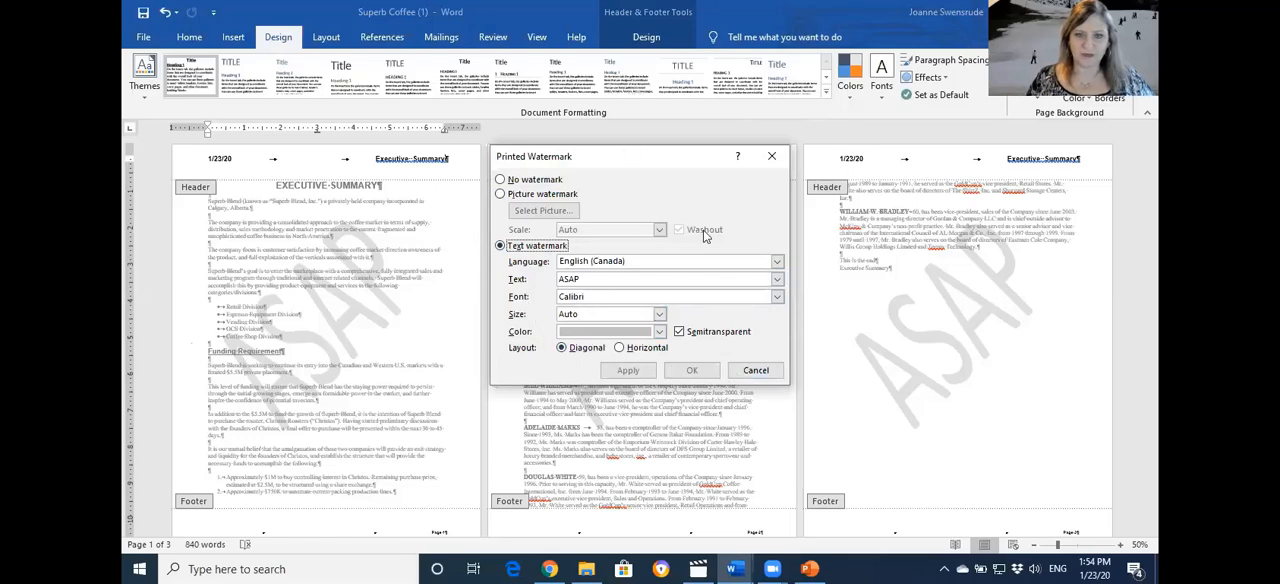
click(760, 370)
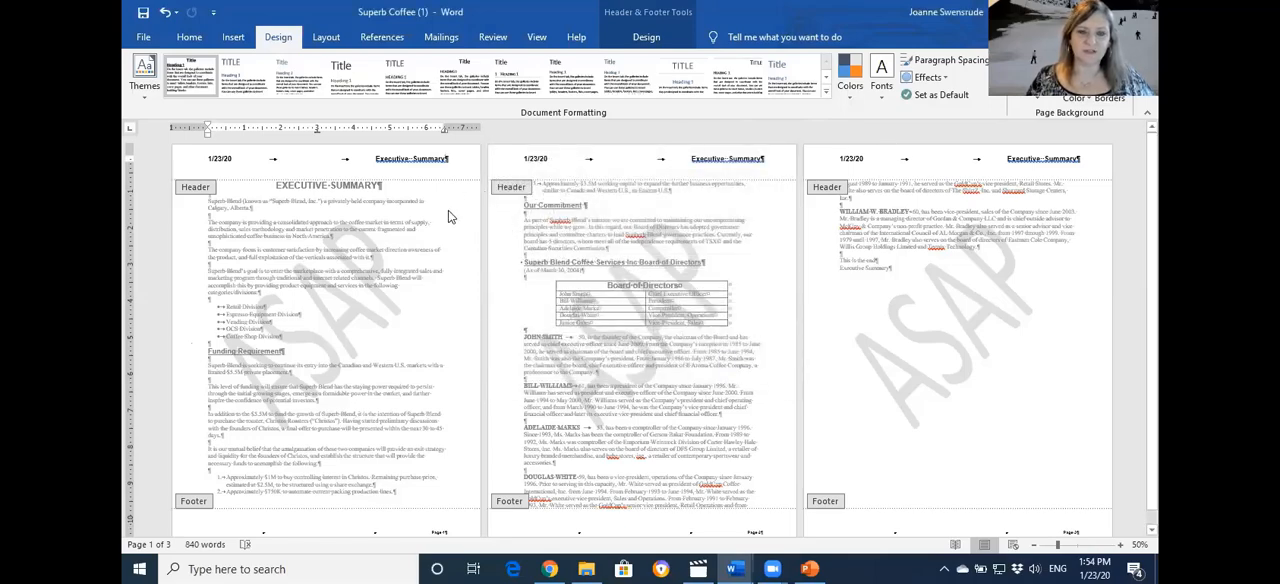
double_click(548, 214)
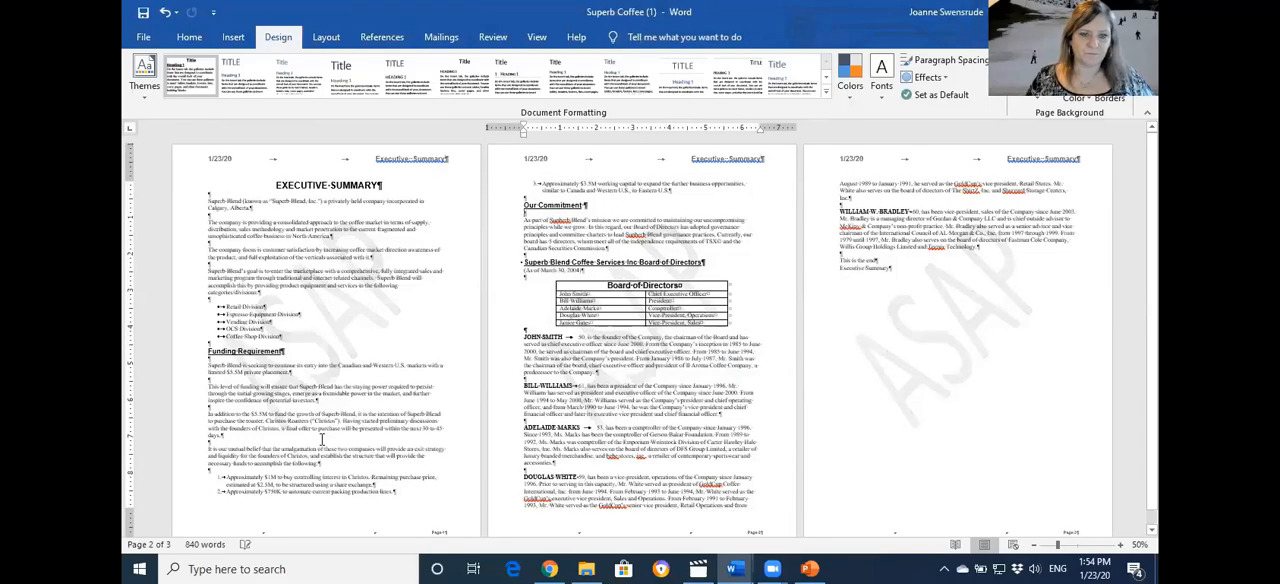
Add an unnumbered blank line below the second numbered item at the end of page 1
click(425, 481)
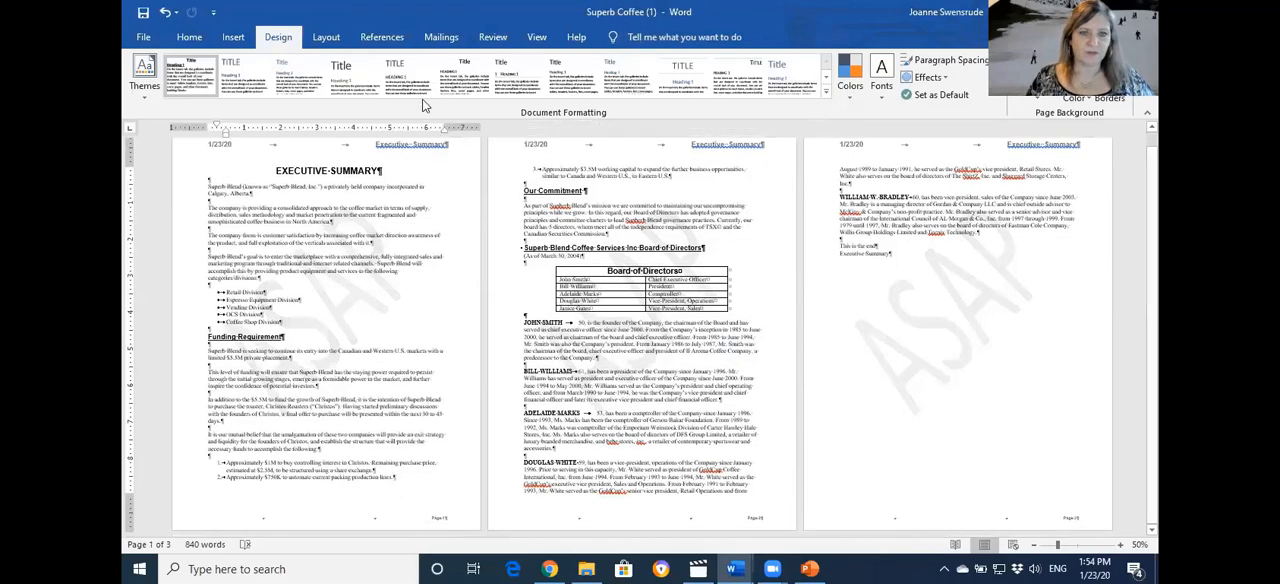
scroll(502, 322, up, 5)
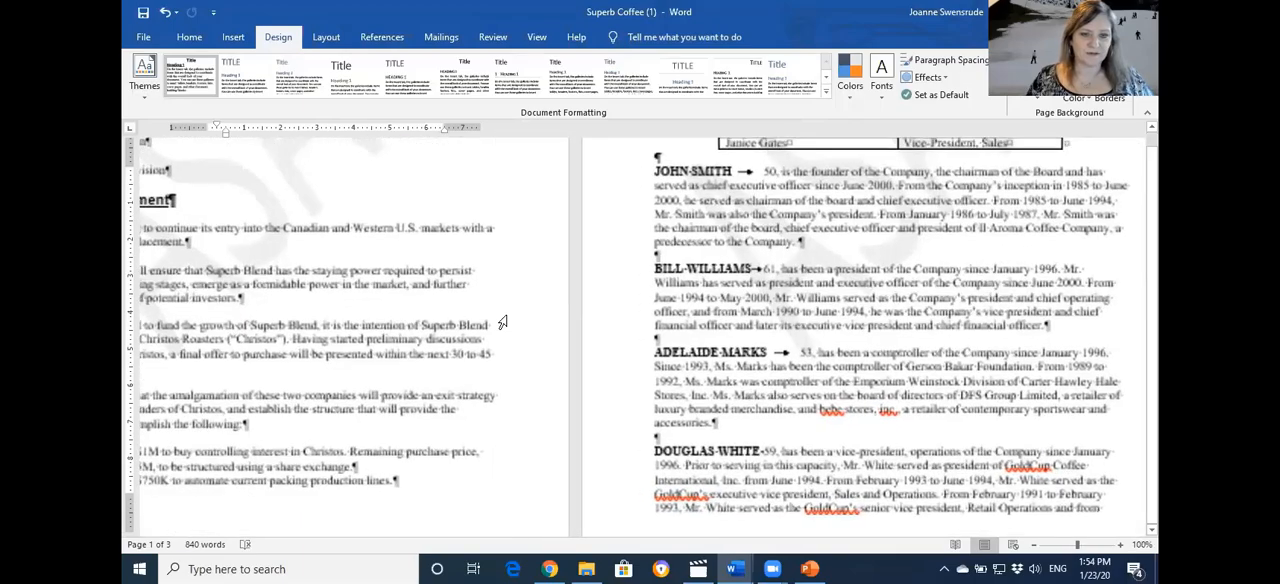
scroll(575, 365, down, 4)
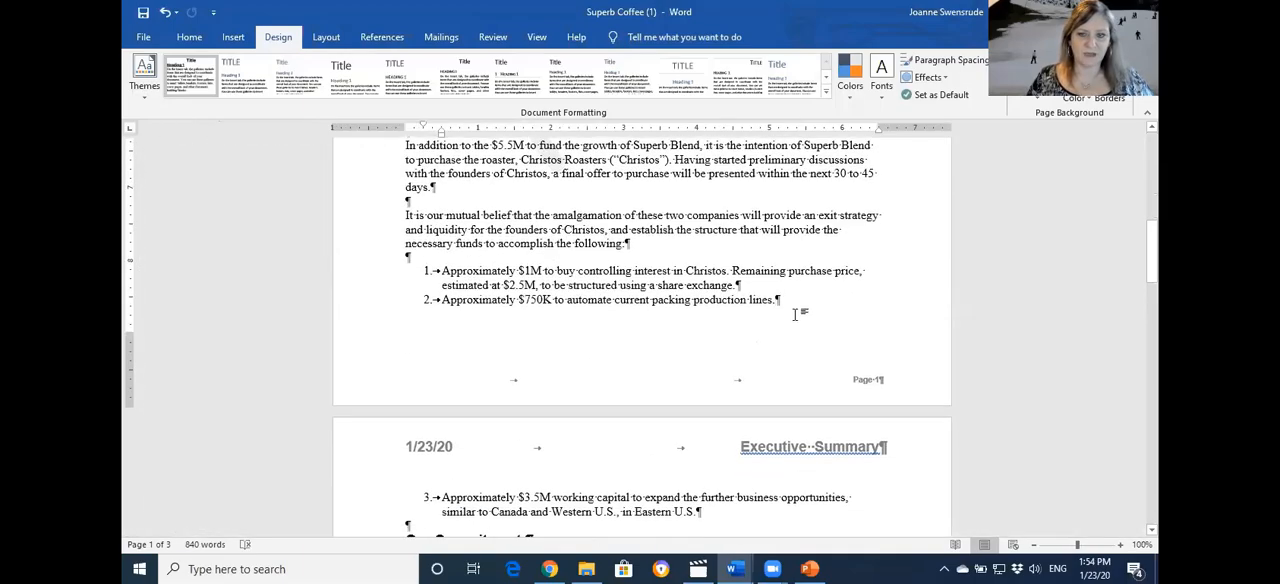
click(794, 298)
key(Return)
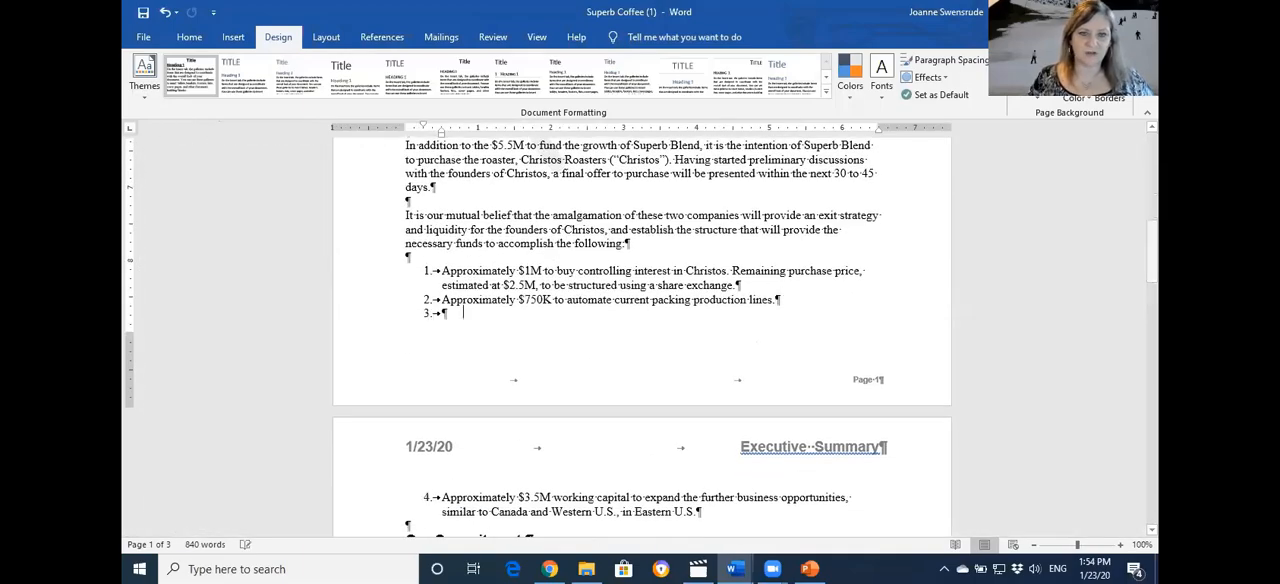
key(BackSpace)
key(BackSpace)
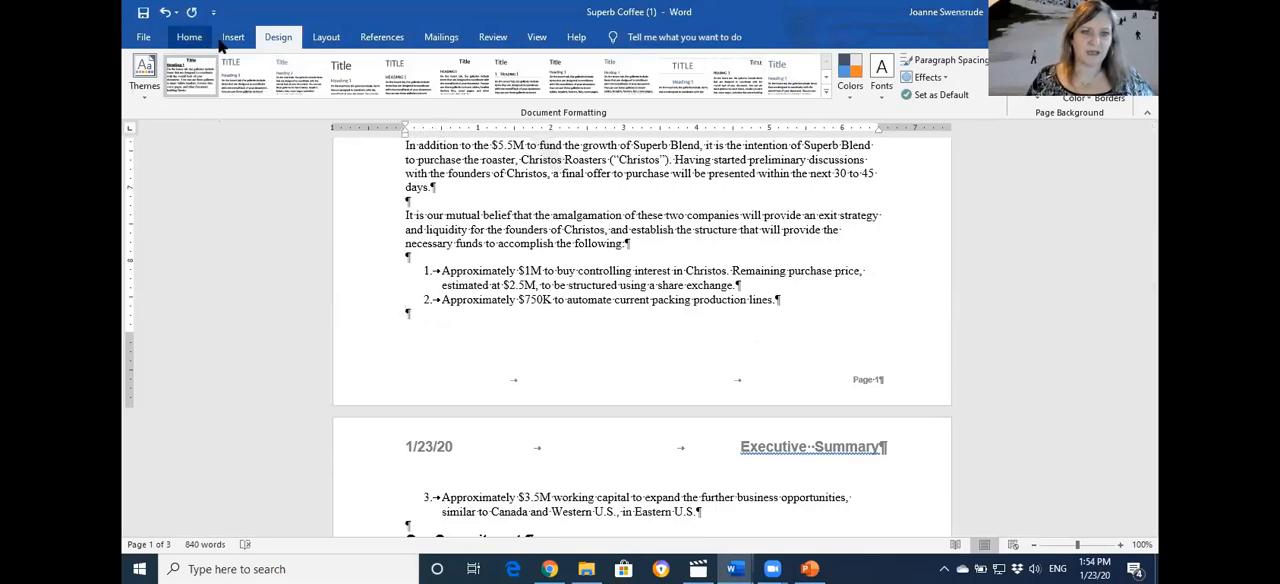
Insert a Next Page section break at the blank line below the second numbered item
click(316, 42)
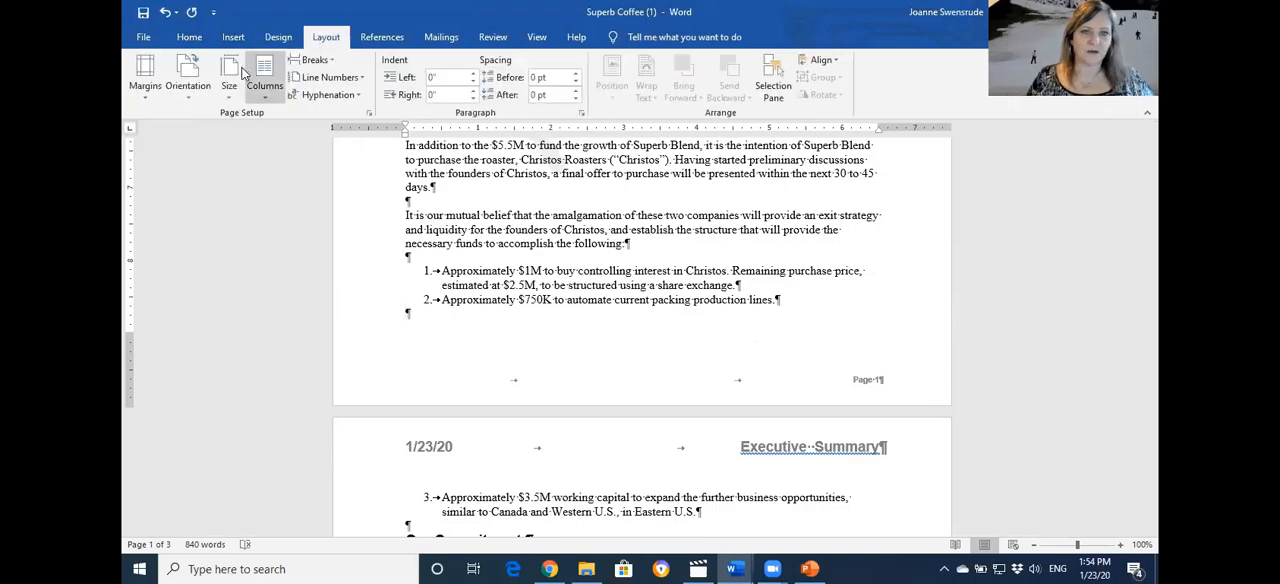
click(314, 60)
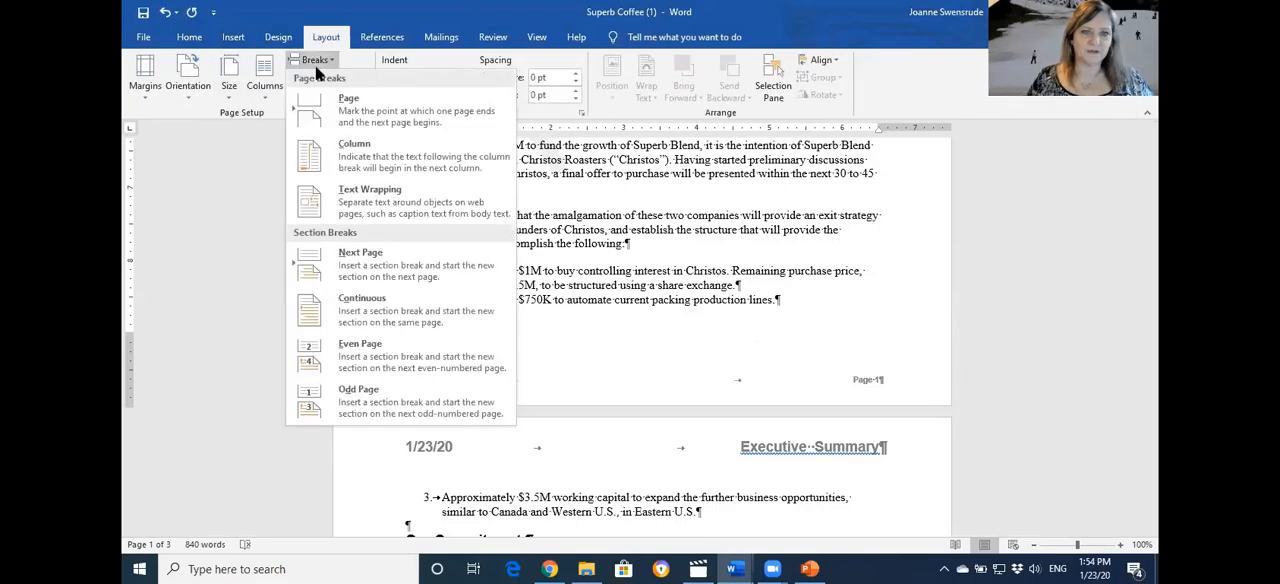
click(381, 274)
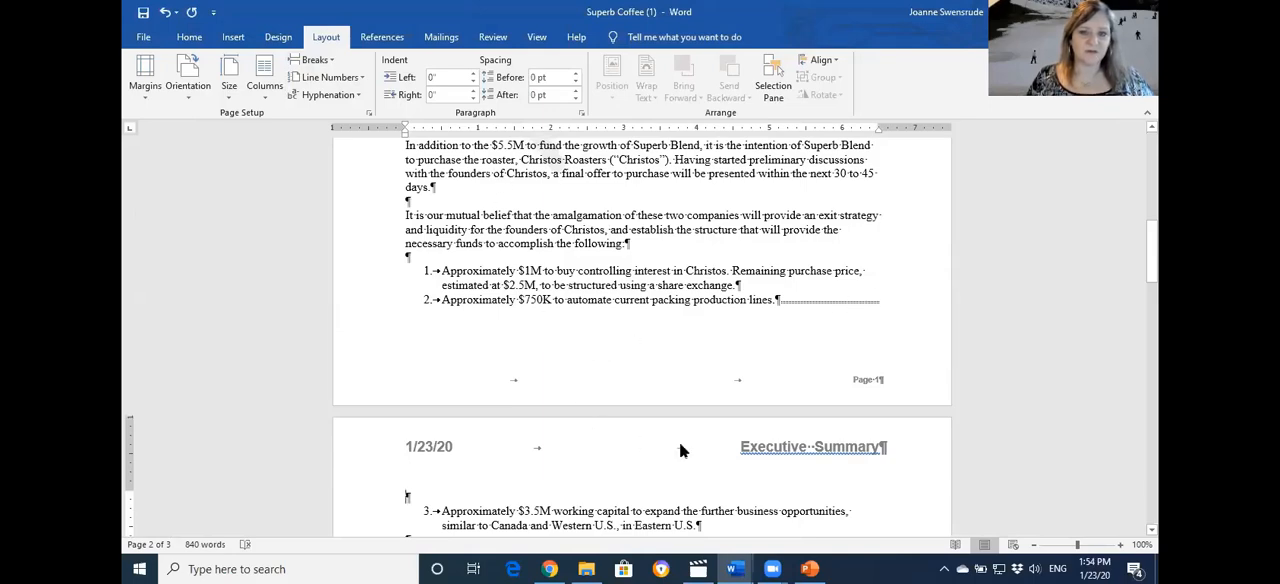
Open the headers for editing and turn off Link to Previous for the Section 2 header
double_click(710, 444)
scroll(684, 441, up, 10)
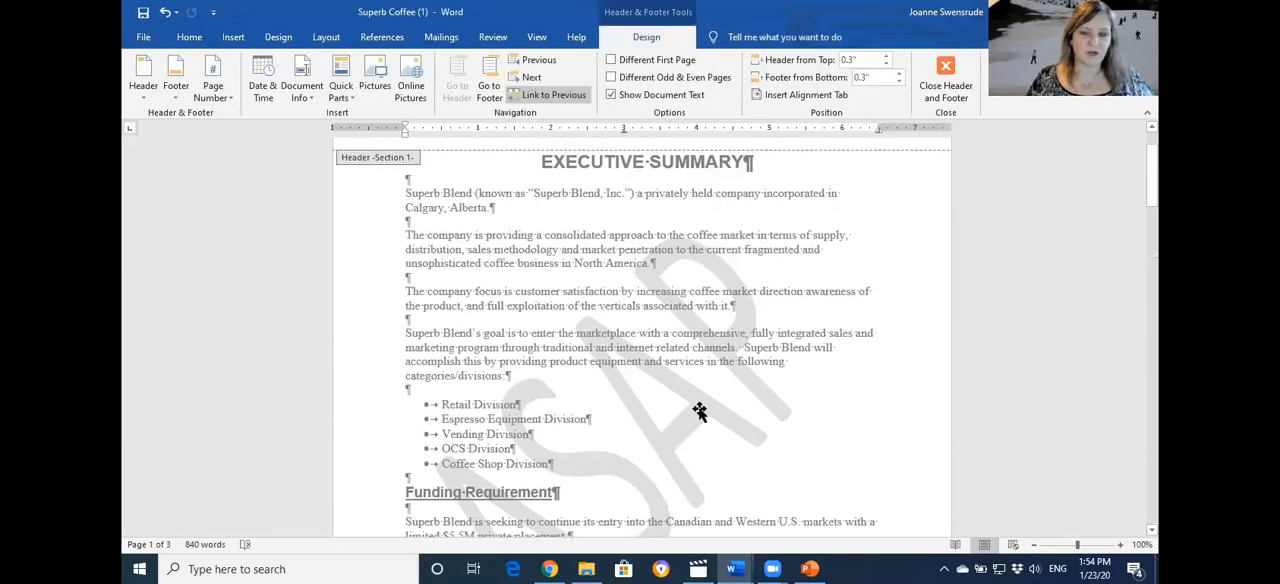
scroll(695, 415, down, 6)
scroll(694, 415, down, 5)
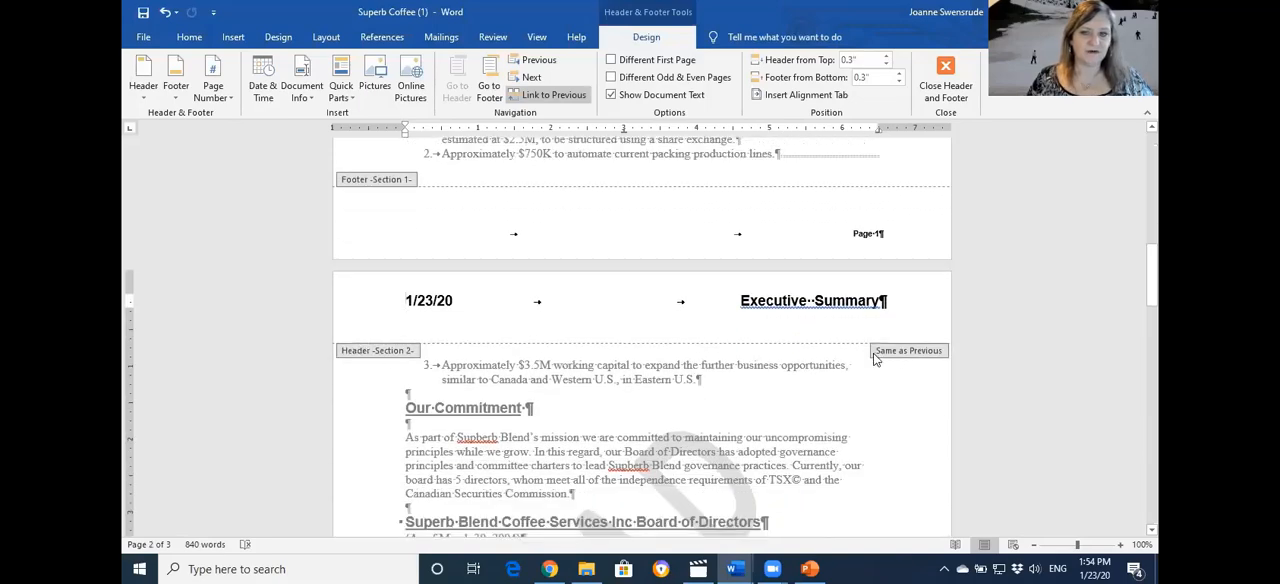
scroll(868, 430, down, 3)
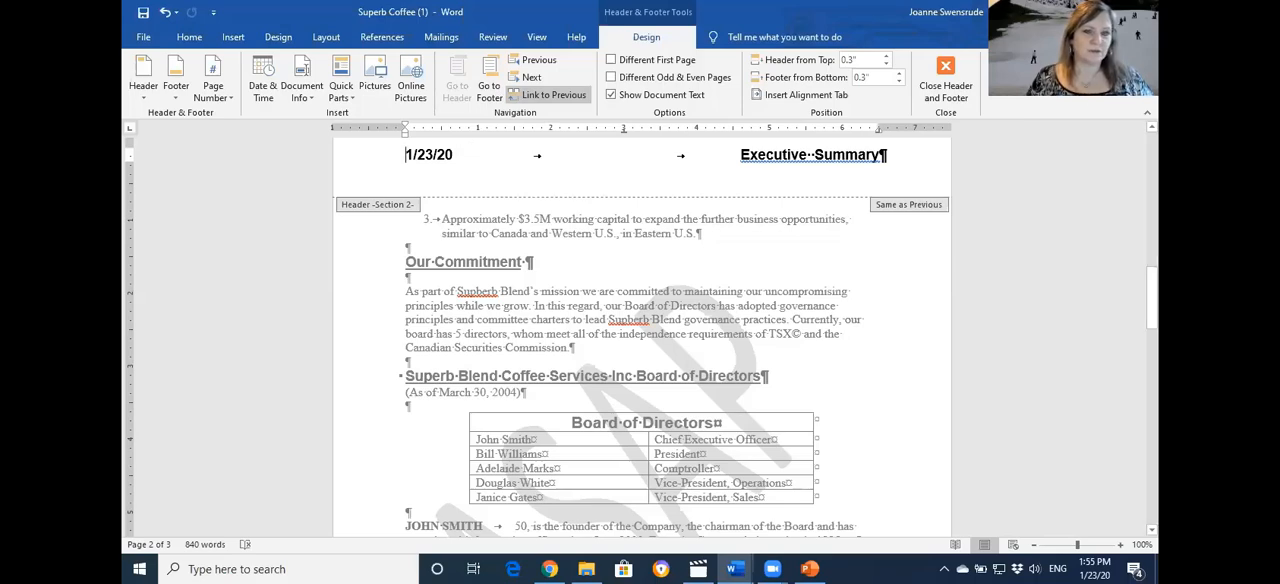
key(ctrl+a)
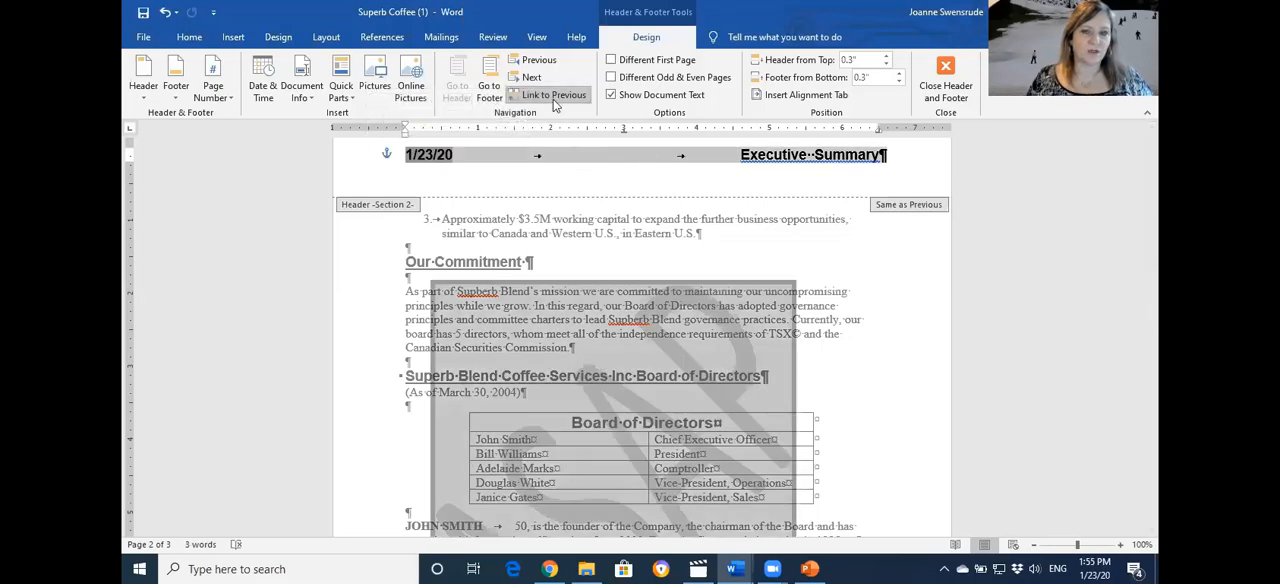
scroll(330, 337, down, 10)
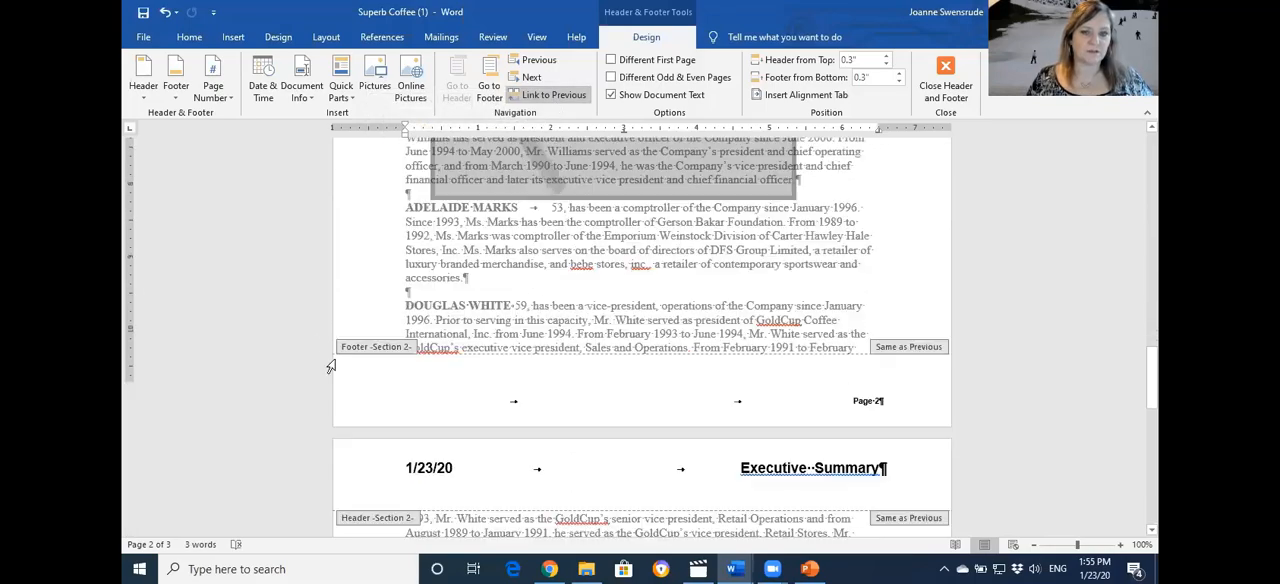
click(501, 392)
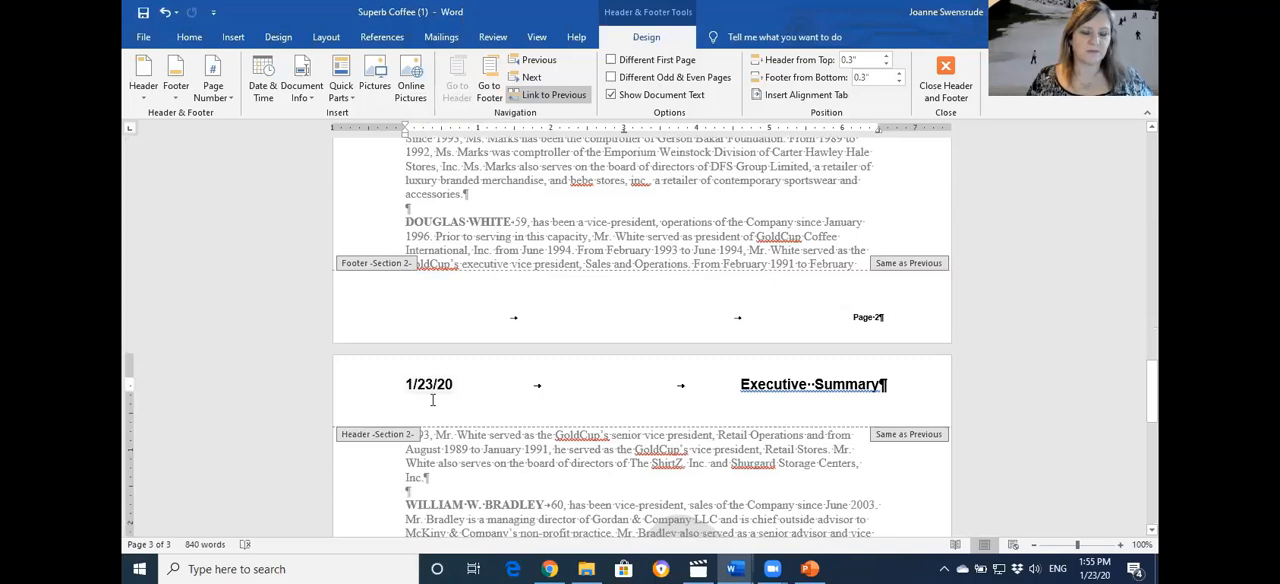
click(571, 101)
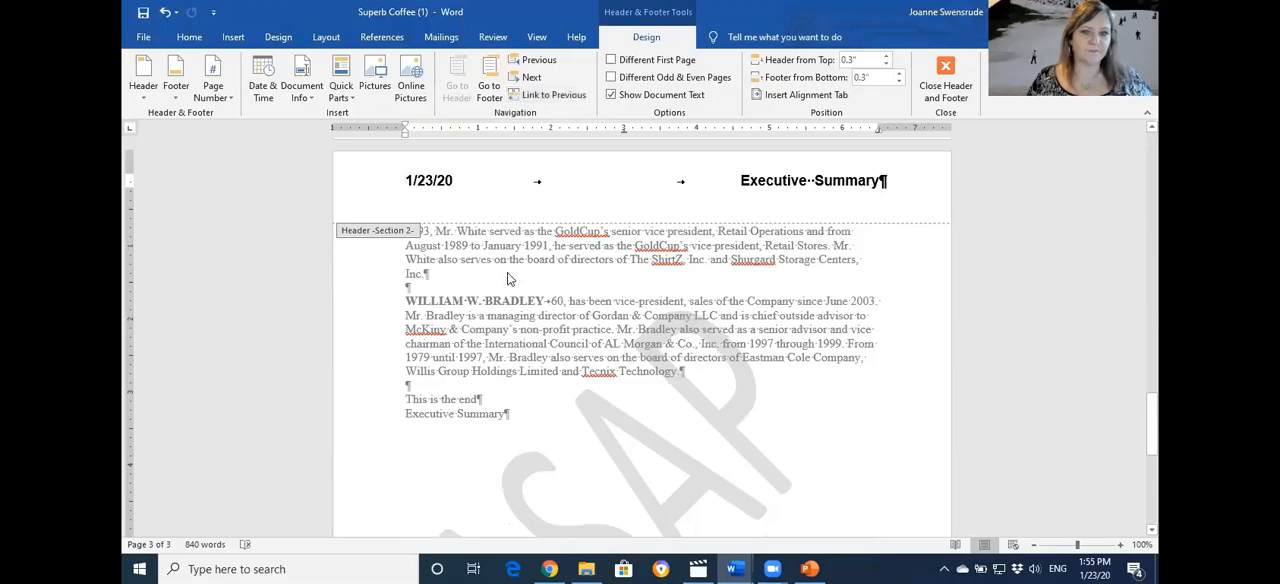
Delete the entire Section 1 header line on page 1 together with its anchored watermark, and check the Section 2 pages
scroll(509, 278, up, 10)
scroll(509, 278, up, 15)
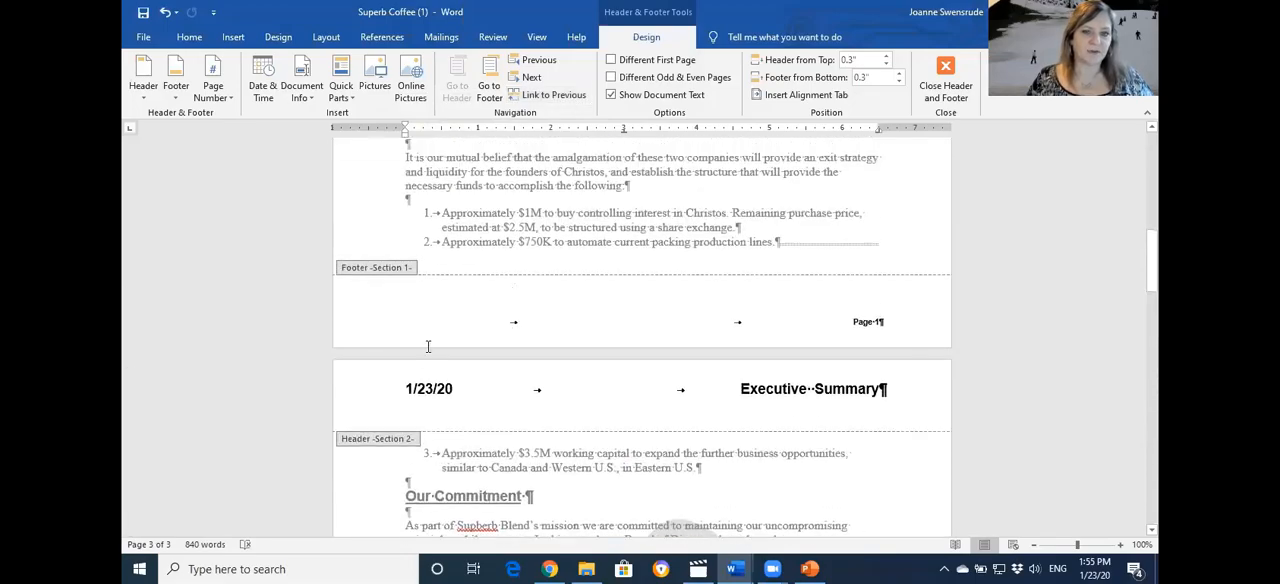
scroll(386, 396, up, 4)
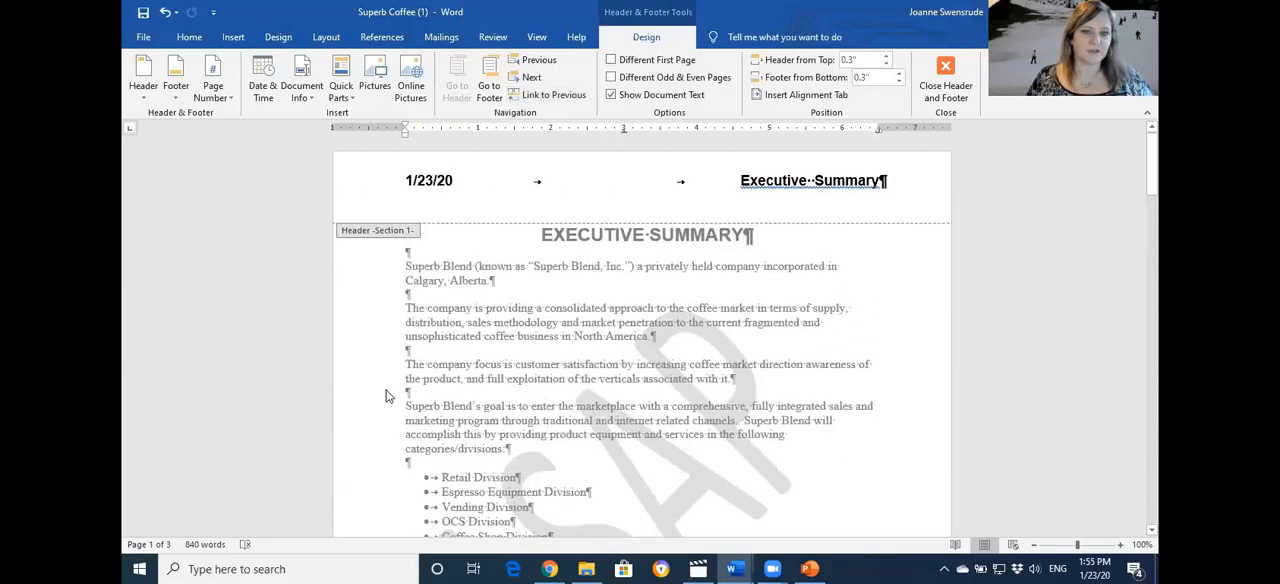
click(361, 192)
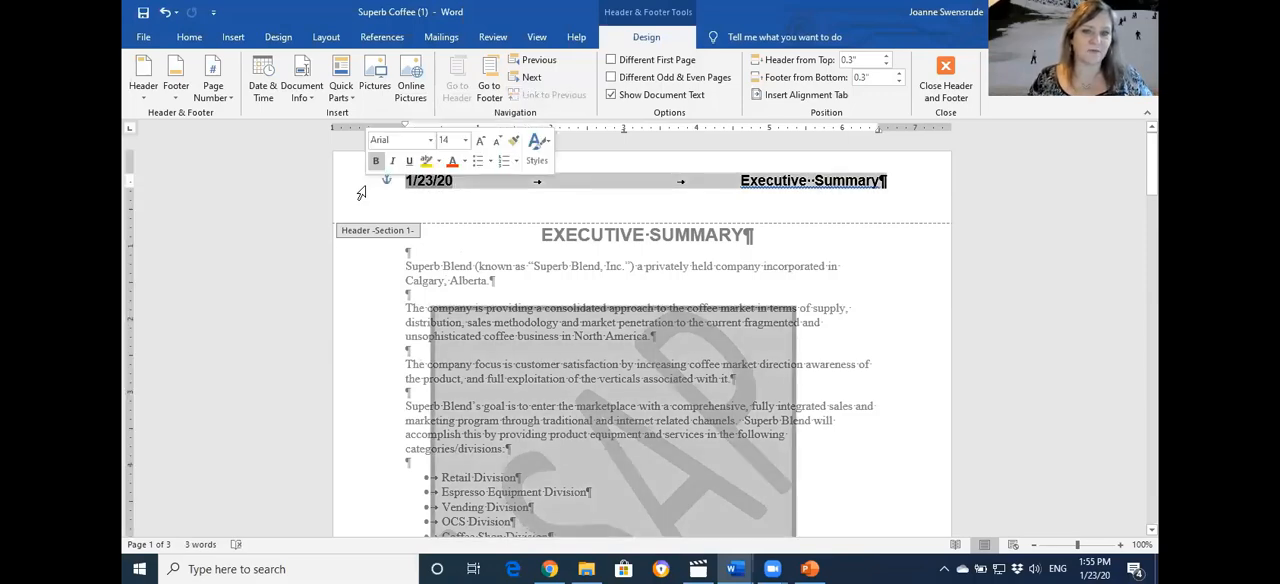
key(Delete)
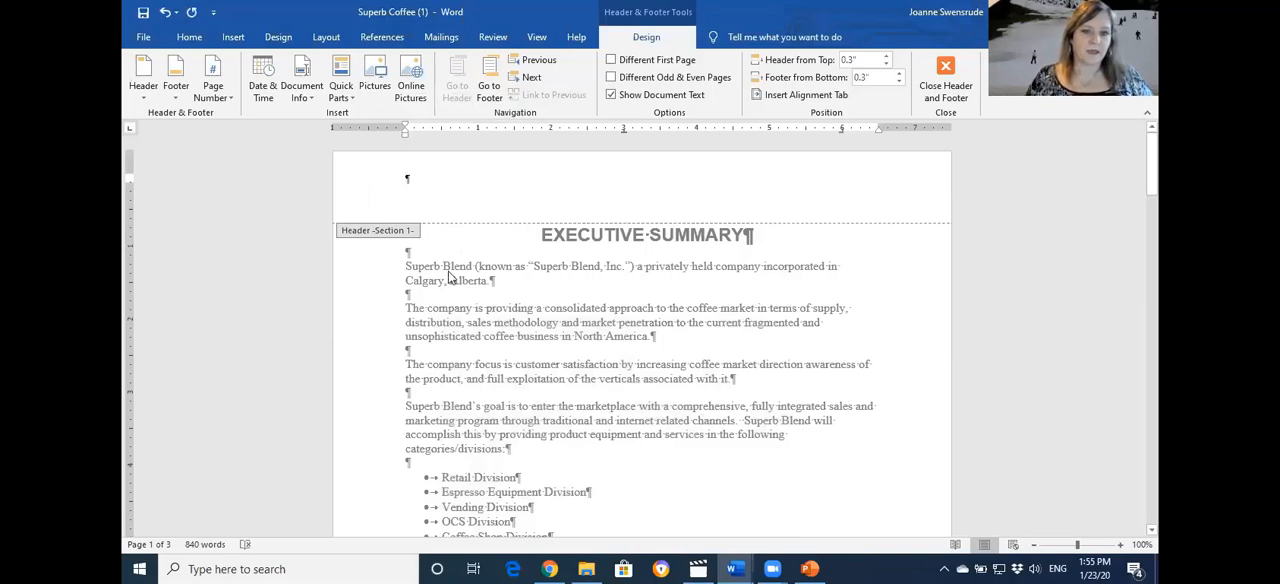
scroll(449, 277, down, 15)
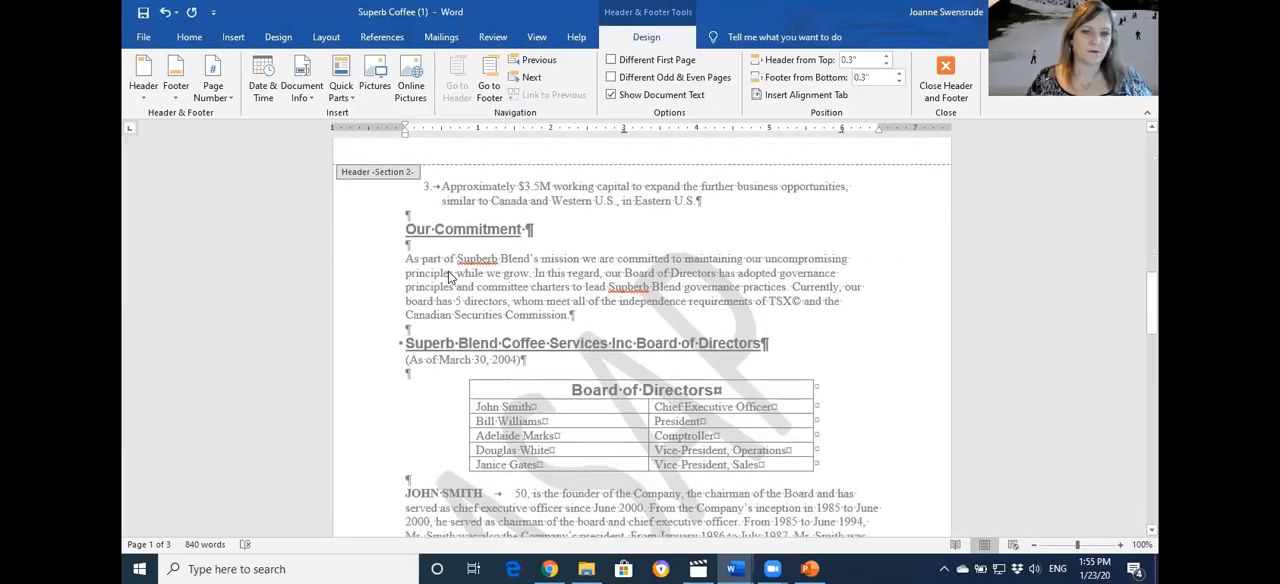
scroll(449, 277, down, 3)
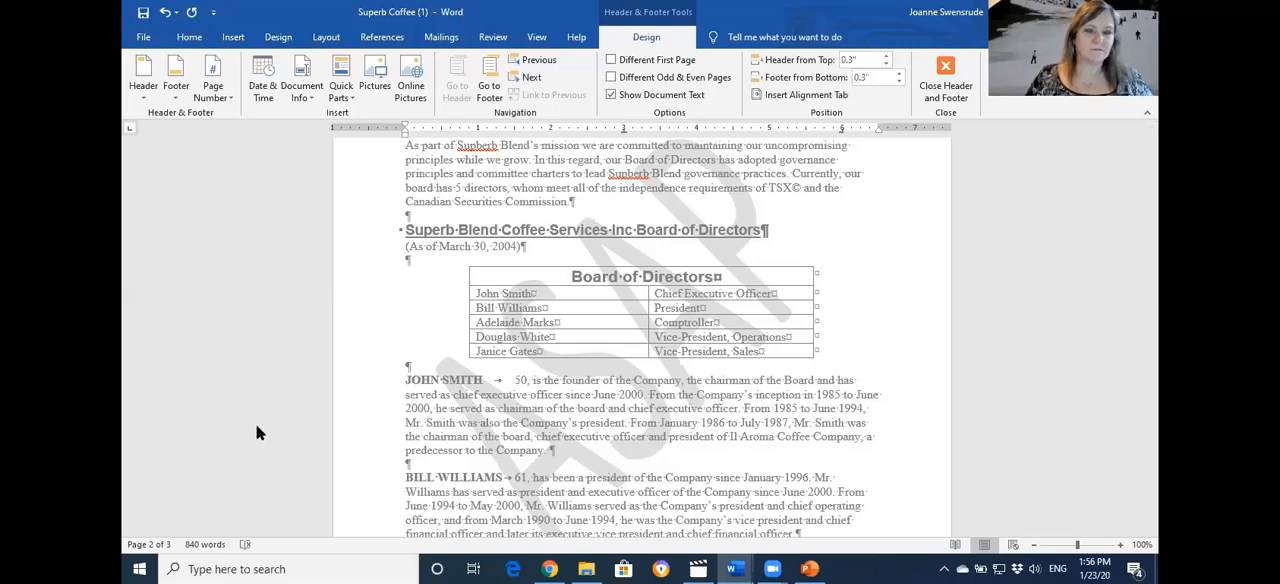
Copy the ASAP watermark from page 2 and paste it into the empty Section 1 header on page 1
scroll(544, 270, up, 5)
click(491, 193)
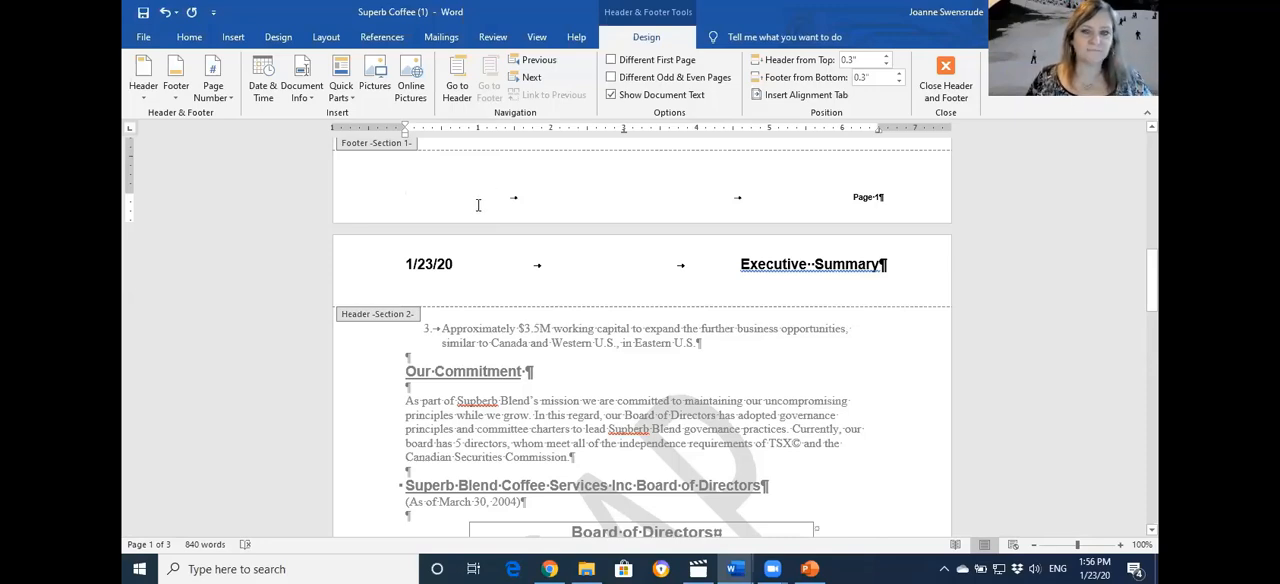
scroll(478, 205, up, 3)
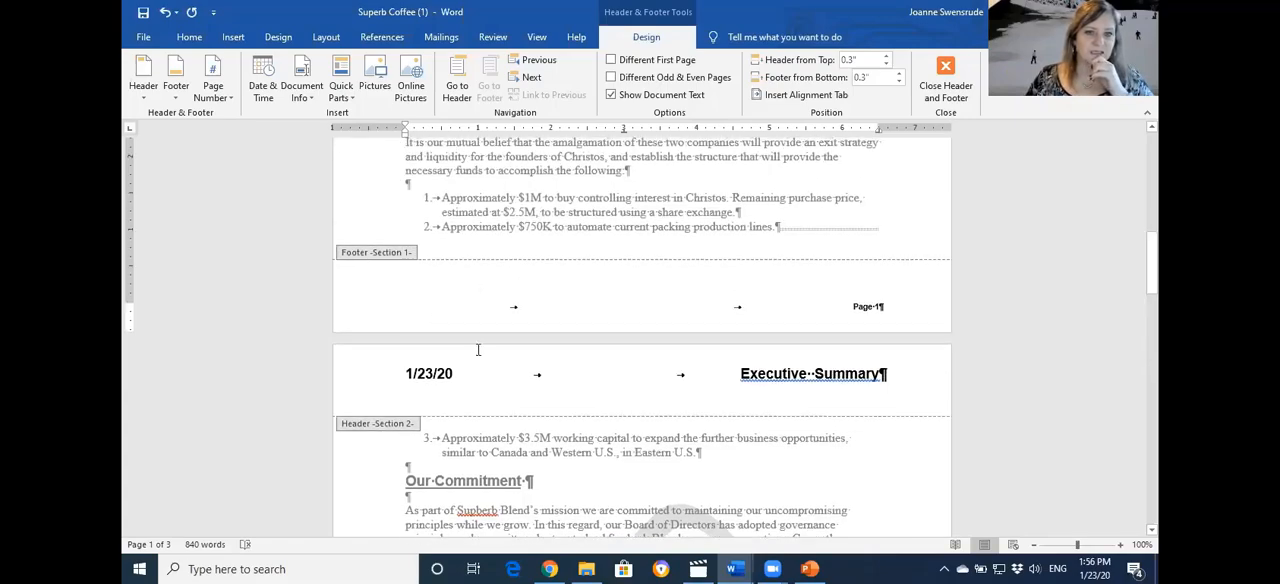
scroll(478, 349, down, 20)
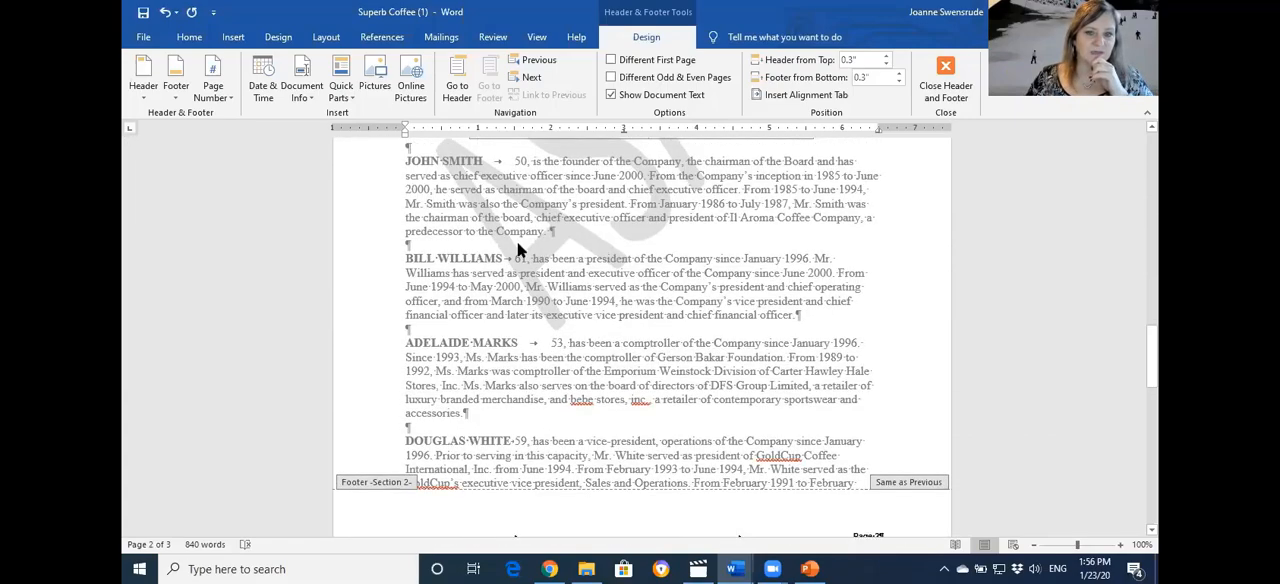
click(514, 264)
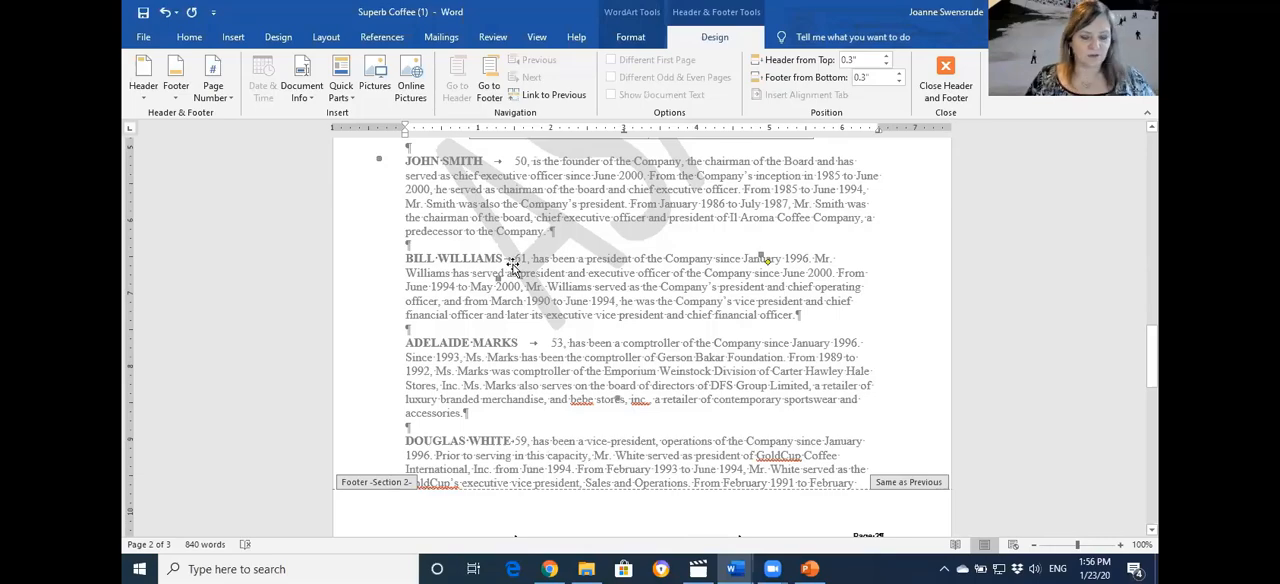
scroll(459, 367, up, 15)
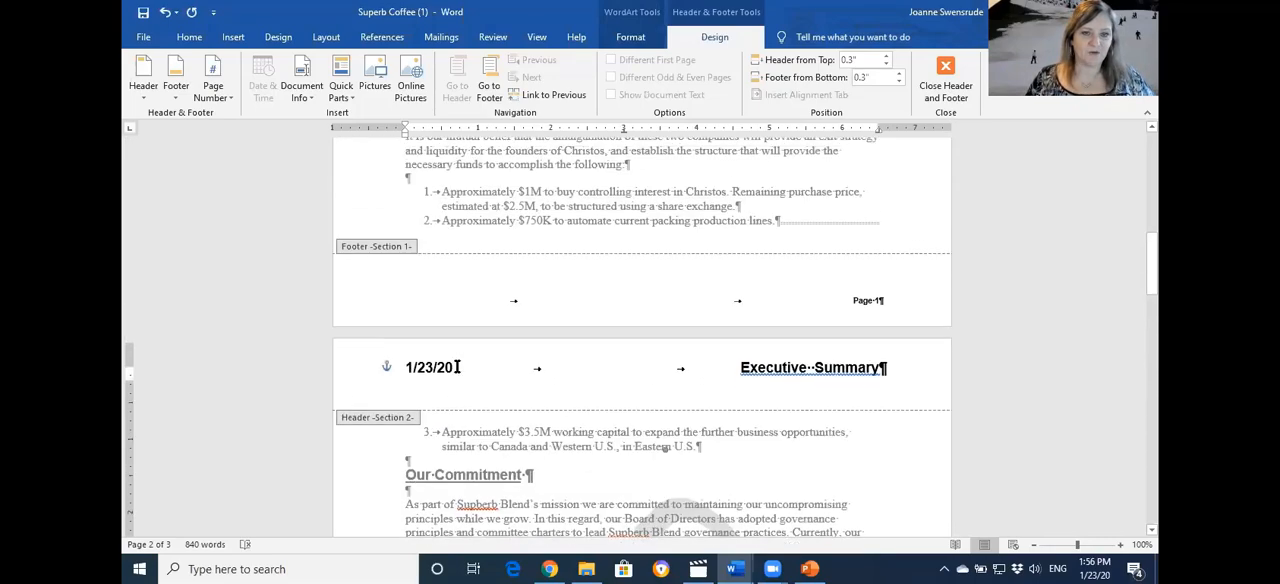
click(443, 286)
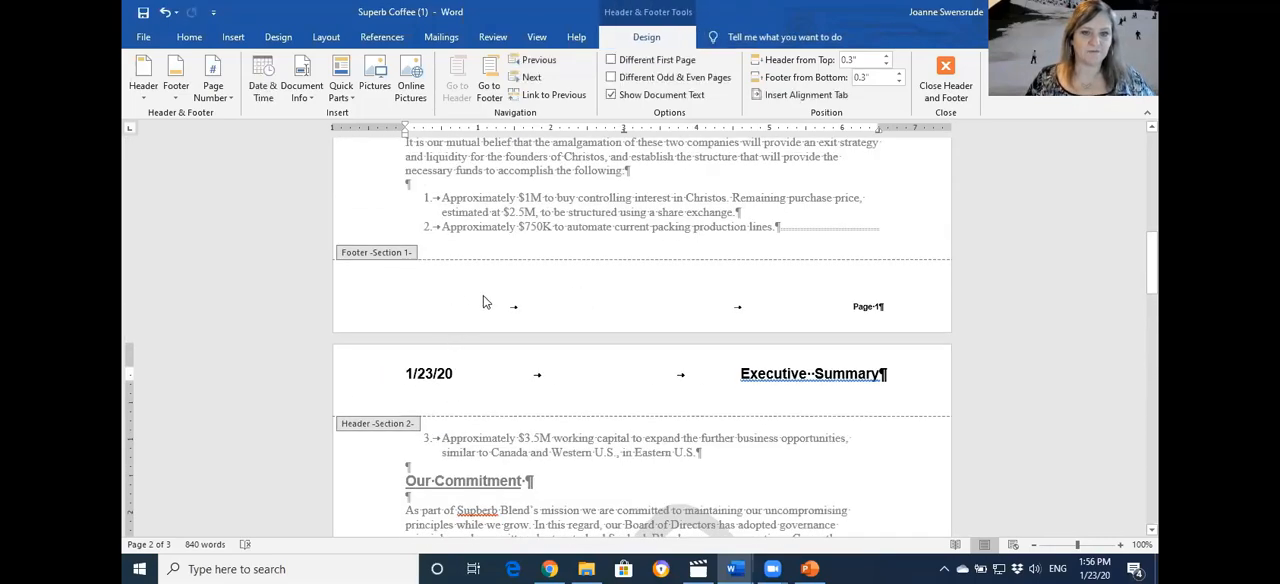
scroll(486, 305, up, 10)
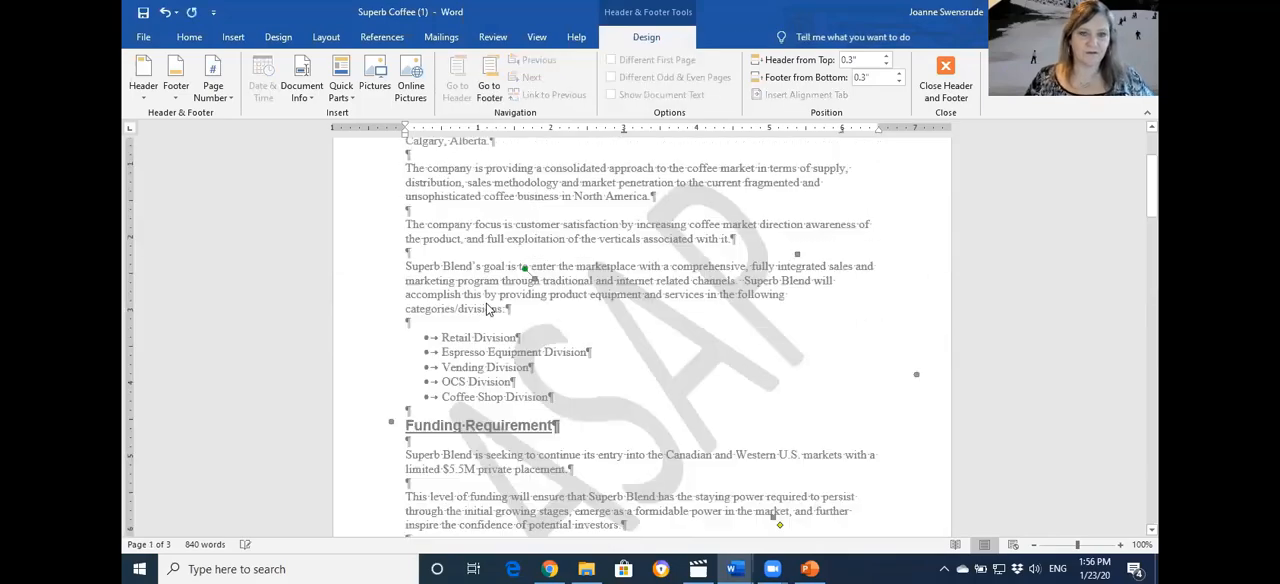
scroll(488, 310, up, 1)
scroll(524, 338, up, 2)
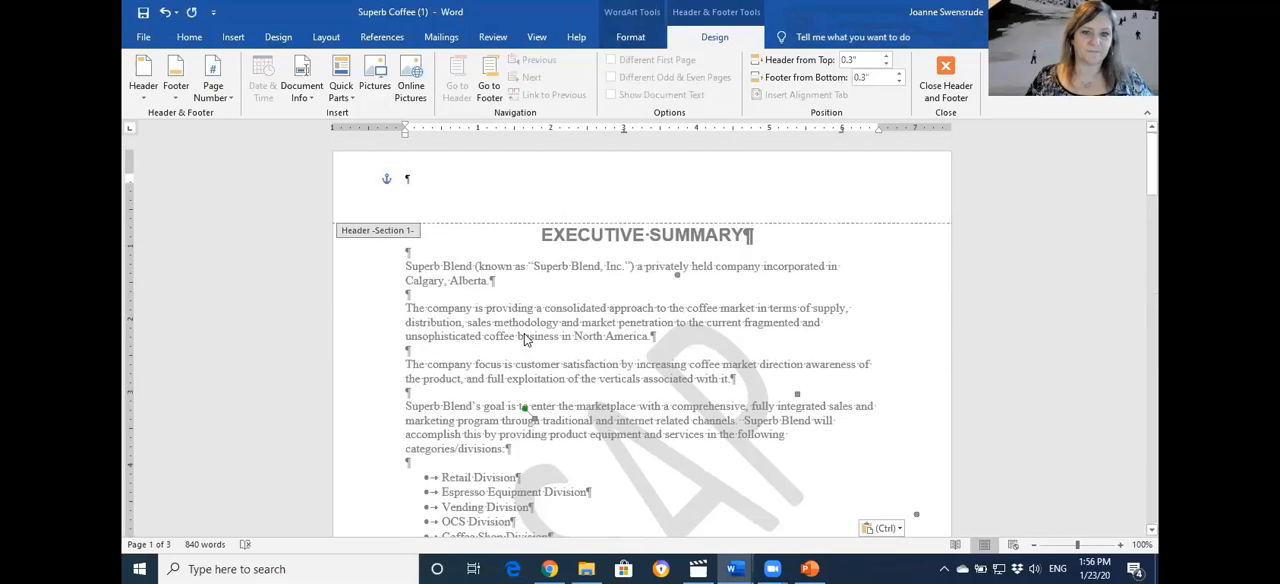
scroll(524, 338, down, 20)
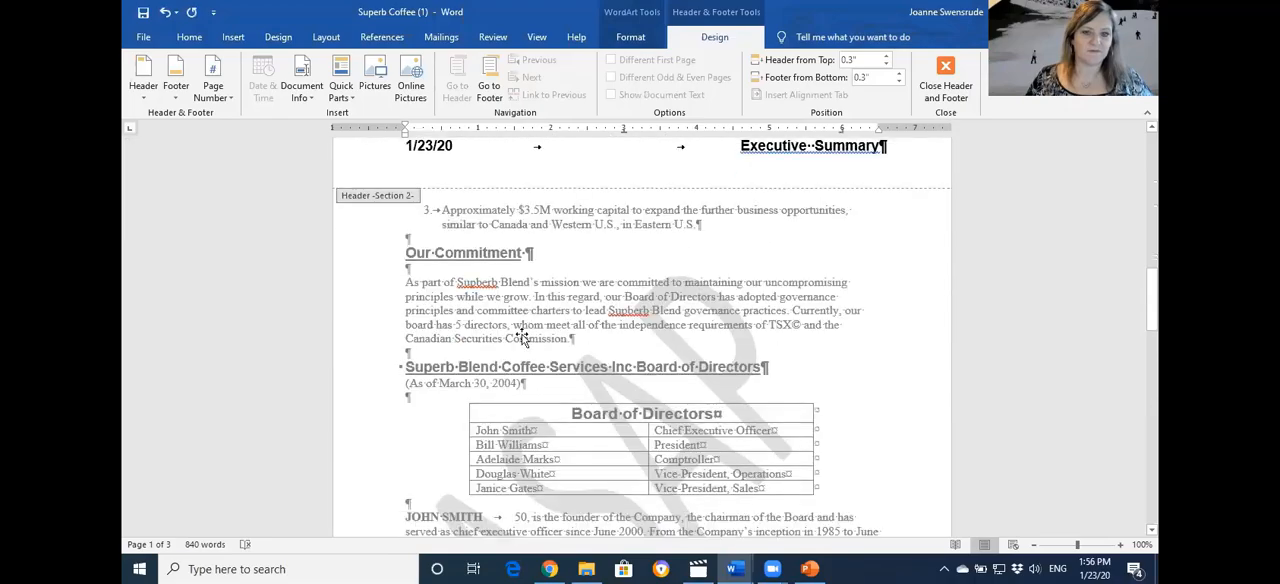
Compare the Section 1 and Section 2 headers across the page break, and close header and footer editing
scroll(521, 338, down, 2)
scroll(521, 338, up, 15)
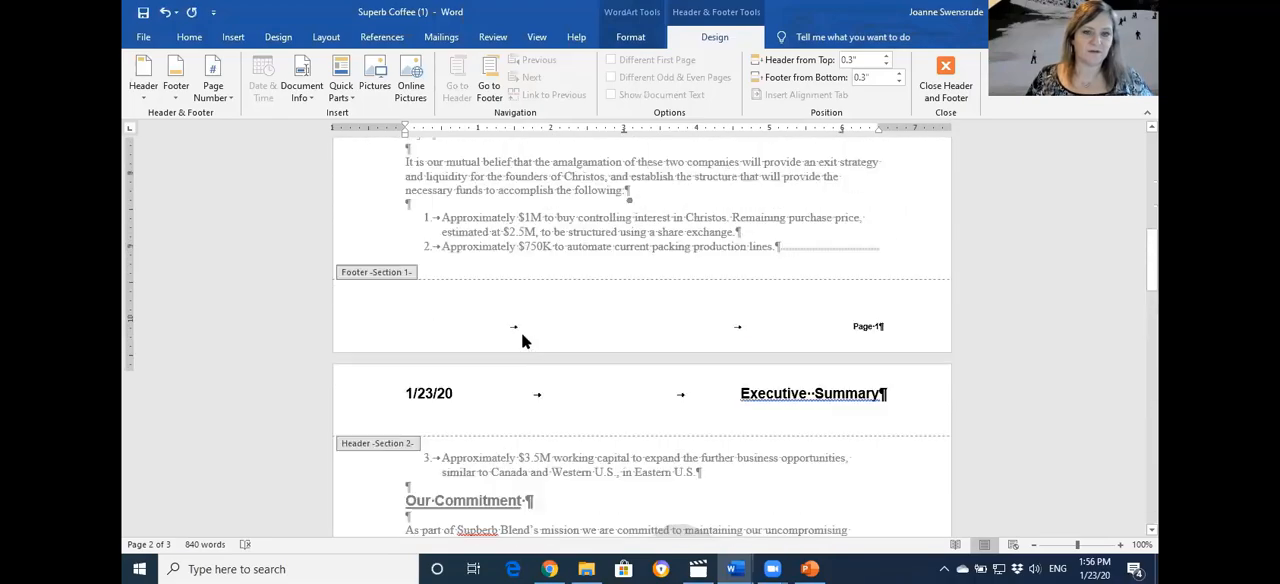
scroll(521, 337, up, 3)
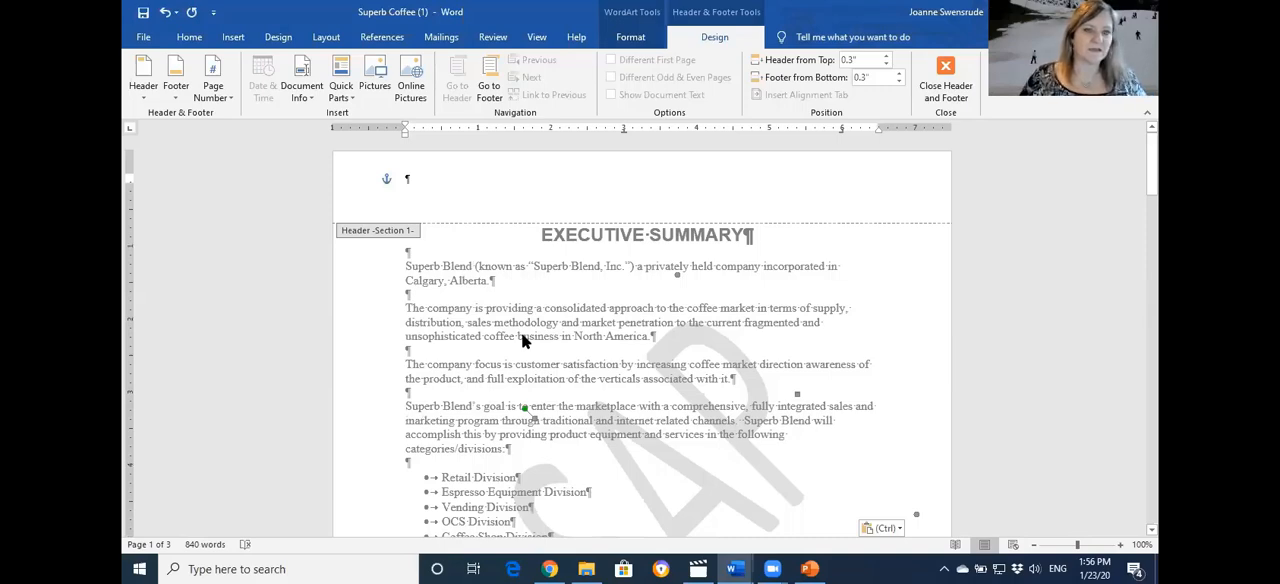
click(464, 188)
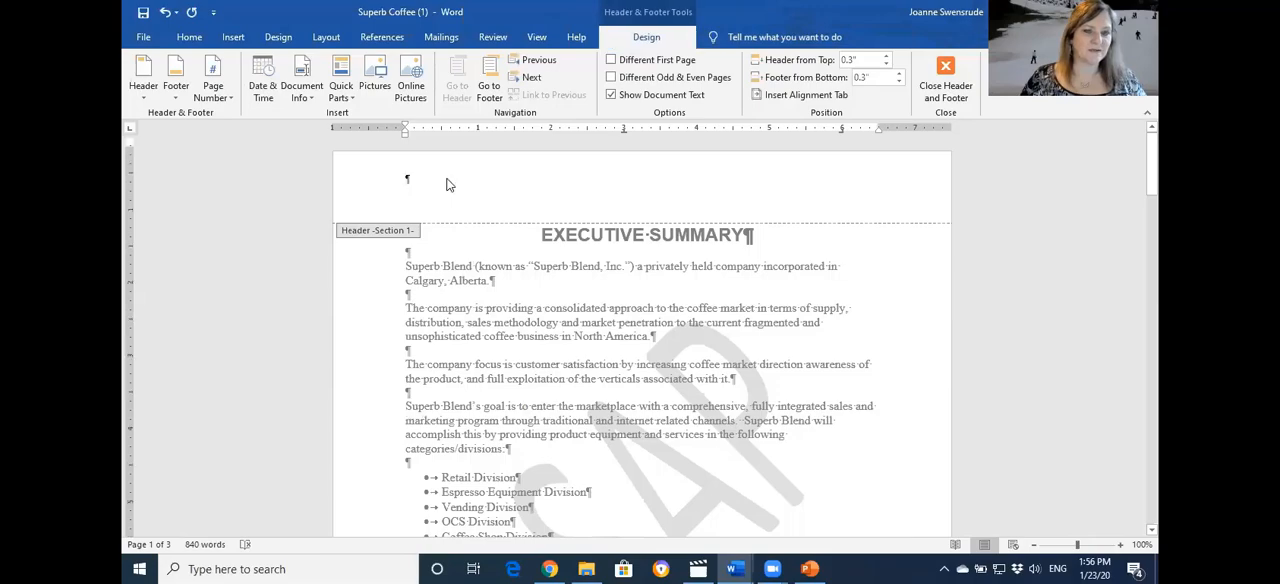
scroll(452, 262, down, 5)
scroll(452, 262, down, 6)
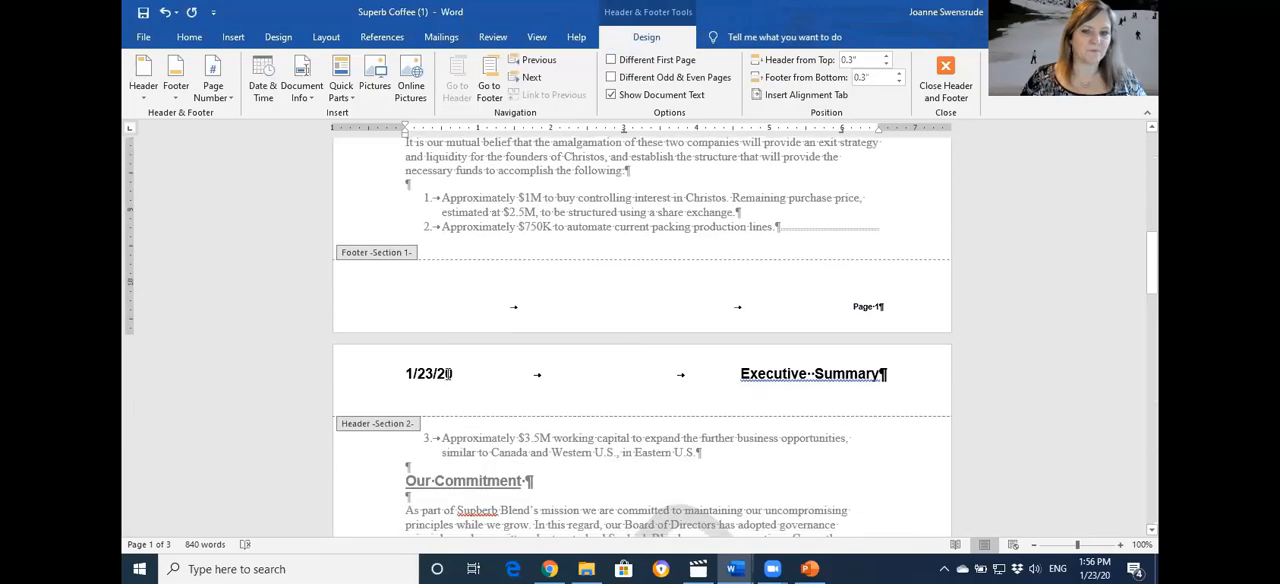
click(402, 379)
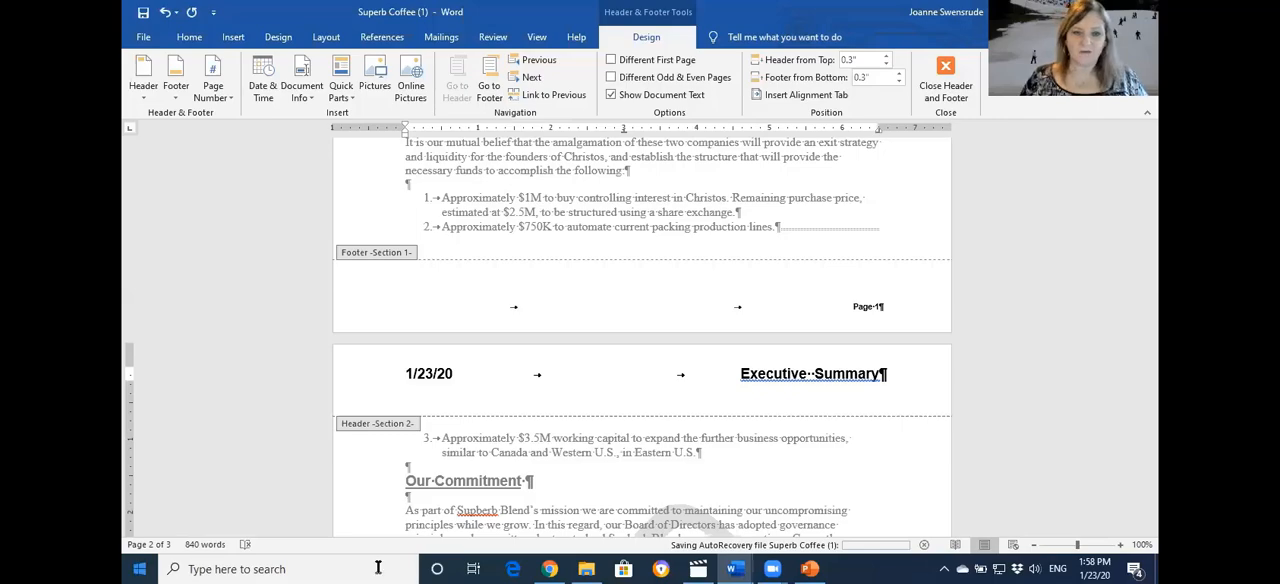
click(945, 80)
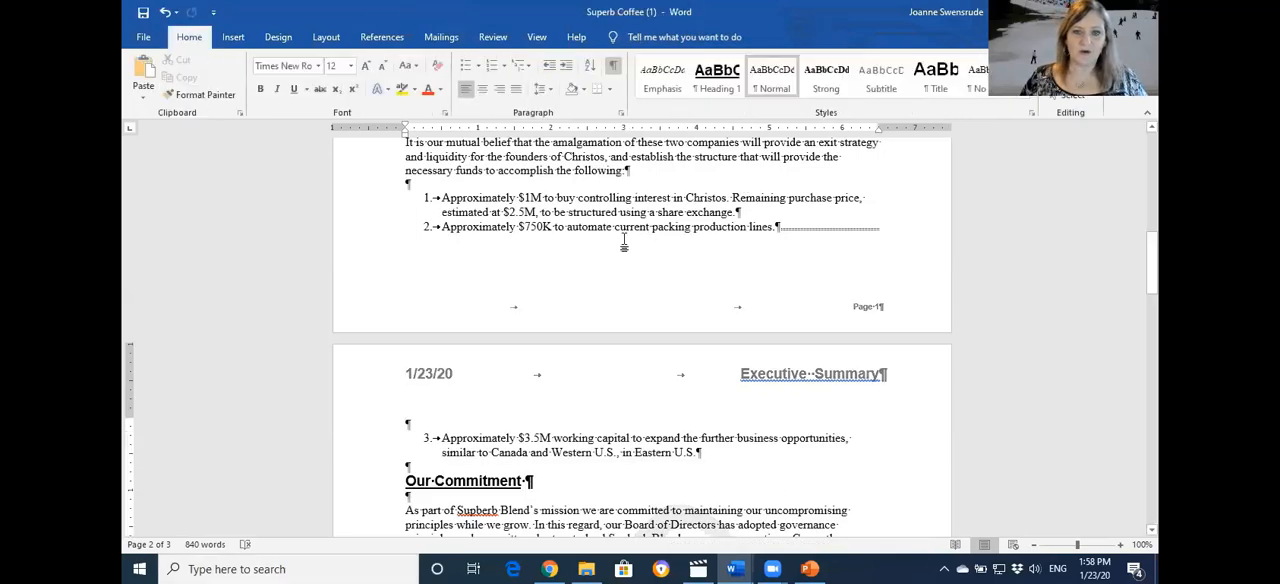
Look up synonyms for the word "growth" in the $5.5M funding paragraph and open its full Thesaurus entry
scroll(545, 338, up, 2)
scroll(563, 350, up, 3)
scroll(563, 350, up, 1)
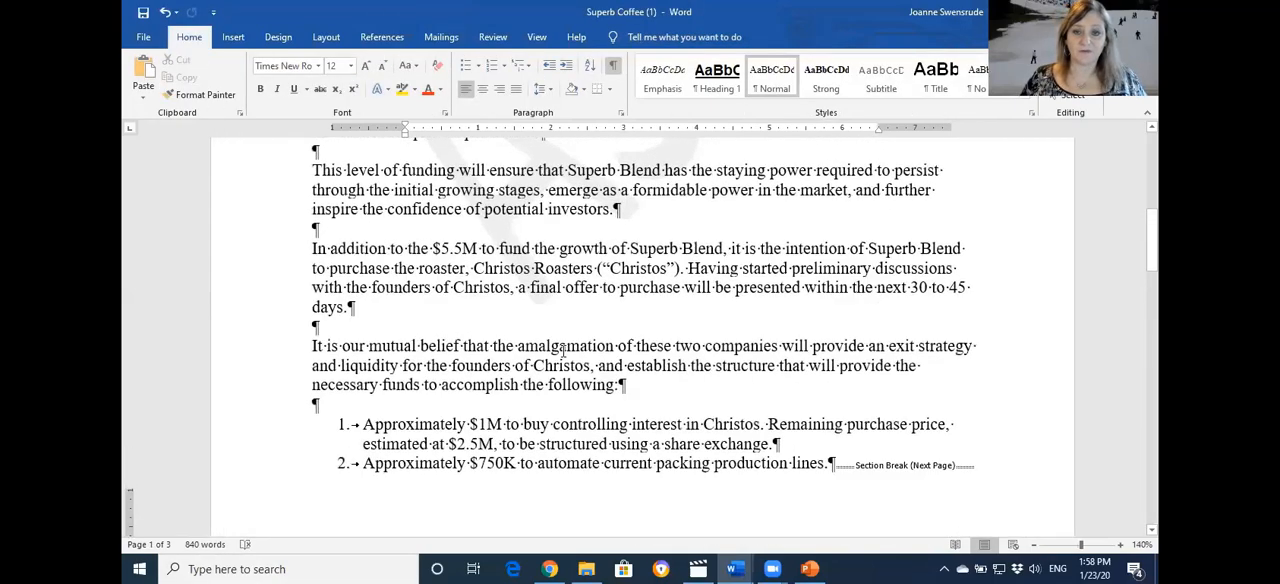
click(584, 249)
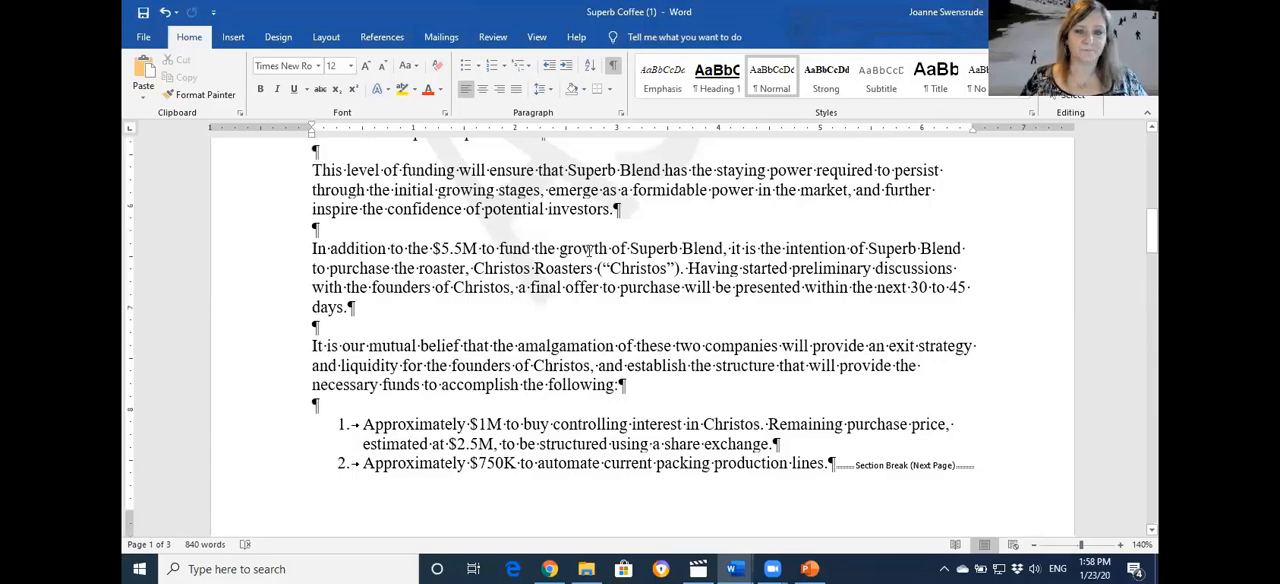
right_click(589, 249)
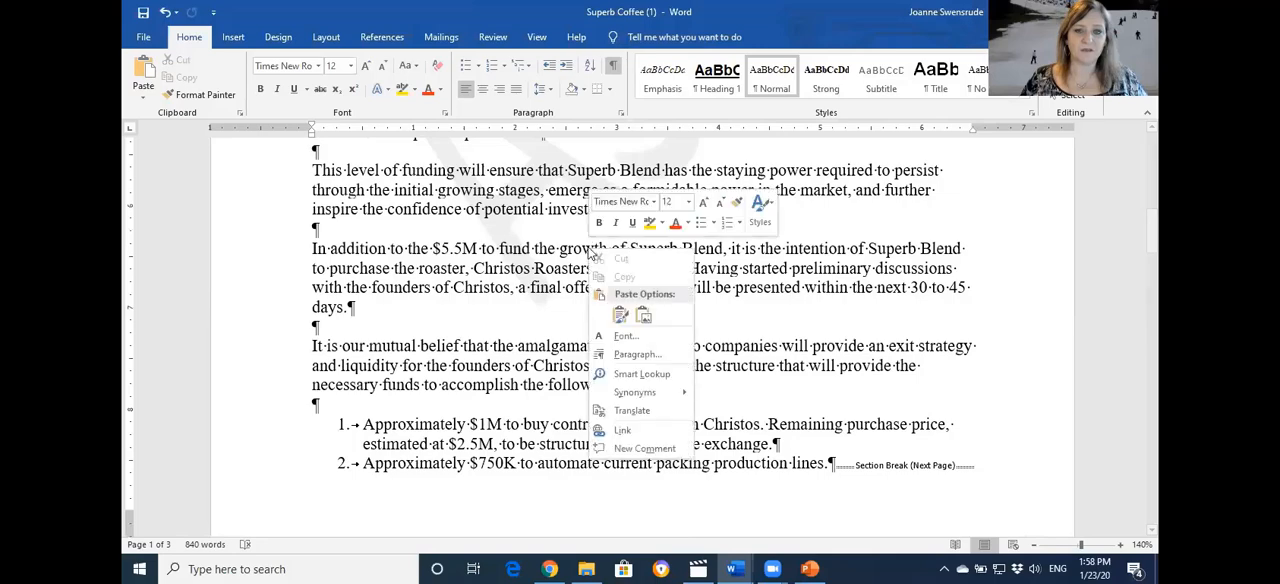
mouse_move(659, 396)
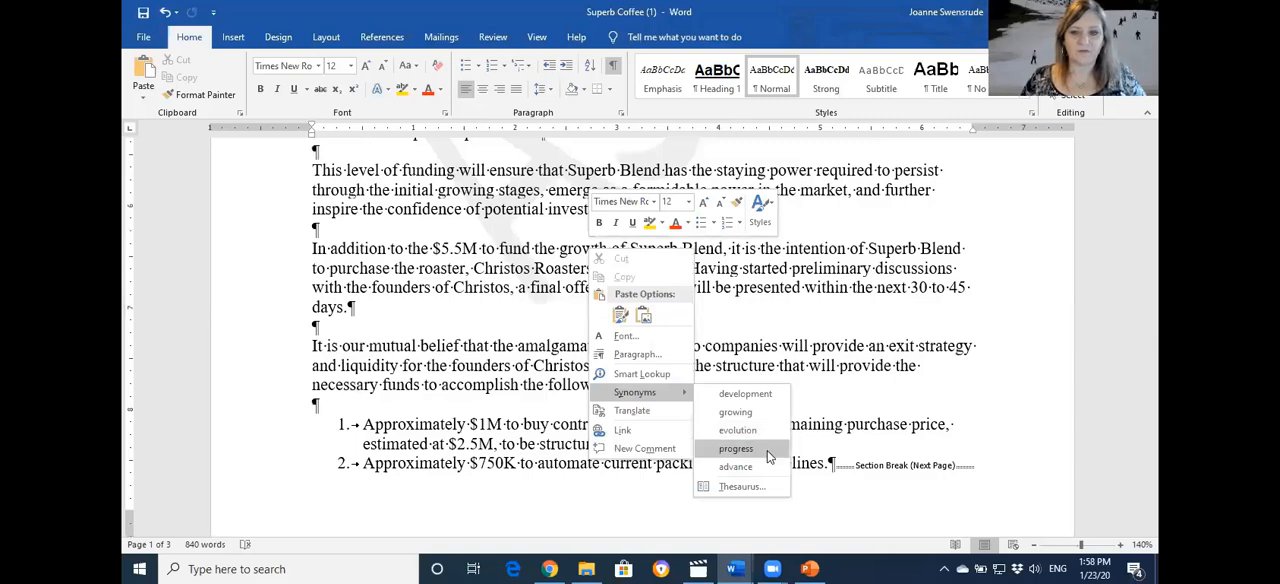
click(741, 487)
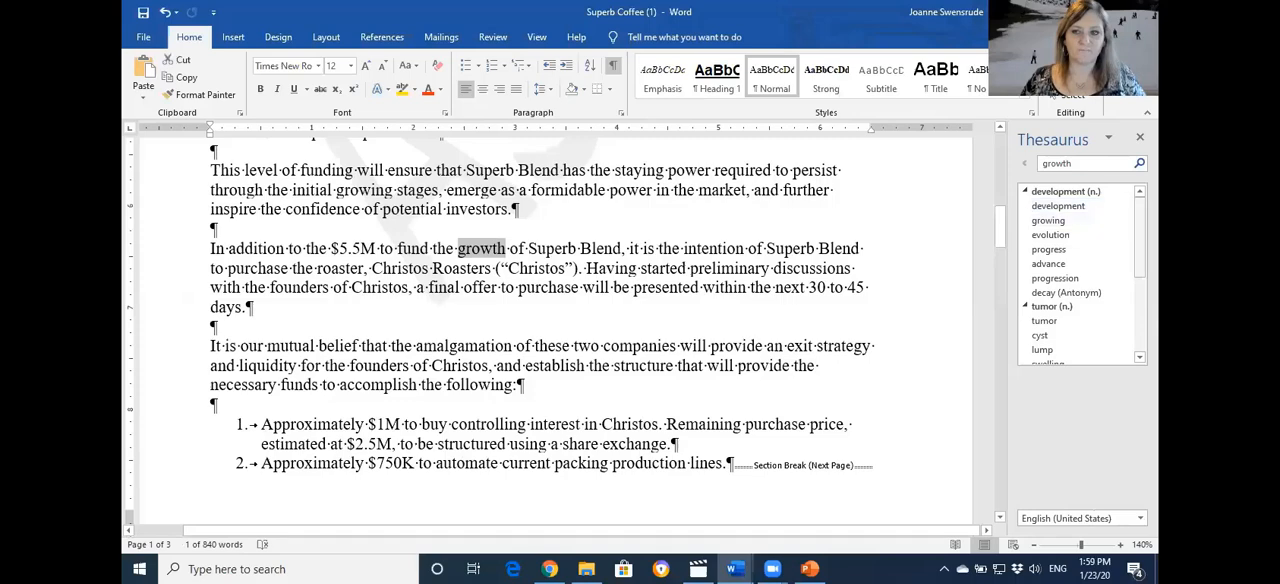
Review the Thesaurus alternatives for "growth" under each meaning and close the Thesaurus without replacing the word
scroll(1057, 300, down, 1)
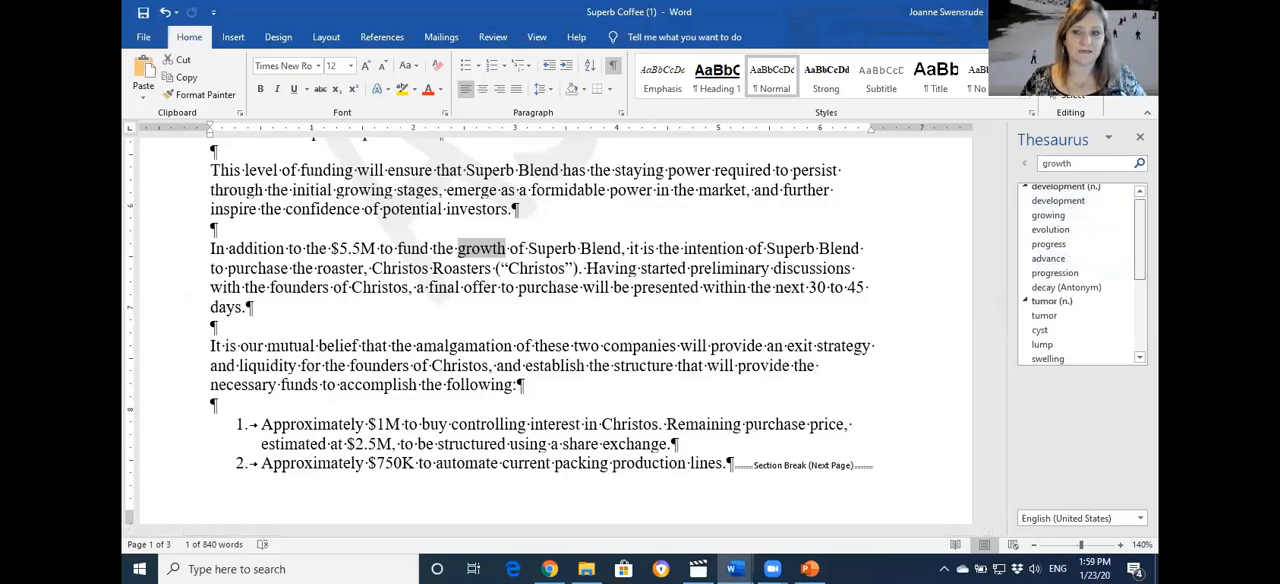
scroll(1070, 280, down, 2)
scroll(1080, 272, down, 3)
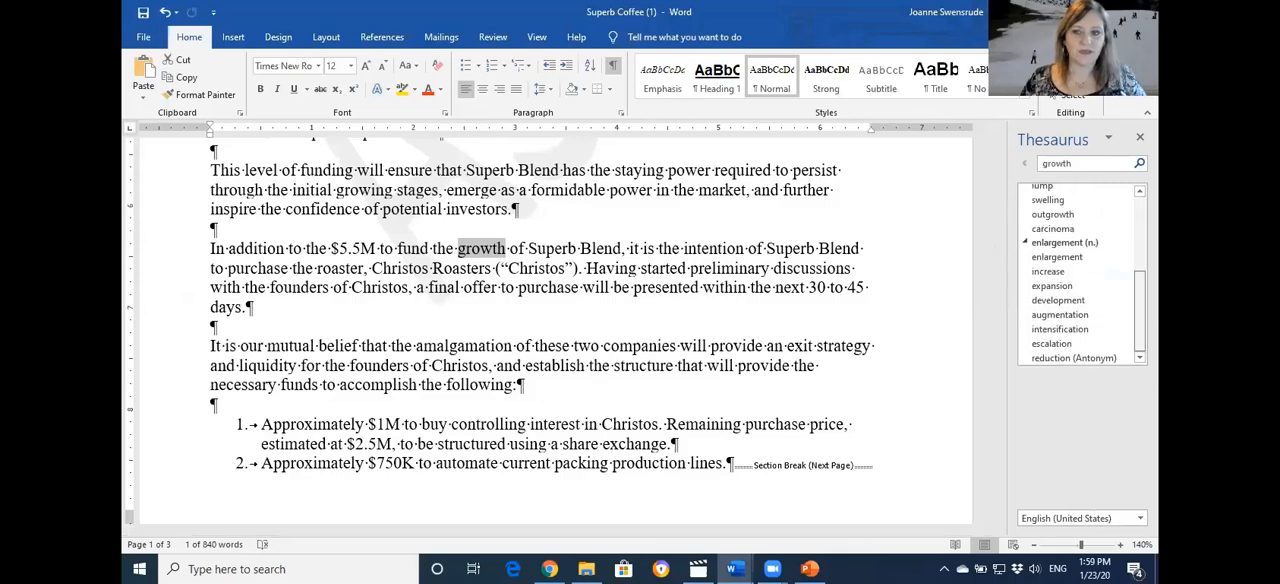
scroll(1120, 226, up, 4)
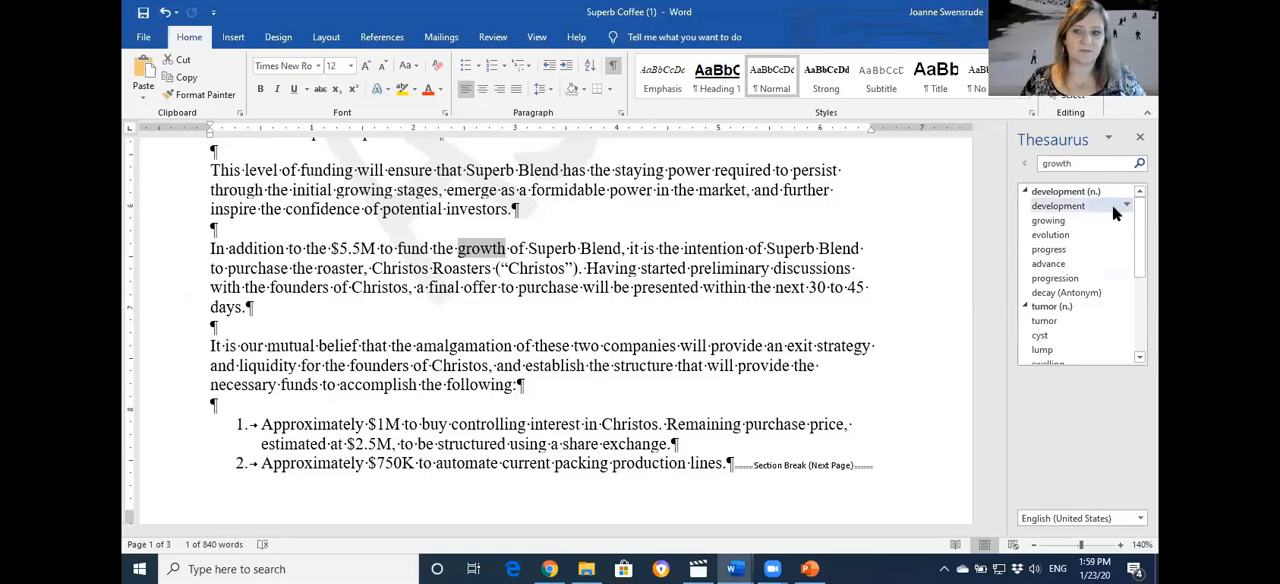
scroll(1068, 197, down, 2)
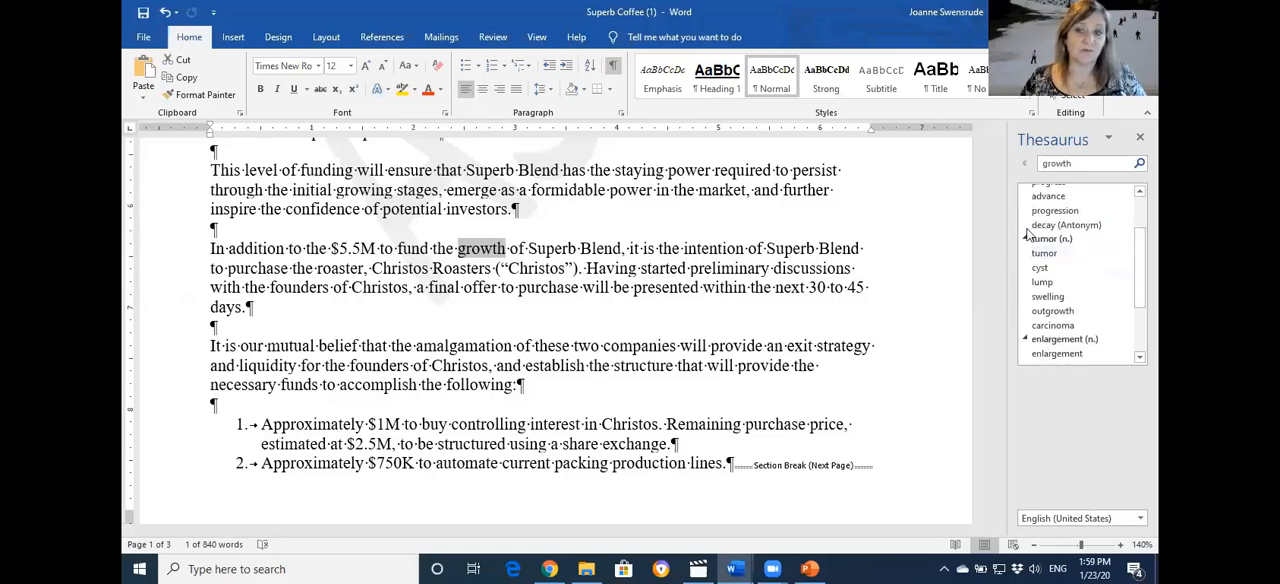
scroll(1090, 250, down, 2)
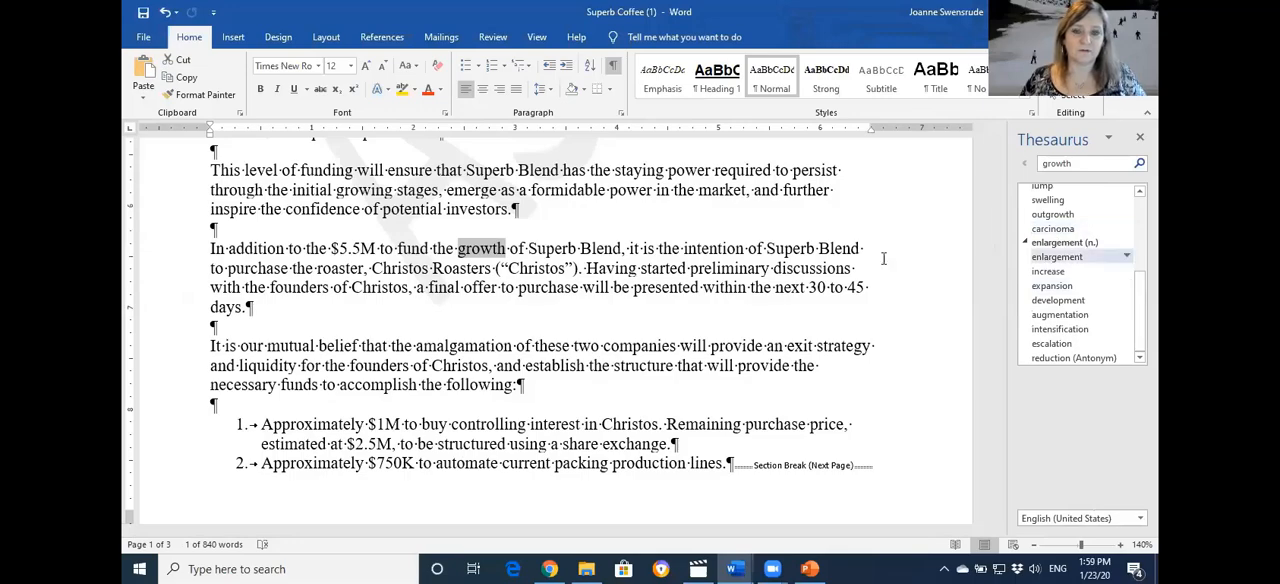
click(1139, 137)
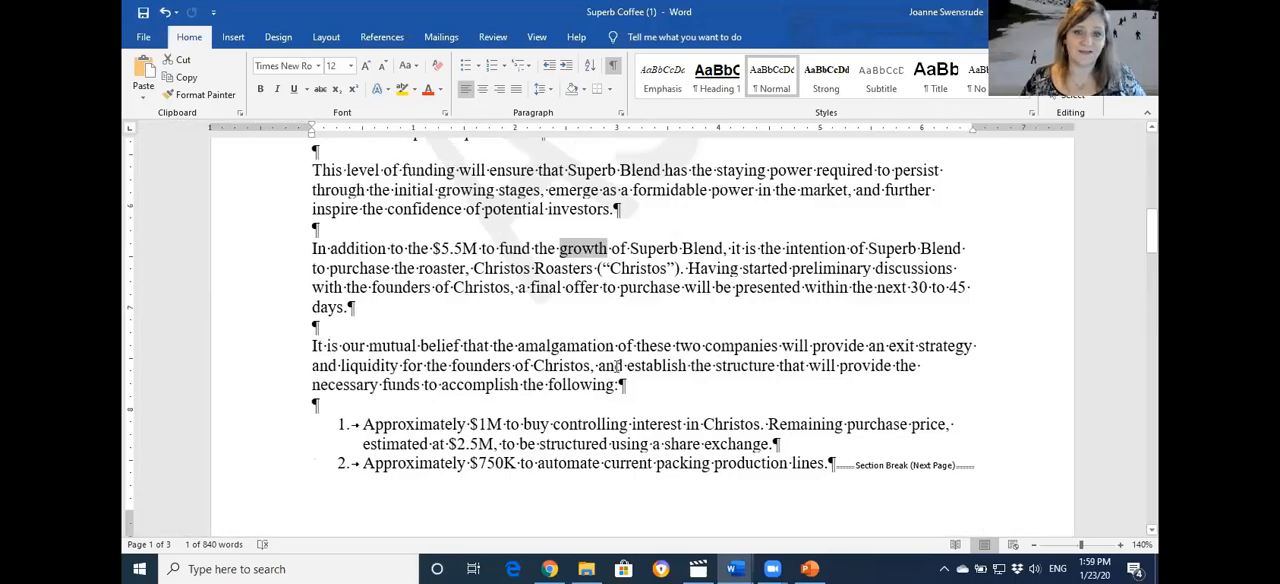
Copy the "Funding Requirement" heading's formatting with Format Painter and apply it to the "EXECUTIVE SUMMARY" title on page 1
scroll(628, 356, up, 3)
click(517, 267)
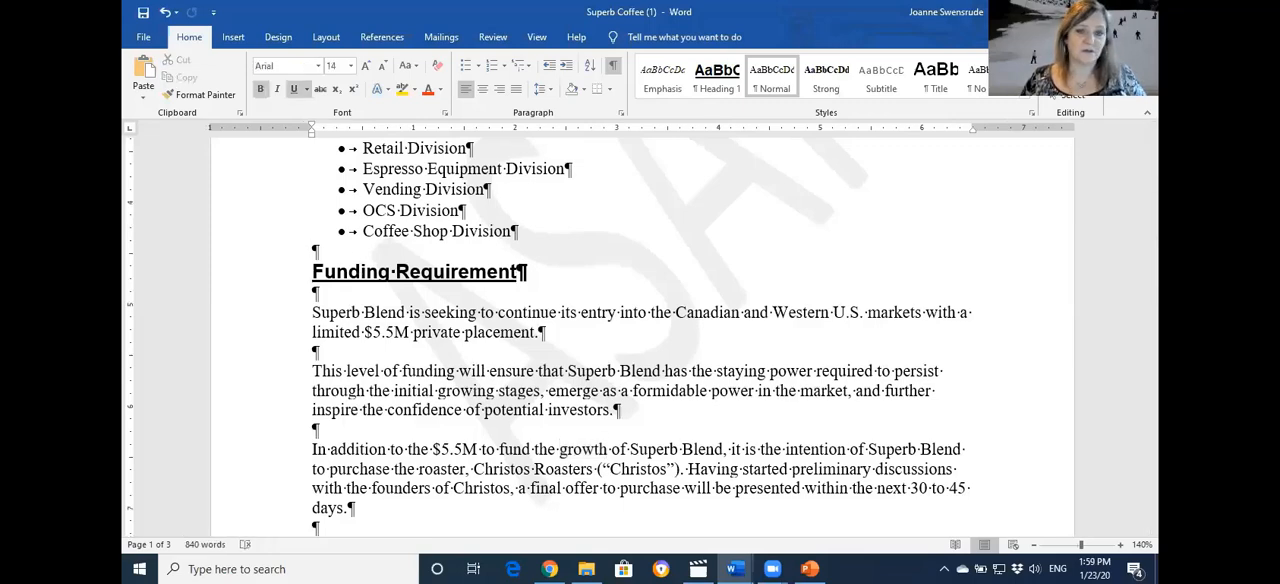
click(222, 276)
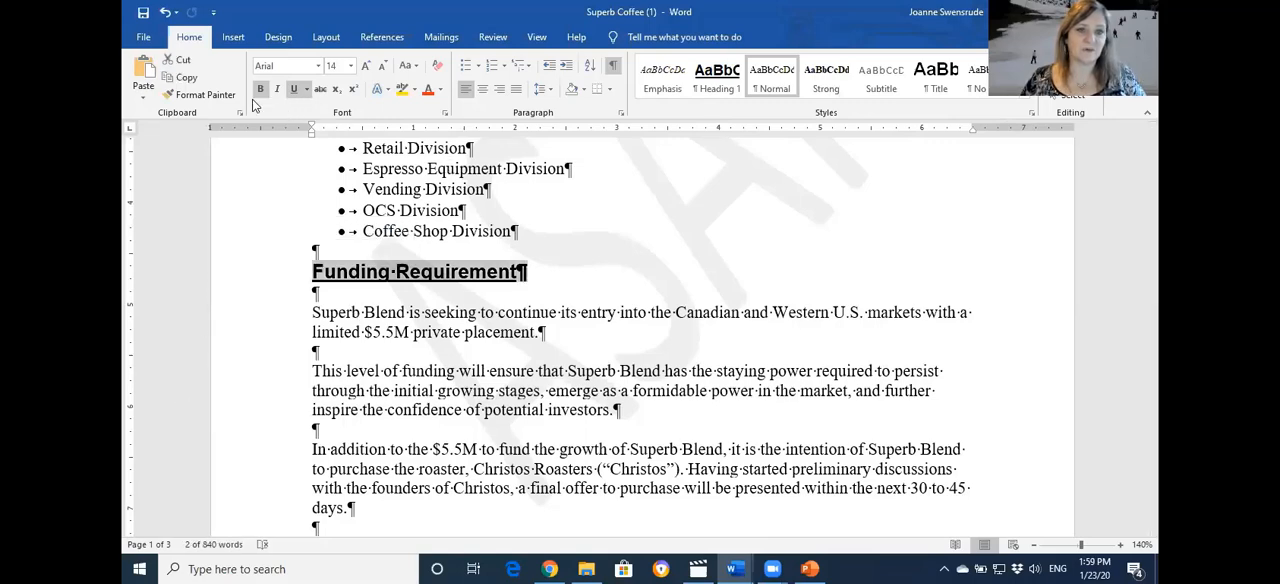
double_click(197, 94)
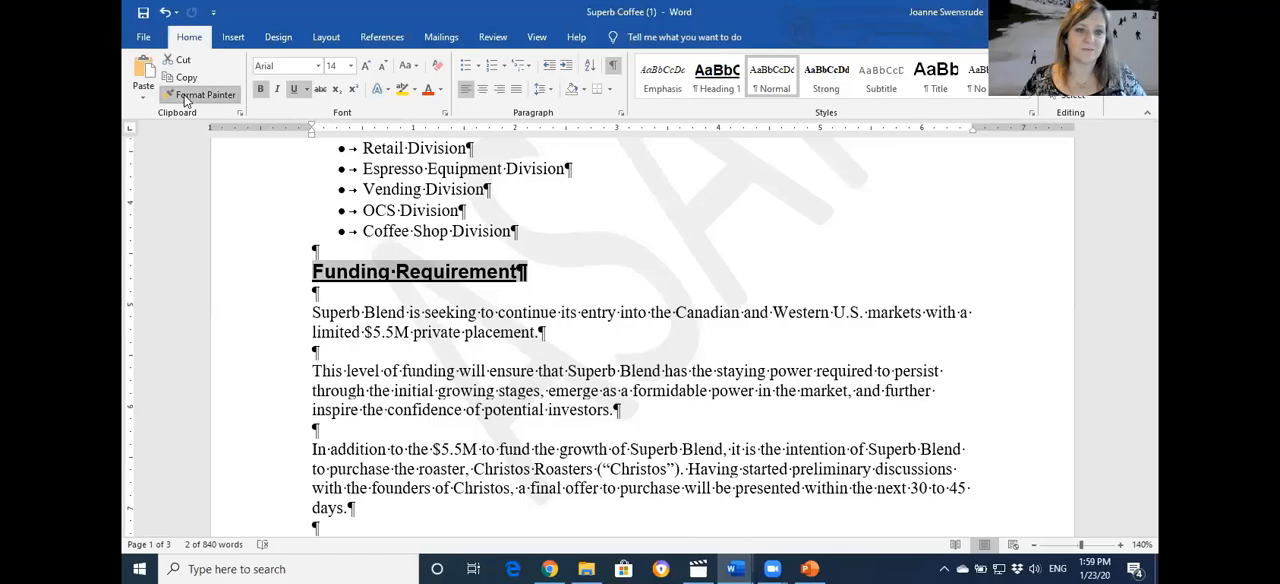
scroll(360, 413, down, 3)
scroll(360, 413, down, 9)
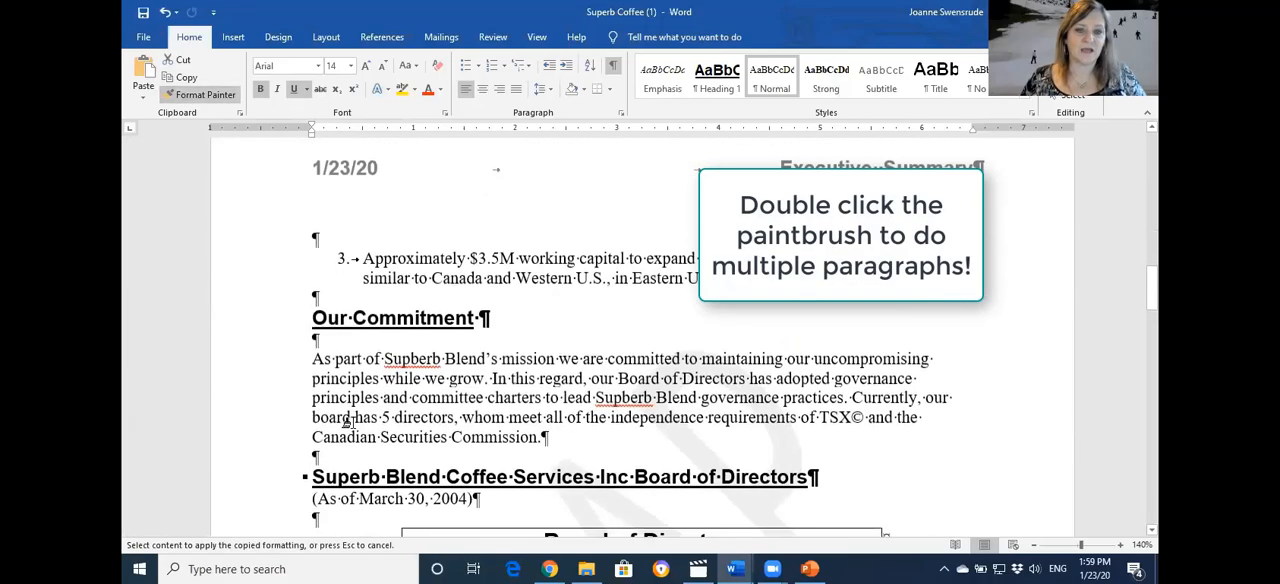
scroll(356, 420, up, 9)
scroll(350, 424, up, 6)
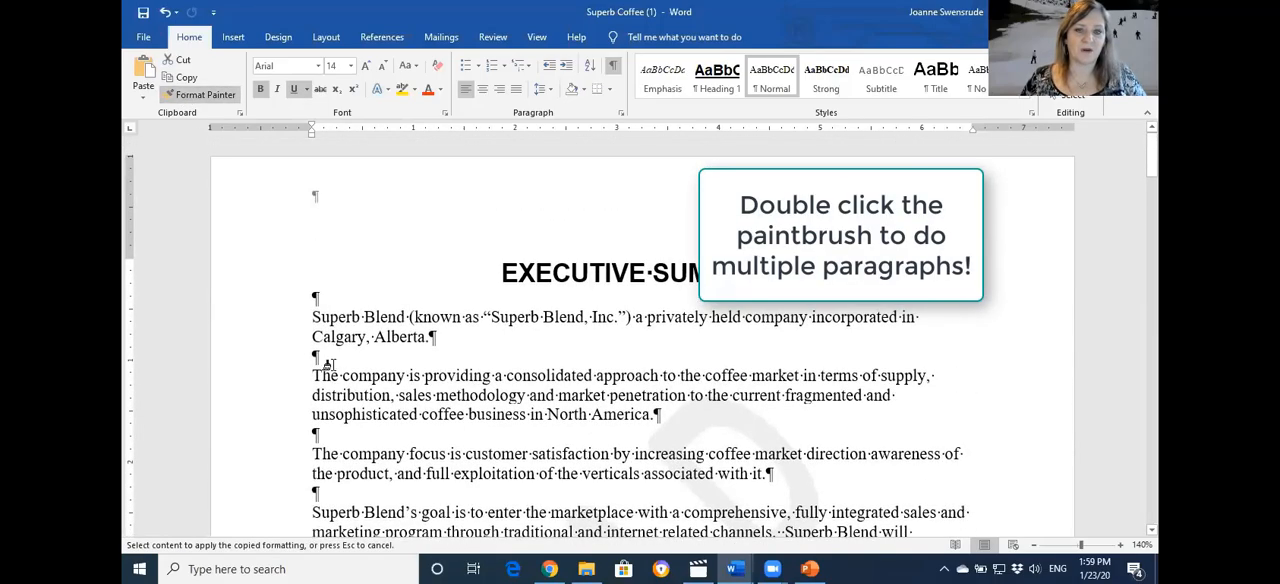
click(267, 267)
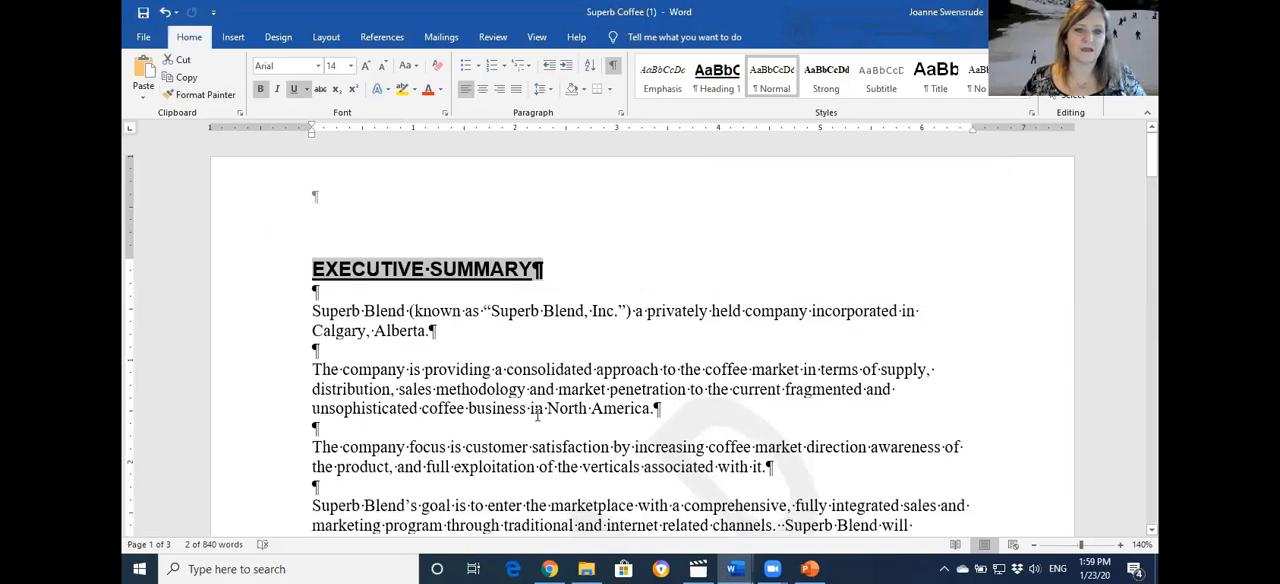